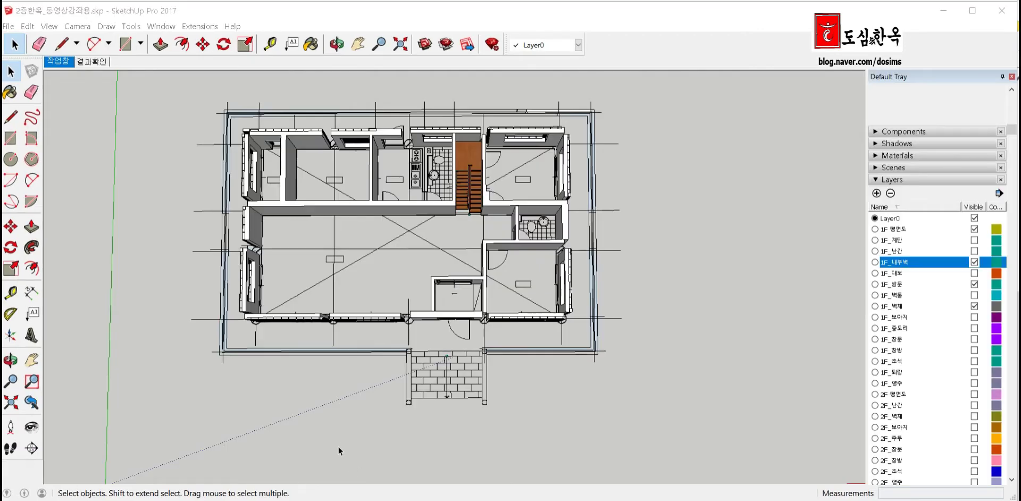
# Draw a 145 by 1200 rectangle beside the floor plan and zoom in on it
pyautogui.press('r')
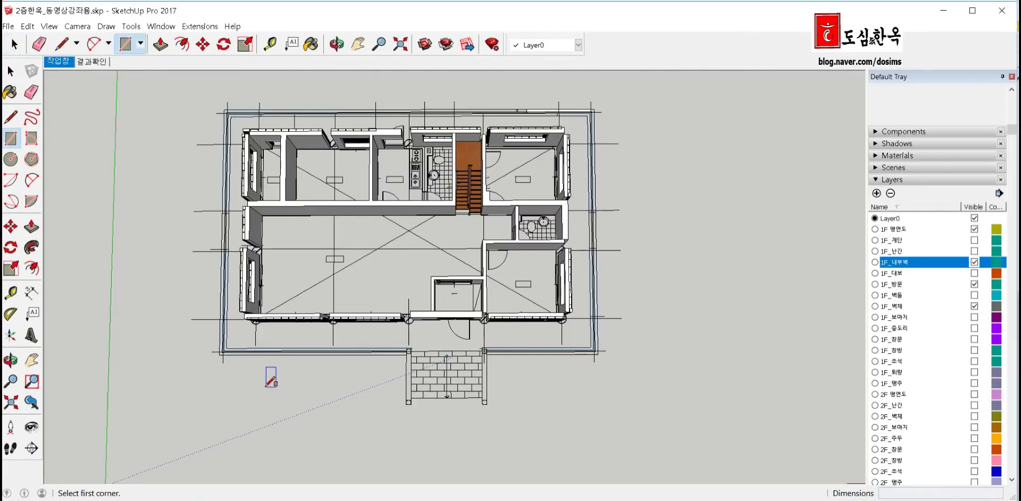
pyautogui.click(265, 385)
pyautogui.write('145,1')
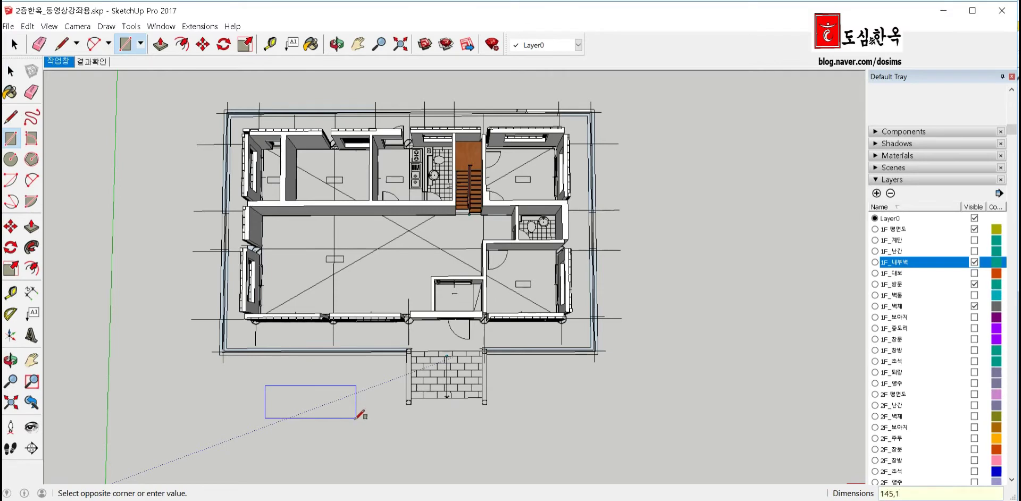
pyautogui.write('200')
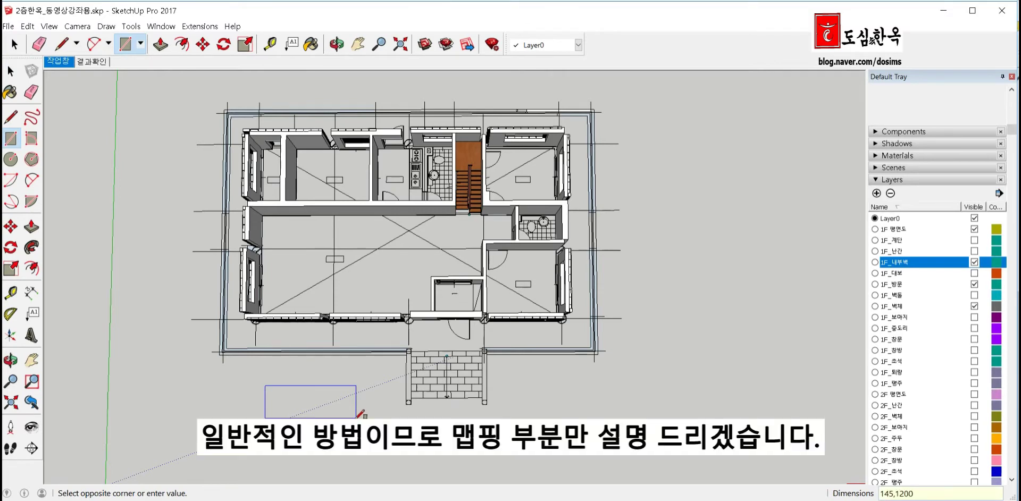
pyautogui.press('Return')
pyautogui.press('space')
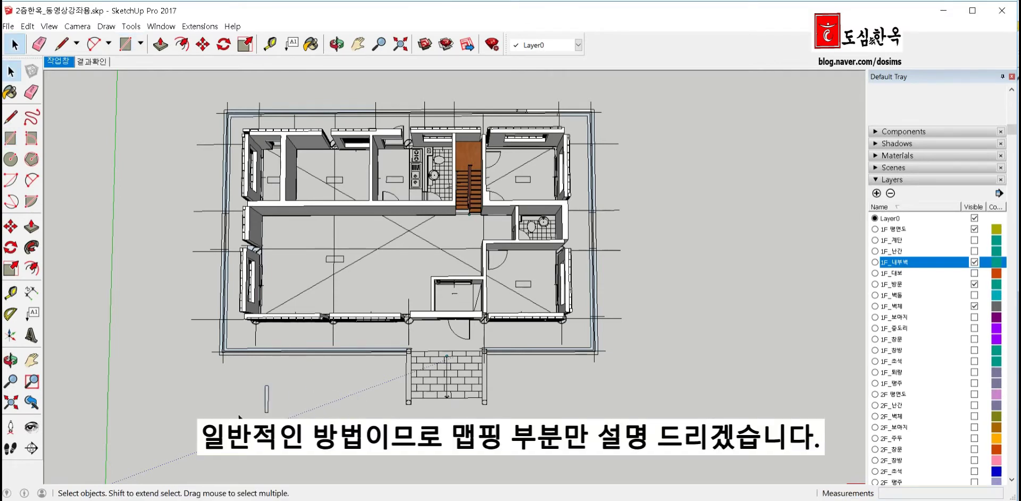
pyautogui.scroll(2, 286, 392)
pyautogui.scroll(2, 276, 394)
pyautogui.scroll(3, 272, 400)
pyautogui.scroll(2, 271, 400)
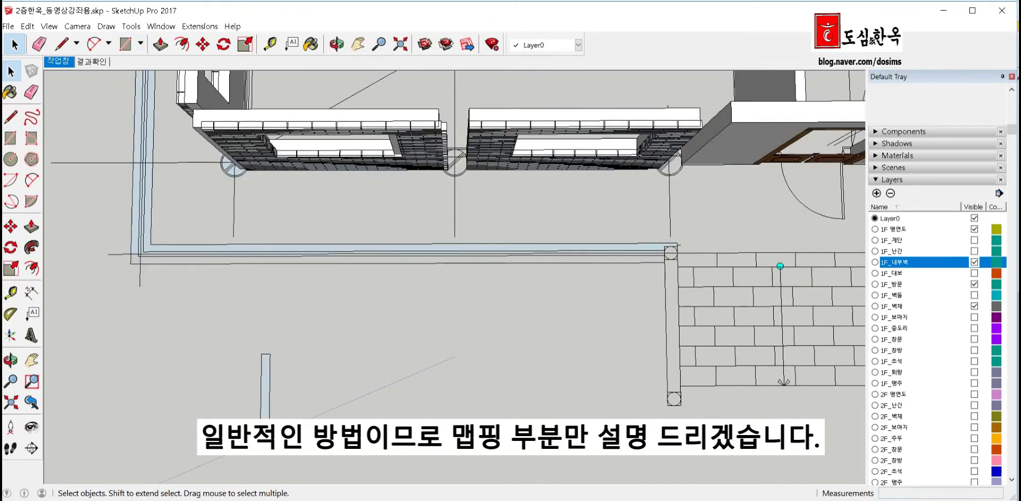
pyautogui.moveTo(272, 400)
pyautogui.mouseDown(button='middle')
pyautogui.moveTo(340, 466)
pyautogui.moveTo(351, 420)
pyautogui.mouseUp(button='middle')
pyautogui.scroll(-3, 351, 414)
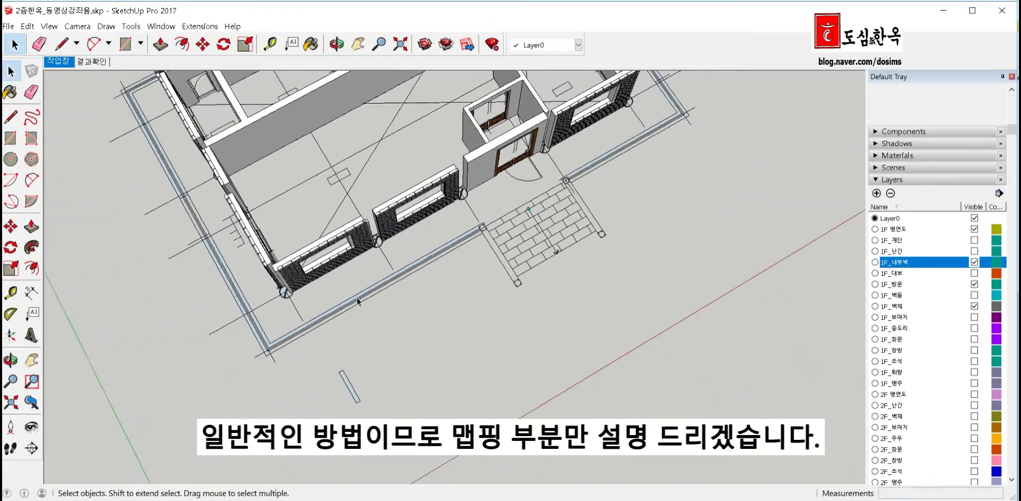
pyautogui.scroll(3, 353, 409)
pyautogui.scroll(2, 354, 404)
pyautogui.scroll(2, 357, 402)
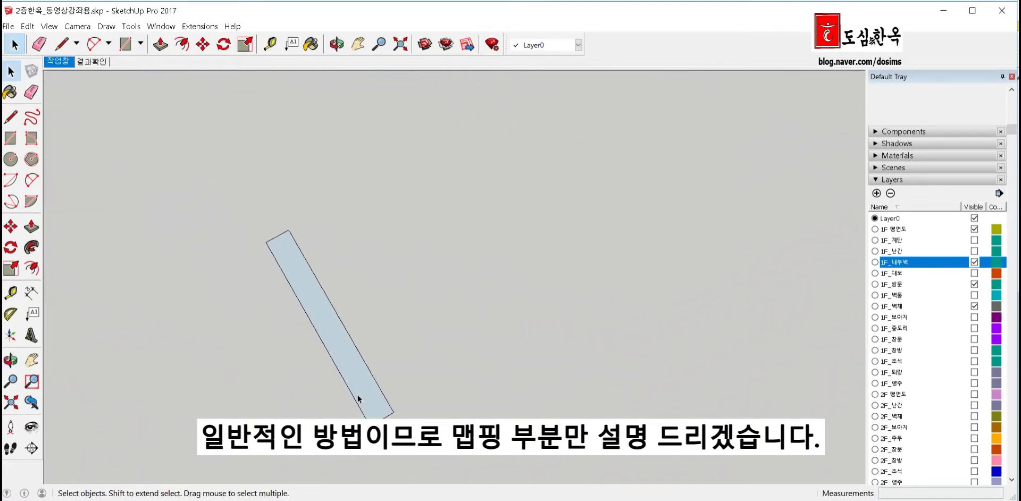
pyautogui.scroll(2, 366, 396)
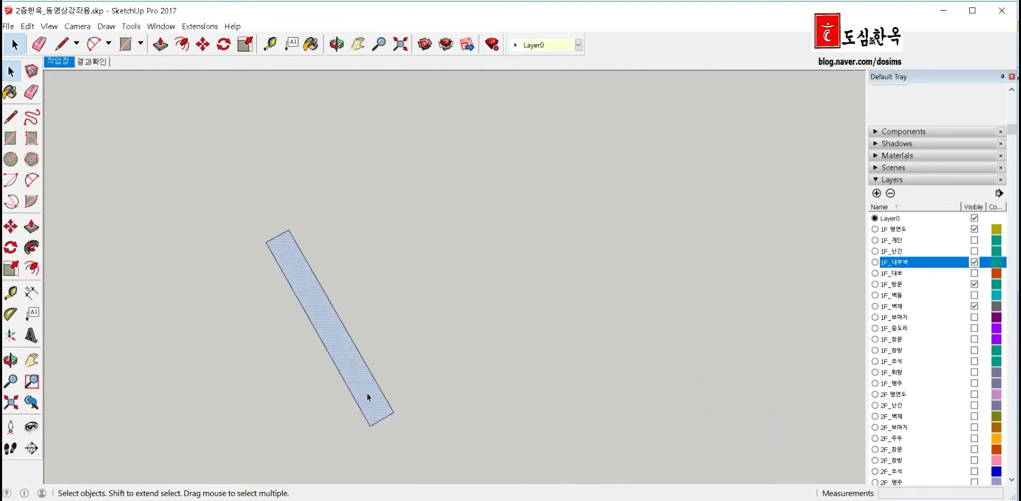
# Push/pull the board rectangle up to a 45 mm thickness
pyautogui.press('p')
pyautogui.click(366, 397)
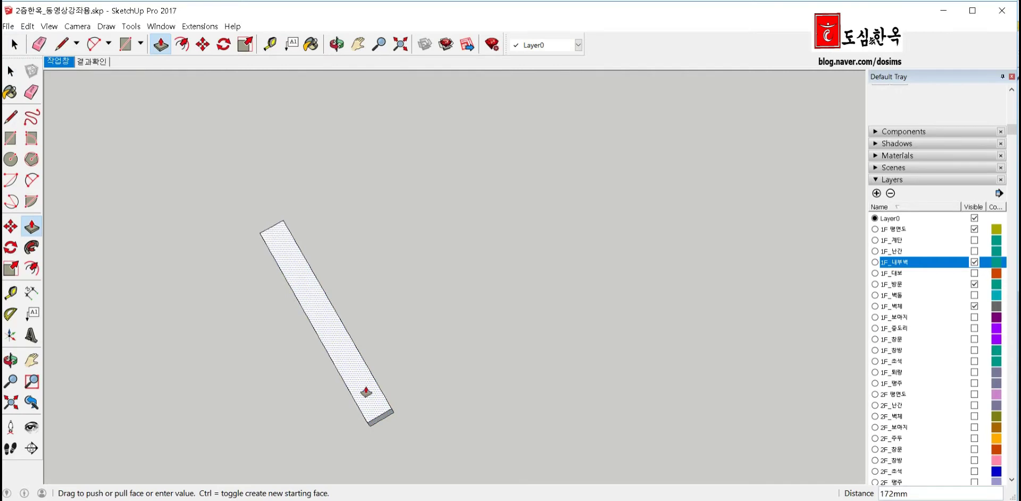
pyautogui.write('45')
pyautogui.press('Return')
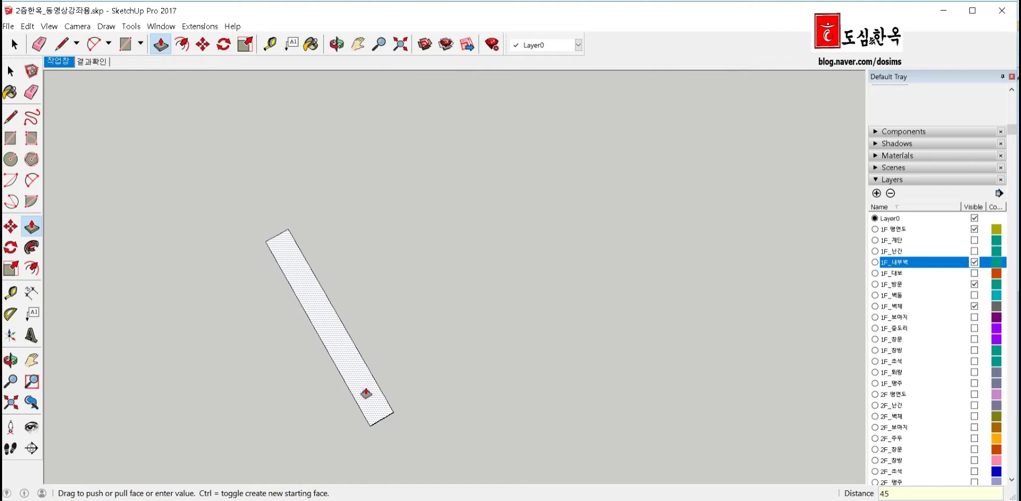
pyautogui.press('space')
# Make the extruded board a component named 마루
pyautogui.click(369, 395)
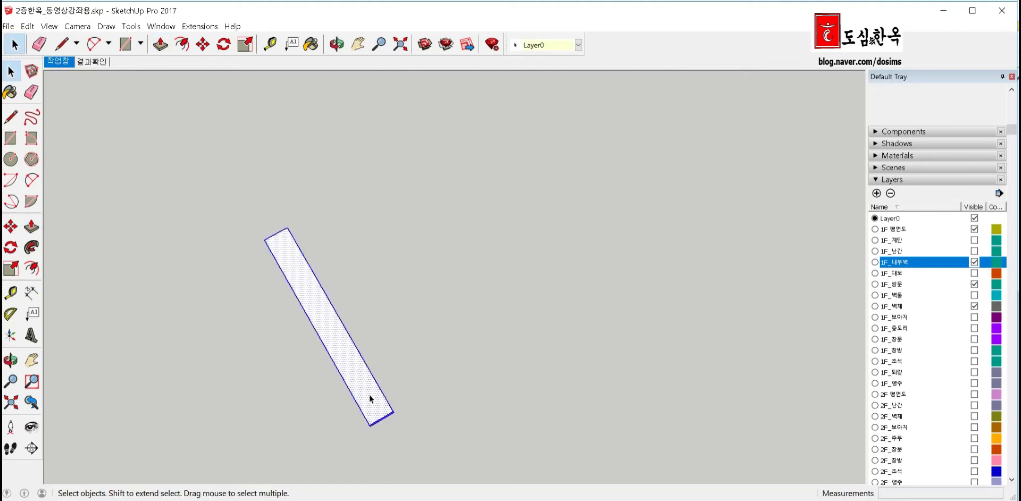
pyautogui.rightClick(371, 395)
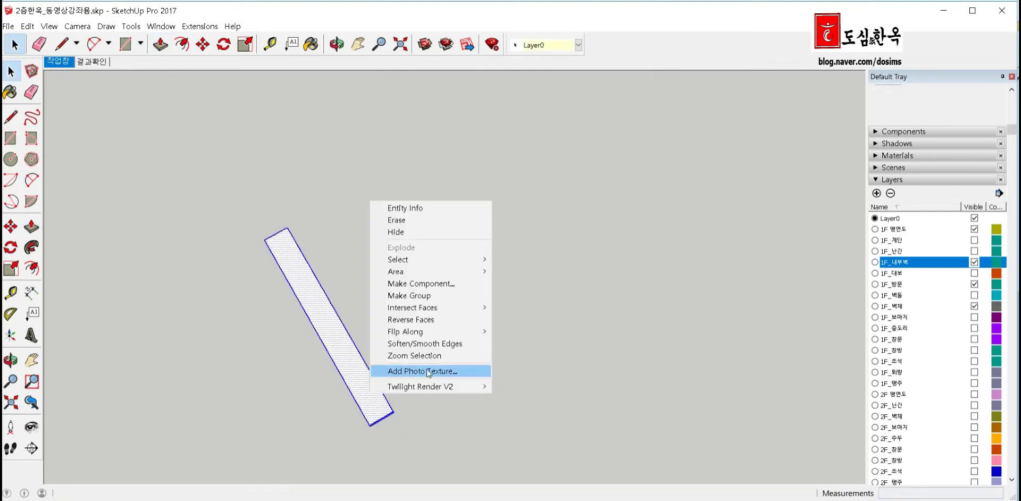
pyautogui.click(418, 285)
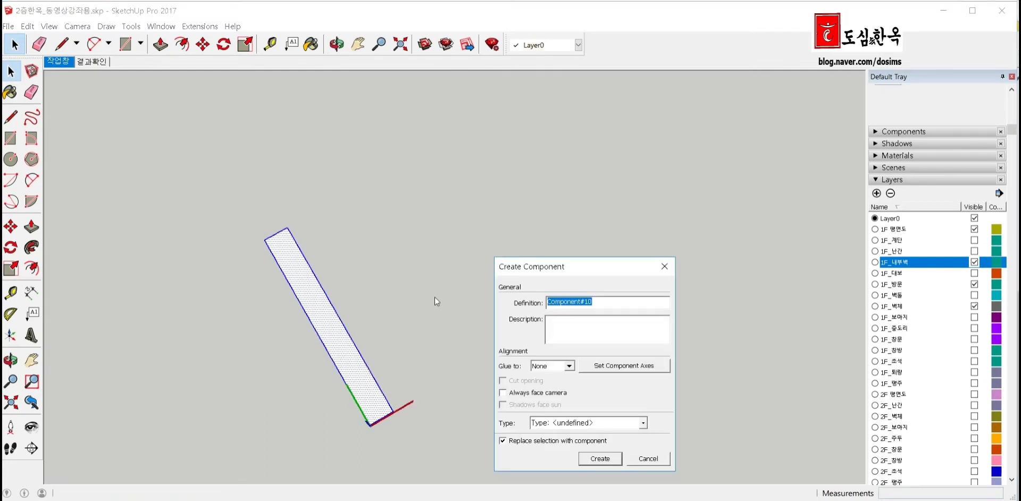
pyautogui.write('내')
pyautogui.press('Return')
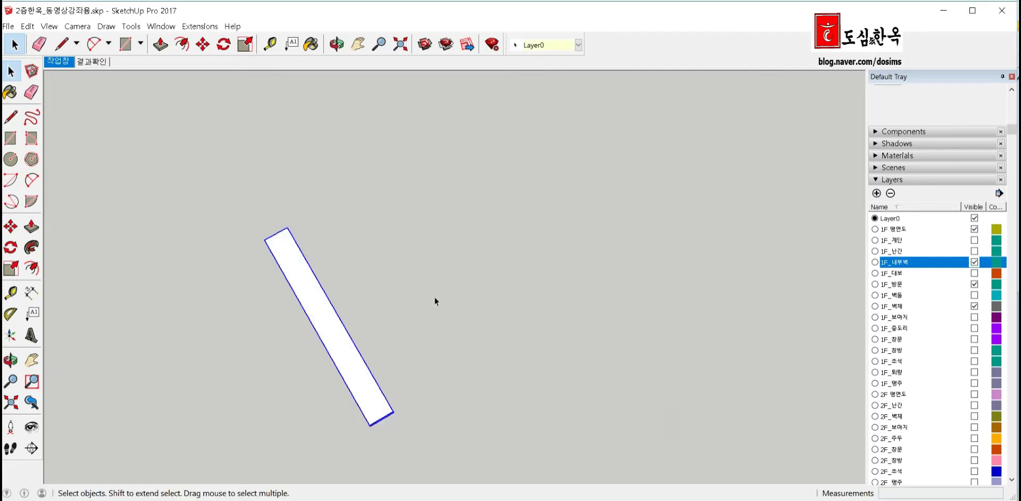
# Pick Wood Floor from the Wood materials library and paint the 마루 board with it
pyautogui.click(884, 179)
pyautogui.click(898, 219)
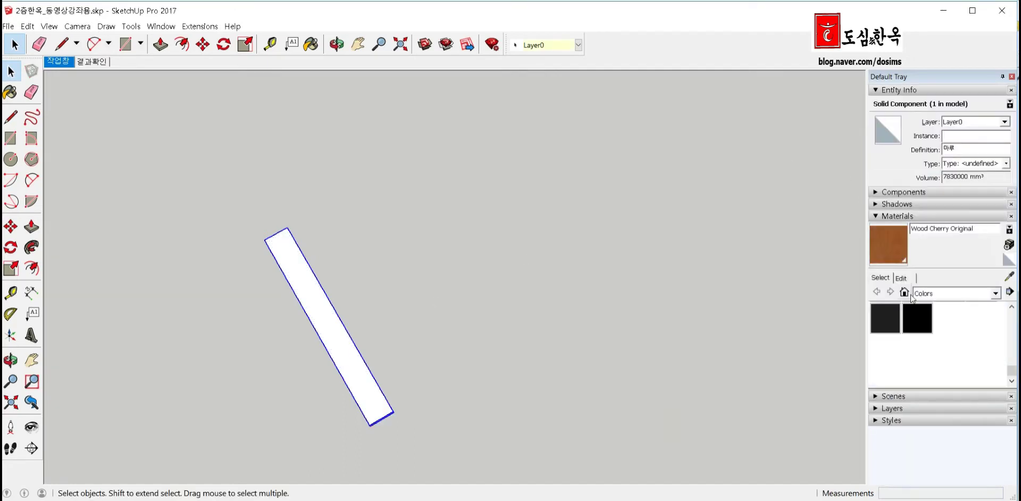
pyautogui.click(952, 293)
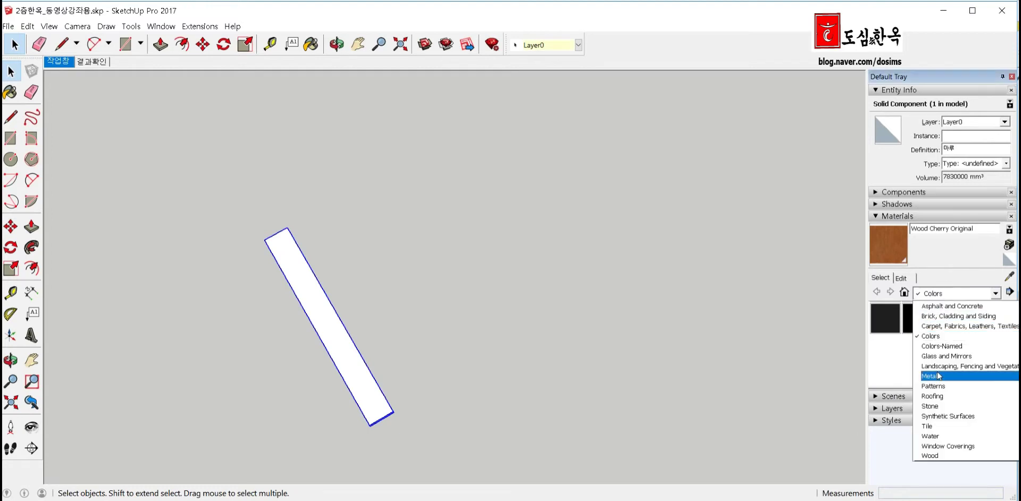
pyautogui.click(952, 455)
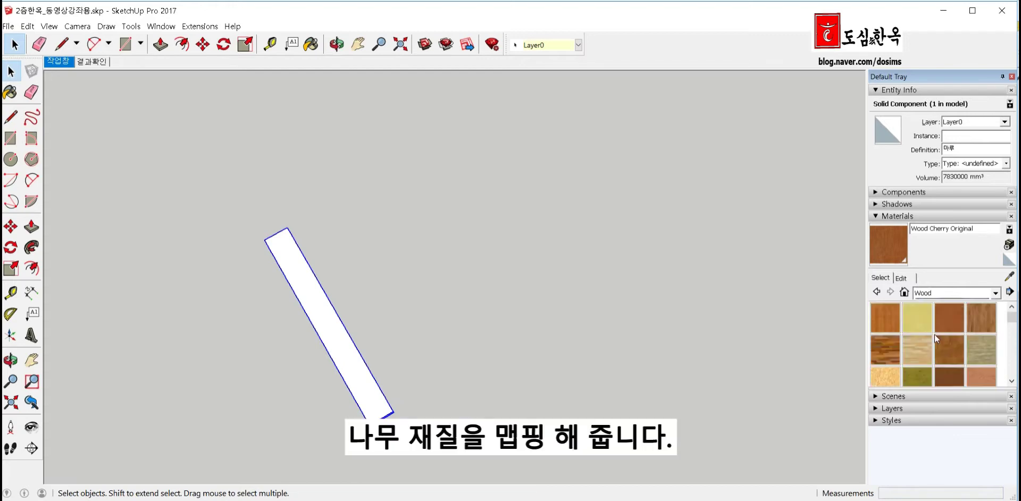
pyautogui.click(990, 318)
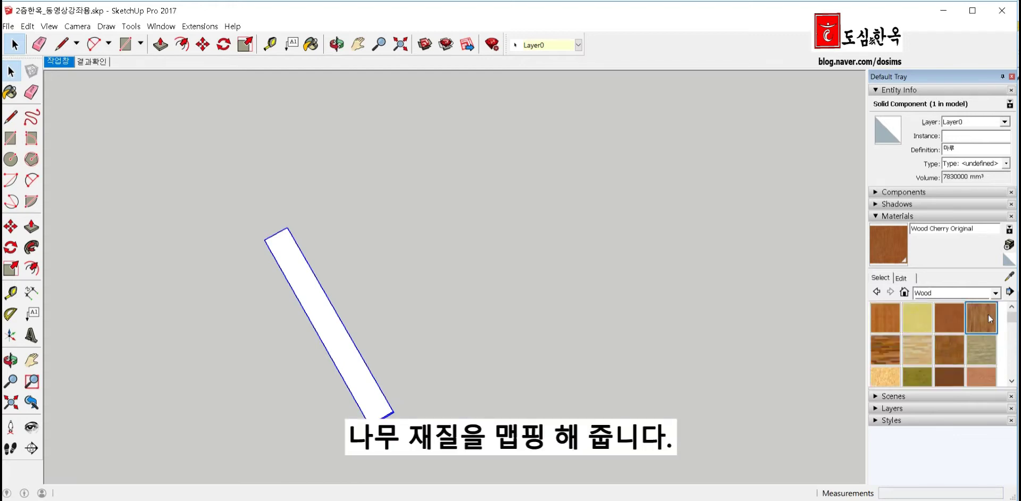
pyautogui.click(348, 355)
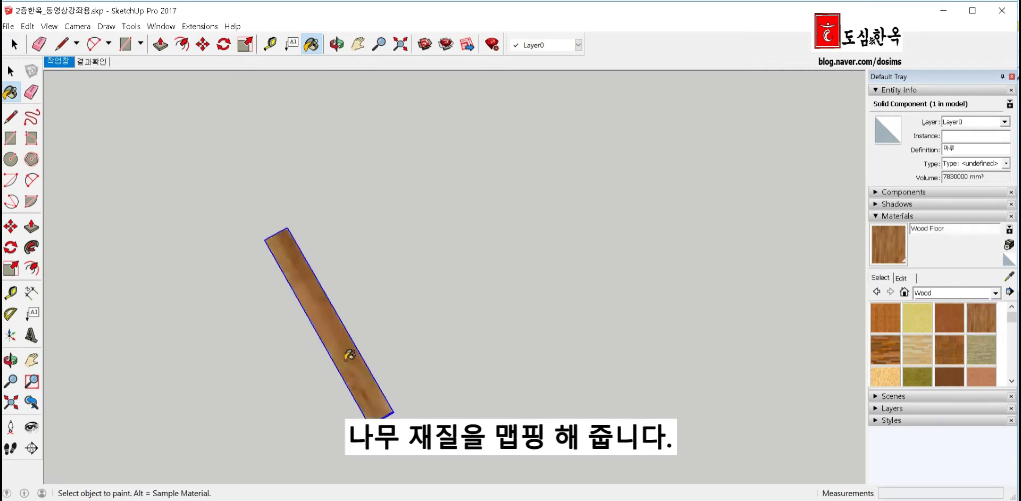
pyautogui.press('space')
pyautogui.scroll(3, 347, 379)
pyautogui.scroll(3, 348, 383)
pyautogui.scroll(-2, 348, 383)
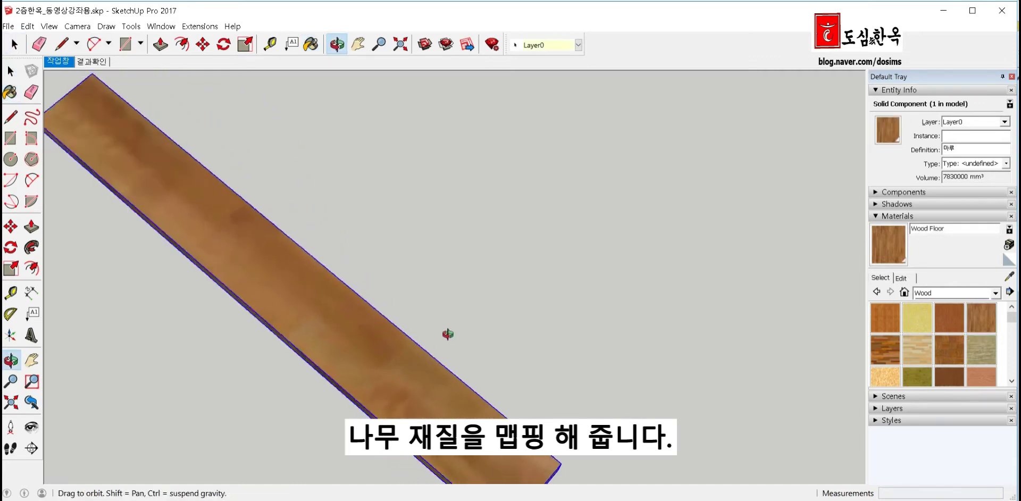
pyautogui.scroll(-5, 468, 298)
pyautogui.scroll(-2, 505, 293)
pyautogui.scroll(-1, 518, 308)
pyautogui.scroll(2, 512, 287)
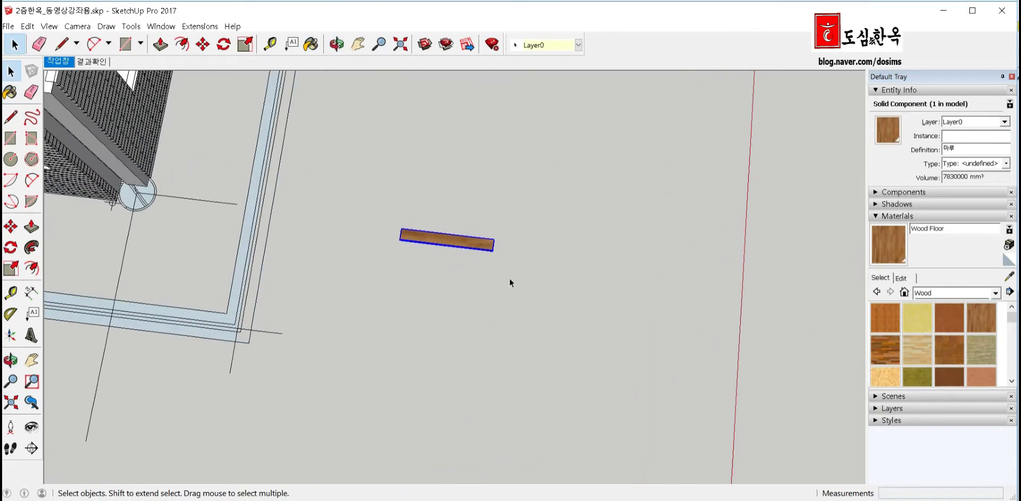
# Undo the component paint and open the 마루 component to select its top face
pyautogui.hotkey('ctrl', 'z')
pyautogui.scroll(2, 478, 255)
pyautogui.doubleClick(462, 245)
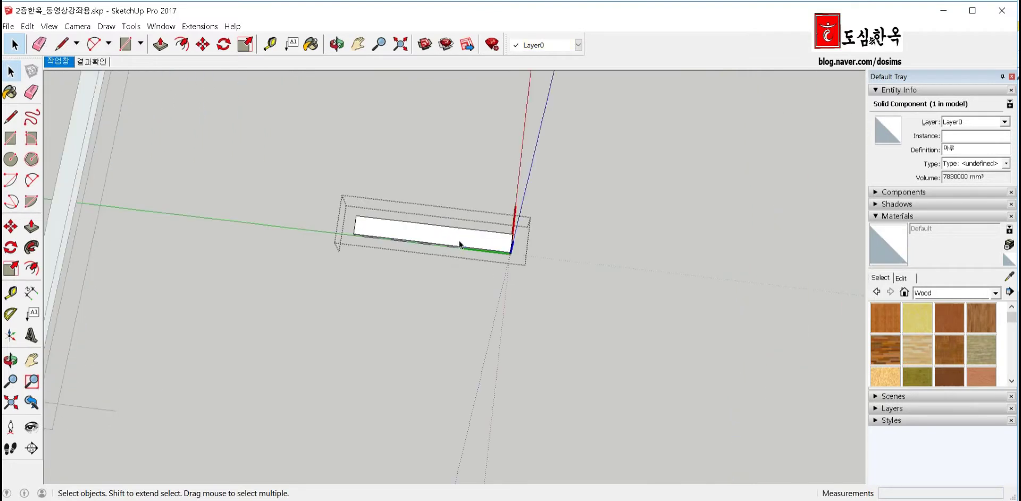
pyautogui.click(455, 242)
pyautogui.scroll(1, 455, 241)
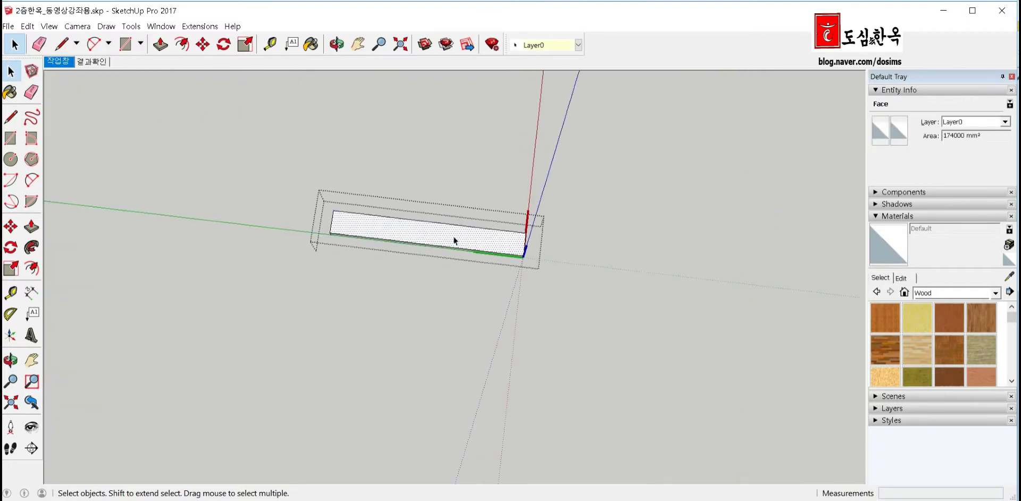
# Paint the board's top face with Wood Floor inside the component
pyautogui.press('b')
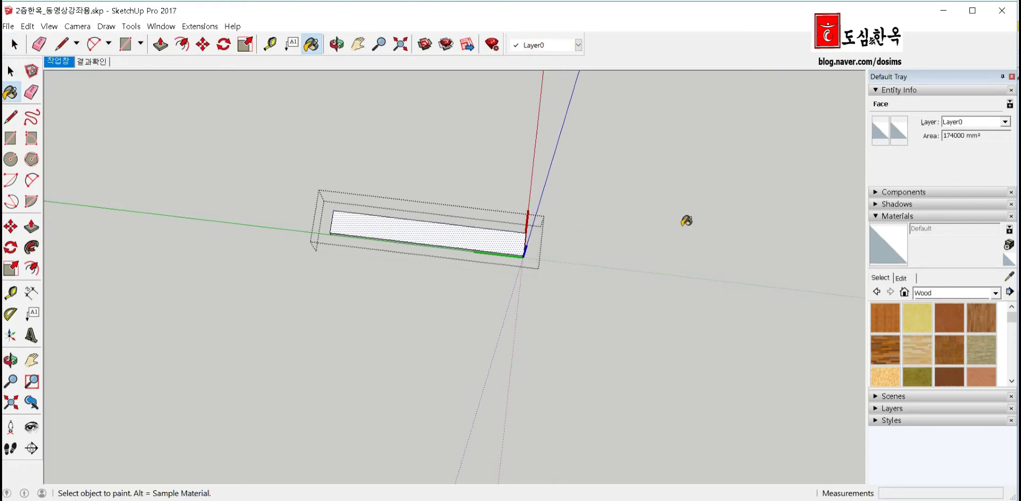
pyautogui.click(973, 316)
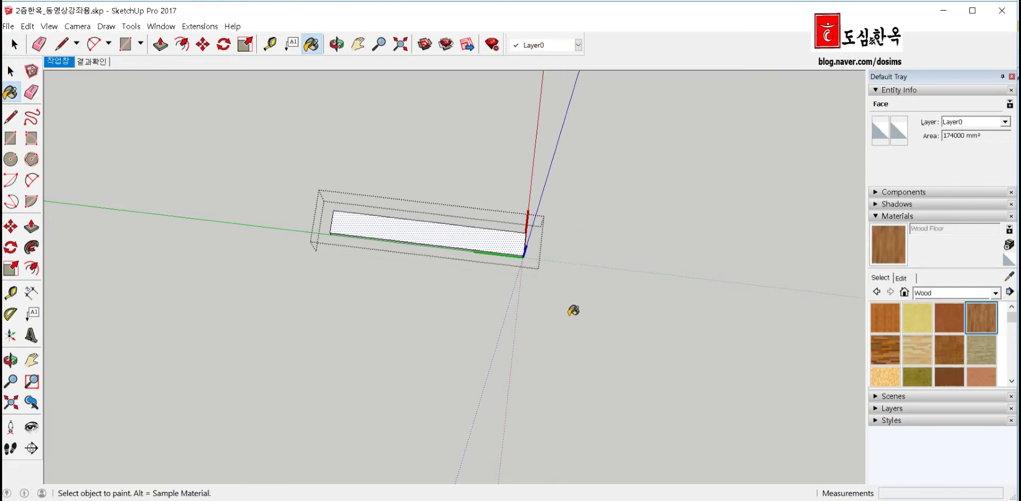
pyautogui.click(457, 242)
pyautogui.press('space')
pyautogui.scroll(2, 447, 234)
pyautogui.scroll(2, 445, 232)
pyautogui.rightClick(445, 233)
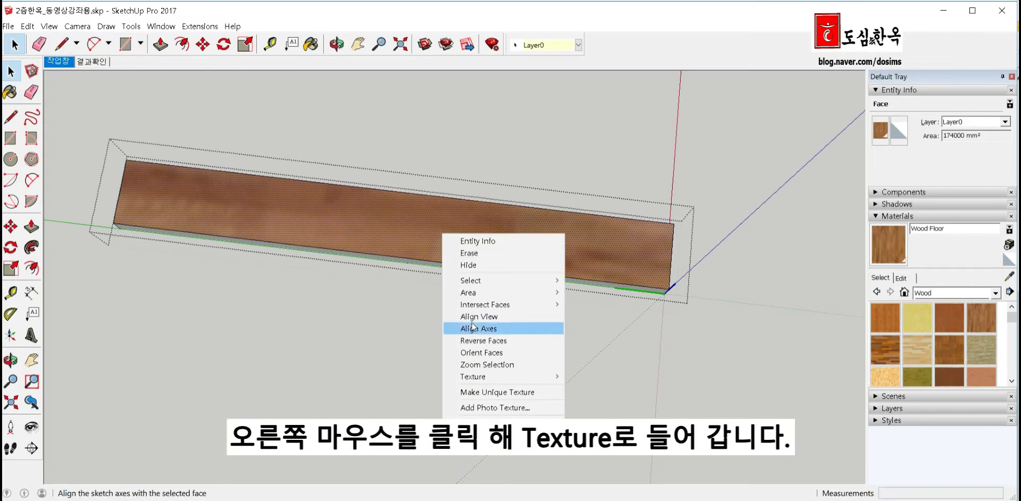
# Enter texture positioning and drag the pins to move and stretch the wood texture
pyautogui.click(600, 376)
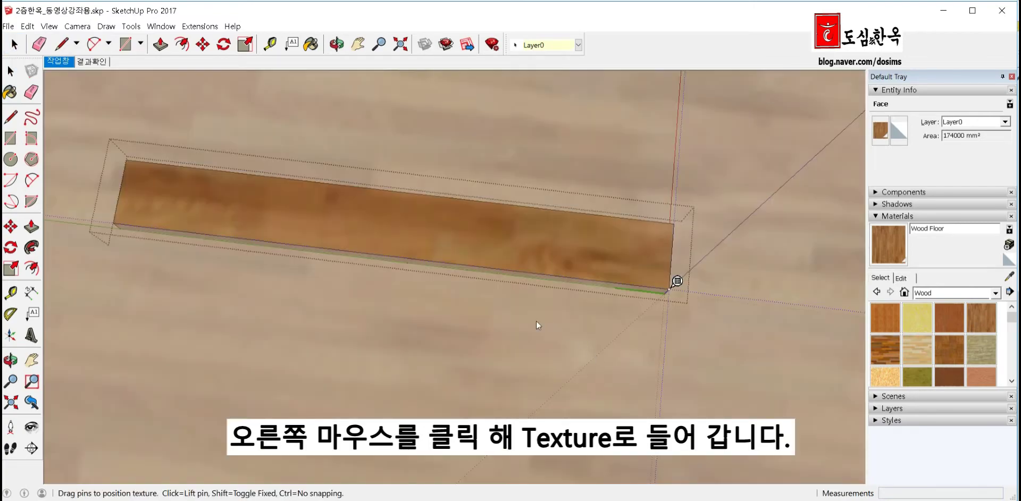
pyautogui.scroll(-1, 519, 289)
pyautogui.scroll(-2, 493, 272)
pyautogui.scroll(-2, 486, 251)
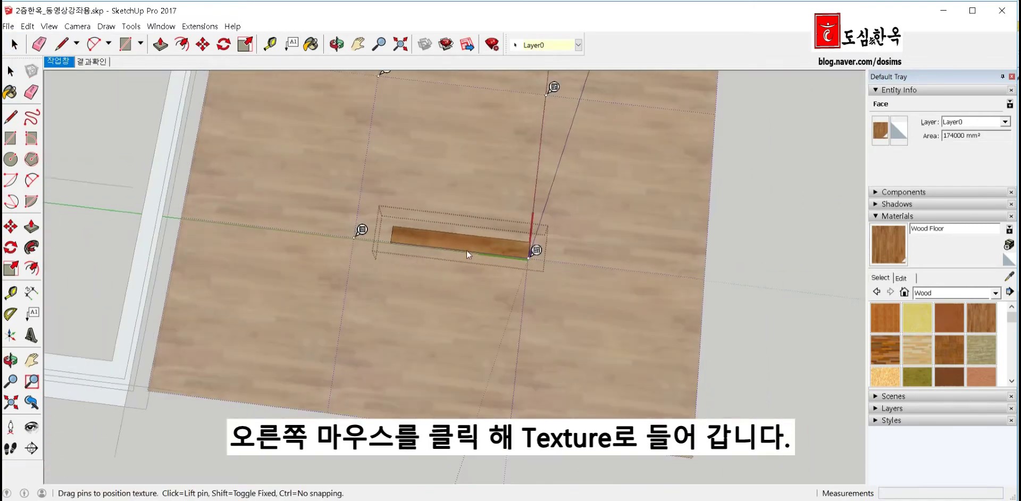
pyautogui.scroll(-2, 466, 263)
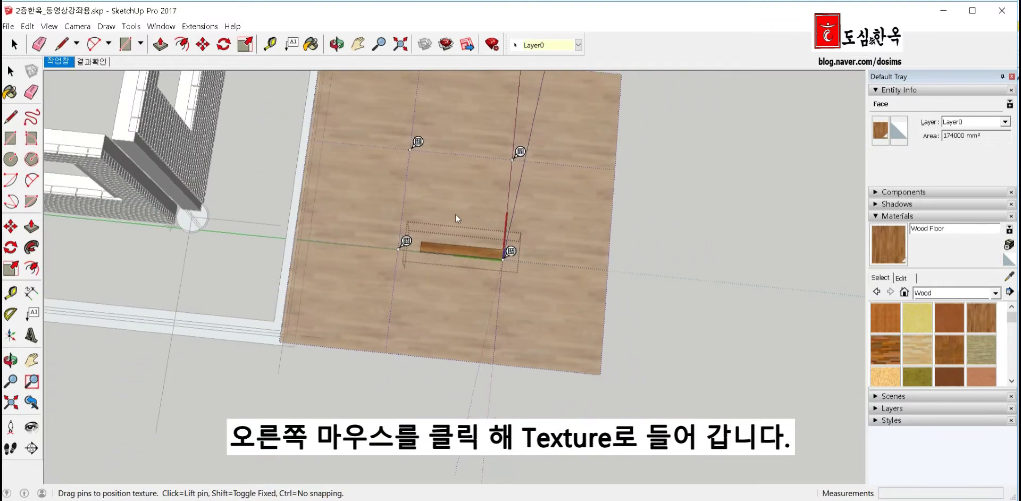
pyautogui.moveTo(421, 144); pyautogui.dragTo(415, 204)
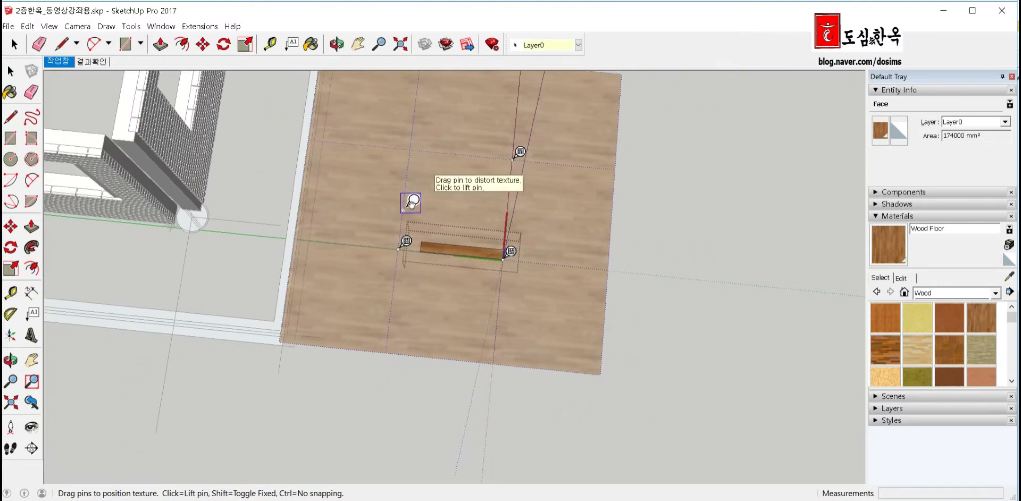
pyautogui.moveTo(523, 150); pyautogui.dragTo(513, 201)
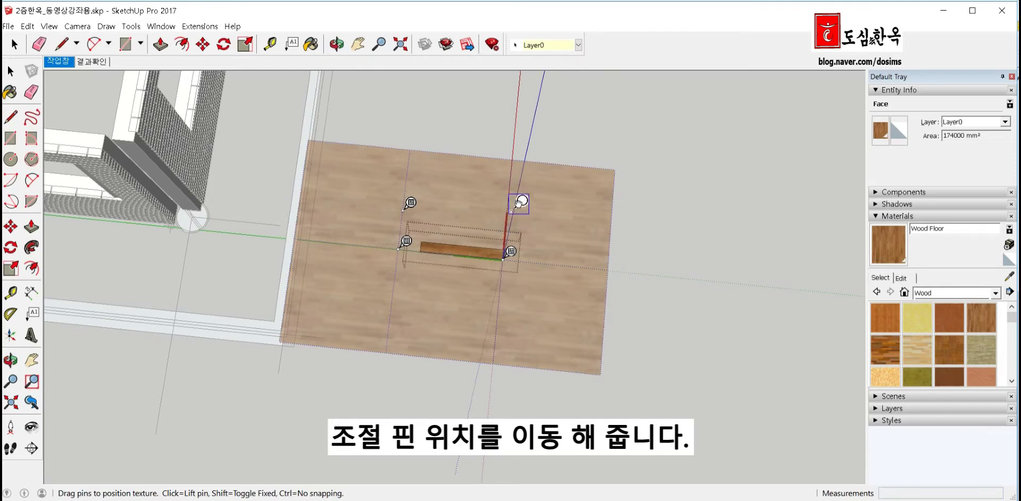
# Shift and rescale the wood grain so it runs lengthwise along the plank
pyautogui.scroll(2, 516, 234)
pyautogui.scroll(2, 515, 241)
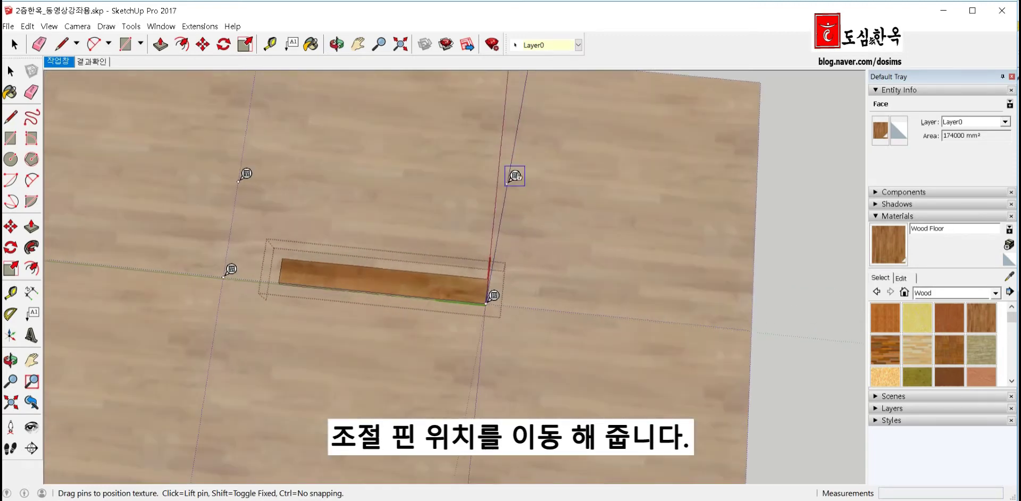
pyautogui.moveTo(513, 181); pyautogui.dragTo(506, 222)
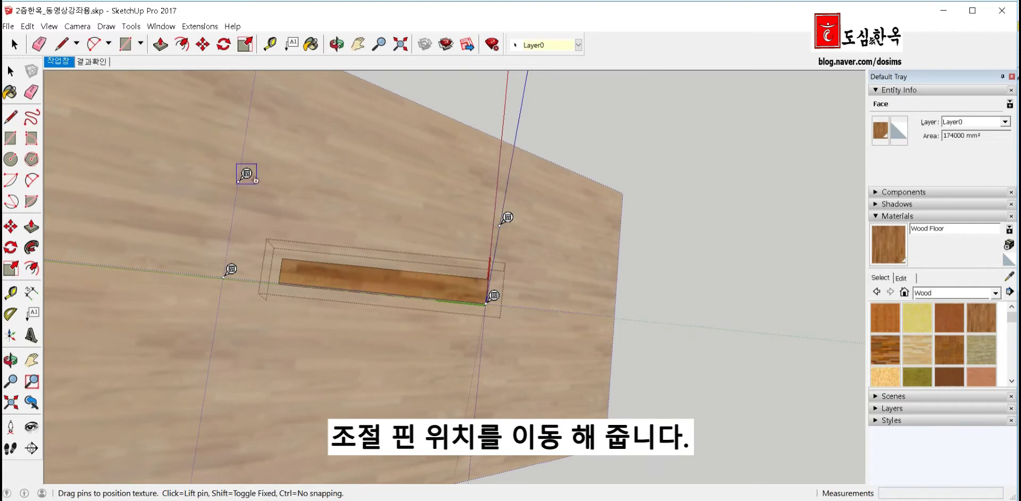
pyautogui.moveTo(255, 179); pyautogui.dragTo(295, 252)
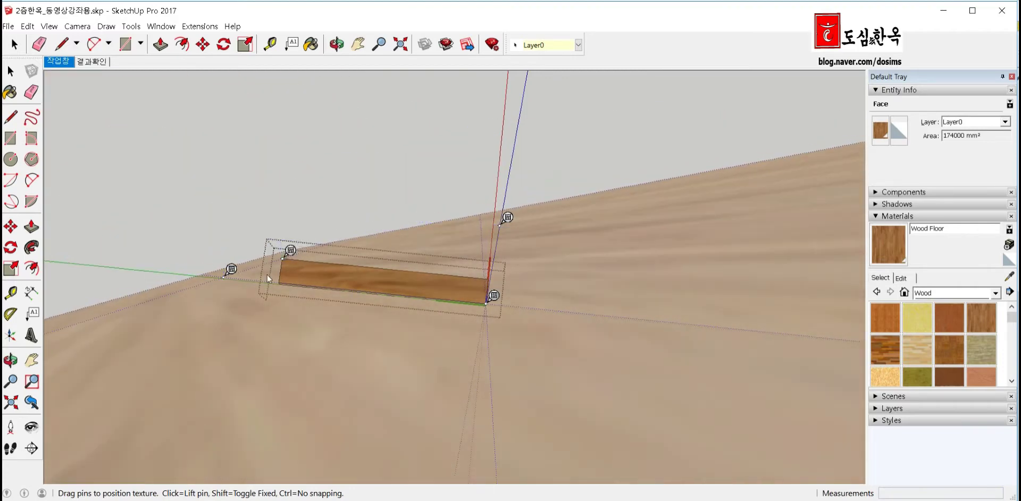
pyautogui.moveTo(231, 270); pyautogui.dragTo(286, 278)
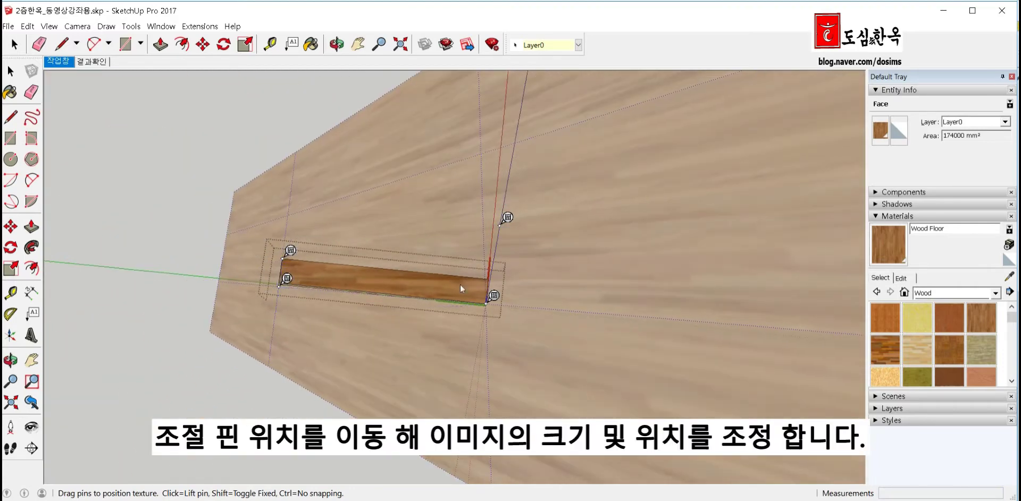
pyautogui.moveTo(509, 219); pyautogui.dragTo(490, 271)
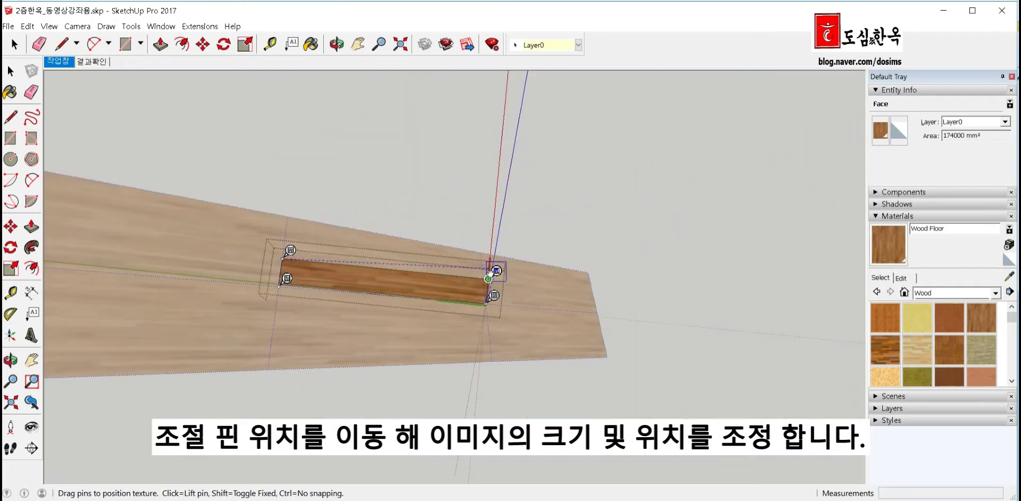
pyautogui.scroll(2, 327, 280)
pyautogui.scroll(2, 327, 280)
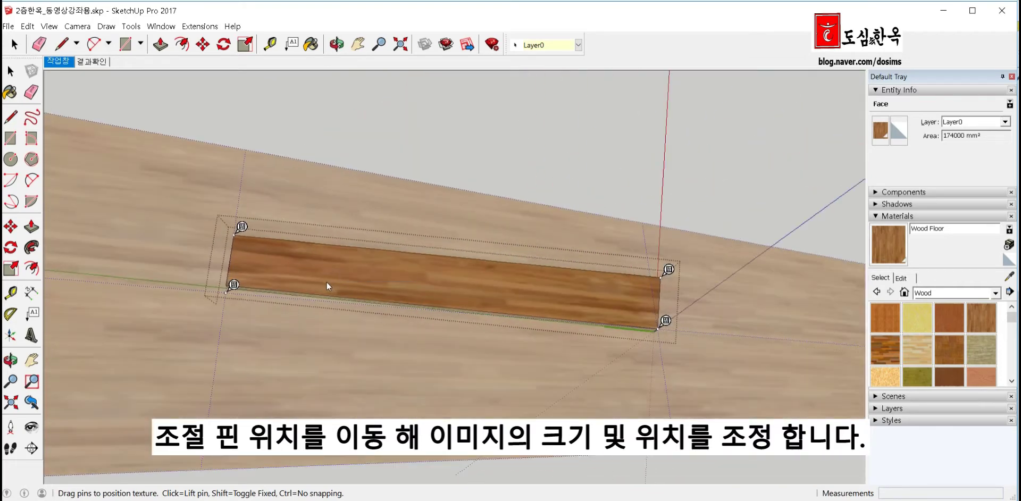
pyautogui.scroll(-3, 326, 278)
pyautogui.scroll(-2, 330, 273)
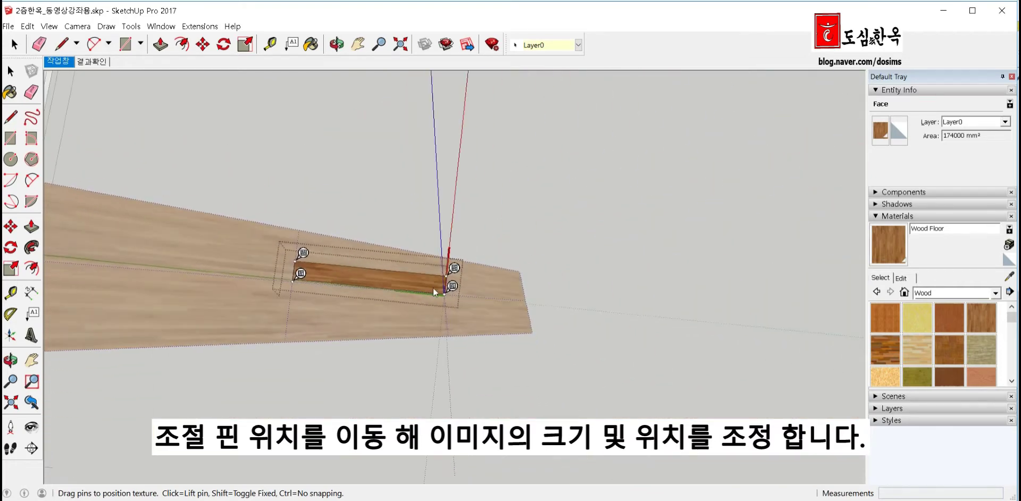
pyautogui.click(662, 347)
# Select the 마루 plank component
pyautogui.moveTo(470, 326); pyautogui.dragTo(404, 283, button='middle')
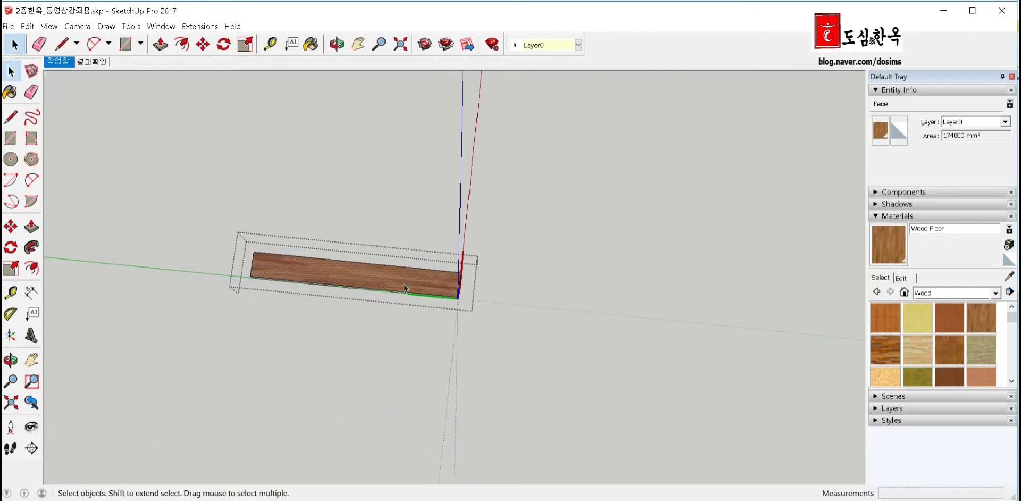
pyautogui.click(541, 320)
pyautogui.moveTo(541, 320); pyautogui.dragTo(445, 300, button='middle')
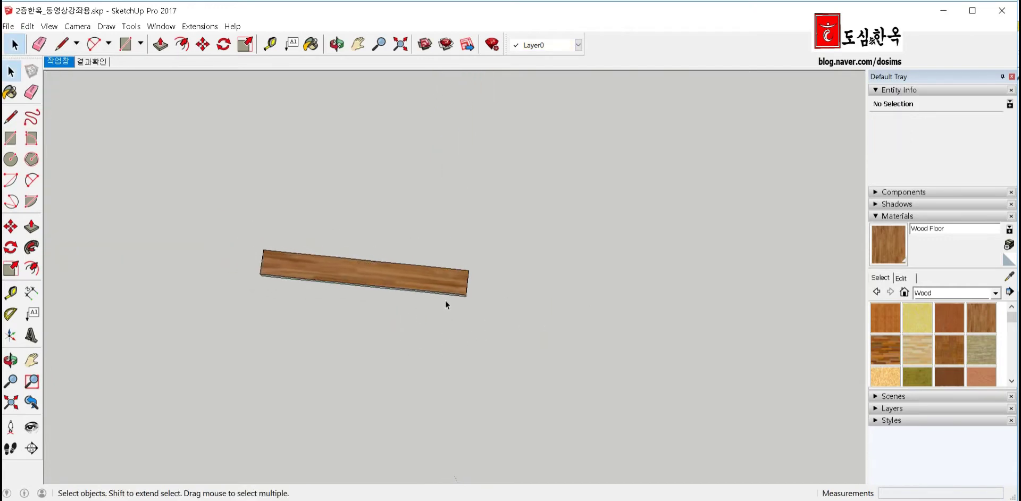
pyautogui.scroll(-3, 445, 297)
pyautogui.scroll(-2, 445, 298)
pyautogui.scroll(2, 423, 295)
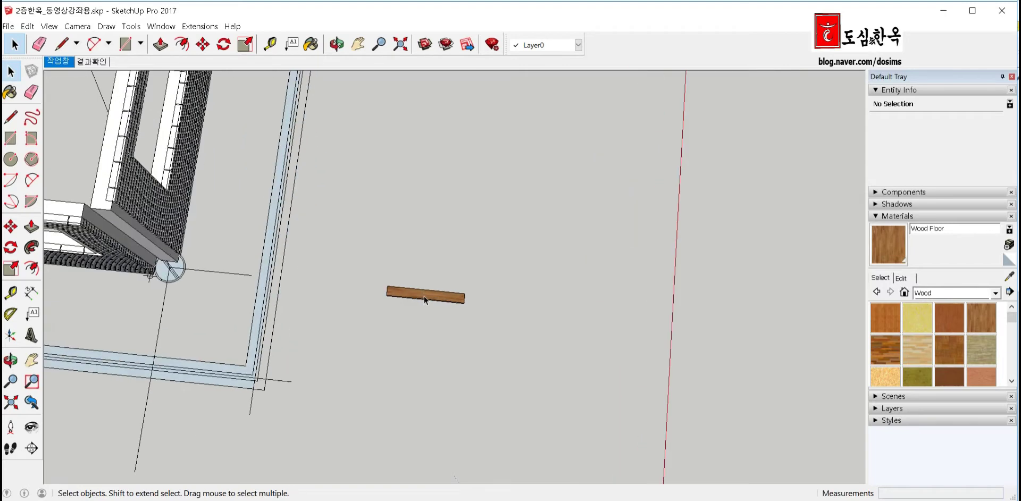
pyautogui.click(433, 302)
pyautogui.moveTo(434, 305); pyautogui.dragTo(225, 375, button='middle')
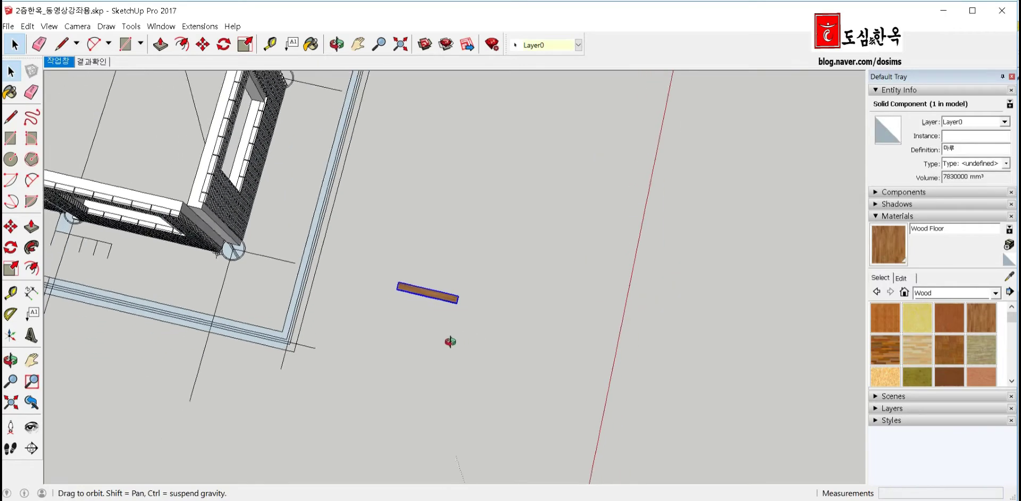
# In Top view, rotate the plank about its corner roughly a quarter turn
pyautogui.press('F2')
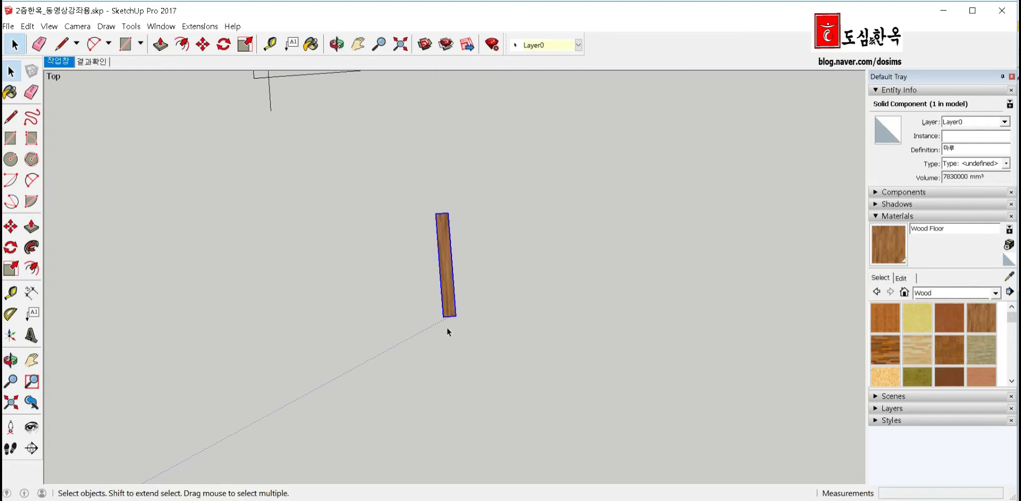
pyautogui.press('q')
pyautogui.scroll(2, 450, 317)
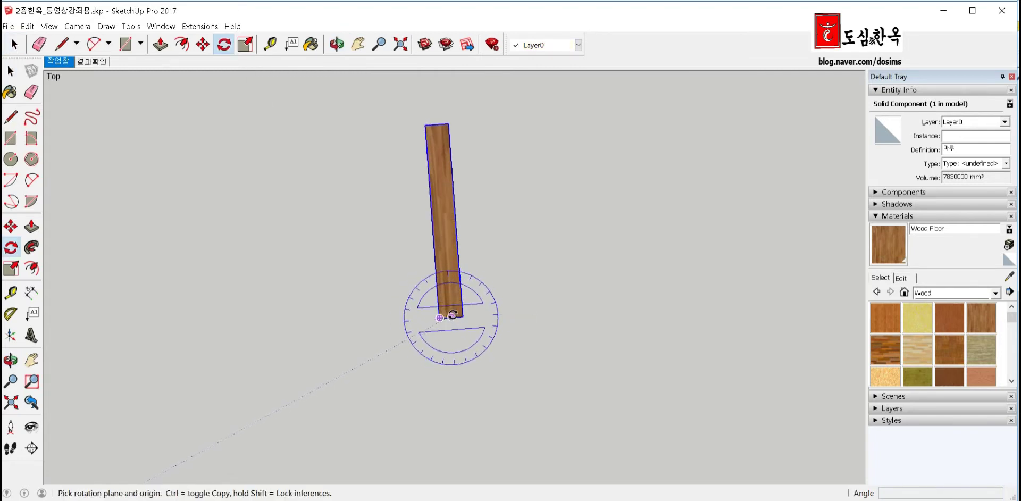
pyautogui.click(452, 316)
pyautogui.click(437, 128)
pyautogui.write('90')
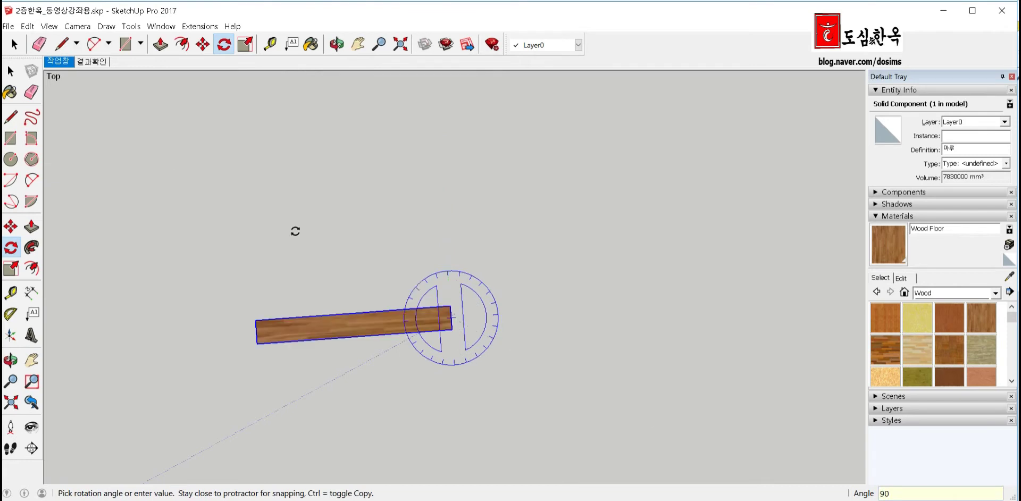
pyautogui.click(296, 230)
pyautogui.press('space')
pyautogui.moveTo(441, 327)
pyautogui.mouseDown(button='middle')
pyautogui.moveTo(285, 294)
pyautogui.moveTo(454, 298)
pyautogui.mouseUp(button='middle')
pyautogui.scroll(3, 435, 307)
pyautogui.scroll(2, 447, 247)
# Copy the plank to a staggered position beside the original
pyautogui.moveTo(448, 248)
pyautogui.mouseDown(button='middle')
pyautogui.moveTo(479, 321)
pyautogui.moveTo(547, 297)
pyautogui.mouseUp(button='middle')
pyautogui.scroll(-2, 547, 298)
pyautogui.press('m')
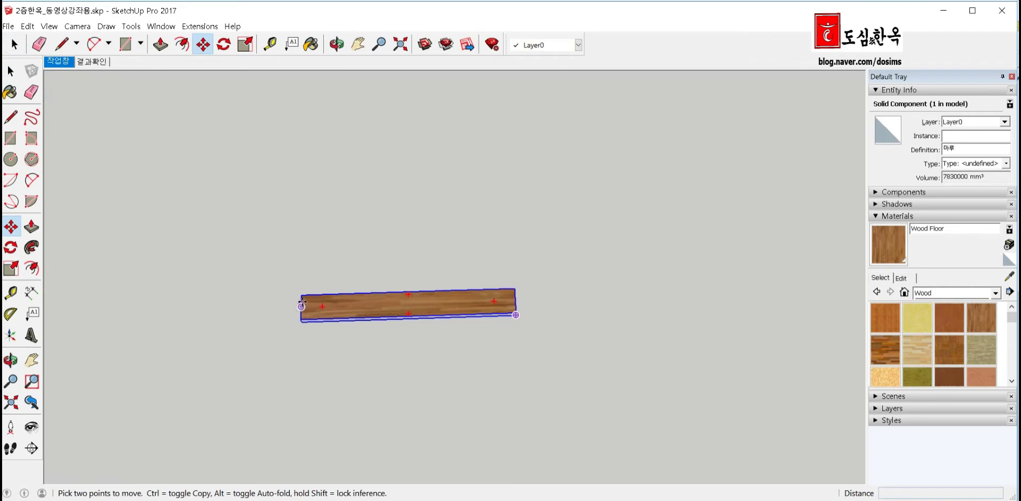
pyautogui.click(301, 295)
pyautogui.press('ctrl')
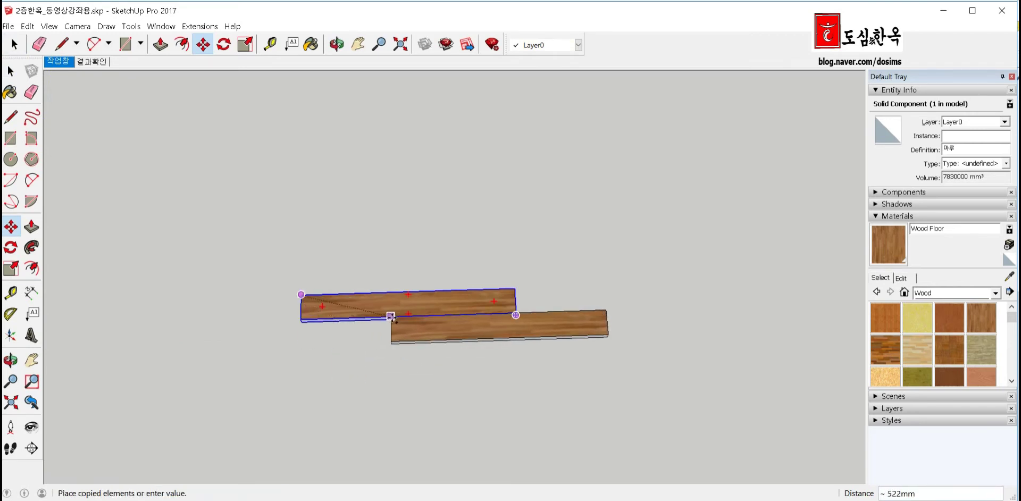
pyautogui.click(391, 316)
pyautogui.press('space')
# Select both planks and combine them into one group
pyautogui.scroll(-2, 424, 315)
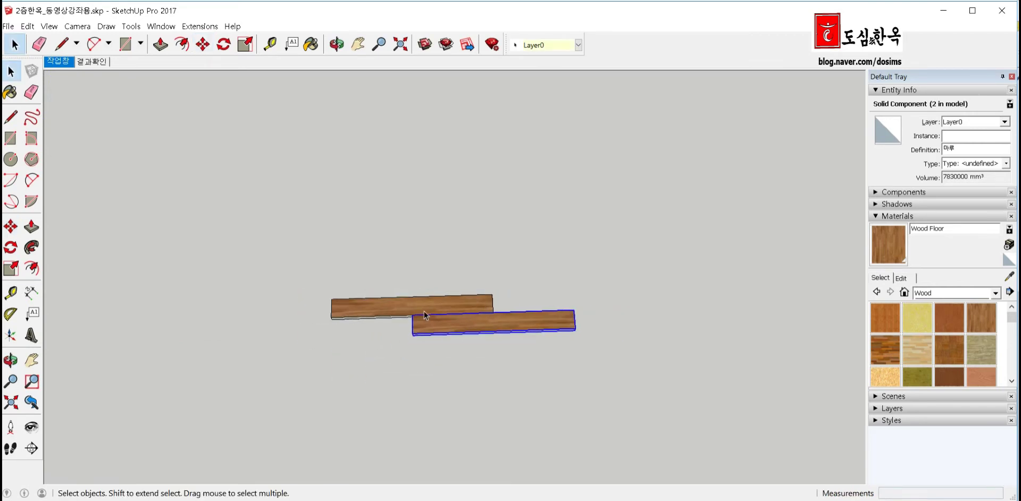
pyautogui.keyDown('shift'); pyautogui.click(419, 307); pyautogui.keyUp('shift')
pyautogui.rightClick(419, 306)
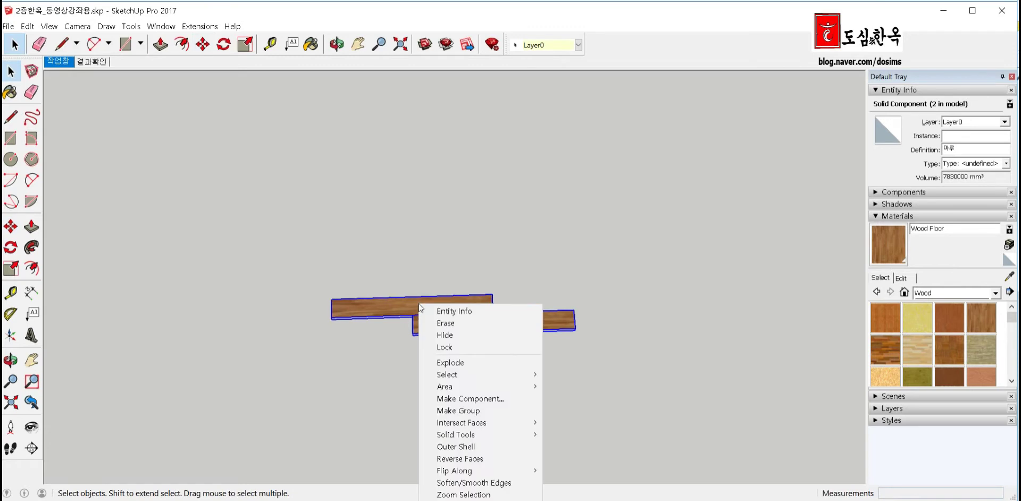
pyautogui.click(477, 412)
pyautogui.scroll(-2, 461, 346)
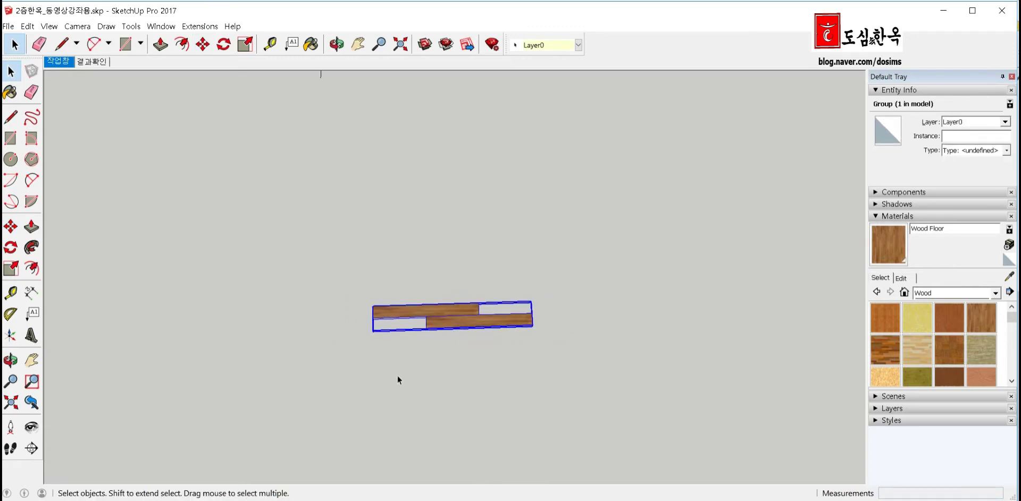
pyautogui.moveTo(398, 380)
pyautogui.mouseDown(button='middle')
pyautogui.moveTo(444, 409)
pyautogui.moveTo(392, 408)
pyautogui.moveTo(597, 401)
pyautogui.moveTo(535, 383)
pyautogui.moveTo(466, 392)
pyautogui.moveTo(569, 389)
pyautogui.moveTo(560, 466)
pyautogui.moveTo(495, 358)
pyautogui.mouseUp(button='middle')
# Move the two-board group about 8962 mm onto the floor plan beside the room's wall
pyautogui.press('m')
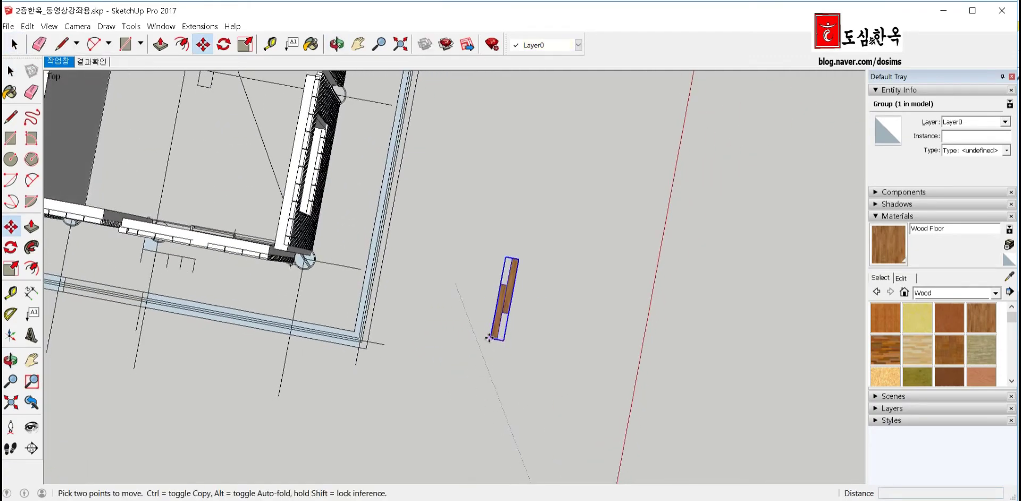
pyautogui.click(489, 337)
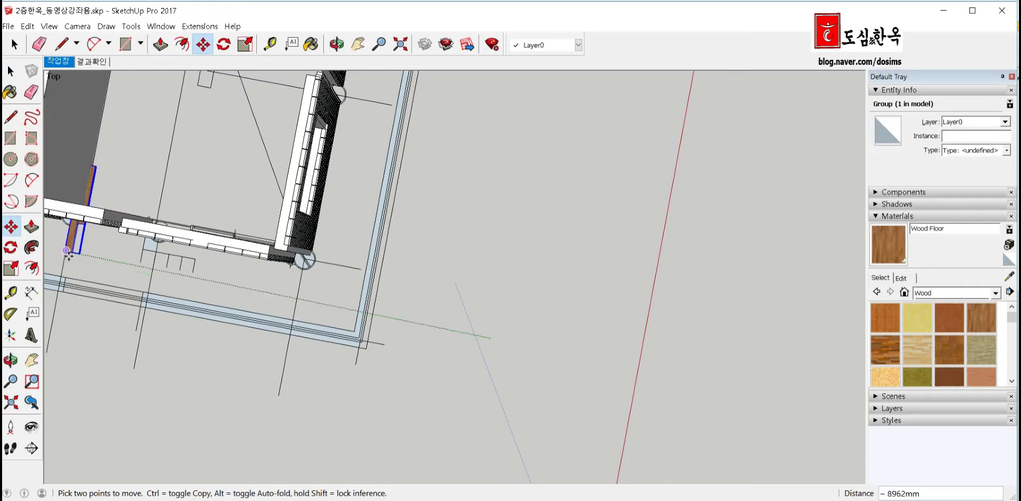
pyautogui.click(68, 255)
pyautogui.moveTo(67, 255); pyautogui.dragTo(195, 255, button='middle')
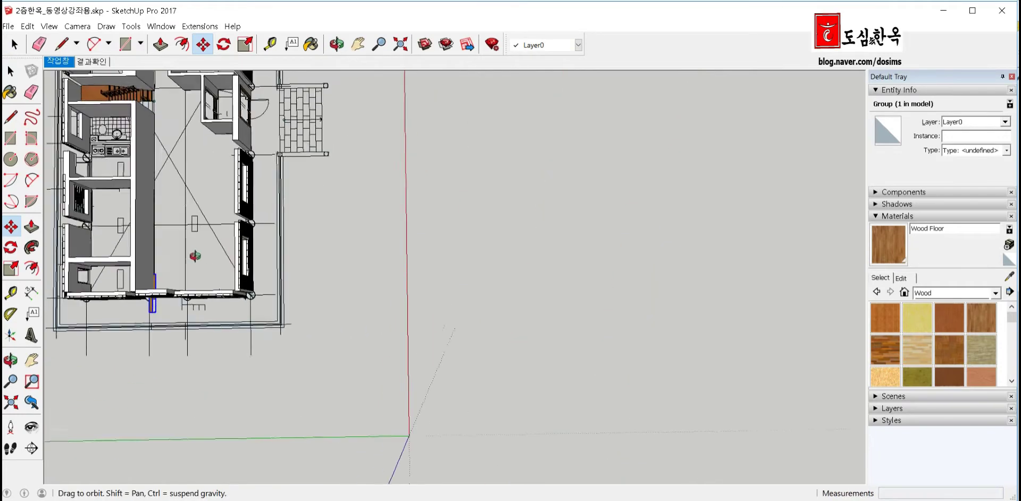
pyautogui.scroll(3, 134, 308)
pyautogui.scroll(3, 134, 309)
pyautogui.scroll(3, 134, 308)
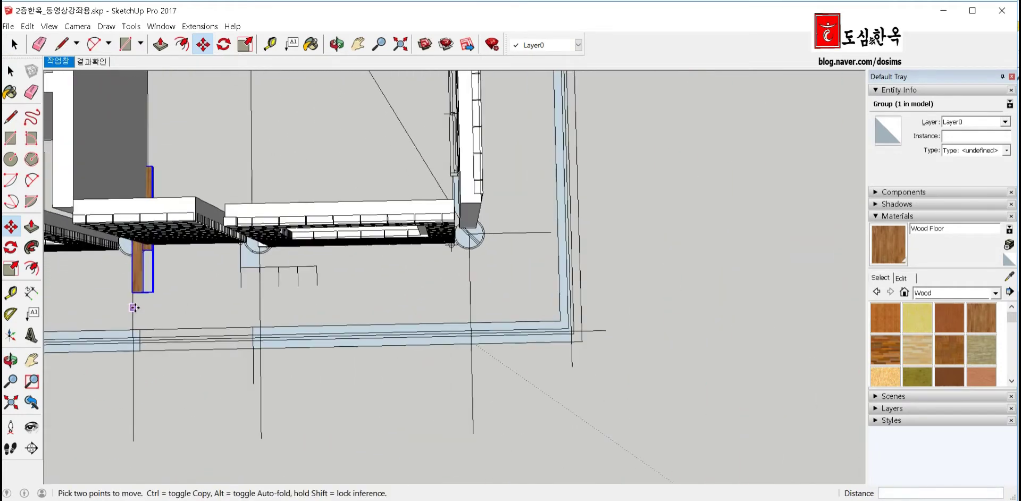
pyautogui.scroll(-2, 250, 278)
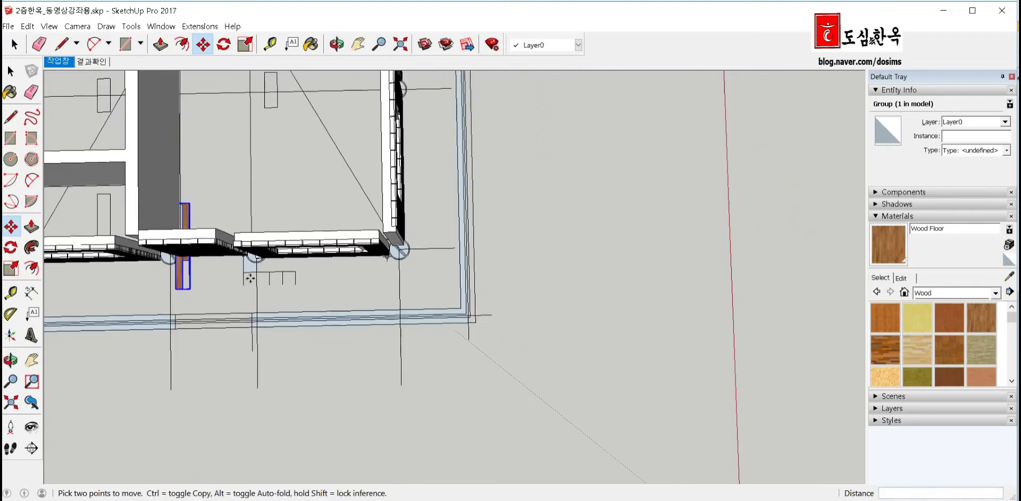
pyautogui.scroll(-3, 250, 278)
pyautogui.scroll(-2, 118, 296)
pyautogui.moveTo(119, 296)
pyautogui.mouseDown(button='middle')
pyautogui.moveTo(205, 286)
pyautogui.moveTo(310, 382)
pyautogui.moveTo(276, 362)
pyautogui.mouseUp(button='middle')
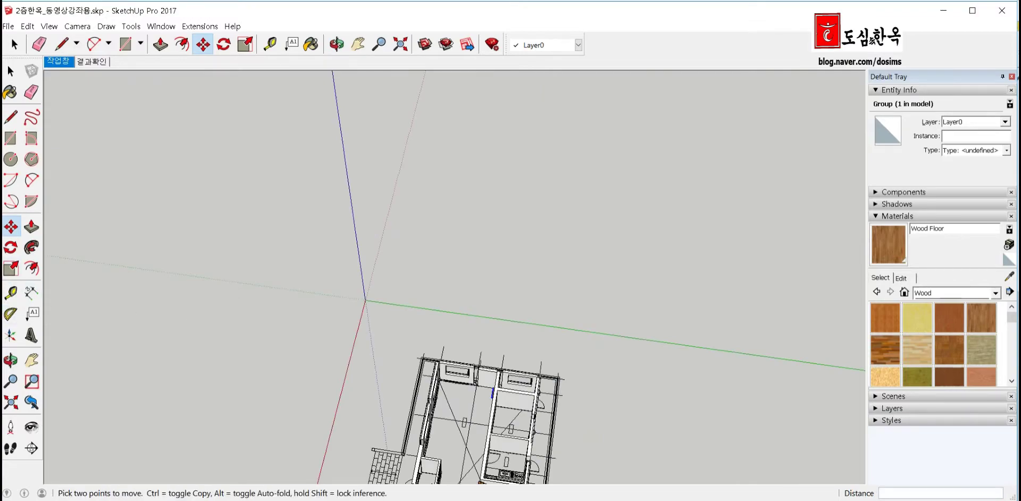
# Carry the board group into the long room's wall corner
pyautogui.press('h')
pyautogui.moveTo(382, 369)
pyautogui.mouseDown()
pyautogui.moveTo(479, 228)
pyautogui.moveTo(399, 188)
pyautogui.moveTo(547, 274)
pyautogui.mouseUp()
pyautogui.scroll(-2, 398, 188)
pyautogui.scroll(2, 547, 274)
pyautogui.moveTo(381, 193); pyautogui.dragTo(546, 328)
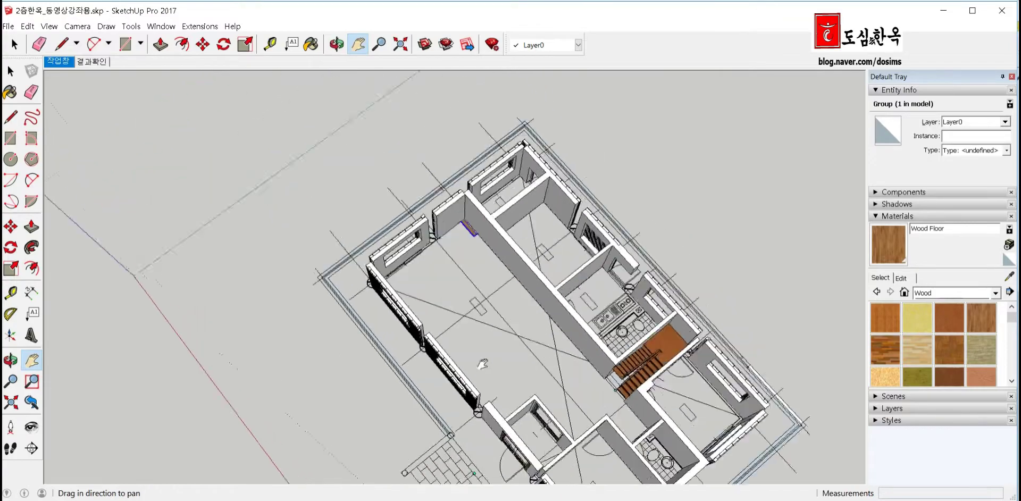
pyautogui.moveTo(546, 328); pyautogui.dragTo(283, 318, button='middle')
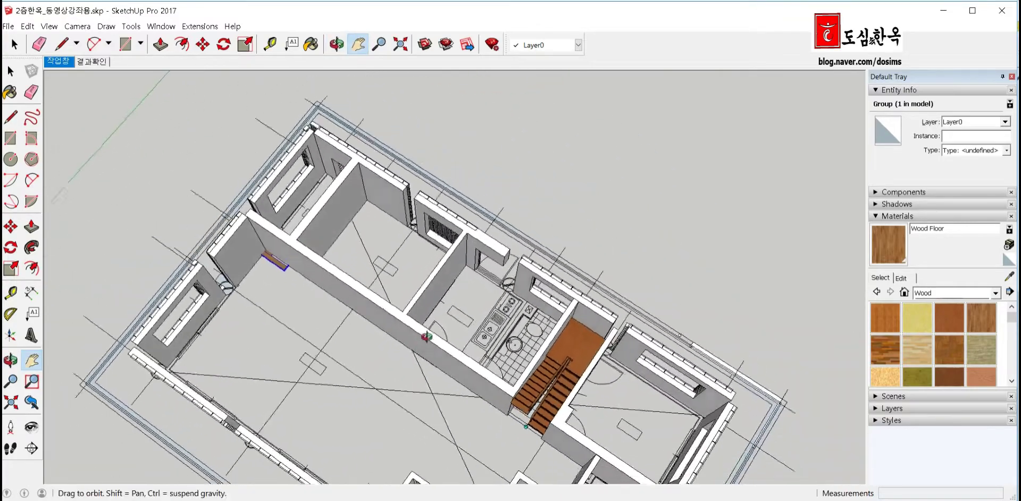
pyautogui.scroll(2, 279, 330)
pyautogui.scroll(1, 274, 345)
pyautogui.scroll(1, 269, 362)
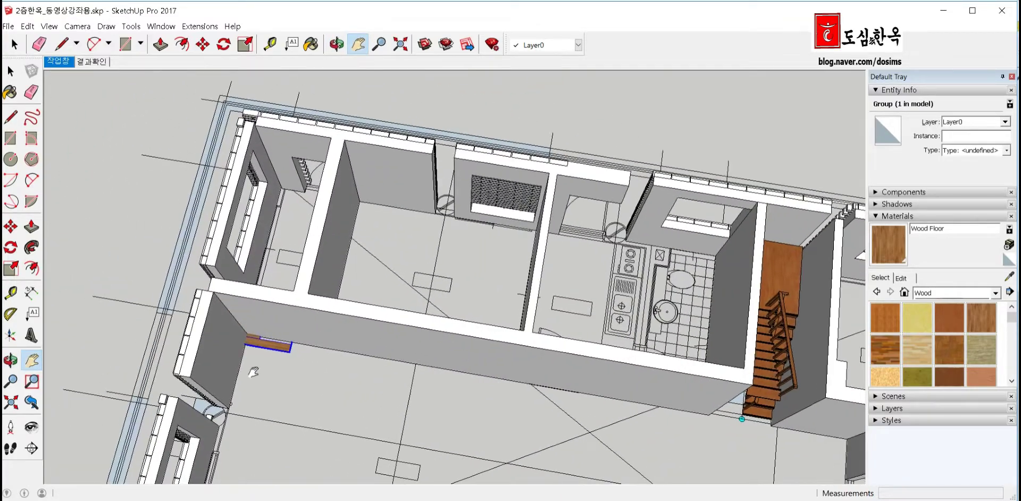
pyautogui.press('m')
pyautogui.moveTo(266, 374); pyautogui.dragTo(308, 384)
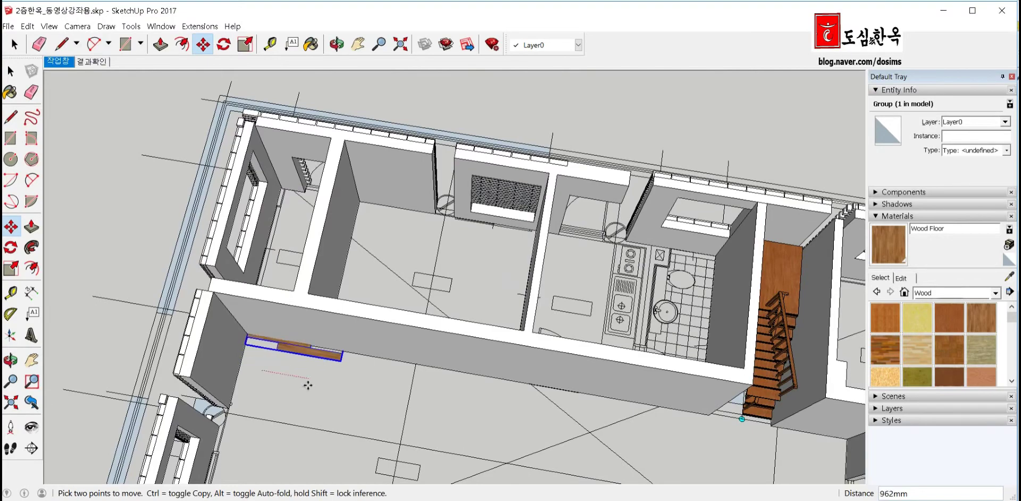
pyautogui.click(308, 385)
pyautogui.scroll(3, 256, 342)
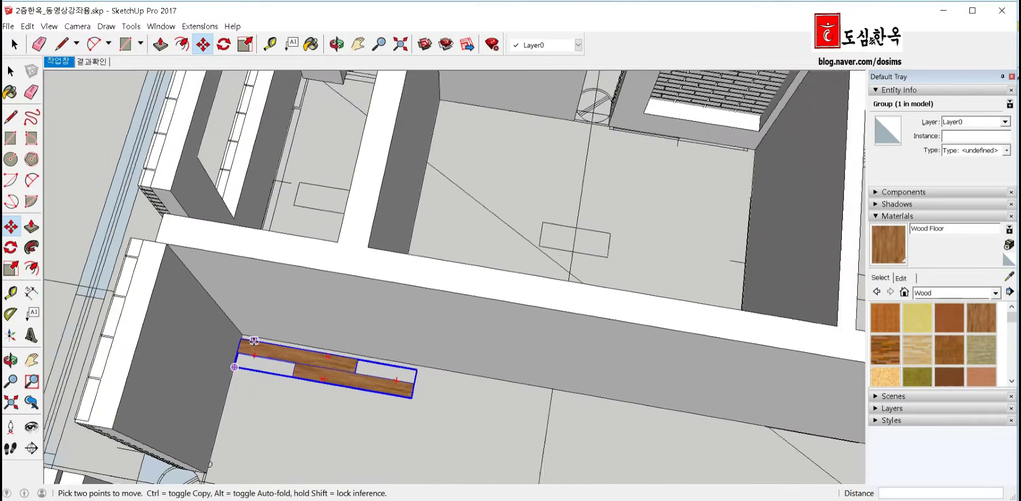
pyautogui.scroll(2, 252, 339)
pyautogui.scroll(2, 251, 339)
# Nudge the boards flush against the wall and check the placement from above
pyautogui.click(224, 332)
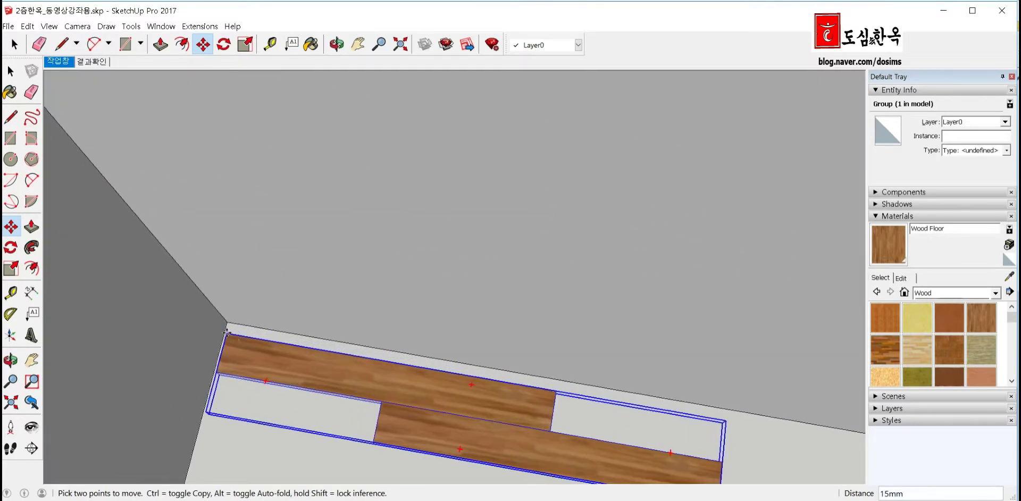
pyautogui.click(226, 319)
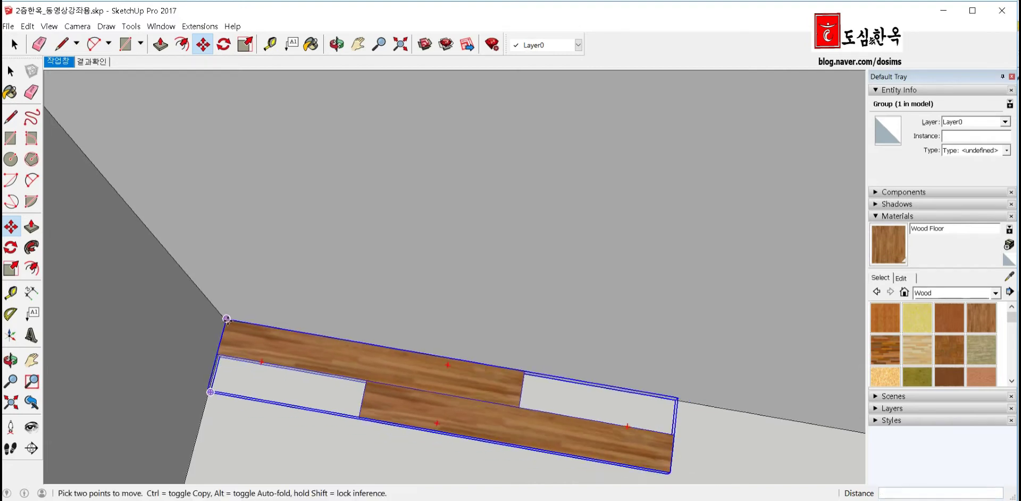
pyautogui.moveTo(225, 319); pyautogui.dragTo(232, 331, button='middle')
pyautogui.scroll(-3, 232, 331)
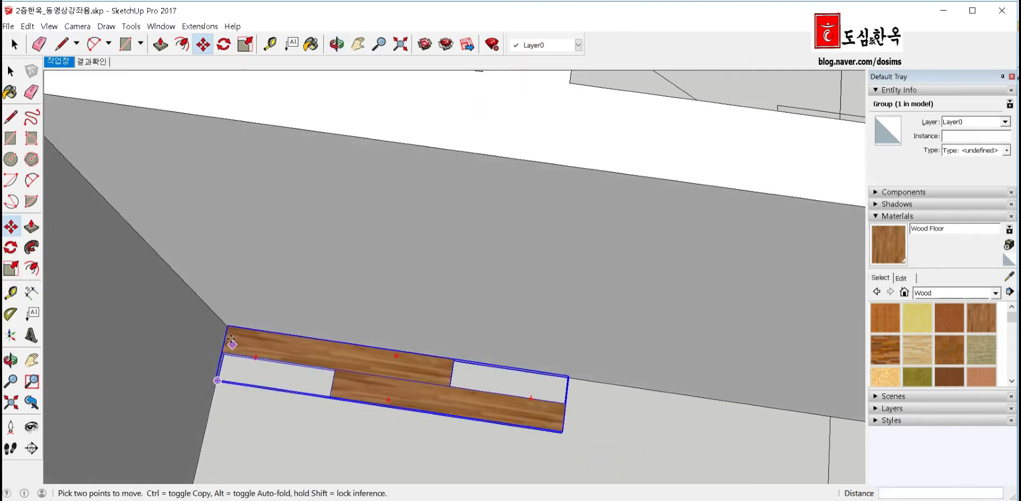
pyautogui.scroll(-3, 232, 331)
pyautogui.moveTo(269, 391); pyautogui.dragTo(280, 317, button='middle')
pyautogui.scroll(-3, 280, 316)
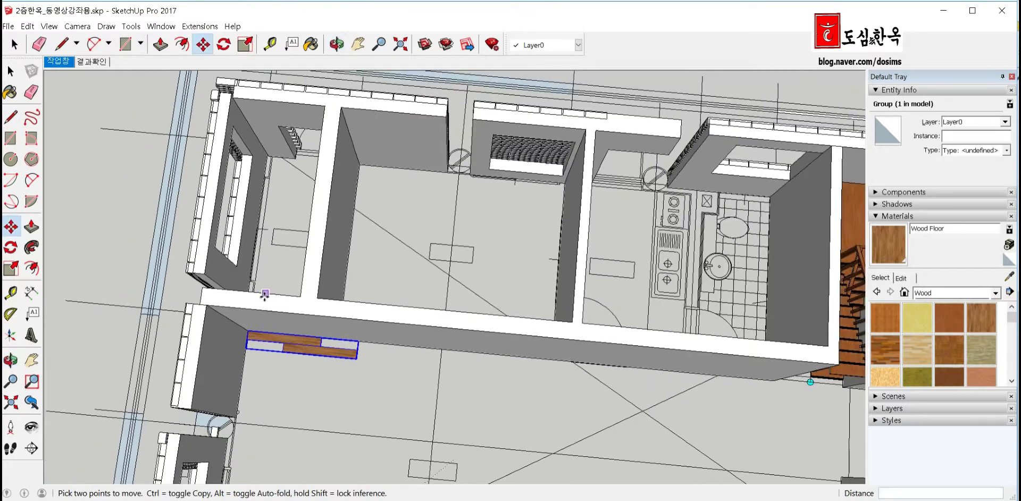
pyautogui.press('space')
pyautogui.scroll(2, 294, 345)
pyautogui.scroll(3, 294, 346)
# Inside the group, copy the top board 1200mm along the red axis and array it into ten boards
pyautogui.doubleClick(294, 341)
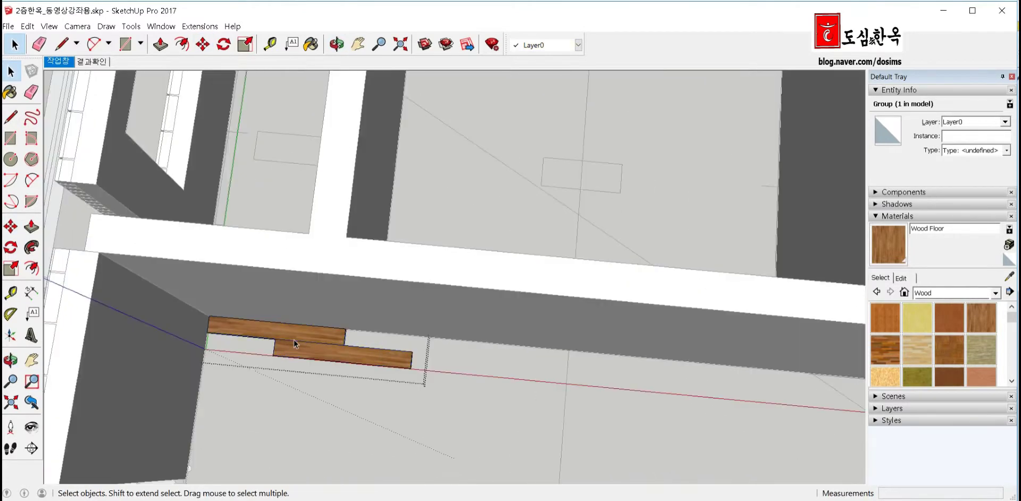
pyautogui.click(293, 336)
pyautogui.scroll(1, 287, 343)
pyautogui.press('m')
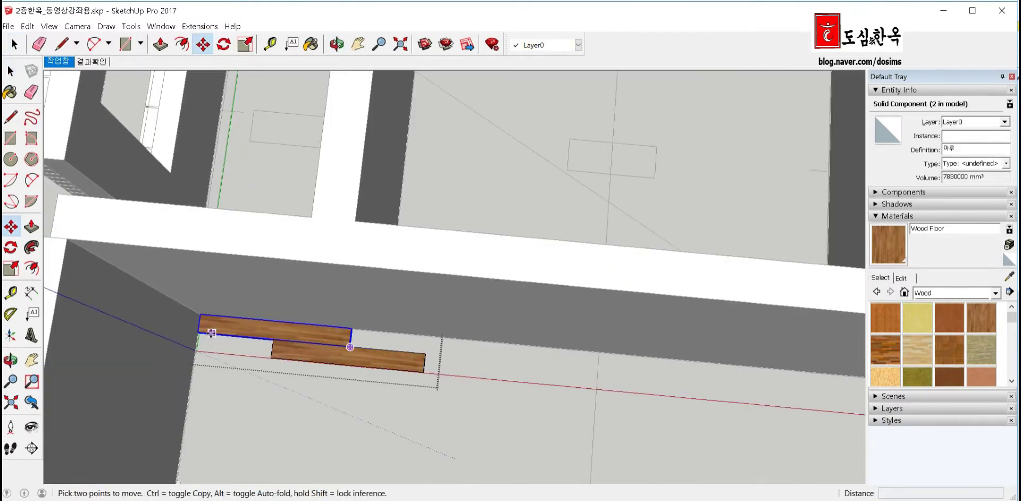
pyautogui.click(198, 331)
pyautogui.press('ctrl')
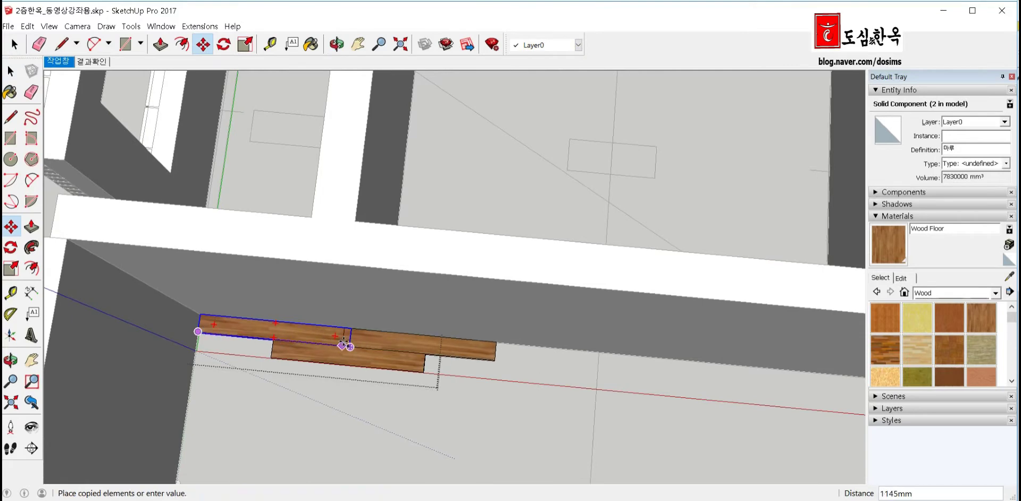
pyautogui.click(502, 360)
pyautogui.scroll(-2, 276, 341)
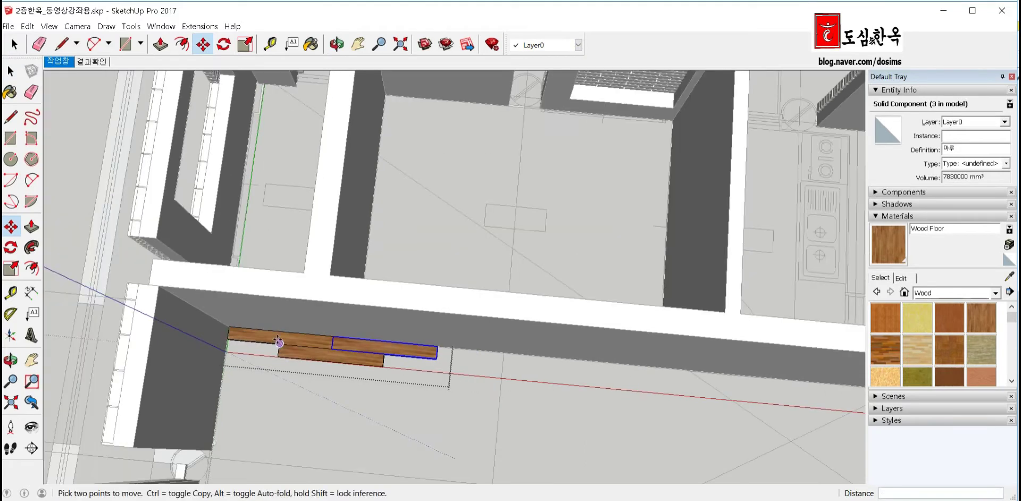
pyautogui.scroll(-2, 276, 340)
pyautogui.scroll(-2, 277, 340)
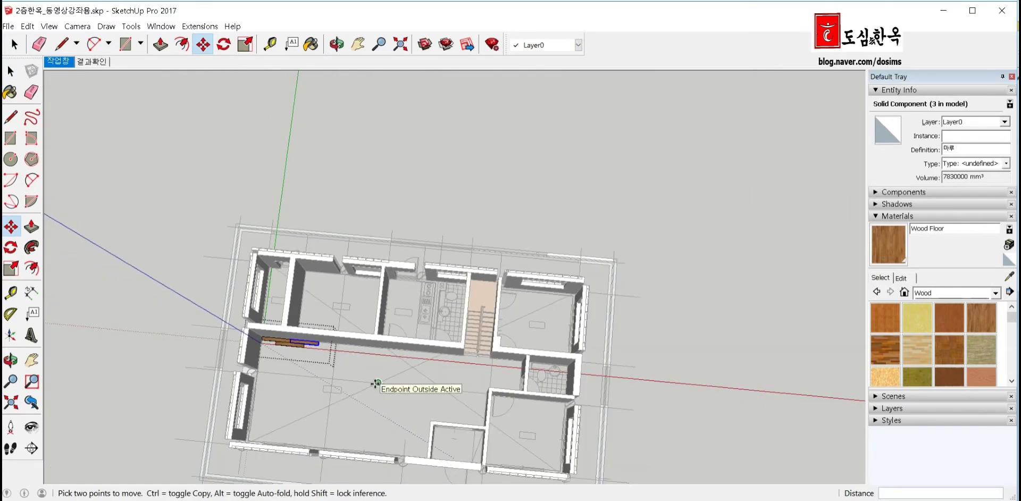
pyautogui.write('*10')
pyautogui.press('Return')
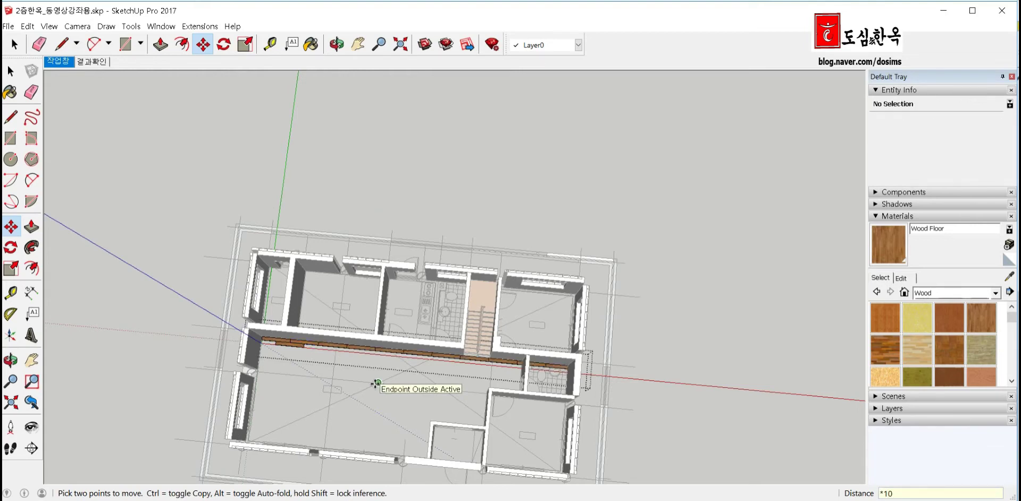
pyautogui.press('Escape')
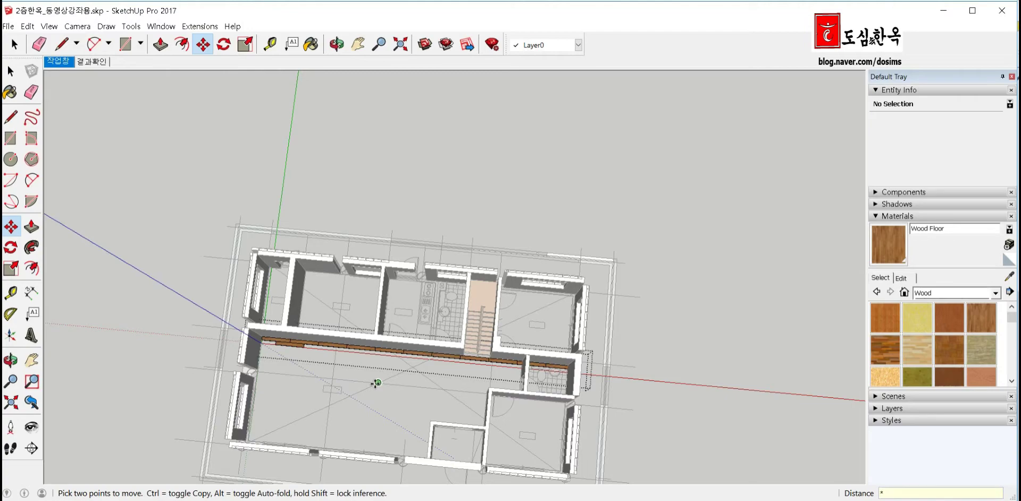
pyautogui.write('8')
pyautogui.press('space')
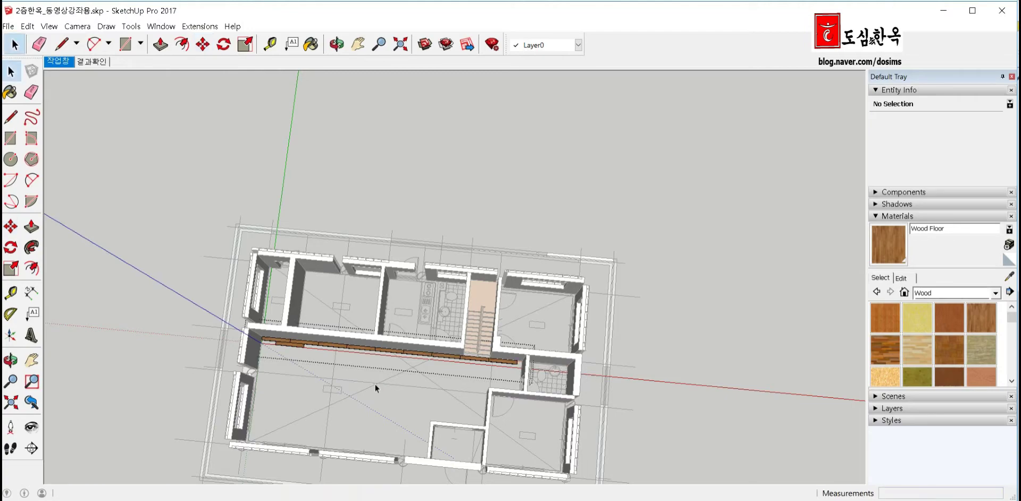
pyautogui.scroll(2, 322, 359)
pyautogui.scroll(2, 269, 340)
# Copy the lower board 1200mm to the right and array it into seven copies
pyautogui.scroll(3, 276, 343)
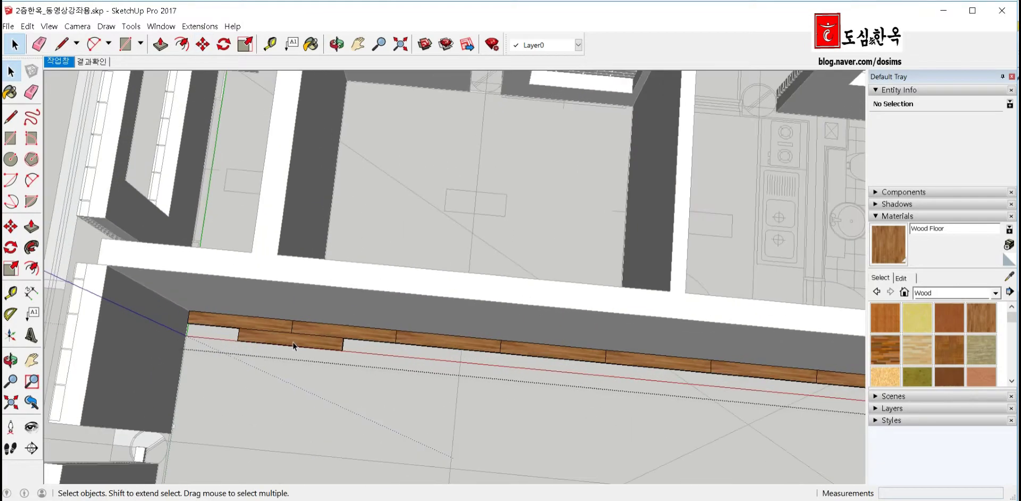
pyautogui.scroll(2, 293, 346)
pyautogui.scroll(1, 290, 347)
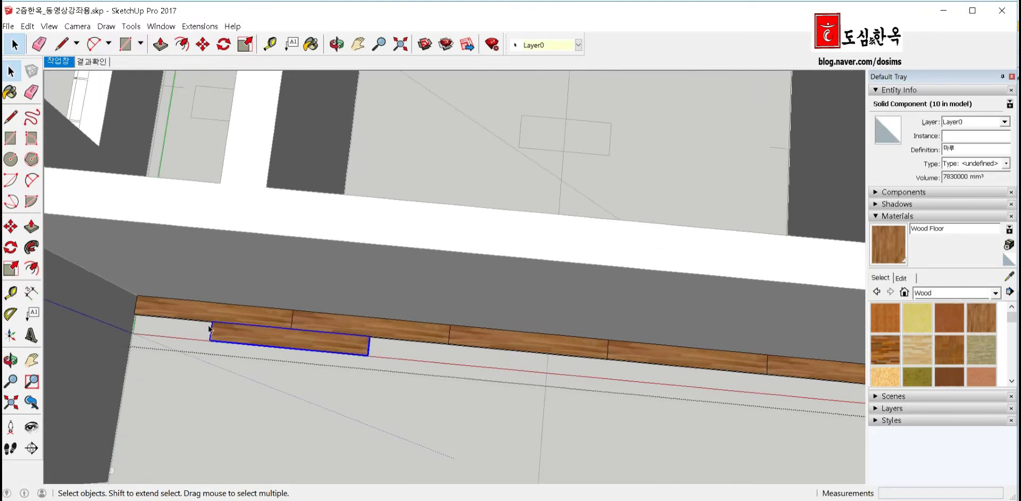
pyautogui.press('m')
pyautogui.keyDown('ctrl'); pyautogui.click(212, 321); pyautogui.keyUp('ctrl')
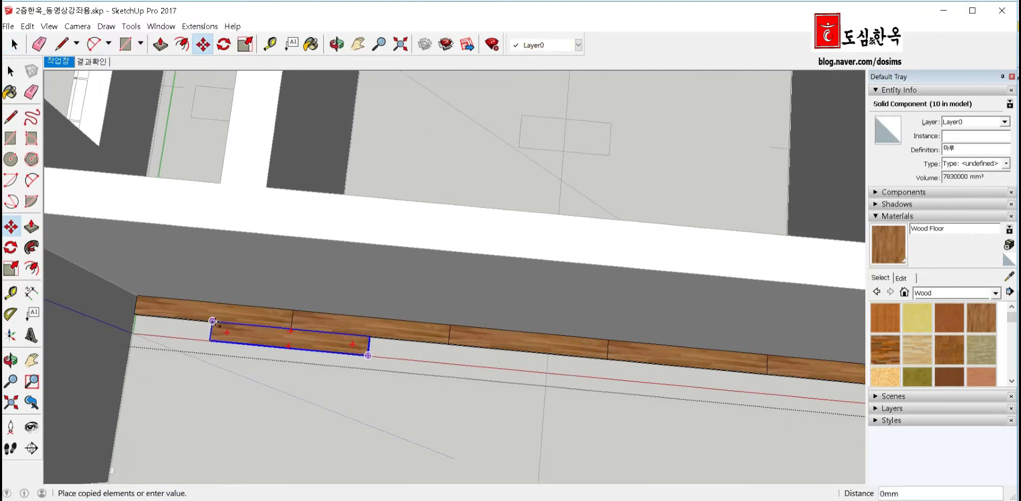
pyautogui.click(367, 333)
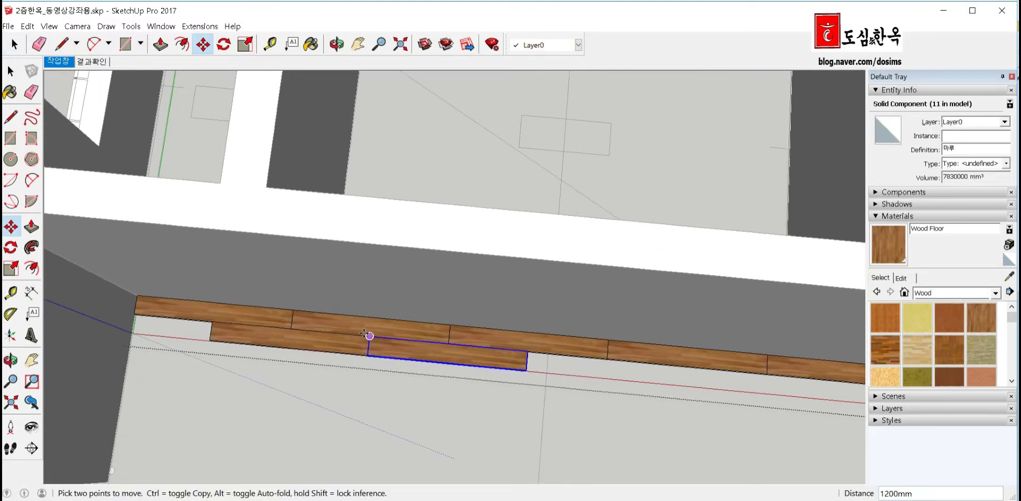
pyautogui.write('*7')
pyautogui.press('Return')
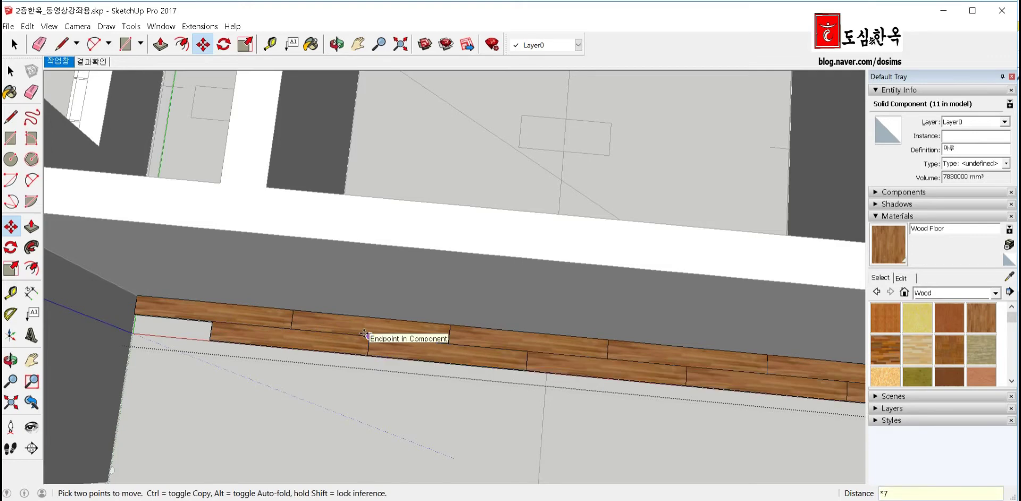
pyautogui.press('space')
pyautogui.scroll(-3, 352, 327)
pyautogui.scroll(-2, 319, 347)
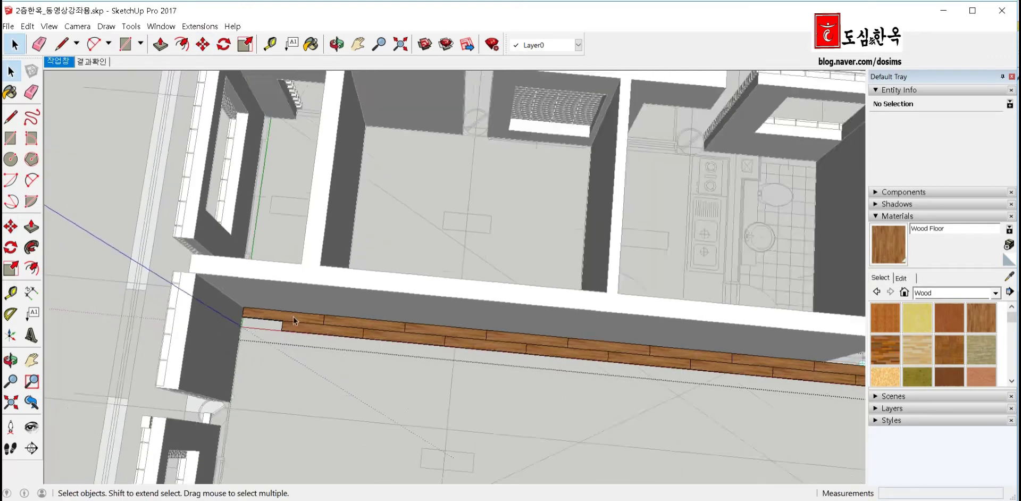
pyautogui.scroll(-2, 292, 317)
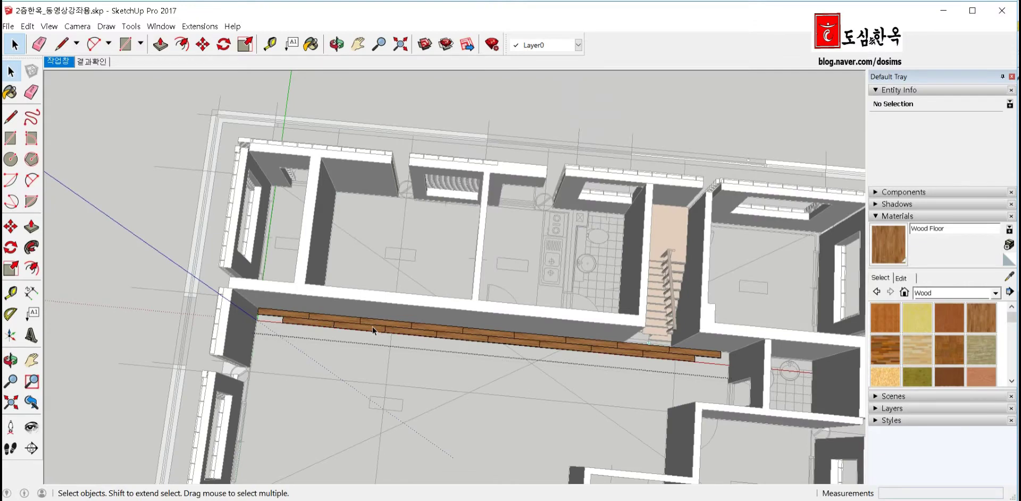
pyautogui.scroll(5, 673, 348)
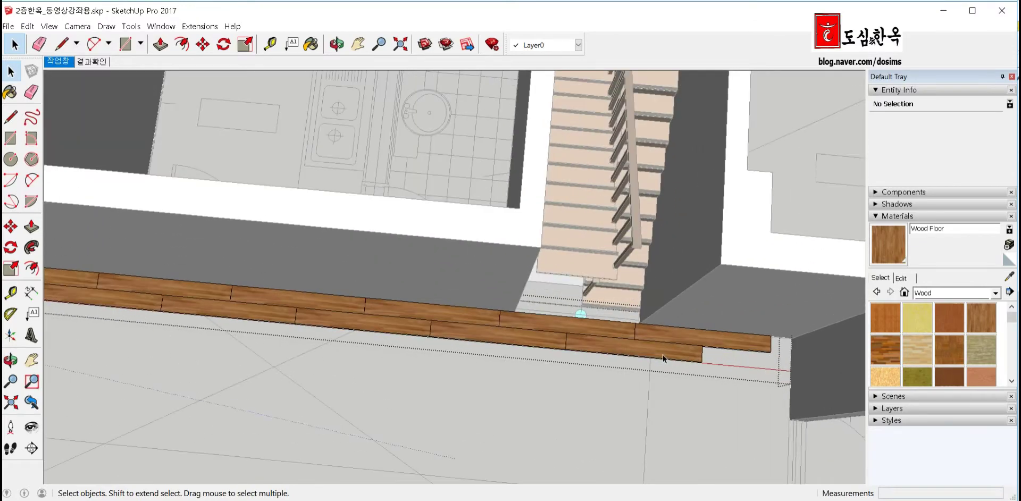
# Copy the last board near the staircase to the end of the top row
pyautogui.click(662, 355)
pyautogui.scroll(1, 659, 356)
pyautogui.scroll(1, 654, 360)
pyautogui.scroll(1, 653, 360)
pyautogui.press('m')
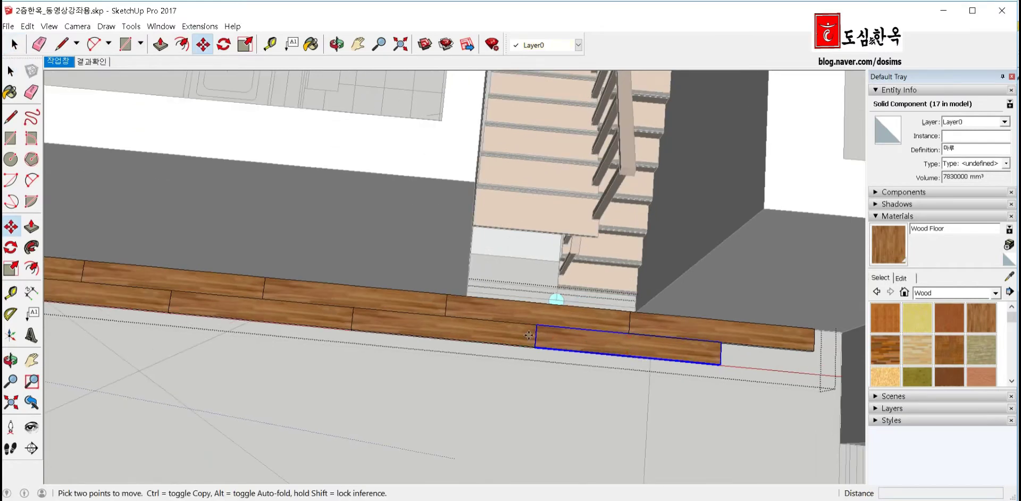
pyautogui.click(536, 325)
pyautogui.press('ctrl')
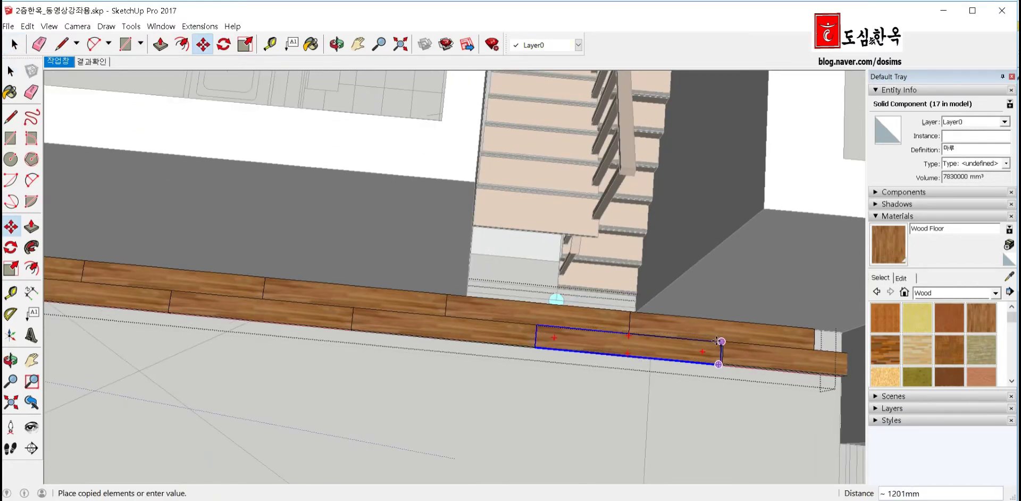
pyautogui.click(720, 341)
pyautogui.press('space')
pyautogui.scroll(1, 608, 351)
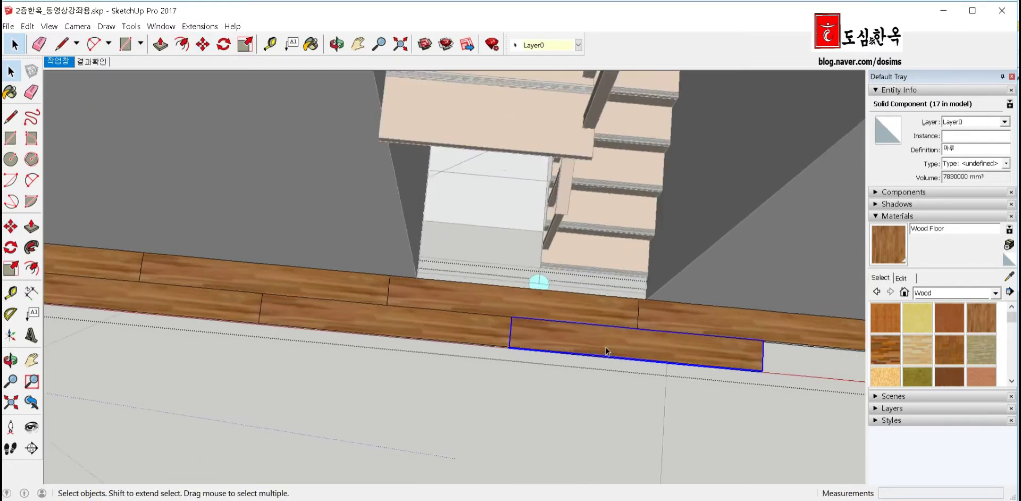
pyautogui.scroll(1, 607, 351)
# Copy the new board once more to push the row further along
pyautogui.press('m')
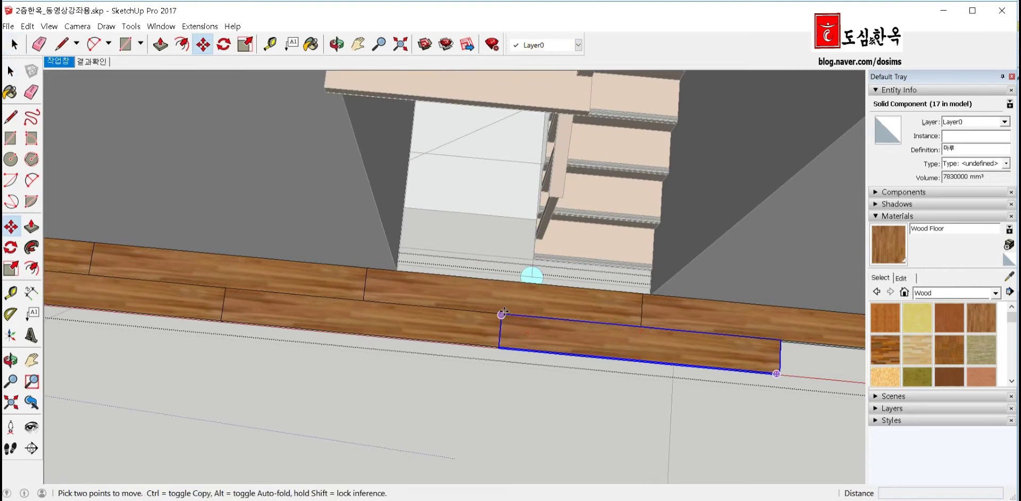
pyautogui.click(502, 314)
pyautogui.press('ctrl')
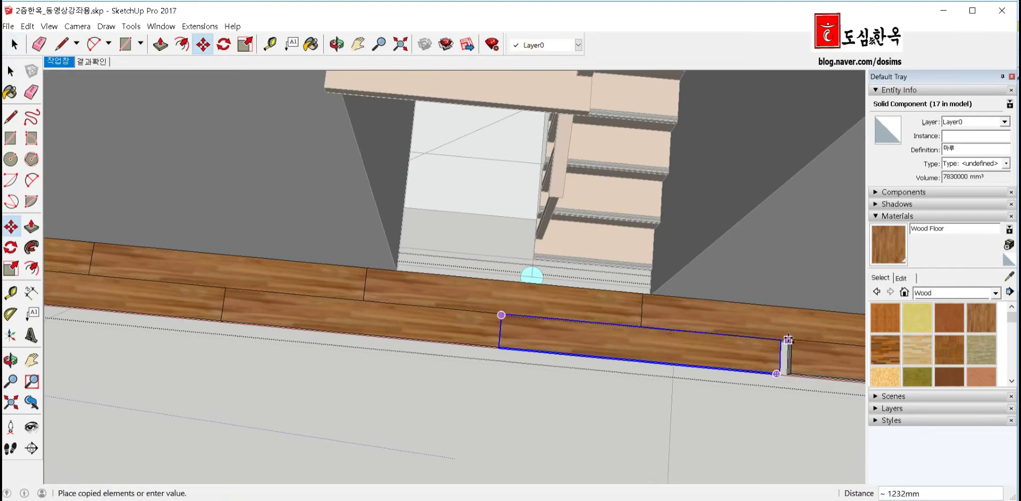
pyautogui.click(779, 340)
pyautogui.scroll(-2, 759, 342)
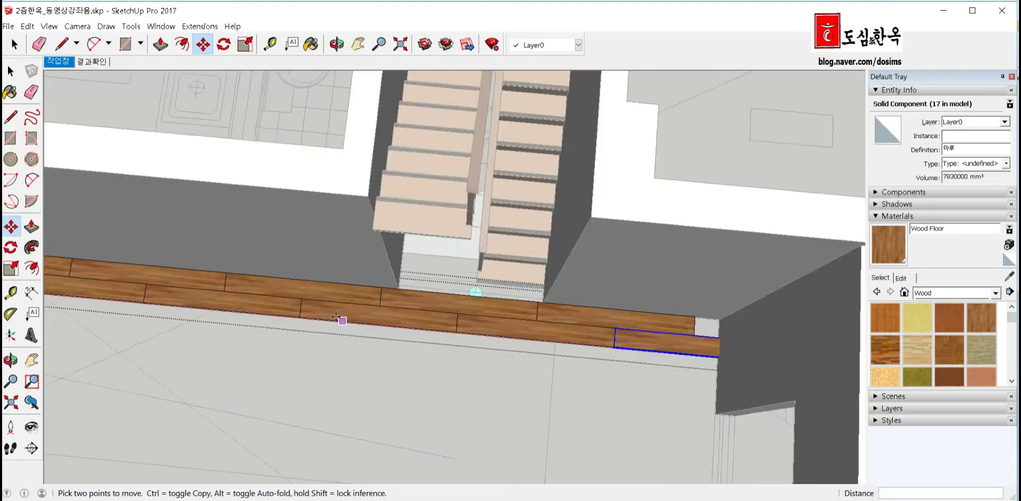
pyautogui.scroll(-2, 279, 281)
# Scale the end board lengthwise so it stops flush at the bathroom wall
pyautogui.moveTo(279, 282); pyautogui.dragTo(486, 390, button='middle')
pyautogui.scroll(2, 486, 389)
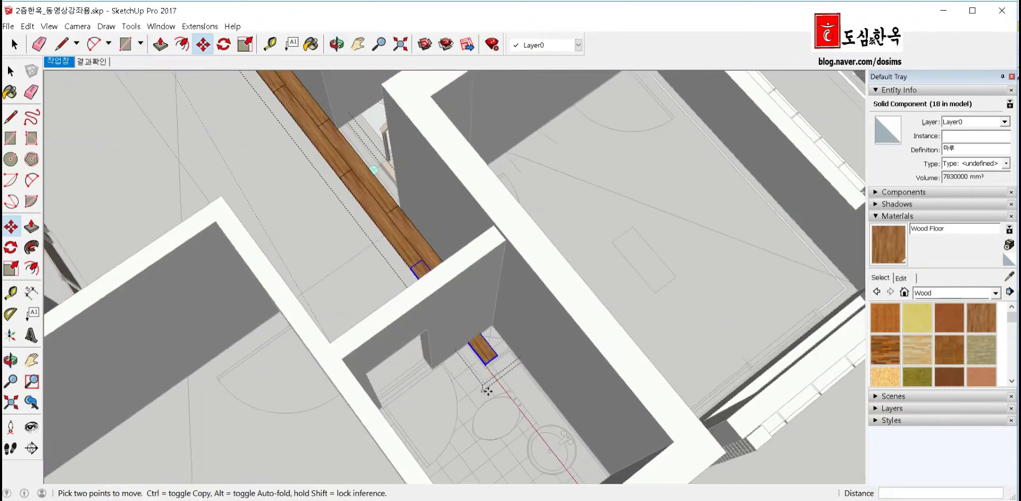
pyautogui.scroll(1, 488, 381)
pyautogui.scroll(2, 489, 381)
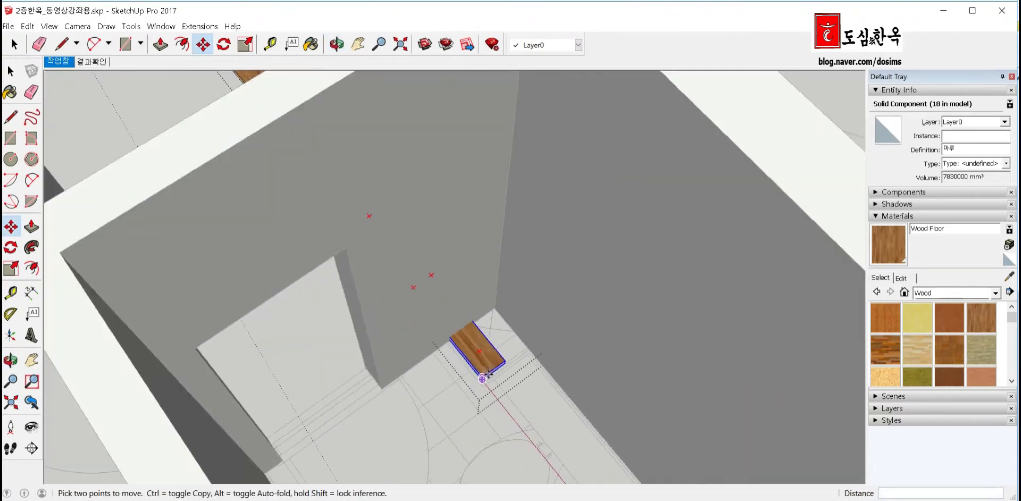
pyautogui.scroll(1, 493, 380)
pyautogui.press('a')
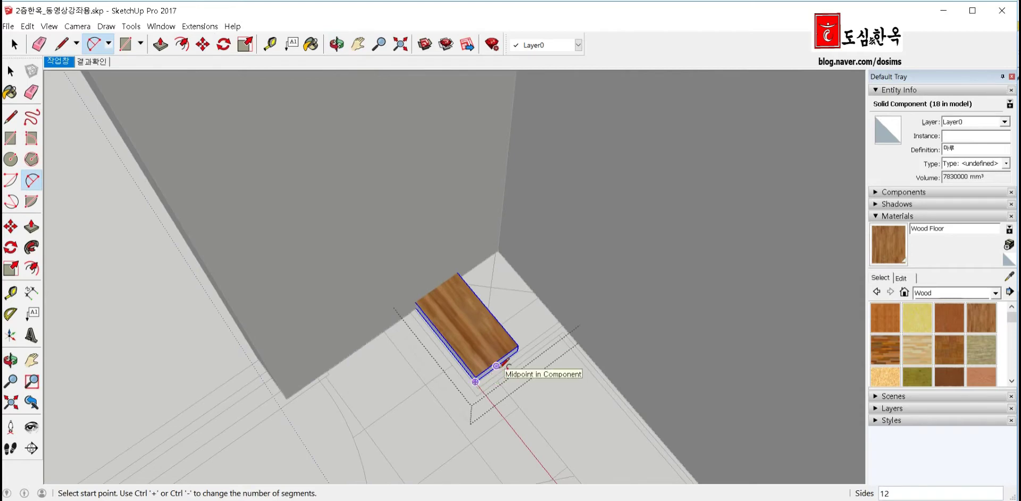
pyautogui.press('s')
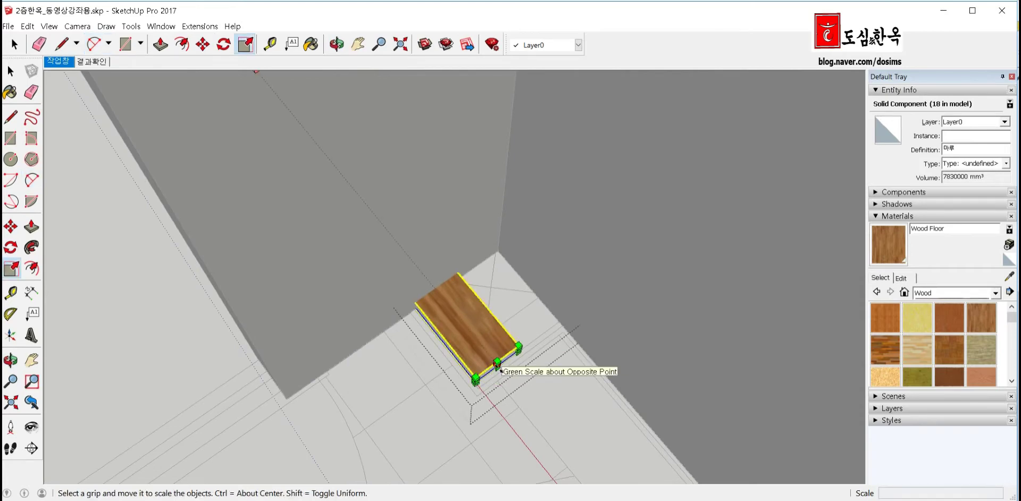
pyautogui.moveTo(500, 368); pyautogui.dragTo(491, 365)
pyautogui.moveTo(492, 365); pyautogui.dragTo(312, 335, button='middle')
pyautogui.moveTo(488, 309); pyautogui.dragTo(389, 419)
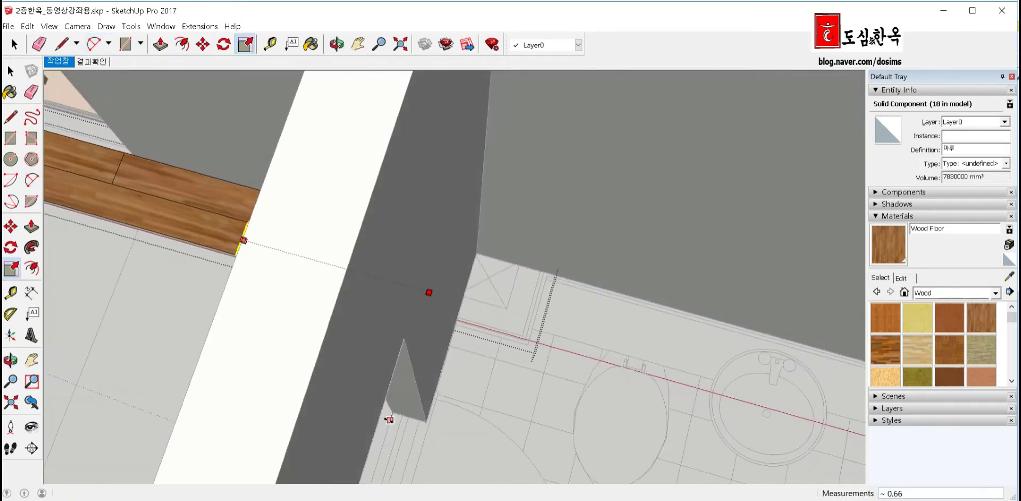
pyautogui.scroll(-5, 603, 234)
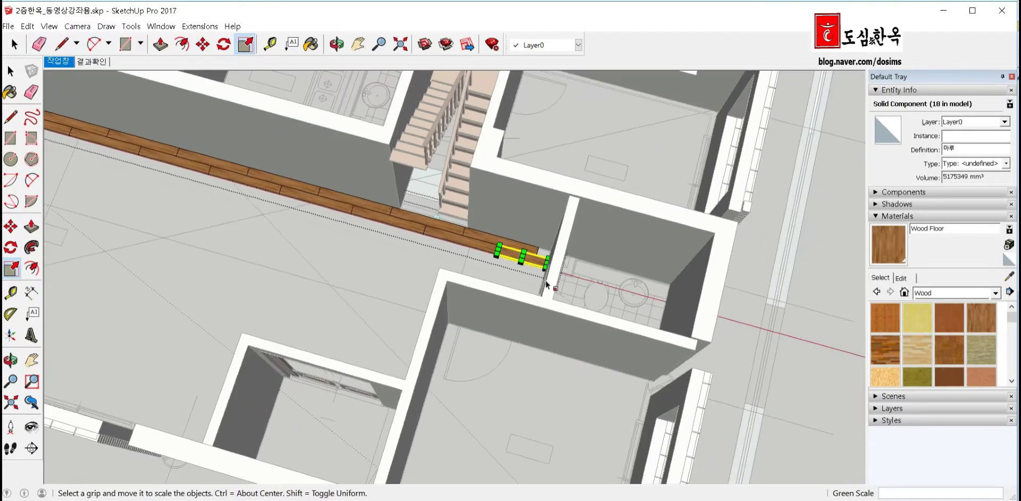
pyautogui.moveTo(603, 234); pyautogui.dragTo(508, 311, button='middle')
pyautogui.press('space')
pyautogui.scroll(2, 505, 266)
pyautogui.scroll(3, 502, 250)
pyautogui.scroll(2, 502, 243)
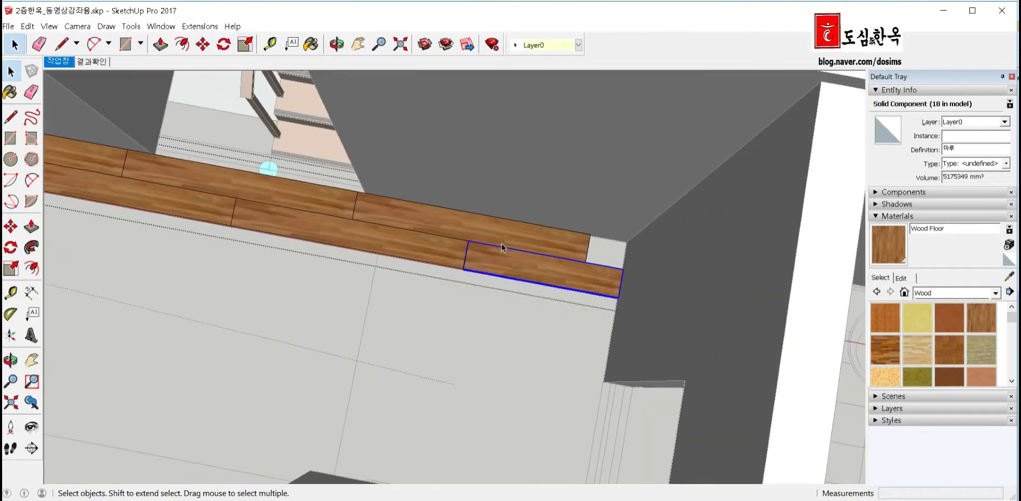
pyautogui.moveTo(494, 243); pyautogui.dragTo(508, 253, button='middle')
# Copy a board to the right end of the row
pyautogui.press('m')
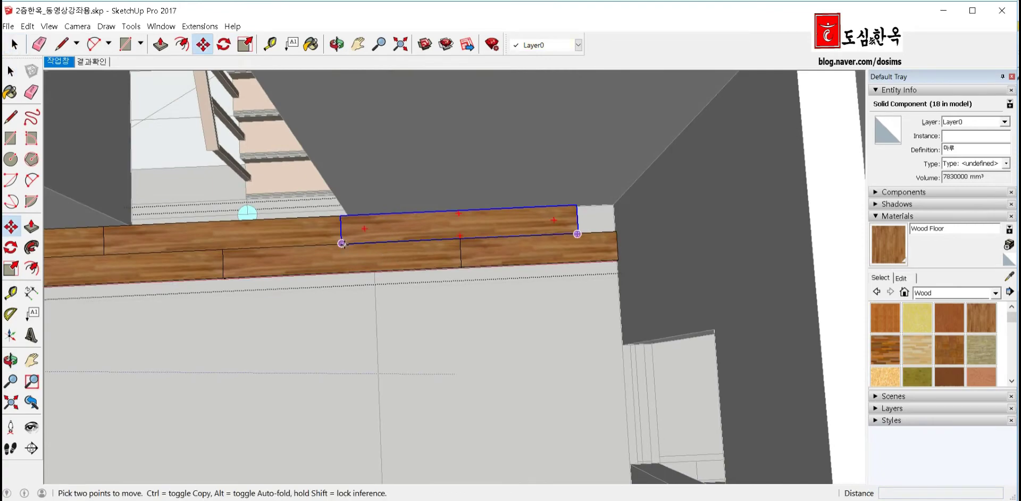
pyautogui.press('ctrl')
pyautogui.click(342, 243)
pyautogui.click(577, 234)
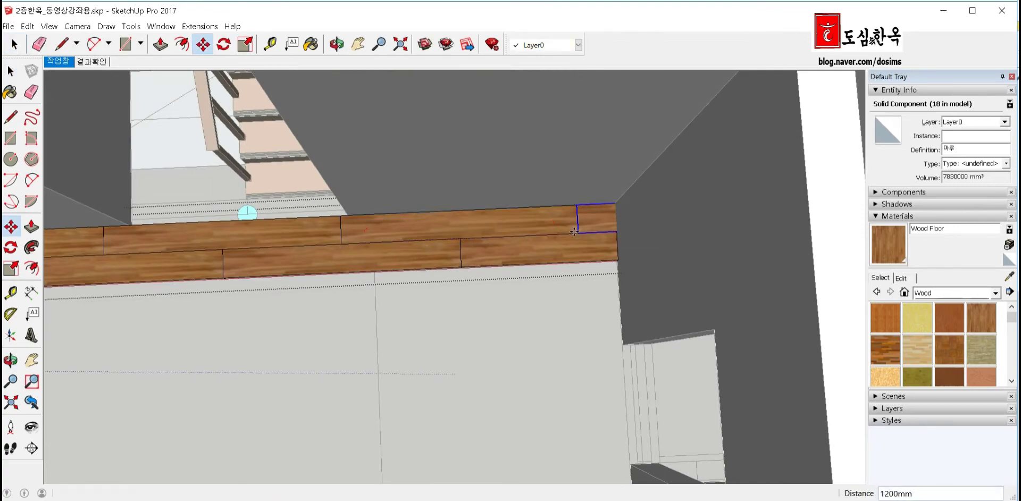
pyautogui.scroll(-2, 348, 243)
pyautogui.scroll(-3, 348, 243)
pyautogui.moveTo(454, 257)
pyautogui.mouseDown(button='middle')
pyautogui.moveTo(292, 257)
pyautogui.moveTo(411, 247)
pyautogui.mouseUp(button='middle')
# Scale that board down to about 0.16 length so it meets the wall
pyautogui.press('s')
pyautogui.scroll(2, 550, 316)
pyautogui.scroll(1, 548, 330)
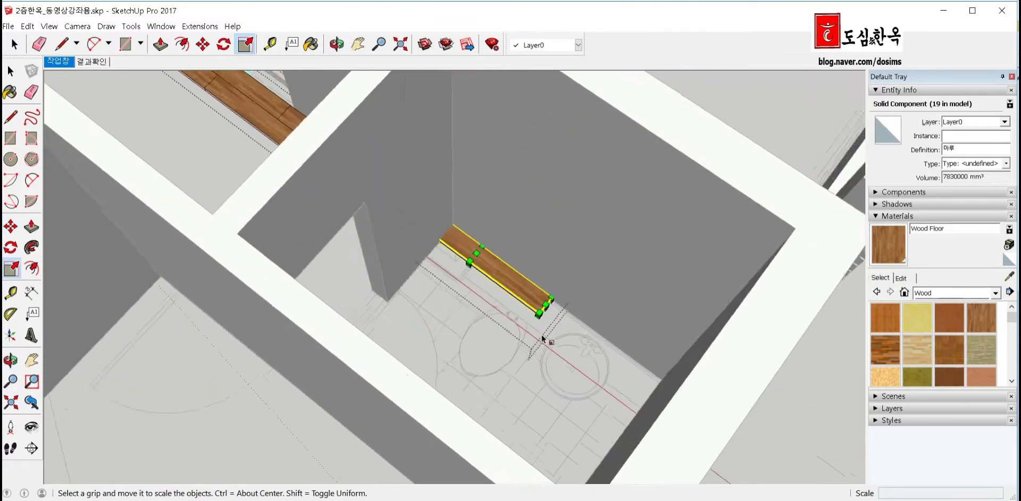
pyautogui.scroll(2, 541, 338)
pyautogui.scroll(2, 541, 338)
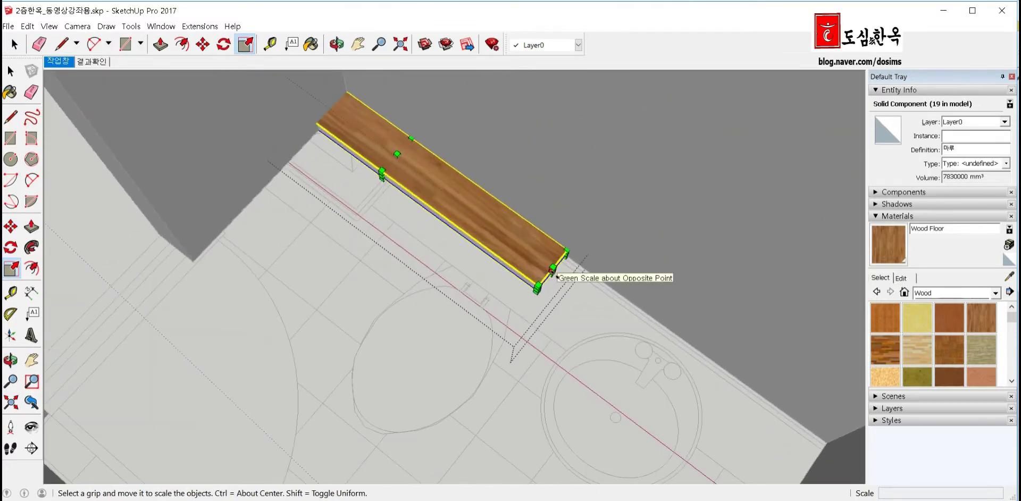
pyautogui.click(552, 269)
pyautogui.scroll(-3, 452, 266)
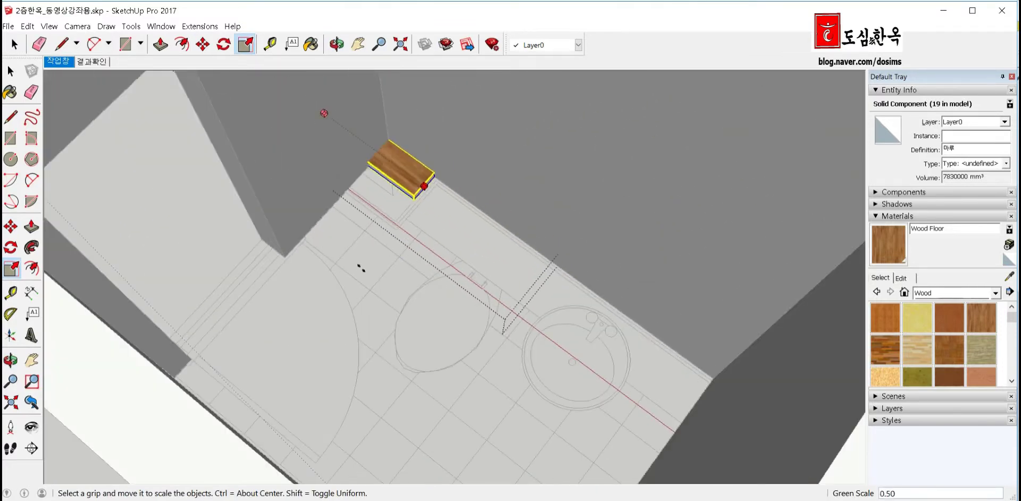
pyautogui.click(259, 234)
pyautogui.press('space')
pyautogui.scroll(-2, 404, 254)
pyautogui.scroll(-2, 343, 263)
# Copy the board at the strip's left end into the corner gap
pyautogui.scroll(-2, 404, 261)
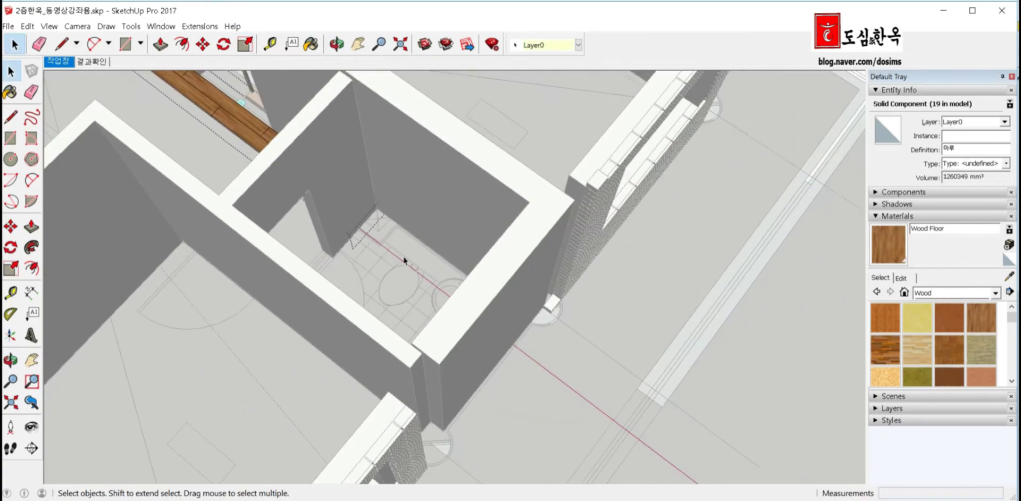
pyautogui.scroll(-2, 502, 267)
pyautogui.scroll(-2, 501, 267)
pyautogui.scroll(-1, 489, 311)
pyautogui.scroll(-2, 489, 311)
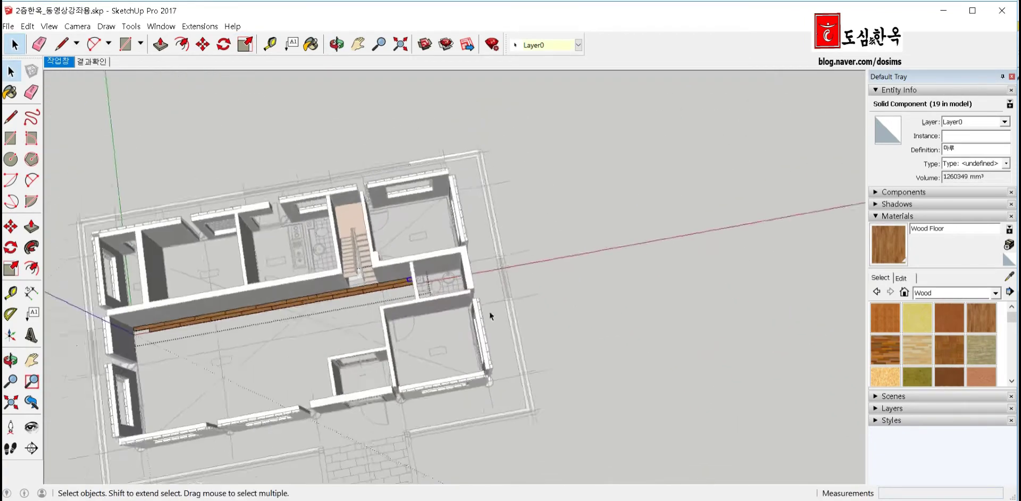
pyautogui.moveTo(489, 311); pyautogui.dragTo(137, 349, button='middle')
pyautogui.scroll(2, 176, 341)
pyautogui.scroll(-2, 176, 342)
pyautogui.moveTo(213, 341); pyautogui.dragTo(288, 338, button='middle')
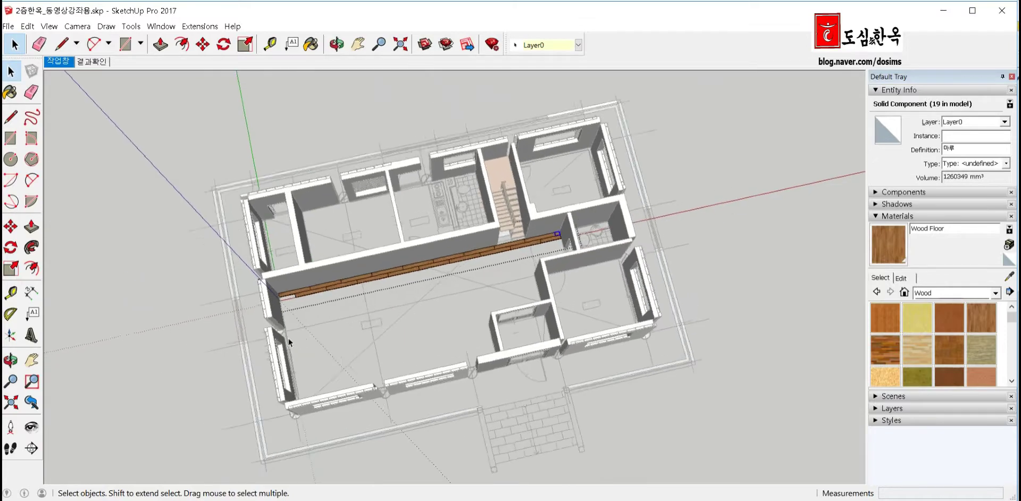
pyautogui.scroll(2, 289, 335)
pyautogui.scroll(3, 345, 253)
pyautogui.scroll(2, 340, 257)
pyautogui.click(341, 263)
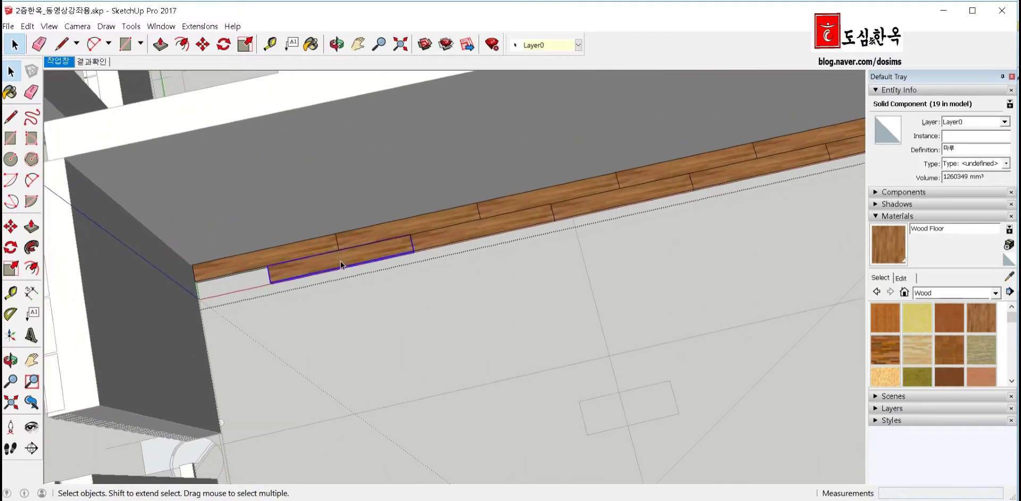
pyautogui.moveTo(340, 264); pyautogui.dragTo(360, 273, button='middle')
pyautogui.press('m')
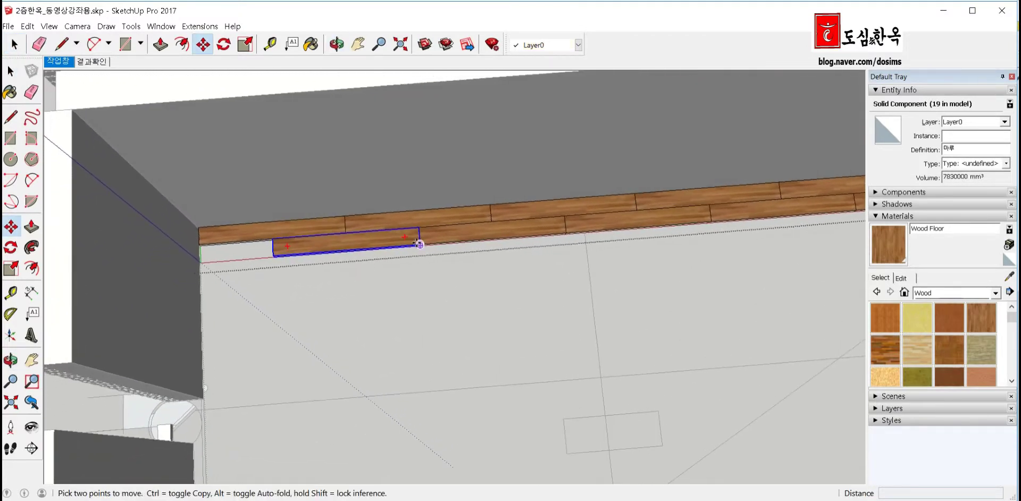
pyautogui.click(418, 244)
pyautogui.press('ctrl')
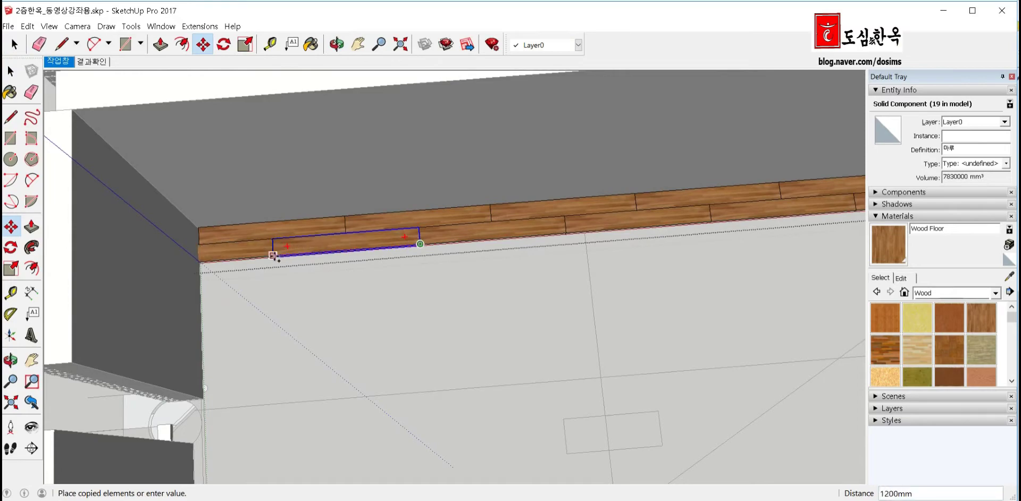
pyautogui.click(273, 255)
pyautogui.scroll(-3, 523, 256)
pyautogui.moveTo(524, 258); pyautogui.dragTo(294, 404, button='middle')
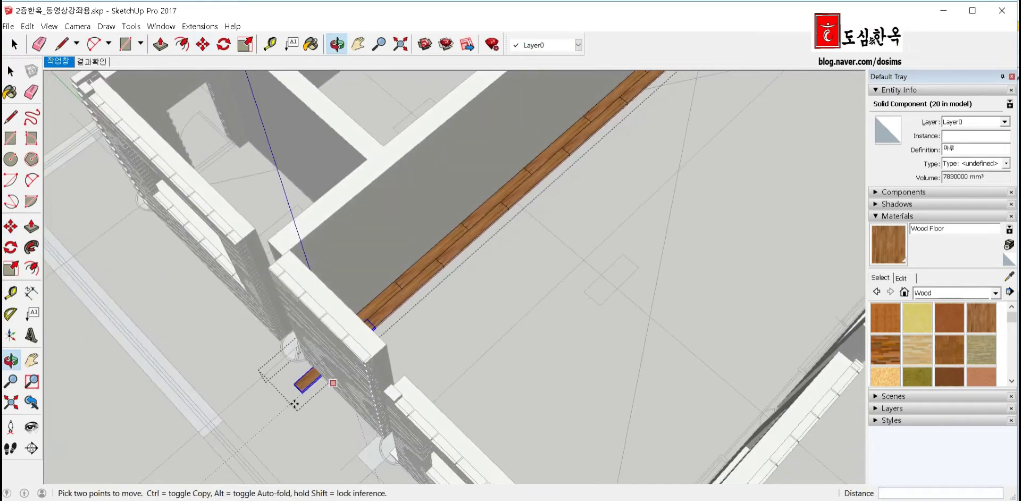
# Scale the new board to about 0.43 length so it fits against the wall
pyautogui.press('s')
pyautogui.scroll(2, 298, 391)
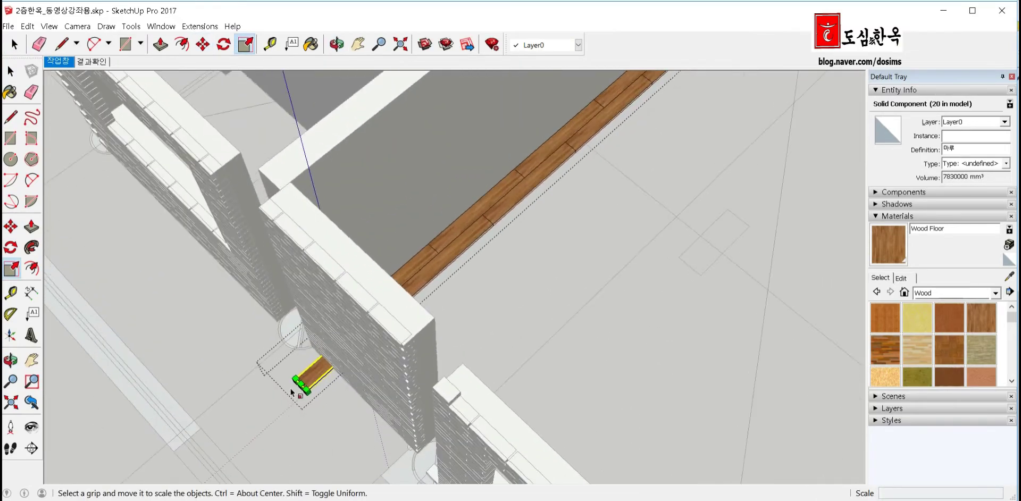
pyautogui.scroll(2, 299, 391)
pyautogui.scroll(2, 299, 390)
pyautogui.scroll(2, 302, 388)
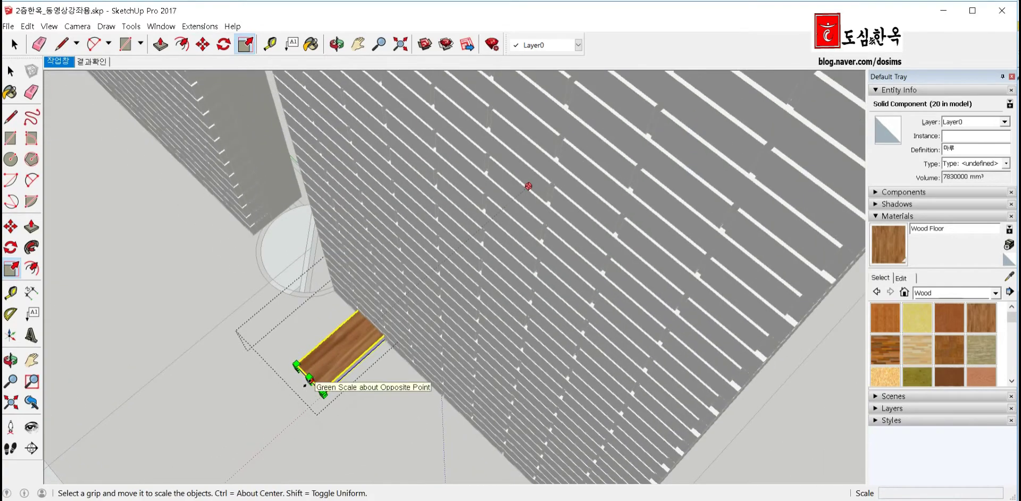
pyautogui.moveTo(306, 384)
pyautogui.mouseDown(button='middle')
pyautogui.moveTo(309, 350)
pyautogui.moveTo(457, 271)
pyautogui.mouseUp(button='middle')
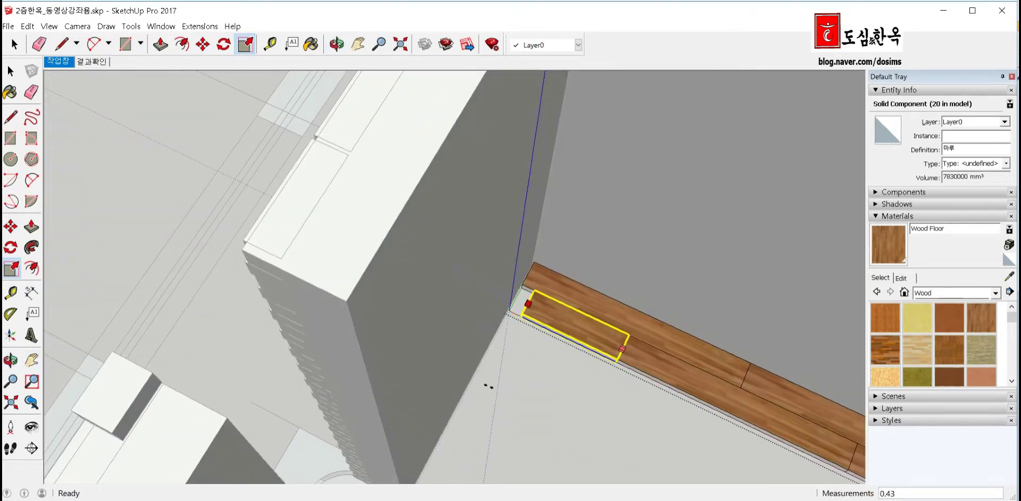
pyautogui.moveTo(224, 309)
pyautogui.mouseDown(button='middle')
pyautogui.moveTo(296, 270)
pyautogui.moveTo(276, 237)
pyautogui.moveTo(348, 308)
pyautogui.mouseUp(button='middle')
pyautogui.press('space')
# Select all 20 floor boards of the strip
pyautogui.moveTo(425, 307)
pyautogui.mouseDown(button='middle')
pyautogui.moveTo(480, 328)
pyautogui.moveTo(494, 291)
pyautogui.moveTo(433, 310)
pyautogui.moveTo(441, 298)
pyautogui.mouseUp(button='middle')
pyautogui.hotkey('ctrl', 'a')
pyautogui.scroll(3, 463, 303)
# Copy the 20-board strip beside itself and array it, ten then fourteen copies, across the room
pyautogui.press('m')
pyautogui.keyDown('ctrl'); pyautogui.click(455, 297); pyautogui.keyUp('ctrl')
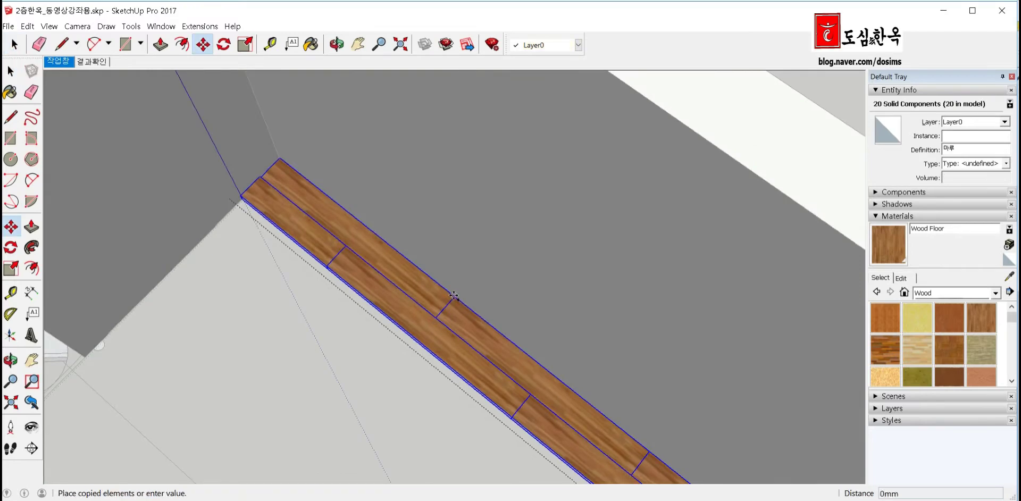
pyautogui.click(420, 335)
pyautogui.scroll(-5, 458, 278)
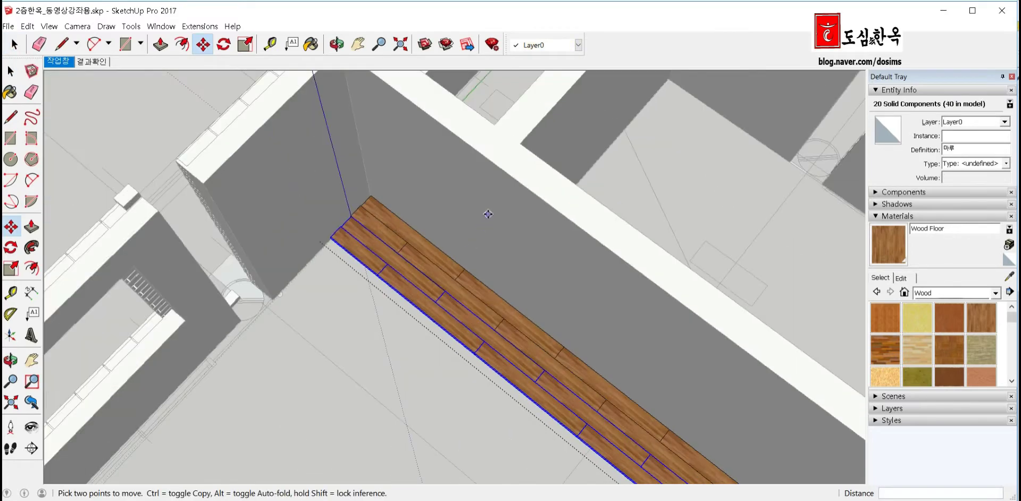
pyautogui.moveTo(486, 214)
pyautogui.mouseDown(button='middle')
pyautogui.moveTo(352, 321)
pyautogui.moveTo(314, 329)
pyautogui.mouseUp(button='middle')
pyautogui.scroll(-5, 486, 206)
pyautogui.scroll(-3, 485, 207)
pyautogui.scroll(-2, 483, 205)
pyautogui.write('*10')
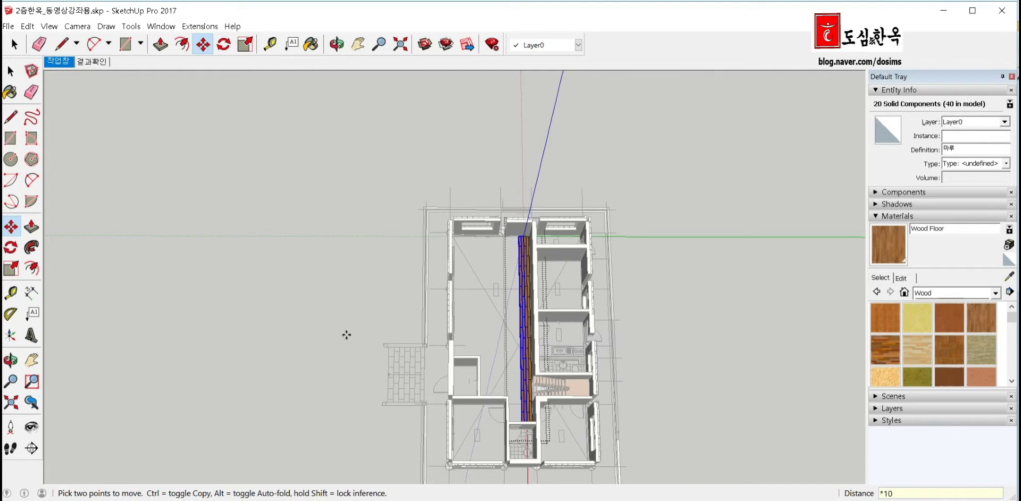
pyautogui.hotkey('ctrl', 't')
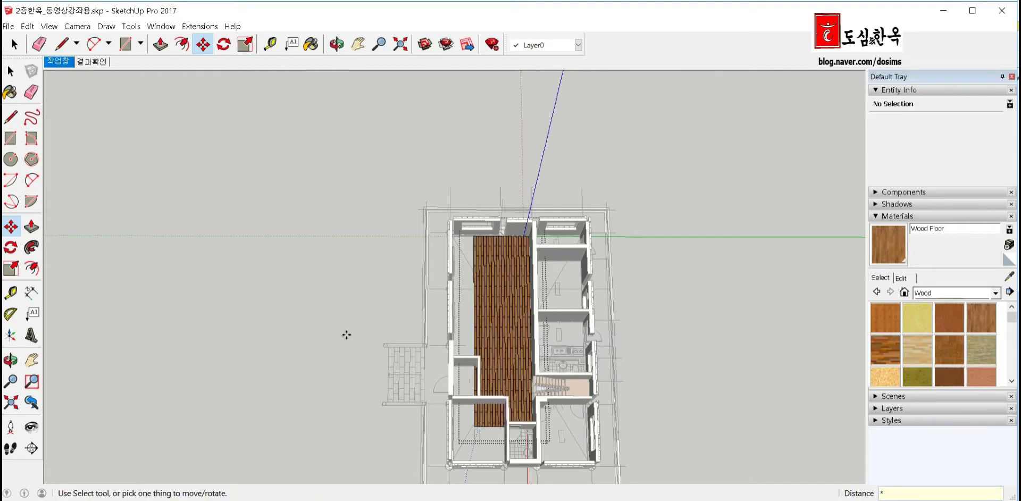
pyautogui.write('13')
pyautogui.hotkey('ctrl', 'z')
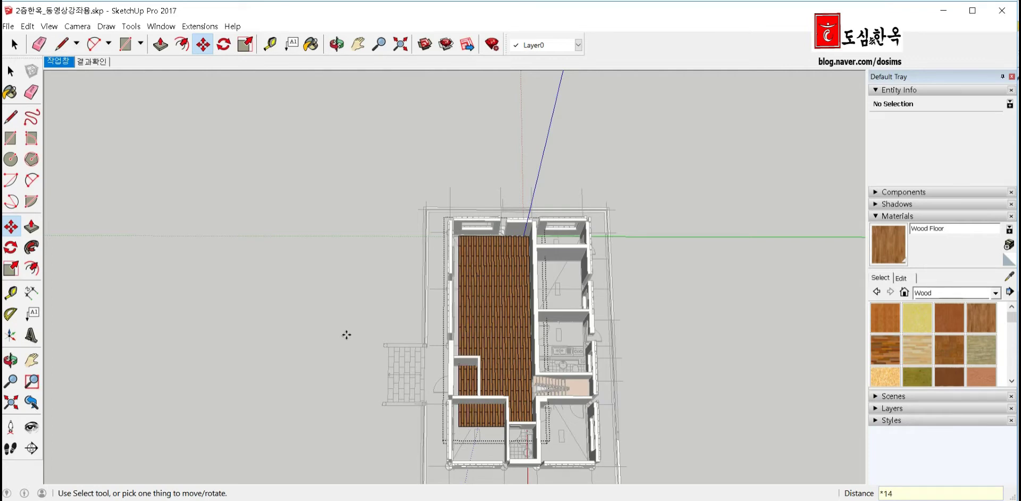
pyautogui.press('space')
# Delete the boards covering the door swing in the small room
pyautogui.scroll(2, 513, 444)
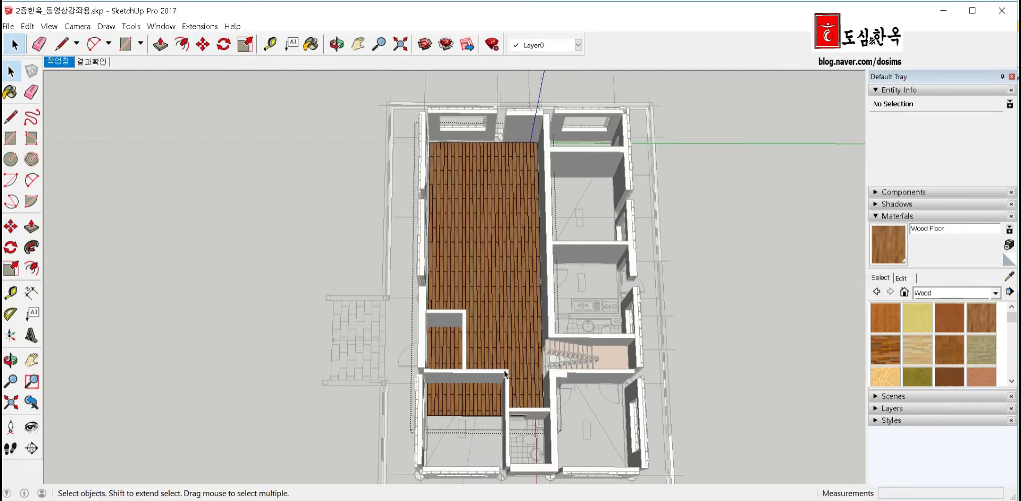
pyautogui.scroll(2, 505, 374)
pyautogui.scroll(2, 504, 378)
pyautogui.moveTo(502, 382)
pyautogui.mouseDown(button='middle')
pyautogui.moveTo(499, 390)
pyautogui.moveTo(483, 356)
pyautogui.moveTo(484, 407)
pyautogui.mouseUp(button='middle')
pyautogui.scroll(-3, 498, 388)
pyautogui.scroll(1, 484, 410)
pyautogui.scroll(2, 481, 401)
pyautogui.scroll(3, 476, 387)
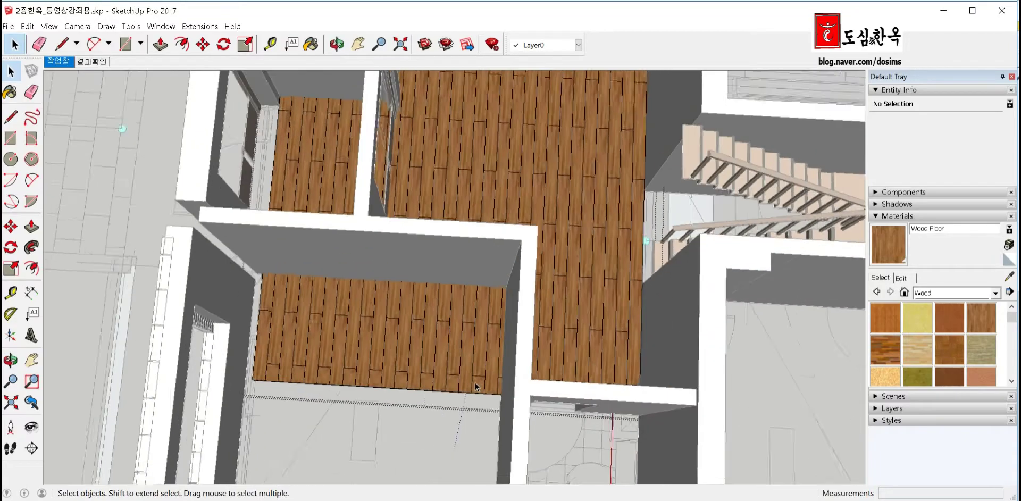
pyautogui.scroll(2, 475, 384)
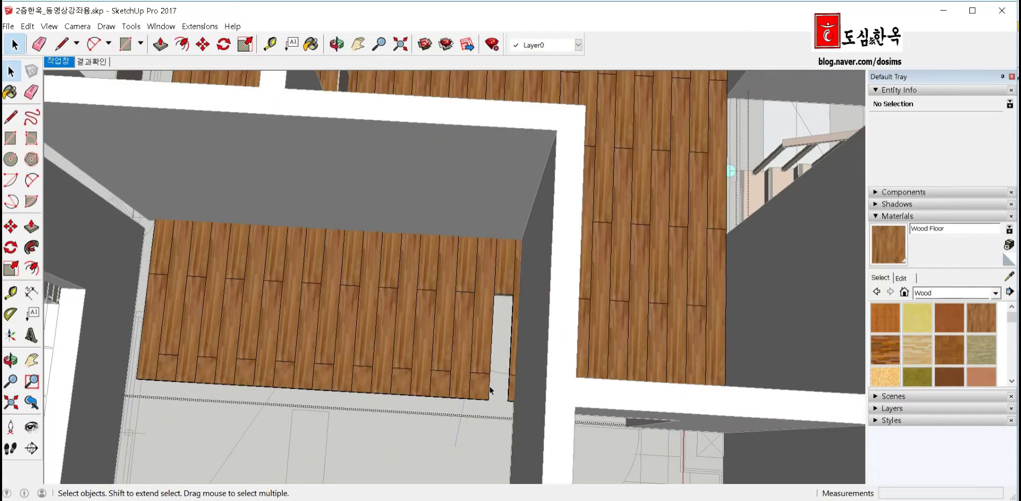
pyautogui.moveTo(484, 362)
pyautogui.mouseDown(button='middle')
pyautogui.moveTo(504, 449)
pyautogui.moveTo(477, 429)
pyautogui.mouseUp(button='middle')
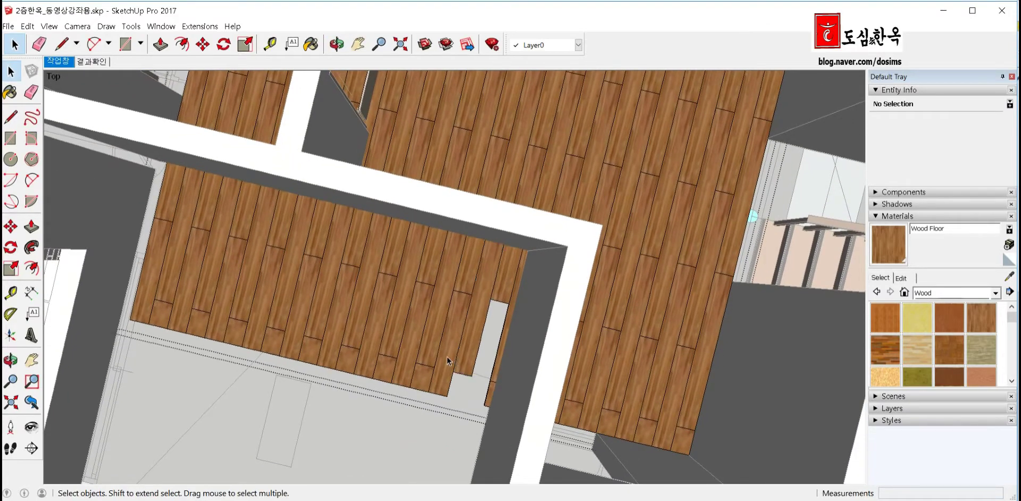
pyautogui.press('Delete')
pyautogui.click(439, 337)
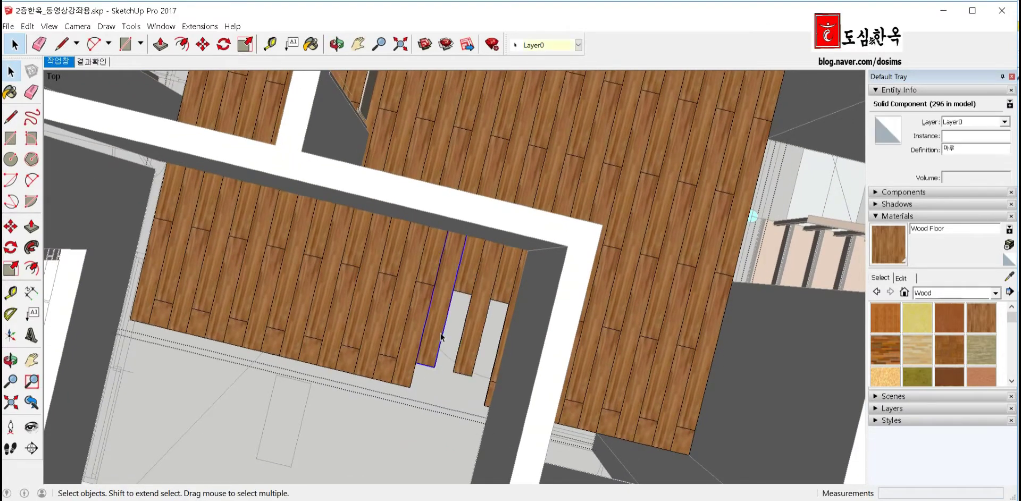
pyautogui.press('Delete')
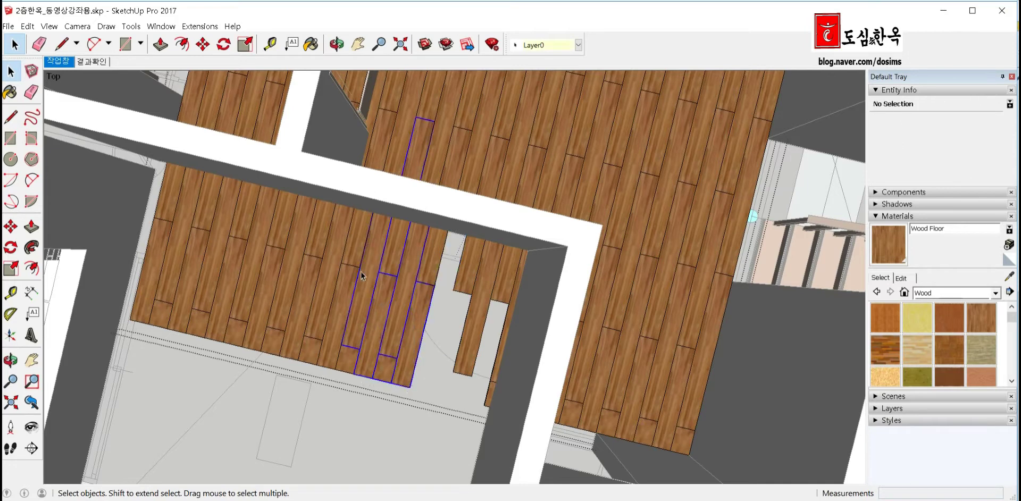
# Delete the chosen board group again after an undo, then select the left block of boards
pyautogui.press('Delete')
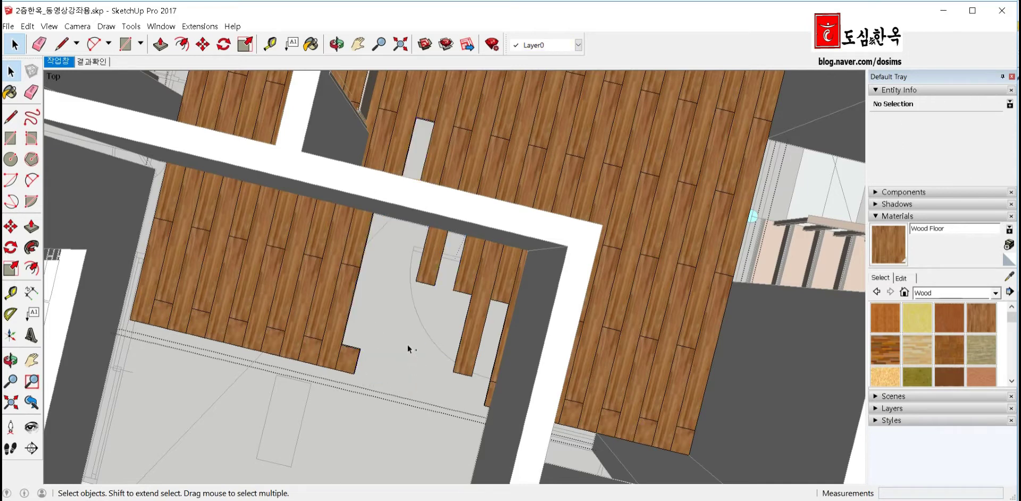
pyautogui.hotkey('ctrl', 'z')
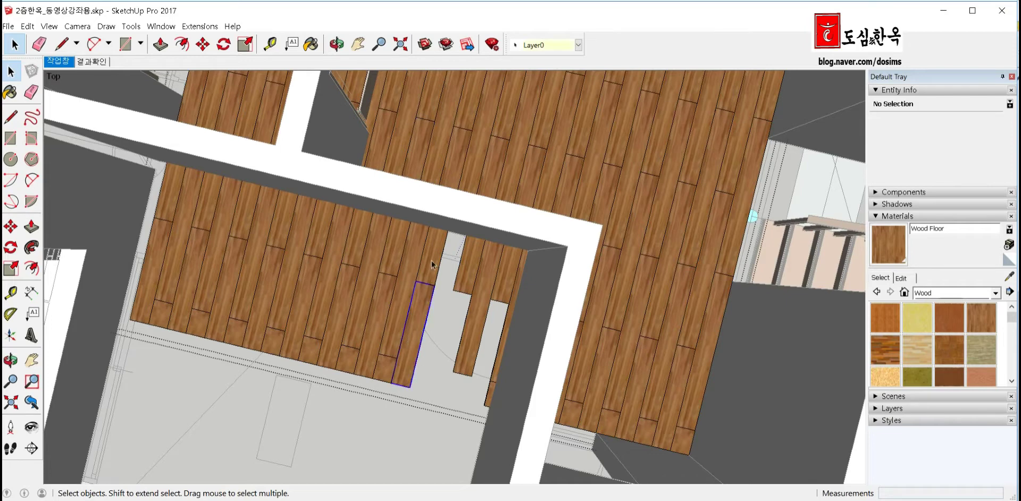
pyautogui.hotkey('ctrl', 'y')
pyautogui.hotkey('ctrl', 'y')
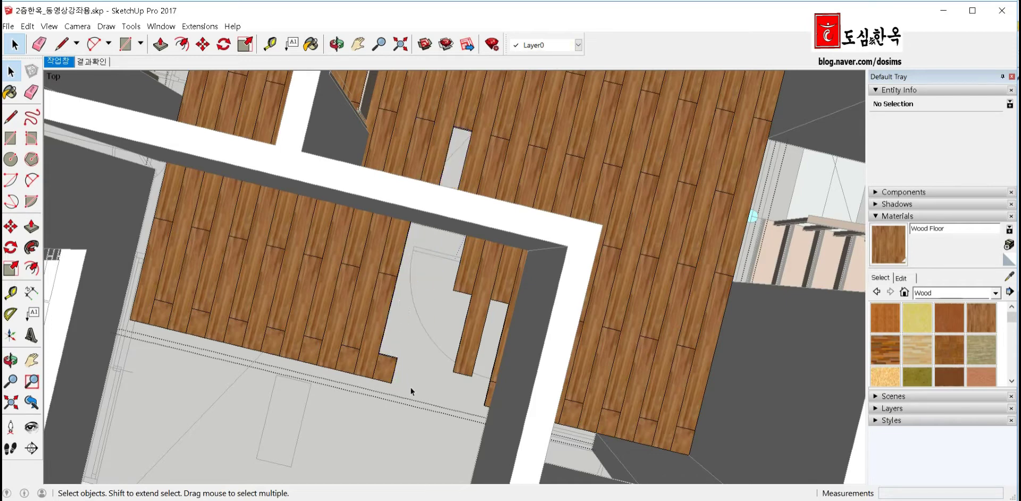
pyautogui.tripleClick(157, 255)
# Delete the left block of boards and select a board at the room's right side
pyautogui.press('Delete')
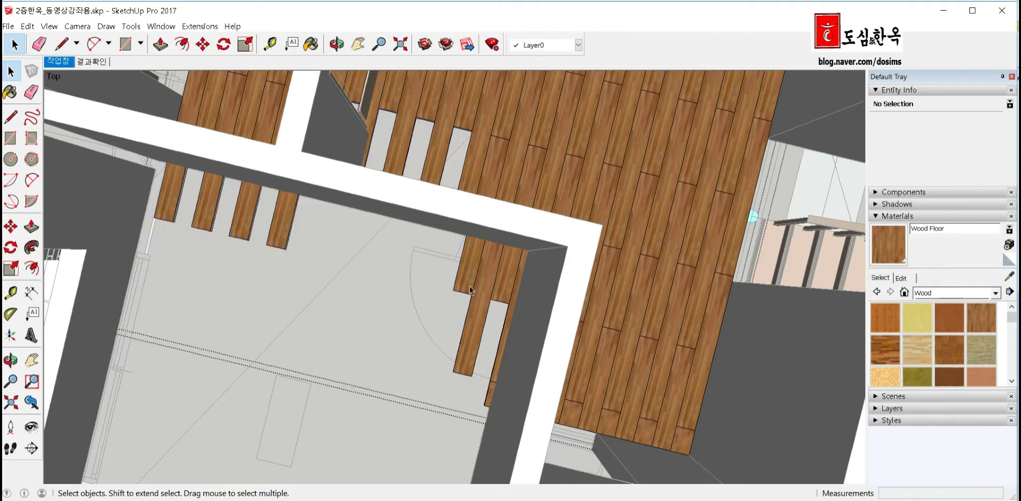
pyautogui.click(463, 280)
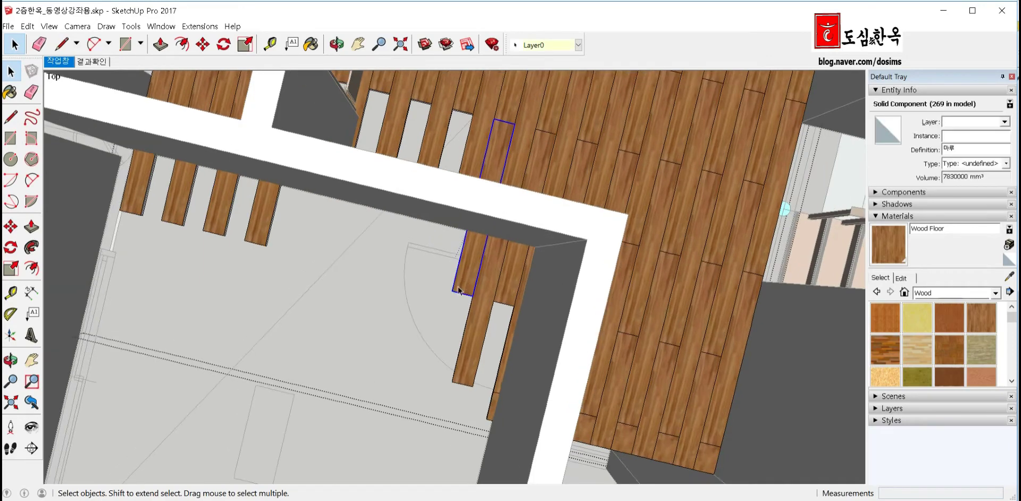
pyautogui.moveTo(464, 280); pyautogui.dragTo(477, 315, button='middle')
pyautogui.moveTo(367, 344); pyautogui.dragTo(511, 323, button='middle')
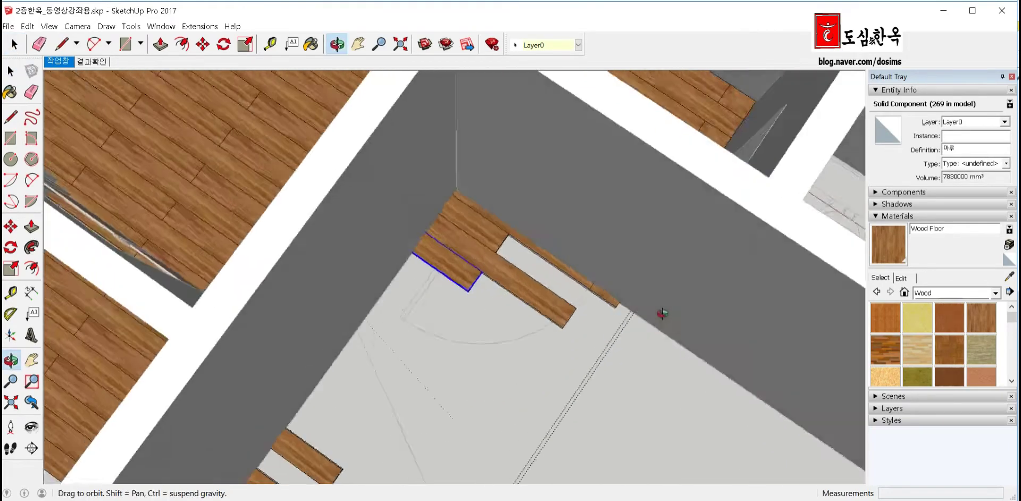
pyautogui.moveTo(493, 293)
pyautogui.mouseDown(button='middle')
pyautogui.moveTo(462, 266)
pyautogui.moveTo(473, 297)
pyautogui.mouseUp(button='middle')
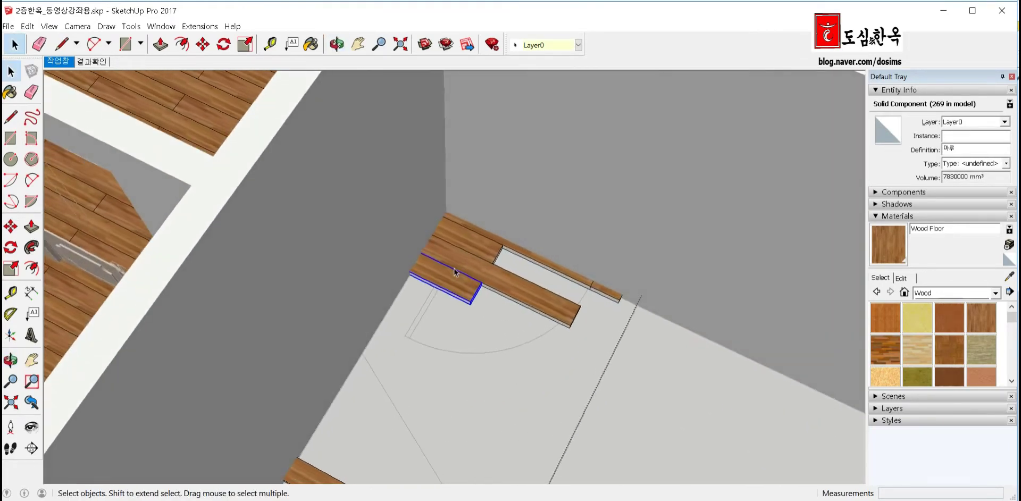
pyautogui.scroll(3, 479, 308)
# Scale the board to about 0.53 of its length so it stops at the wall, then delete the leftover board
pyautogui.press('s')
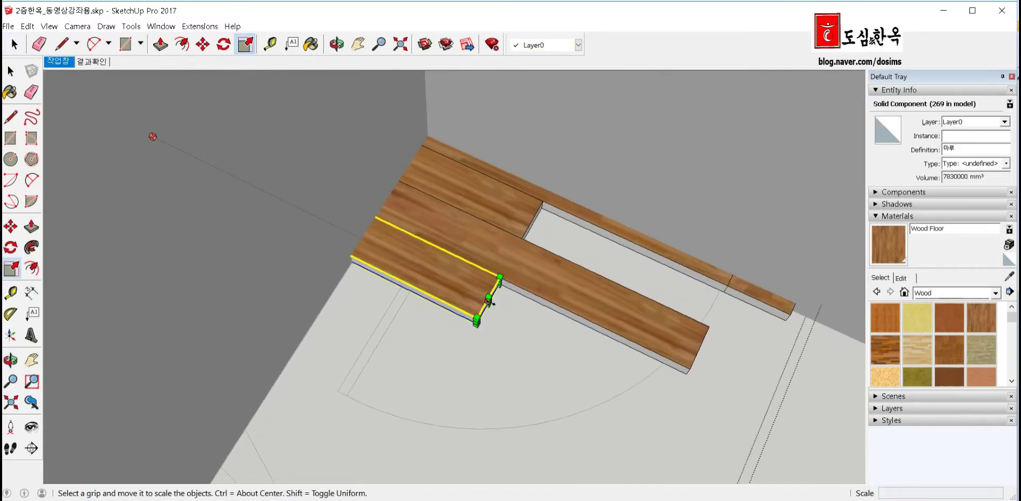
pyautogui.press('F2')
pyautogui.press('o')
pyautogui.moveTo(468, 433)
pyautogui.mouseDown(button='middle')
pyautogui.moveTo(457, 223)
pyautogui.moveTo(468, 234)
pyautogui.moveTo(499, 202)
pyautogui.mouseUp(button='middle')
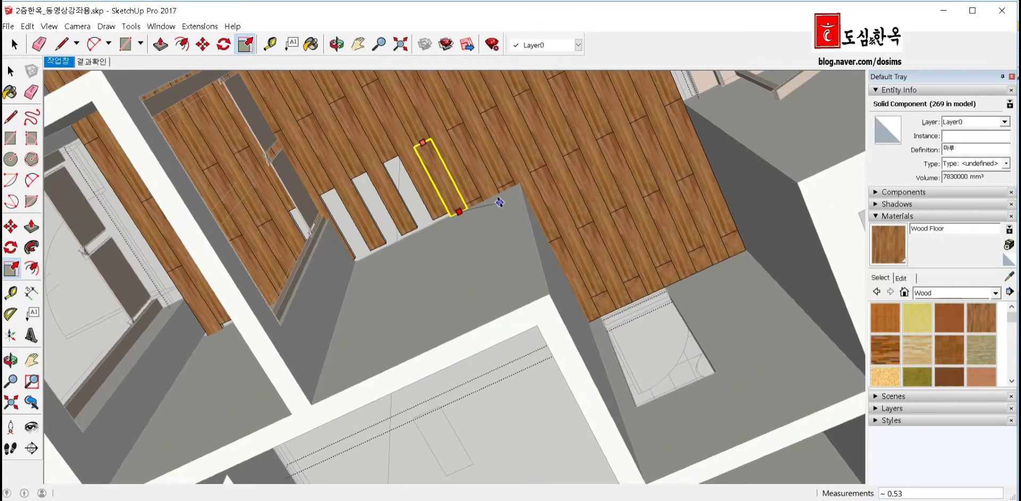
pyautogui.click(509, 197)
pyautogui.press('space')
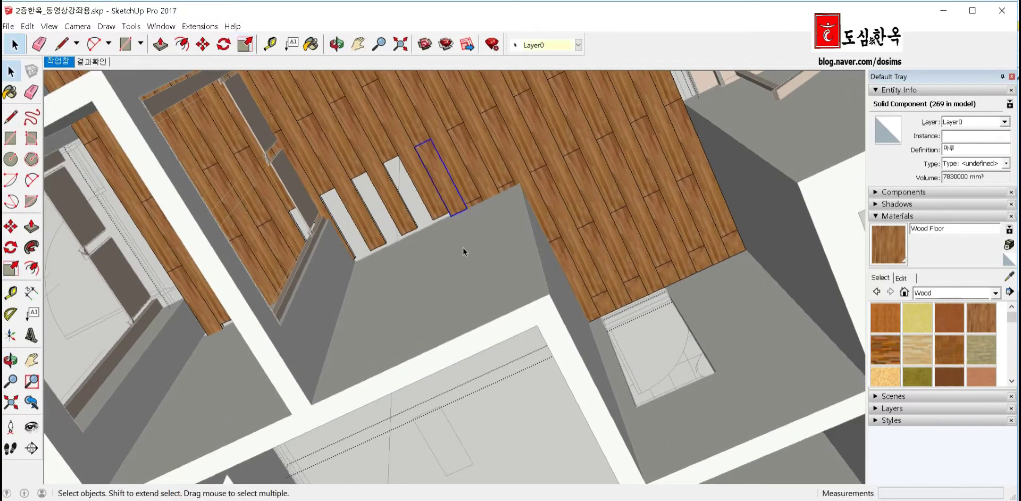
pyautogui.moveTo(462, 251); pyautogui.dragTo(475, 330, button='middle')
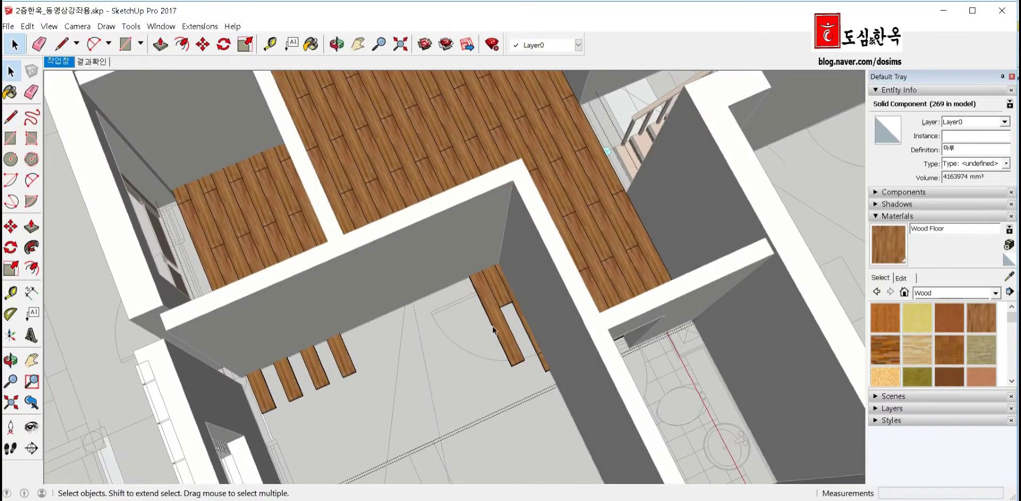
pyautogui.press('Delete')
pyautogui.moveTo(490, 301)
pyautogui.mouseDown(button='middle')
pyautogui.moveTo(449, 302)
pyautogui.moveTo(417, 364)
pyautogui.mouseUp(button='middle')
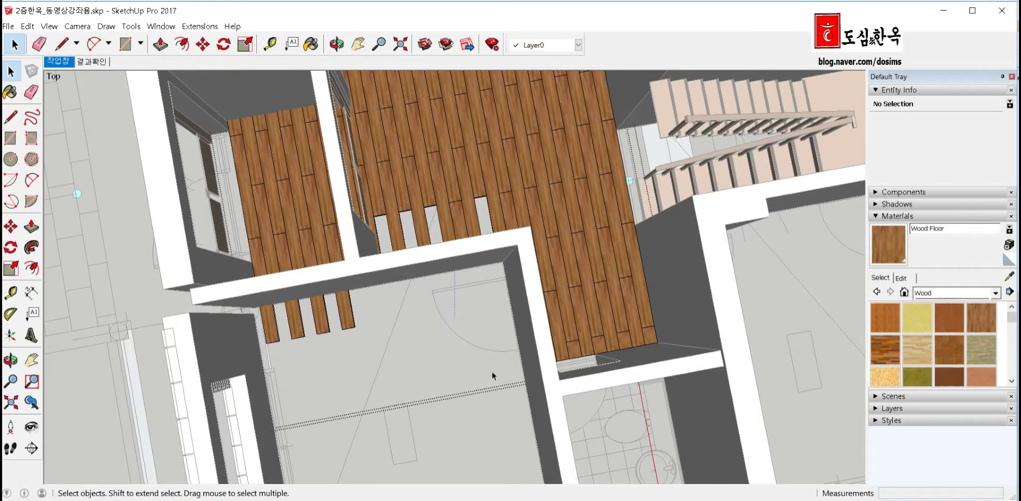
# Delete the short boards beside the wall
pyautogui.moveTo(284, 335); pyautogui.dragTo(283, 332)
pyautogui.press('Delete')
pyautogui.moveTo(284, 332)
pyautogui.mouseDown(button='middle')
pyautogui.moveTo(499, 285)
pyautogui.moveTo(478, 344)
pyautogui.moveTo(356, 352)
pyautogui.moveTo(292, 385)
pyautogui.moveTo(356, 342)
pyautogui.mouseUp(button='middle')
pyautogui.scroll(-3, 498, 284)
pyautogui.scroll(3, 478, 345)
pyautogui.scroll(3, 478, 344)
pyautogui.scroll(3, 474, 345)
# Copy a row-end board beside the wall with Move+Ctrl
pyautogui.click(356, 352)
pyautogui.scroll(-2, 356, 343)
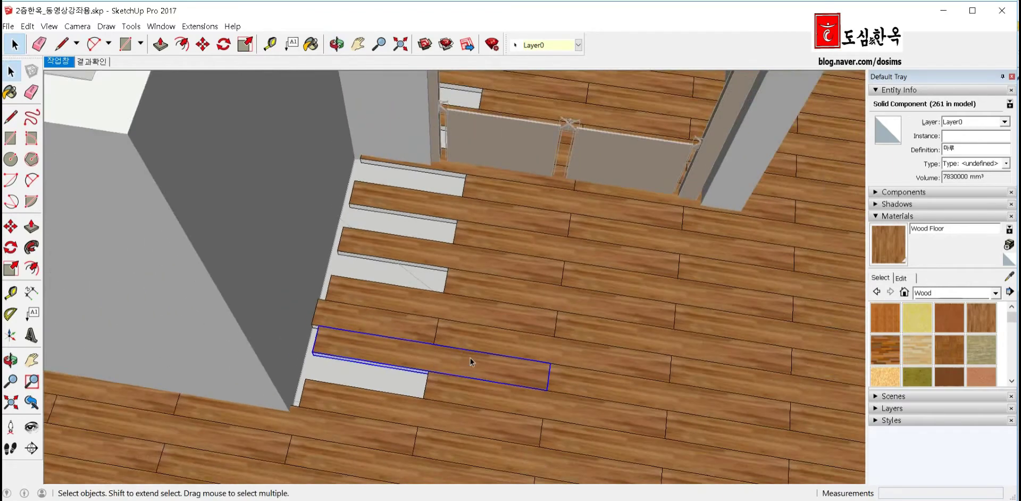
pyautogui.moveTo(471, 370); pyautogui.dragTo(474, 391, button='middle')
pyautogui.press('m')
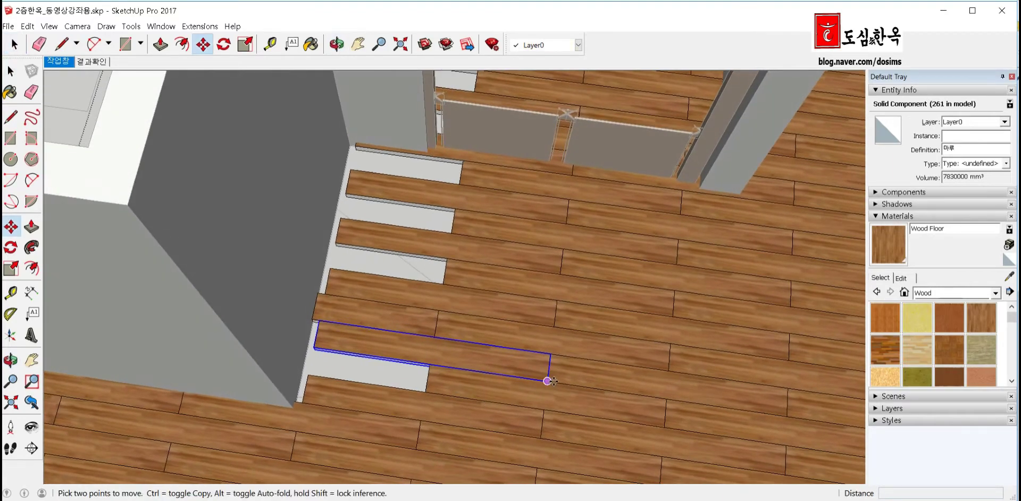
pyautogui.click(547, 380)
pyautogui.press('ctrl')
pyautogui.click(313, 345)
# Scale the copied board down to a short end stub against the wall
pyautogui.moveTo(314, 345)
pyautogui.mouseDown(button='middle')
pyautogui.moveTo(729, 380)
pyautogui.moveTo(532, 465)
pyautogui.mouseUp(button='middle')
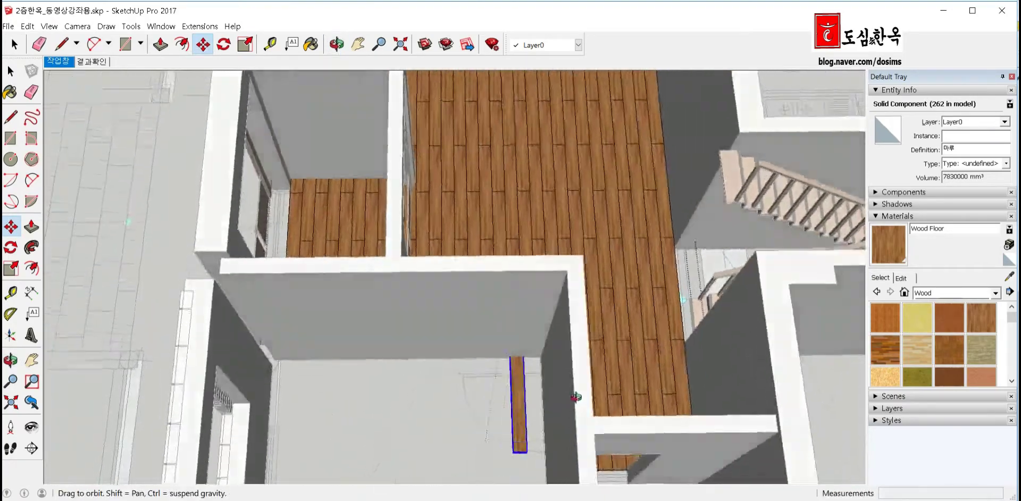
pyautogui.scroll(3, 532, 465)
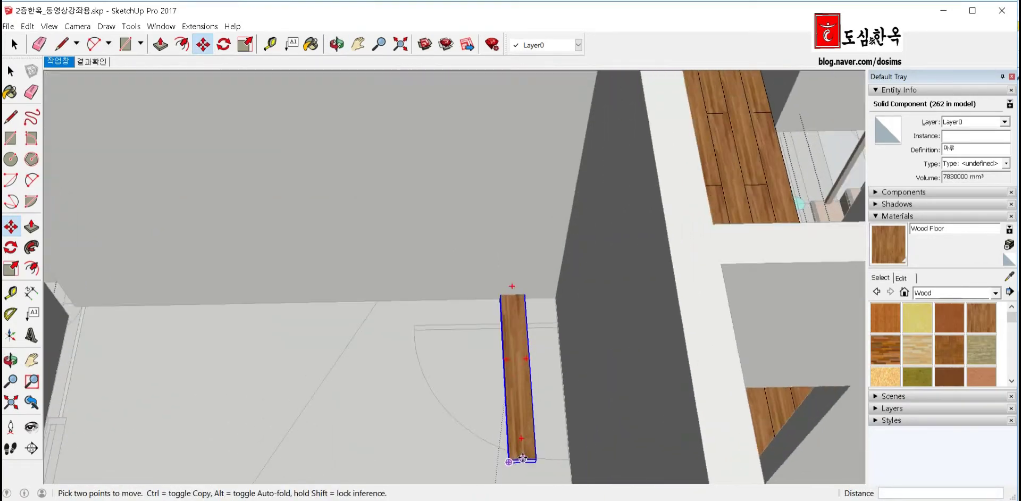
pyautogui.scroll(2, 526, 465)
pyautogui.press('s')
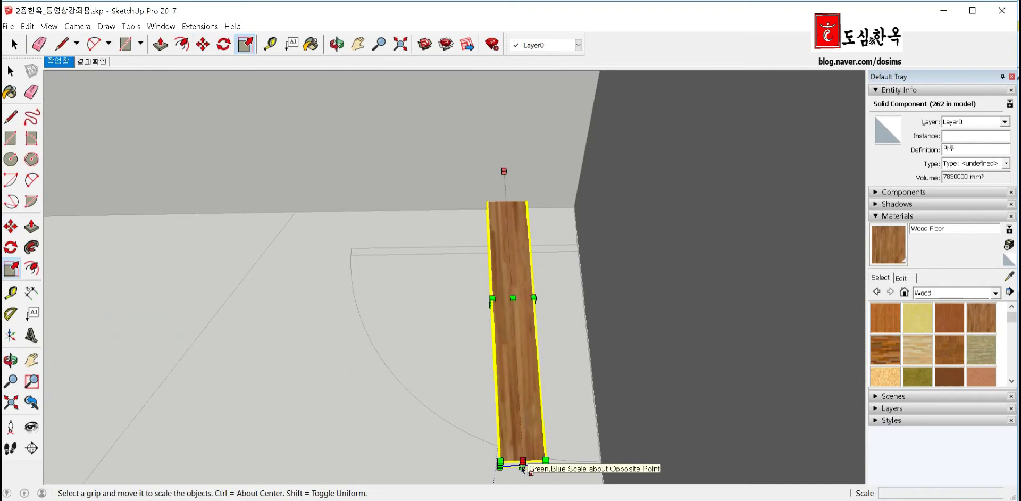
pyautogui.moveTo(523, 468)
pyautogui.mouseDown(button='middle')
pyautogui.moveTo(229, 258)
pyautogui.moveTo(516, 287)
pyautogui.moveTo(476, 357)
pyautogui.mouseUp(button='middle')
pyautogui.click(536, 288)
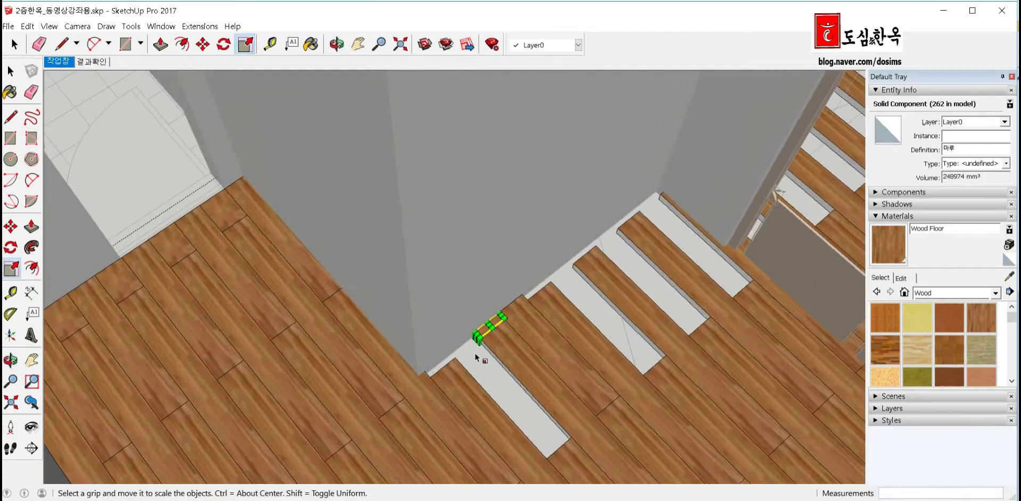
# Copy the short end piece 290 mm along the wall, making three pieces
pyautogui.press('m')
pyautogui.scroll(2, 478, 340)
pyautogui.scroll(1, 478, 341)
pyautogui.scroll(1, 478, 340)
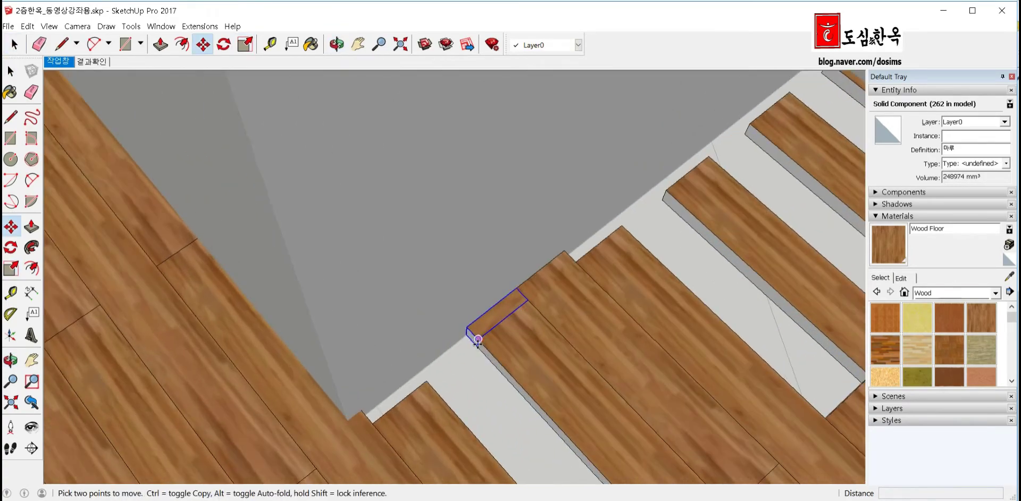
pyautogui.click(477, 338)
pyautogui.press('ctrl')
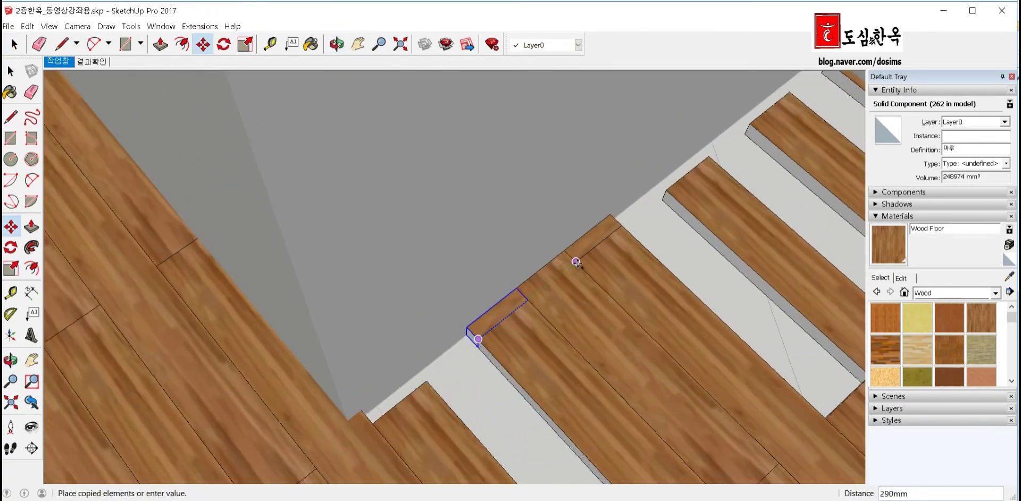
pyautogui.click(576, 261)
pyautogui.scroll(-1, 425, 330)
pyautogui.scroll(-2, 423, 330)
pyautogui.scroll(-1, 423, 330)
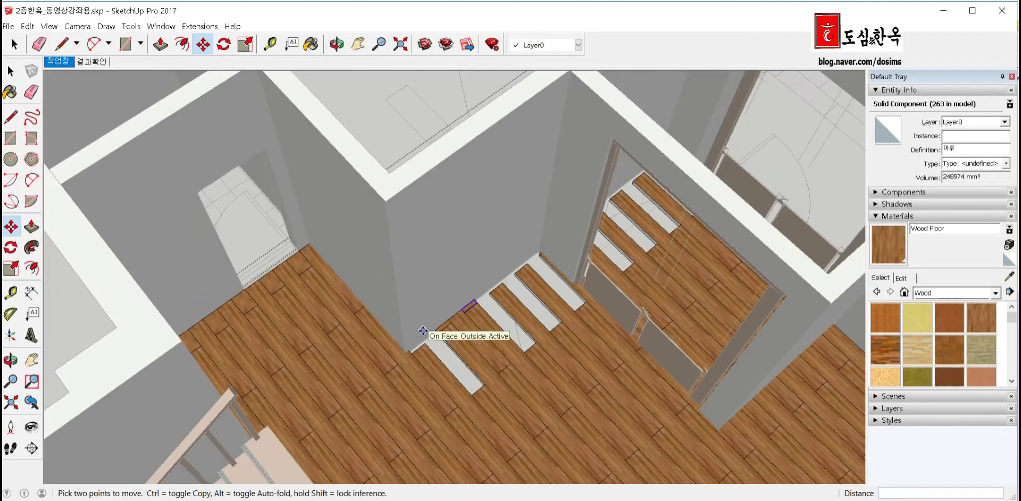
pyautogui.scroll(1, 512, 315)
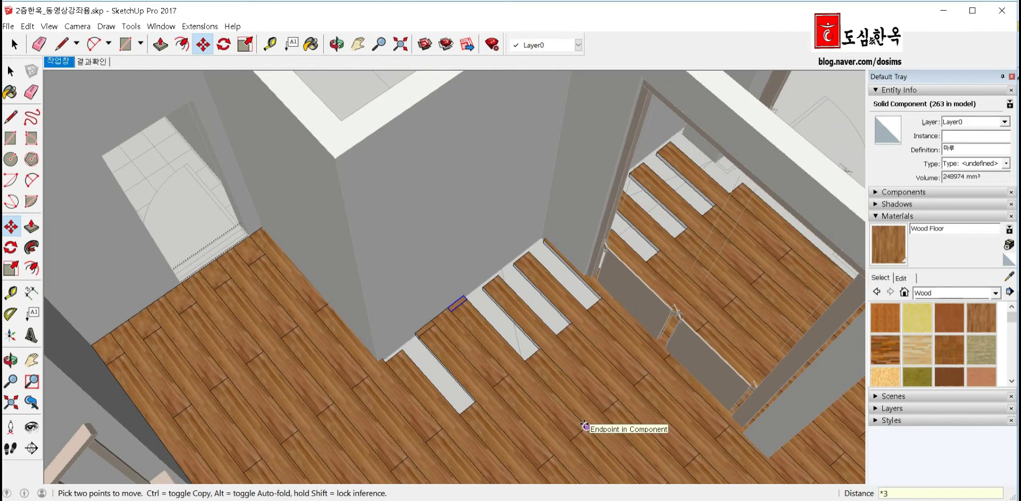
pyautogui.press('Escape')
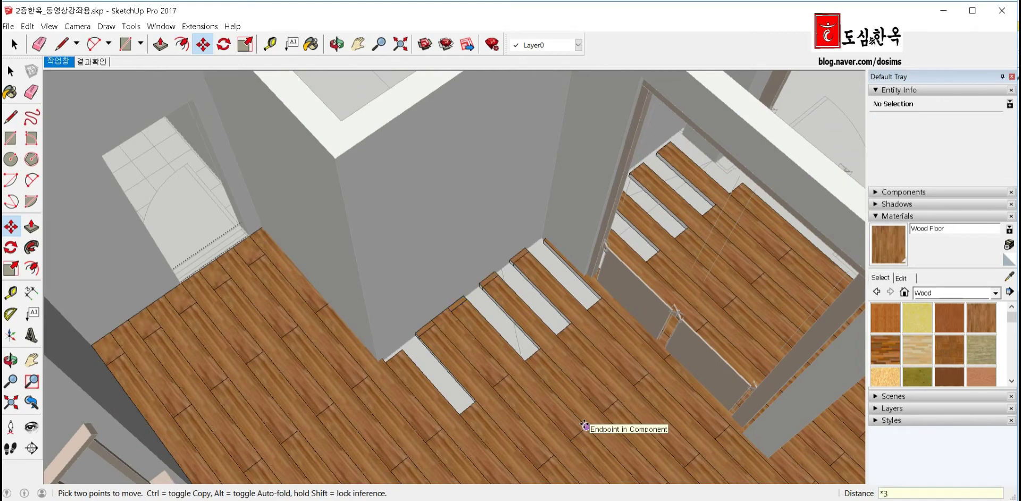
pyautogui.write('4')
pyautogui.press('space')
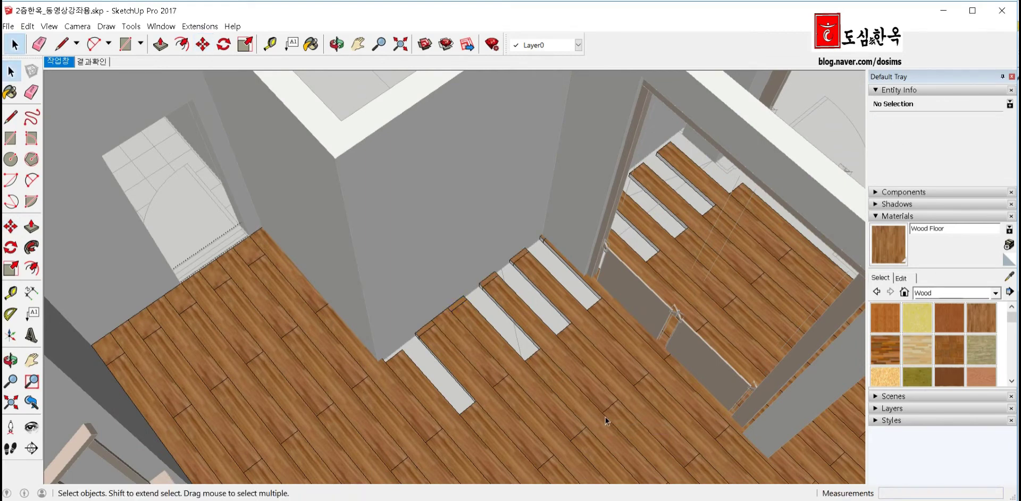
# Copy a floor plank 290 mm across, repeated three times
pyautogui.click(494, 375)
pyautogui.scroll(1, 528, 381)
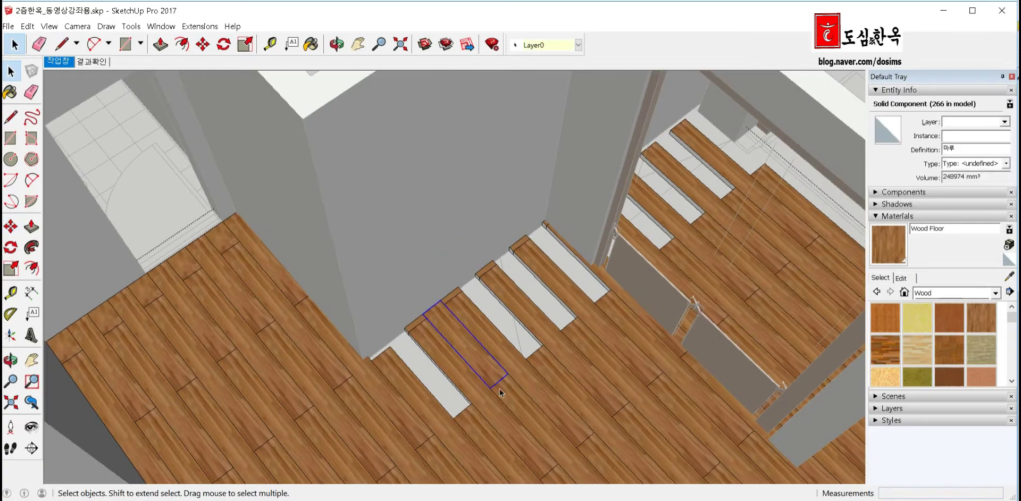
pyautogui.moveTo(499, 388); pyautogui.dragTo(461, 392, button='middle')
pyautogui.press('m')
pyautogui.click(462, 392)
pyautogui.press('ctrl')
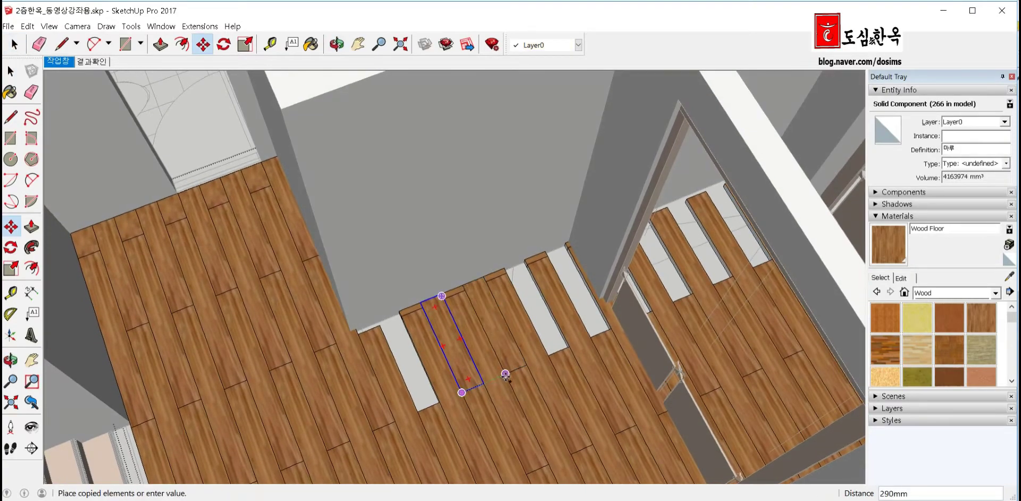
pyautogui.click(505, 373)
pyautogui.write('*3')
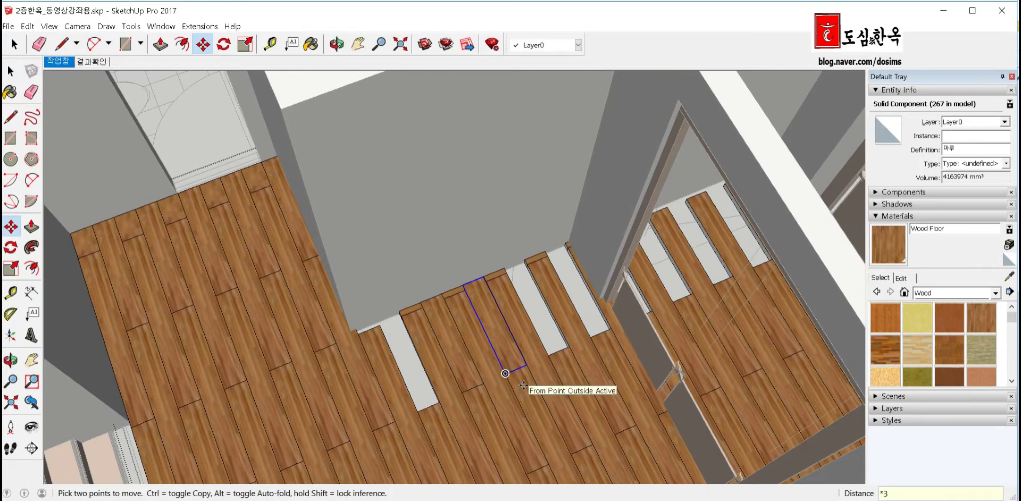
pyautogui.press('Return')
pyautogui.press('space')
pyautogui.press('Escape')
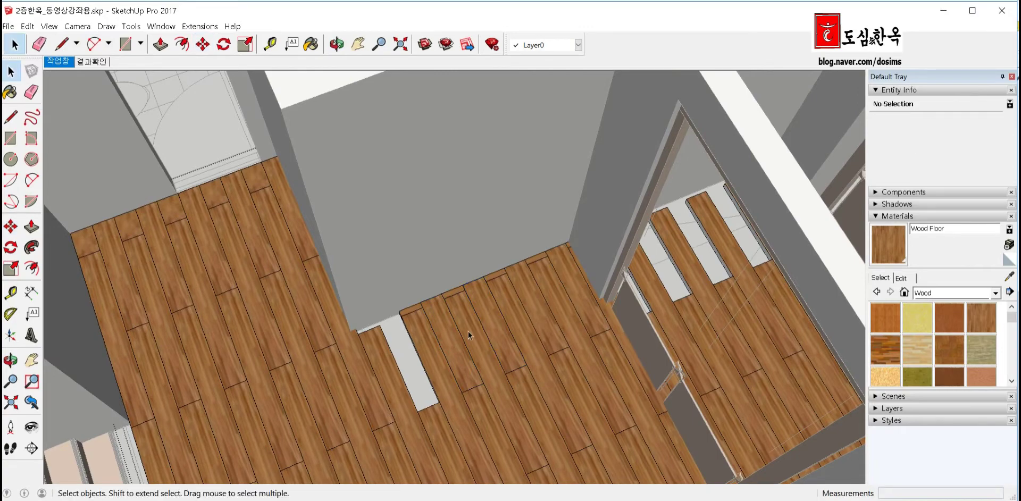
# Copy the short-and-long plank pair into the last grey gap of the room
pyautogui.scroll(2, 415, 306)
pyautogui.click(470, 363)
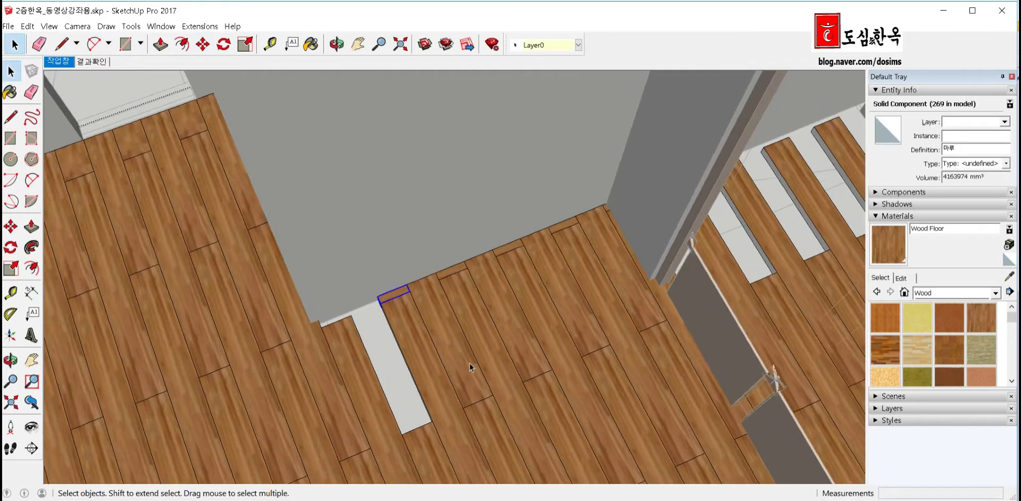
pyautogui.keyDown('shift'); pyautogui.click(477, 366); pyautogui.keyUp('shift')
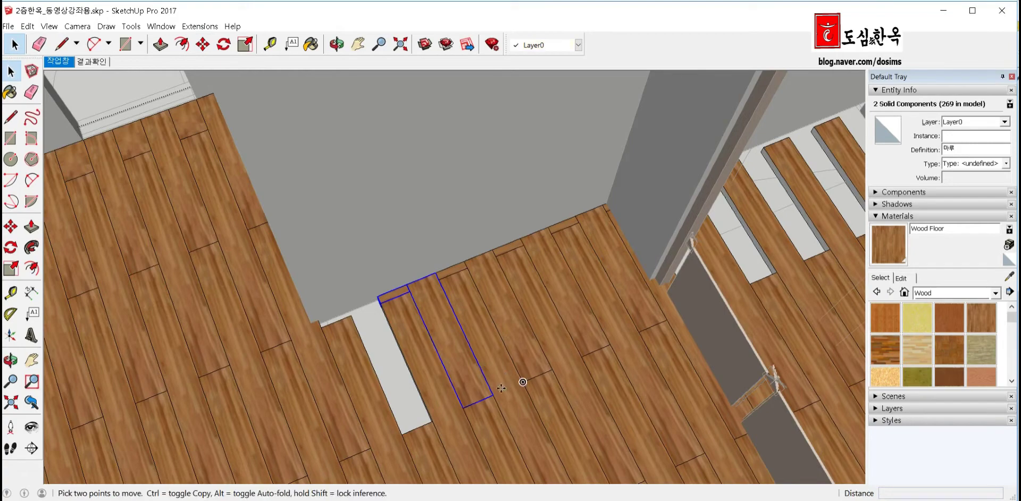
pyautogui.keyDown('ctrl'); pyautogui.click(494, 396); pyautogui.keyUp('ctrl')
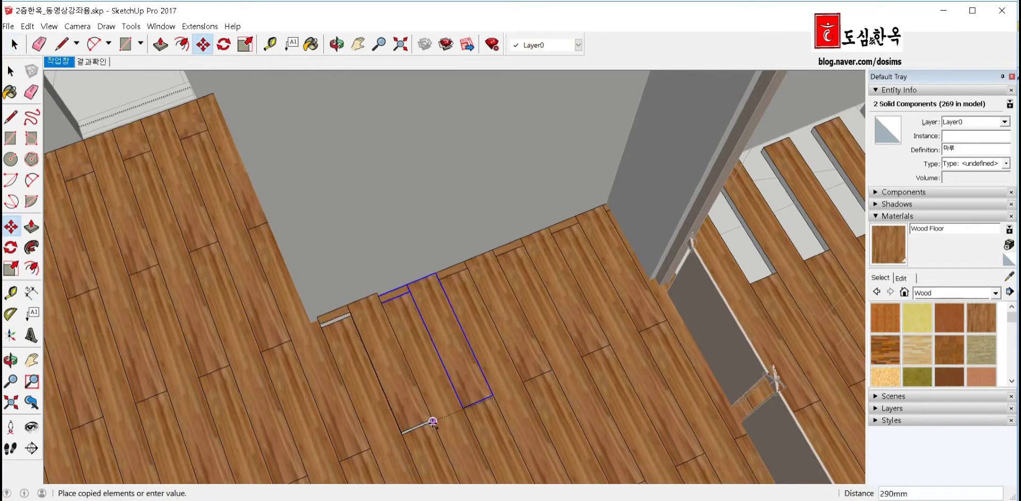
pyautogui.scroll(2, 433, 422)
pyautogui.scroll(2, 432, 422)
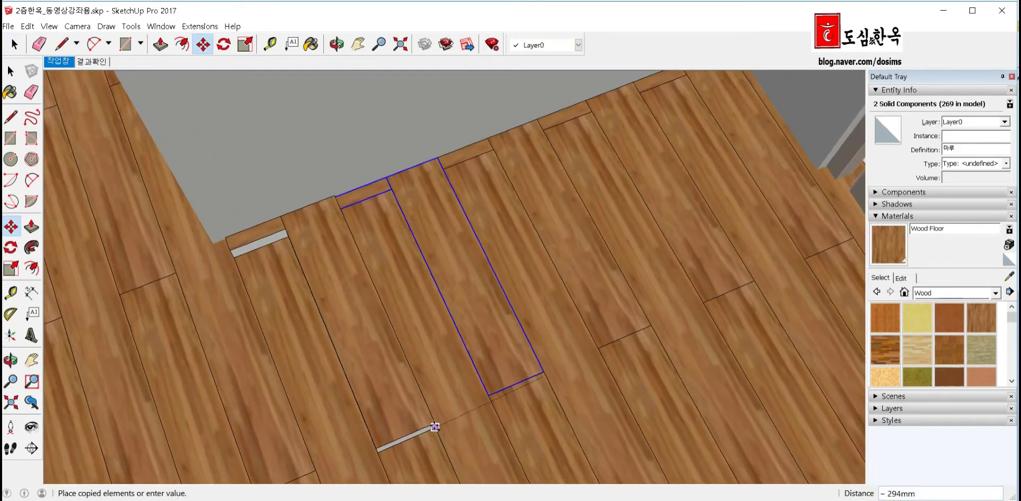
pyautogui.click(434, 426)
pyautogui.press('space')
pyautogui.moveTo(554, 369); pyautogui.dragTo(507, 382, button='middle')
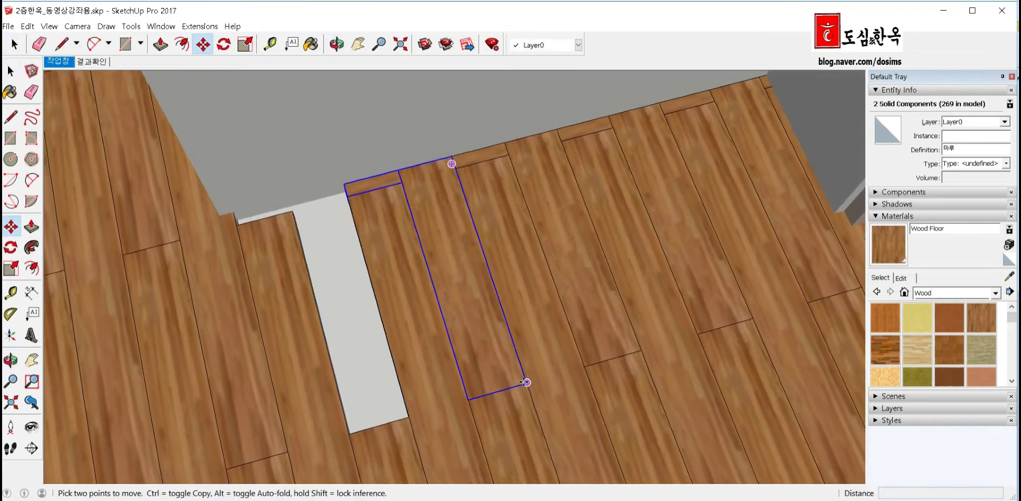
pyautogui.keyDown('ctrl'); pyautogui.click(525, 382); pyautogui.keyUp('ctrl')
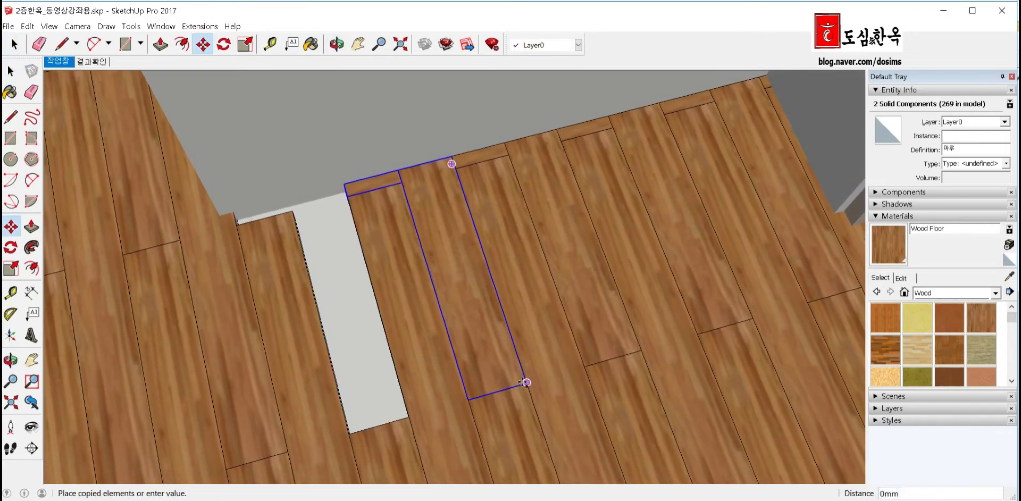
pyautogui.click(405, 417)
pyautogui.scroll(-3, 406, 417)
pyautogui.scroll(-3, 420, 329)
pyautogui.moveTo(420, 308)
pyautogui.mouseDown(button='middle')
pyautogui.moveTo(419, 331)
pyautogui.moveTo(496, 424)
pyautogui.mouseUp(button='middle')
# Copy the end-plank pair 290 mm to the right five times into the narrow room
pyautogui.press('space')
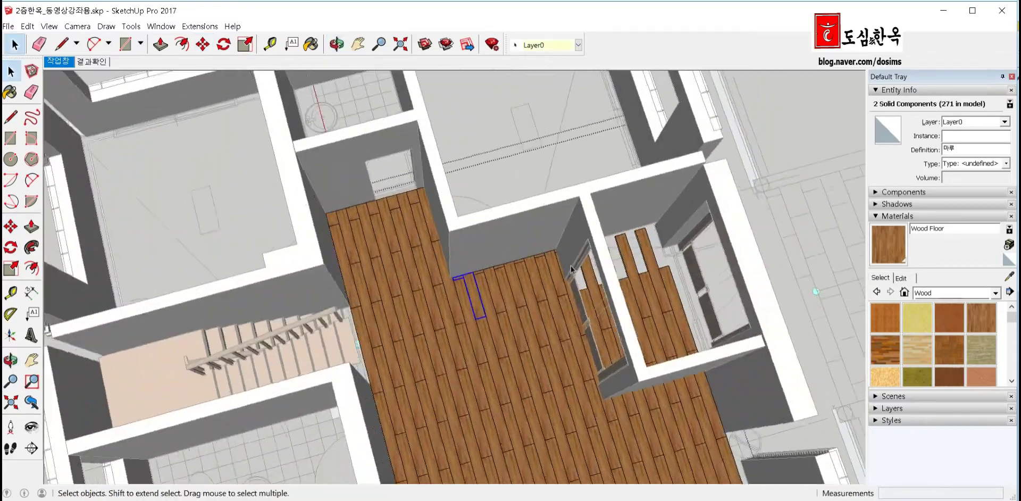
pyautogui.scroll(3, 571, 269)
pyautogui.scroll(2, 523, 253)
pyautogui.moveTo(535, 257)
pyautogui.mouseDown(button='middle')
pyautogui.moveTo(533, 278)
pyautogui.moveTo(475, 286)
pyautogui.mouseUp(button='middle')
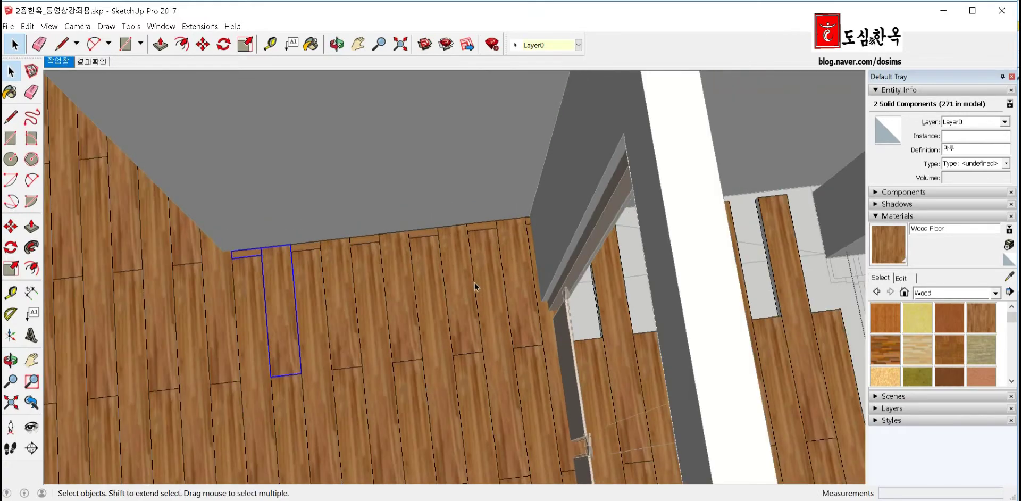
pyautogui.click(519, 317)
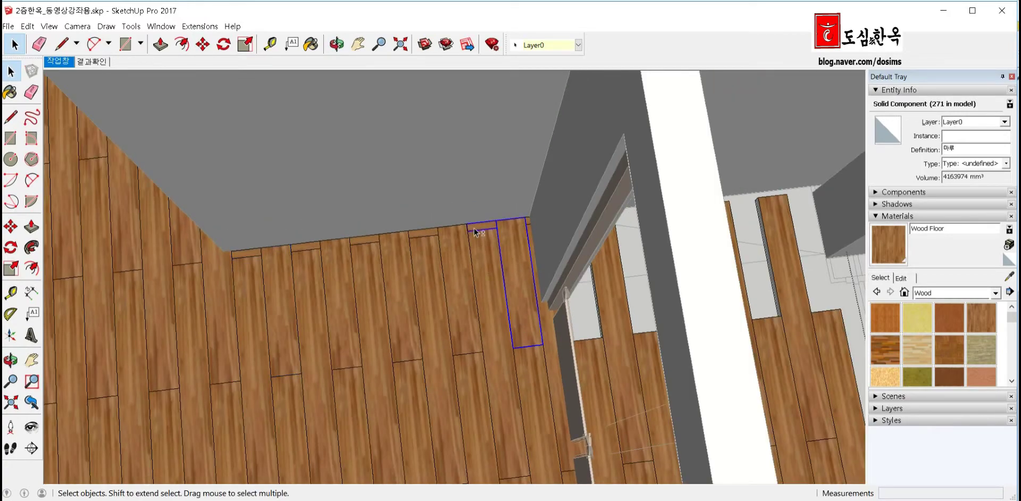
pyautogui.moveTo(475, 231); pyautogui.dragTo(451, 316, button='middle')
pyautogui.press('m')
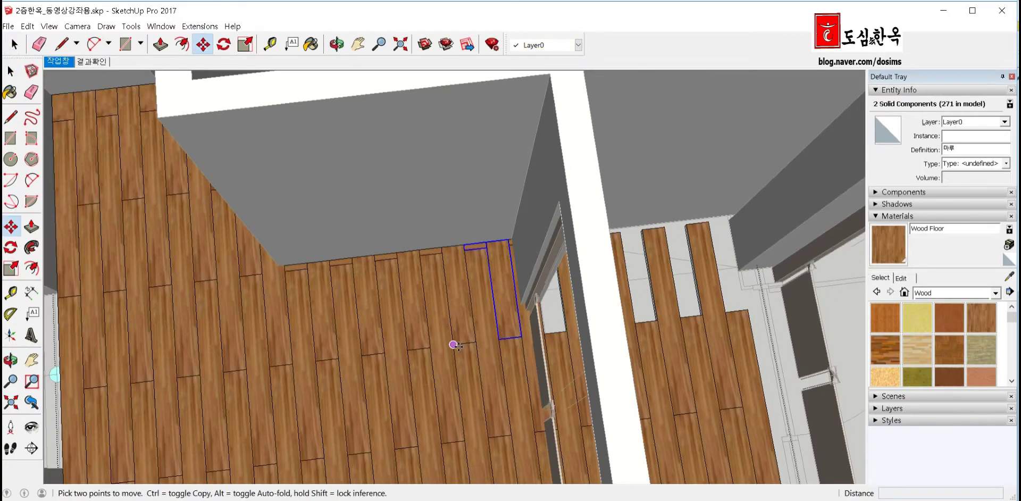
pyautogui.click(453, 345)
pyautogui.press('ctrl')
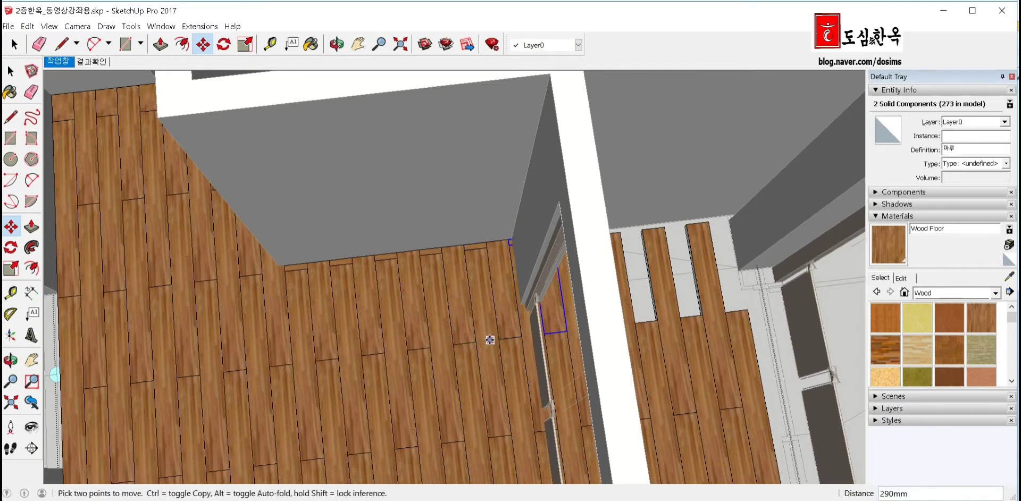
pyautogui.write('*5')
pyautogui.press('Return')
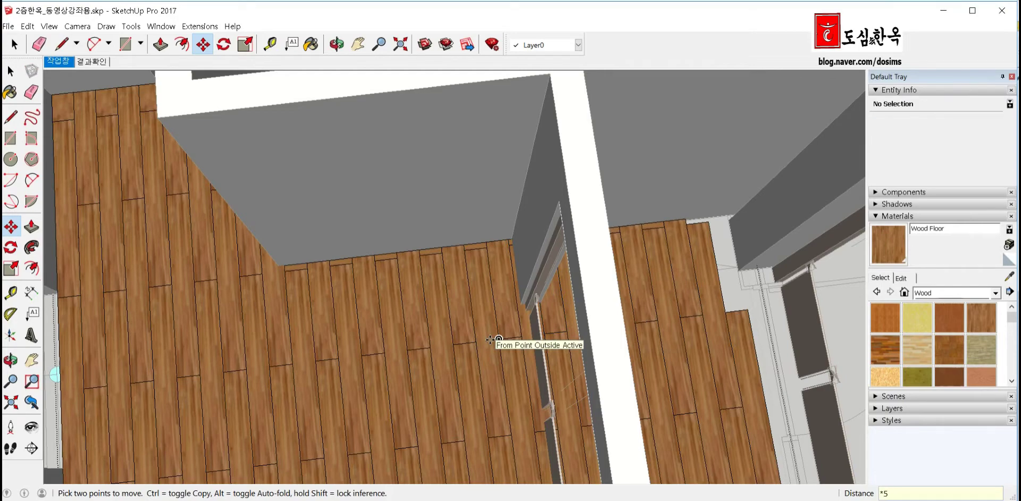
pyautogui.press('space')
pyautogui.scroll(-5, 538, 313)
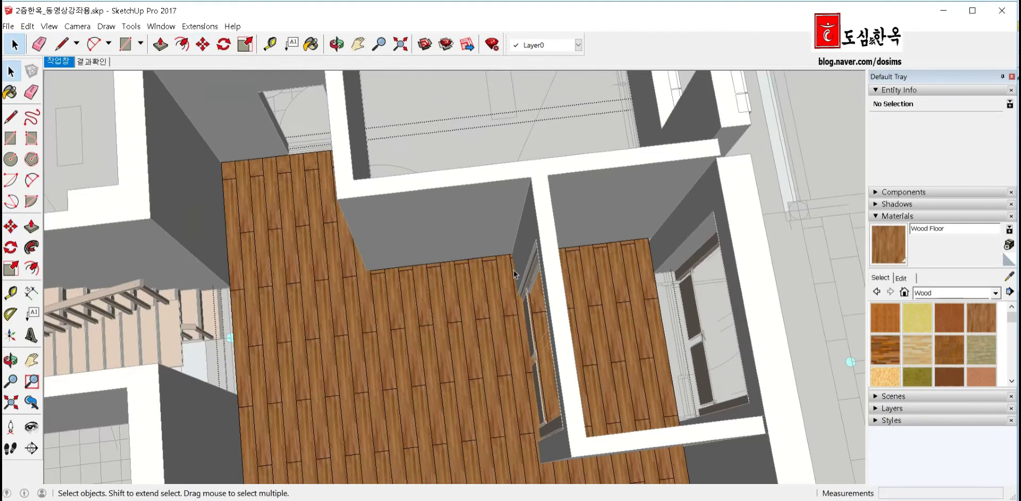
pyautogui.scroll(-3, 538, 313)
# Orbit and zoom around the whole floor plan to review the board layout
pyautogui.moveTo(537, 298)
pyautogui.mouseDown(button='middle')
pyautogui.moveTo(550, 275)
pyautogui.moveTo(269, 381)
pyautogui.mouseUp(button='middle')
pyautogui.scroll(-5, 548, 275)
pyautogui.scroll(3, 516, 313)
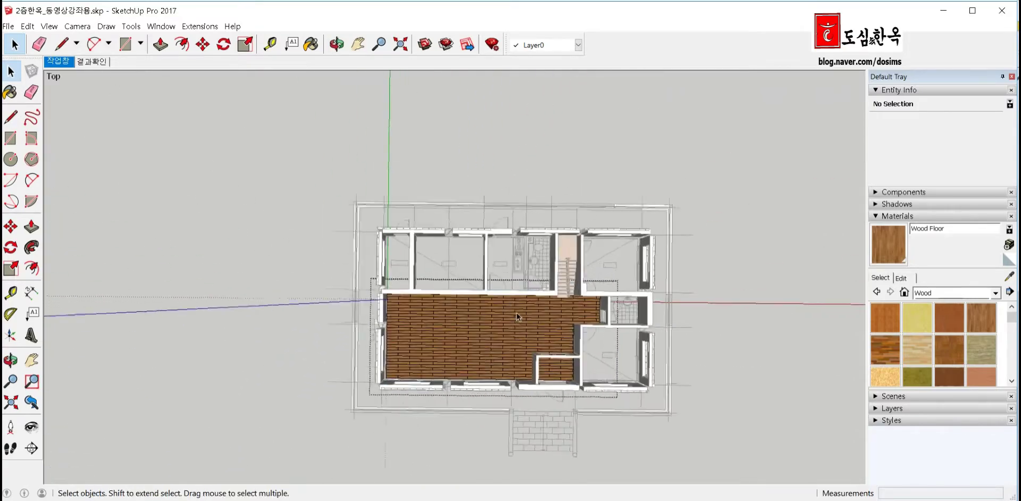
pyautogui.scroll(2, 491, 317)
pyautogui.scroll(2, 490, 318)
pyautogui.scroll(-1, 485, 326)
pyautogui.moveTo(485, 326); pyautogui.dragTo(476, 323, button='middle')
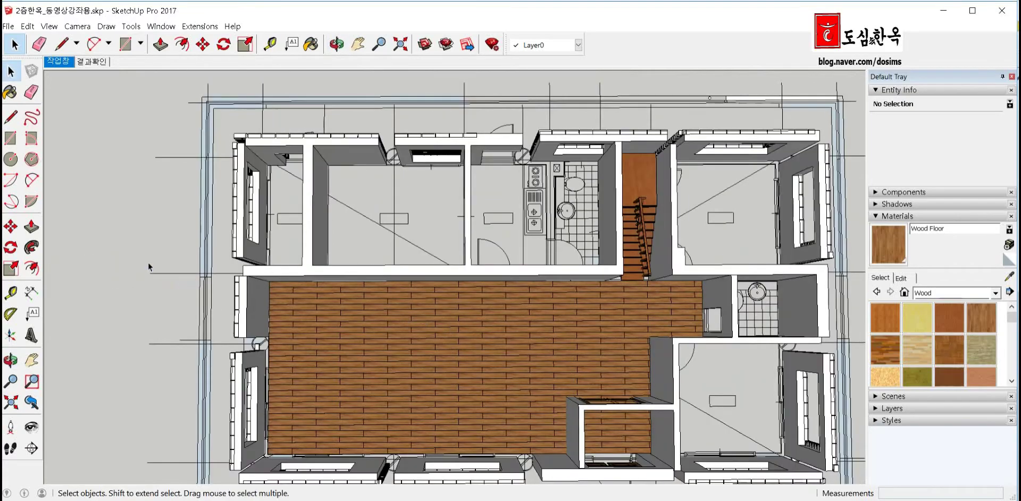
pyautogui.moveTo(648, 320); pyautogui.dragTo(569, 292, button='middle')
pyautogui.scroll(3, 570, 292)
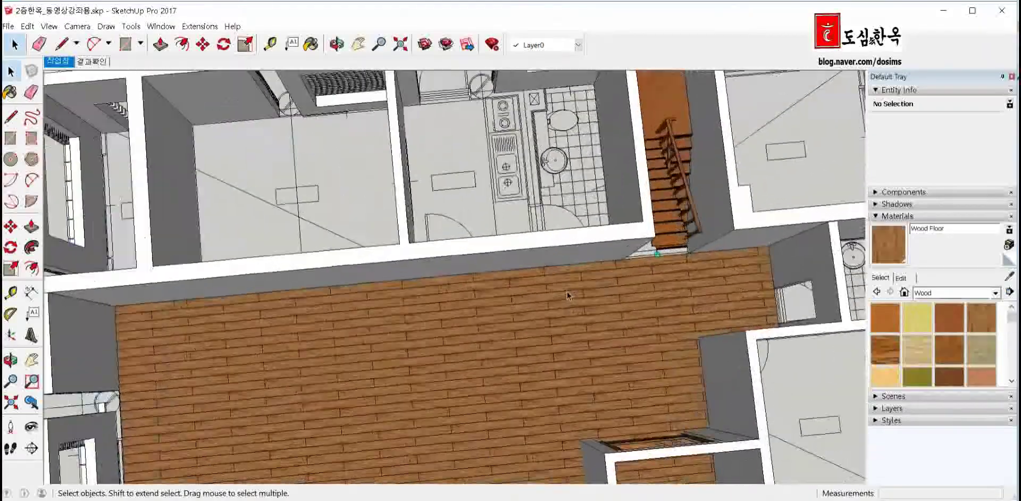
pyautogui.scroll(2, 559, 295)
pyautogui.scroll(-3, 558, 296)
# Zoom into the floor's lower-right corner where the boards meet the wall
pyautogui.moveTo(360, 356)
pyautogui.mouseDown(button='middle')
pyautogui.moveTo(359, 346)
pyautogui.moveTo(250, 348)
pyautogui.mouseUp(button='middle')
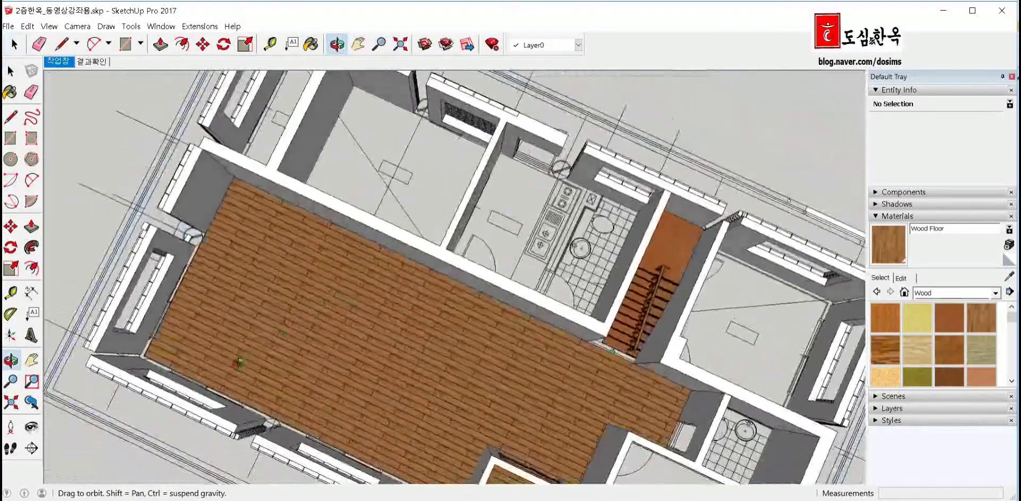
pyautogui.scroll(-2, 250, 347)
pyautogui.scroll(-3, 372, 335)
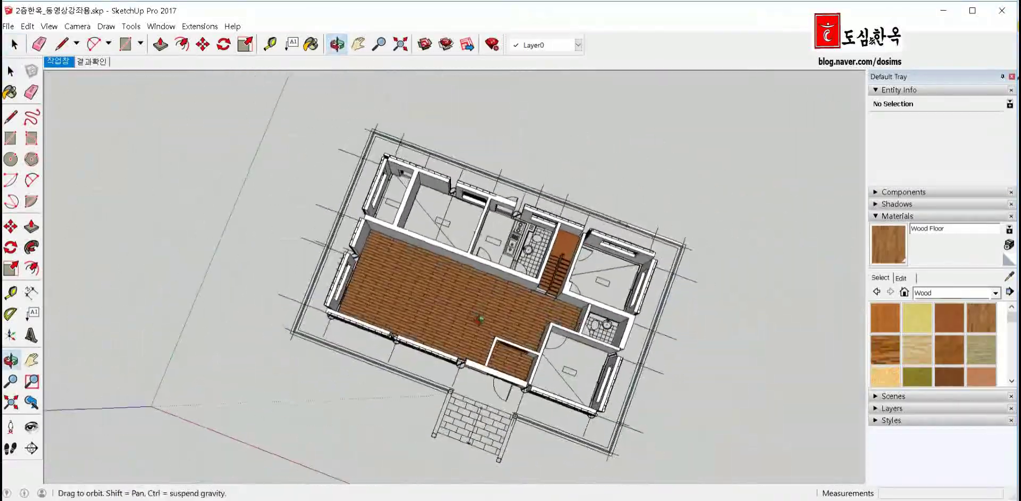
pyautogui.moveTo(500, 322); pyautogui.dragTo(502, 351)
pyautogui.press('space')
pyautogui.scroll(3, 506, 372)
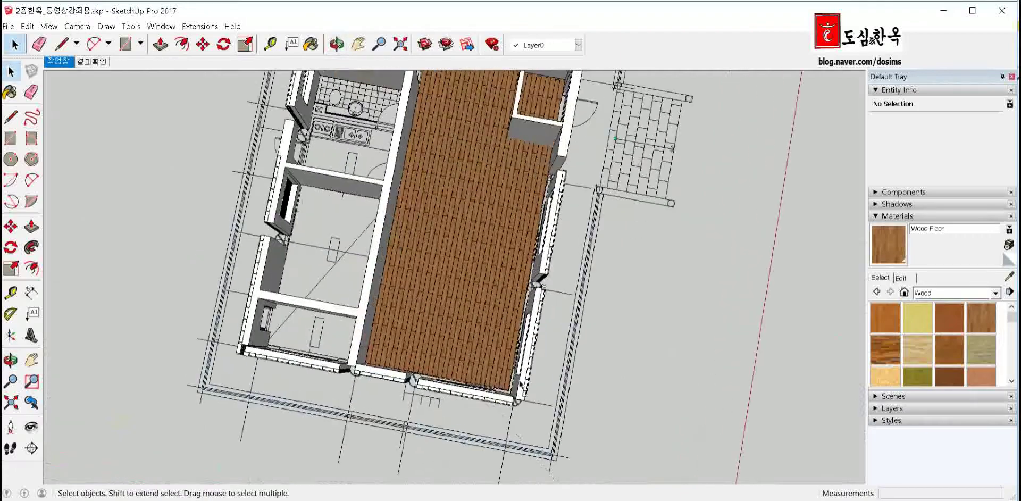
pyautogui.scroll(3, 505, 386)
pyautogui.scroll(2, 505, 387)
pyautogui.scroll(2, 510, 386)
pyautogui.scroll(2, 519, 387)
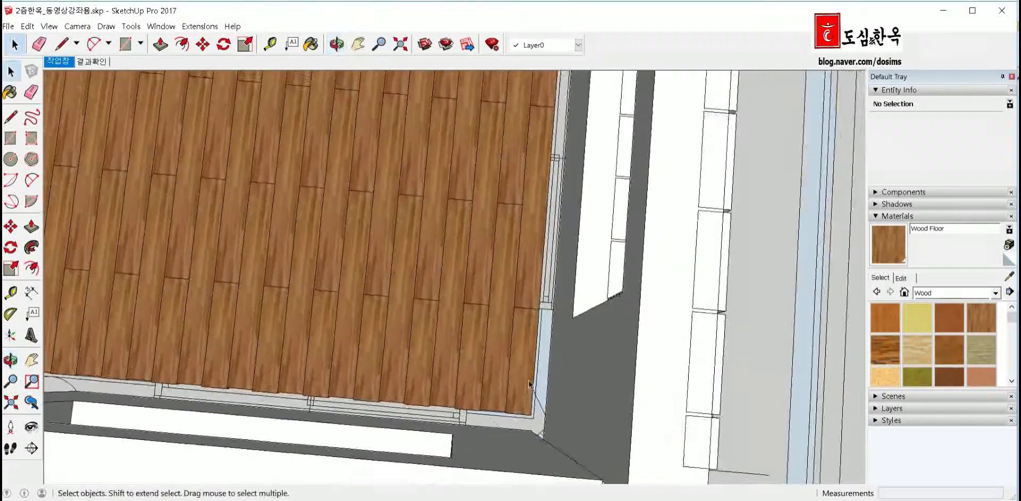
pyautogui.scroll(2, 526, 386)
# Open the floor group and select the two end boards in top view
pyautogui.click(526, 384)
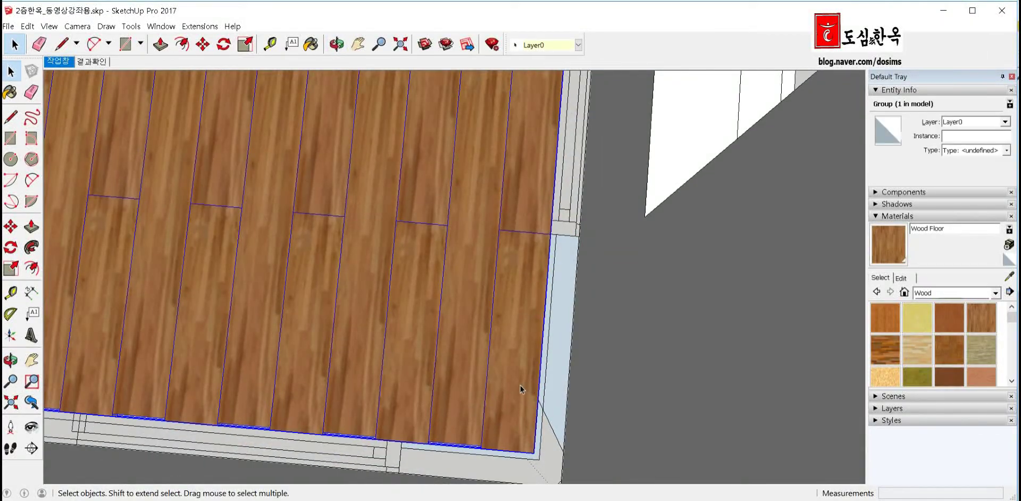
pyautogui.doubleClick(519, 385)
pyautogui.click(516, 385)
pyautogui.scroll(-3, 516, 384)
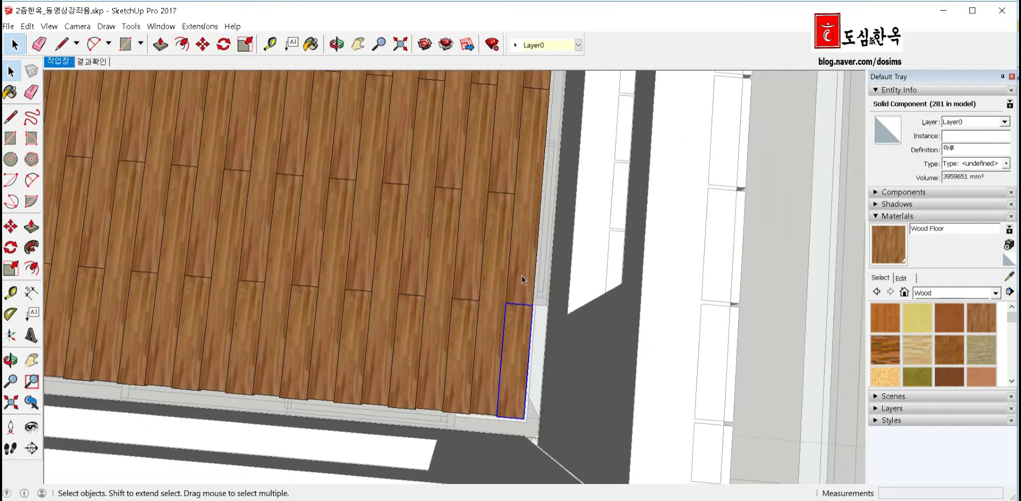
pyautogui.keyDown('ctrl'); pyautogui.click(512, 330); pyautogui.keyUp('ctrl')
pyautogui.press('F2')
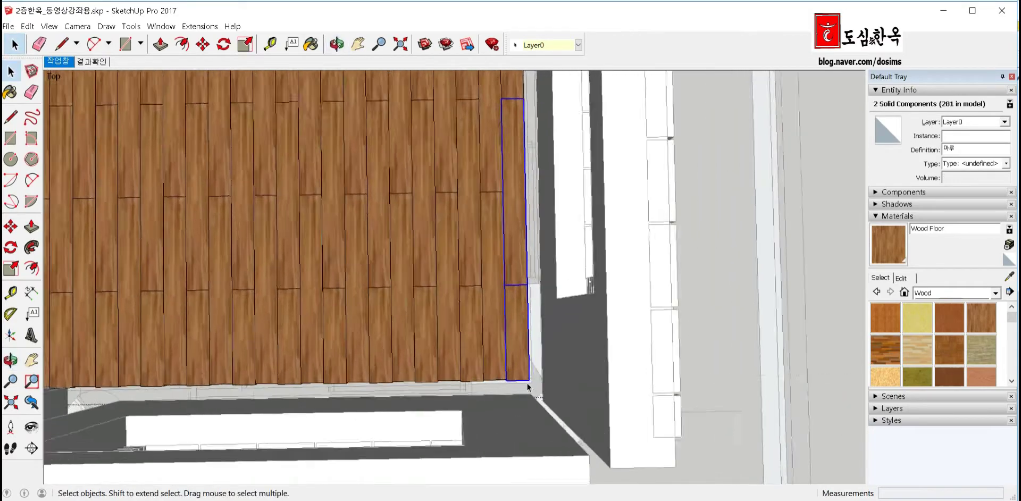
pyautogui.scroll(2, 500, 392)
pyautogui.scroll(2, 499, 388)
pyautogui.scroll(2, 497, 375)
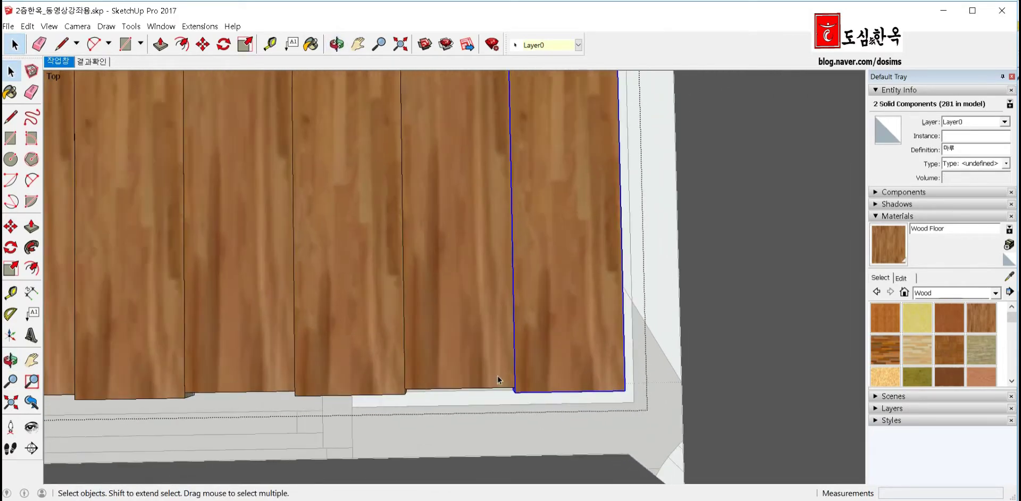
pyautogui.scroll(2, 501, 384)
pyautogui.scroll(-2, 500, 384)
pyautogui.scroll(-2, 497, 381)
pyautogui.scroll(-2, 497, 388)
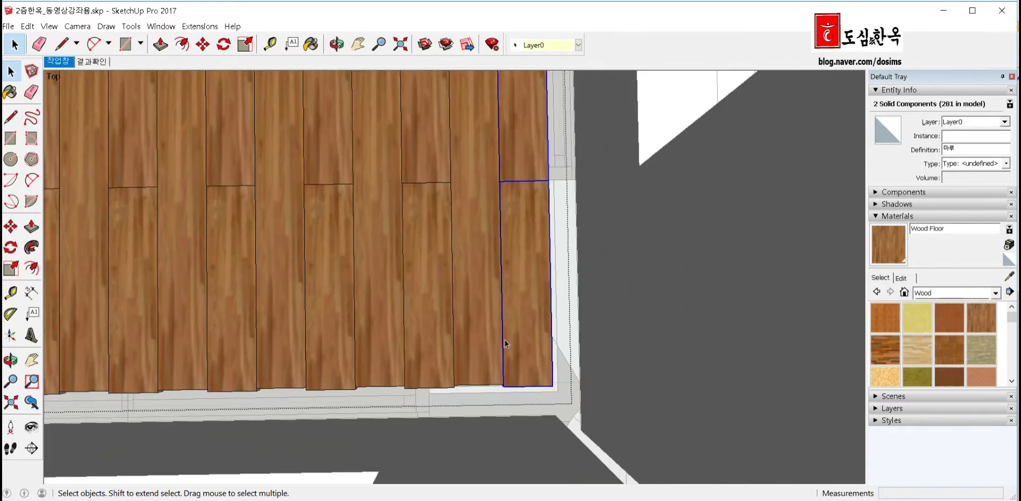
# Copy the two end boards 120 mm toward the wall to fill the row's gap
pyautogui.press('m')
pyautogui.click(499, 181)
pyautogui.press('ctrl')
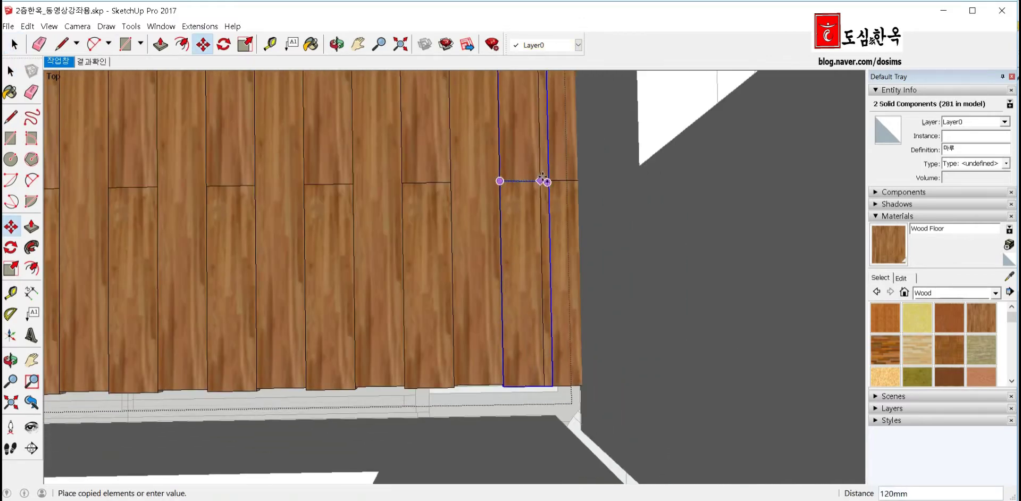
pyautogui.click(548, 181)
pyautogui.moveTo(536, 187)
pyautogui.mouseDown(button='middle')
pyautogui.moveTo(441, 230)
pyautogui.moveTo(481, 219)
pyautogui.moveTo(284, 168)
pyautogui.moveTo(504, 290)
pyautogui.moveTo(543, 351)
pyautogui.mouseUp(button='middle')
# Place one more 마루 board copy along the floor's top edge by the wall
pyautogui.scroll(2, 541, 267)
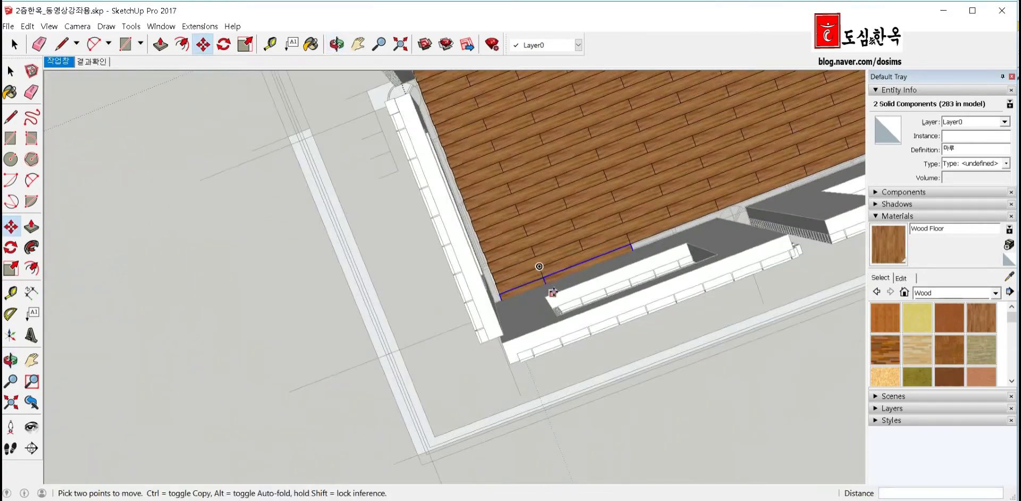
pyautogui.scroll(3, 740, 319)
pyautogui.press('space')
pyautogui.moveTo(649, 318)
pyautogui.mouseDown(button='middle')
pyautogui.moveTo(496, 222)
pyautogui.moveTo(585, 285)
pyautogui.moveTo(524, 234)
pyautogui.moveTo(515, 269)
pyautogui.moveTo(538, 250)
pyautogui.moveTo(461, 316)
pyautogui.moveTo(597, 262)
pyautogui.moveTo(691, 300)
pyautogui.moveTo(508, 360)
pyautogui.moveTo(355, 308)
pyautogui.mouseUp(button='middle')
pyautogui.scroll(-3, 460, 317)
pyautogui.scroll(3, 355, 308)
pyautogui.scroll(3, 362, 287)
pyautogui.scroll(2, 393, 273)
pyautogui.scroll(1, 409, 267)
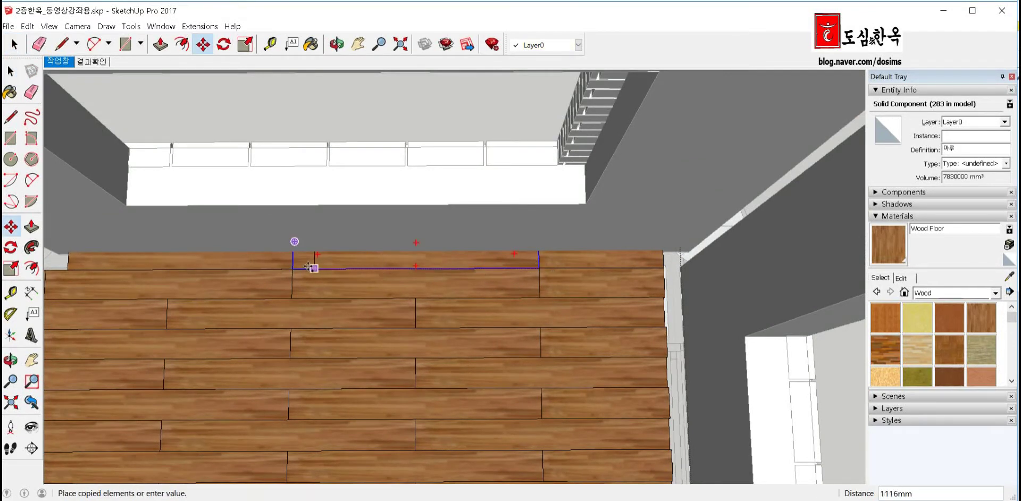
pyautogui.click(340, 276)
pyautogui.scroll(-3, 531, 283)
pyautogui.scroll(-2, 538, 289)
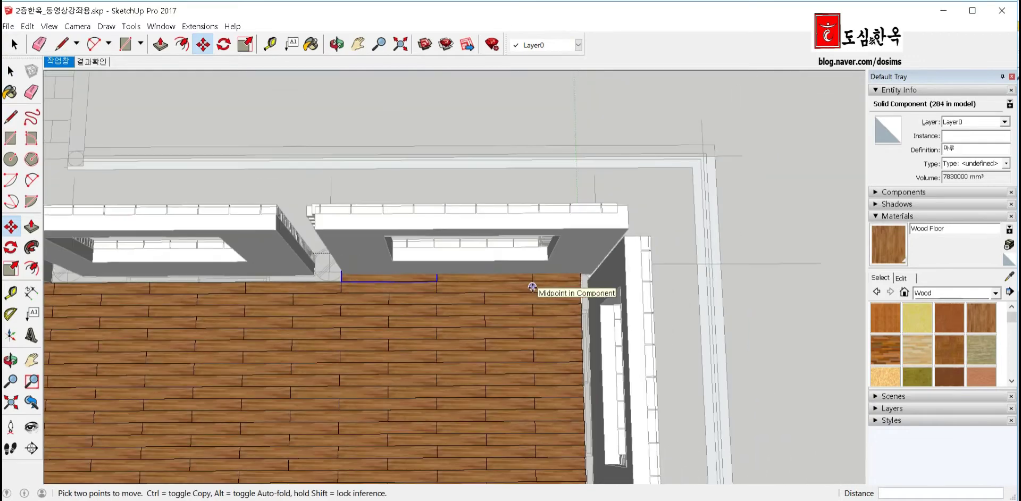
pyautogui.scroll(-1, 538, 290)
pyautogui.write('*5')
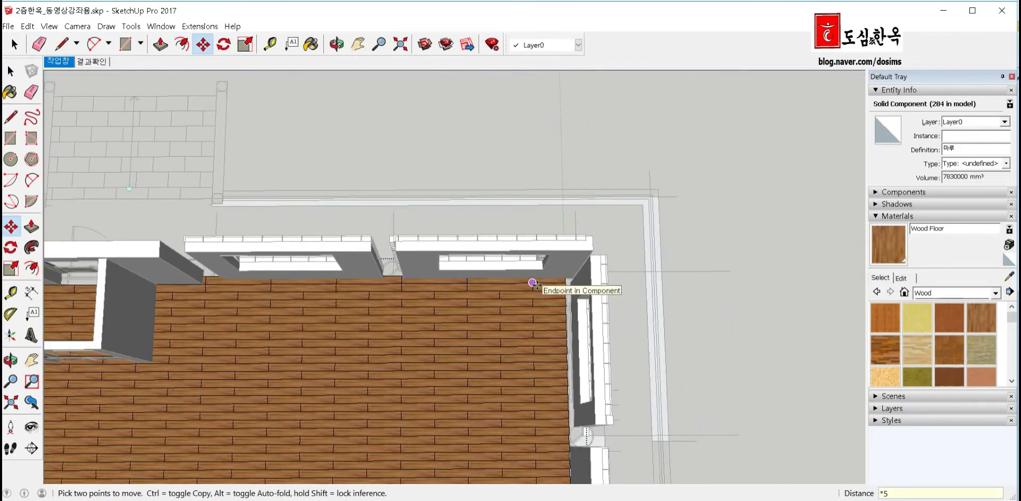
pyautogui.hotkey('ctrl', 't')
pyautogui.press('space')
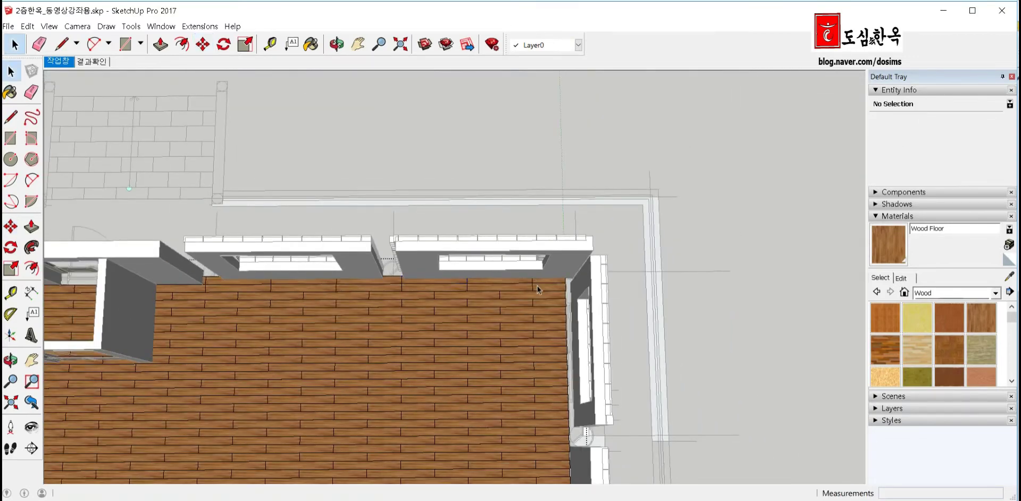
# Check a floor board, then orbit to review the floor and look into the lower rooms
pyautogui.scroll(-3, 665, 268)
pyautogui.scroll(-1, 526, 271)
pyautogui.scroll(2, 376, 420)
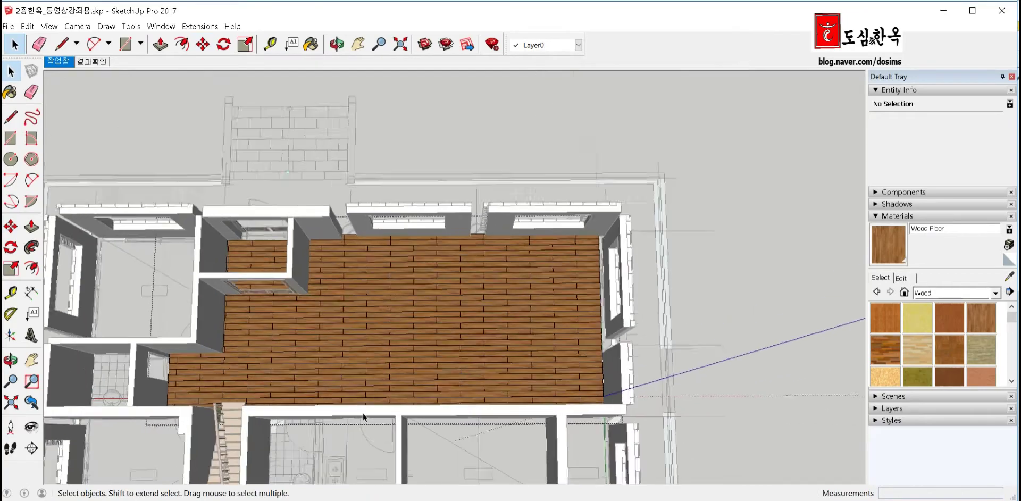
pyautogui.scroll(3, 361, 412)
pyautogui.scroll(1, 362, 410)
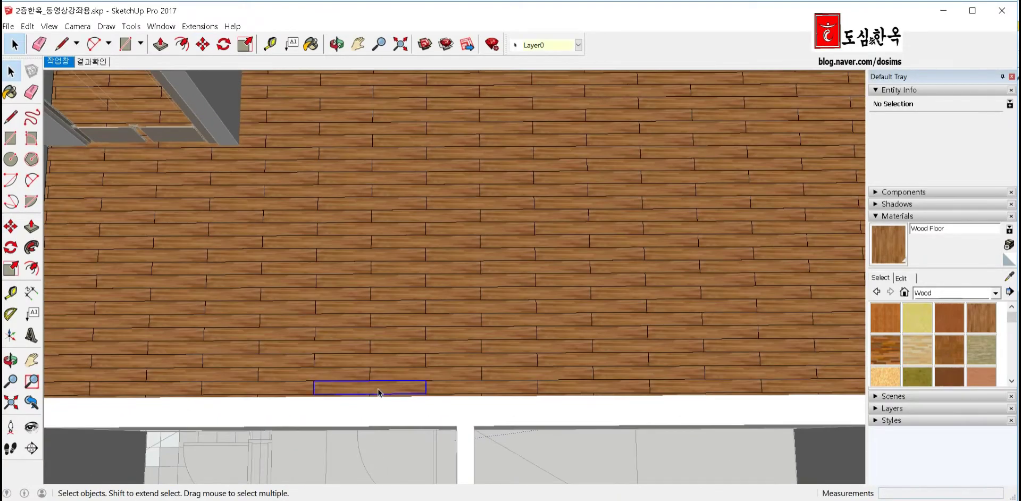
pyautogui.click(378, 393)
pyautogui.scroll(-3, 491, 330)
pyautogui.scroll(-1, 468, 328)
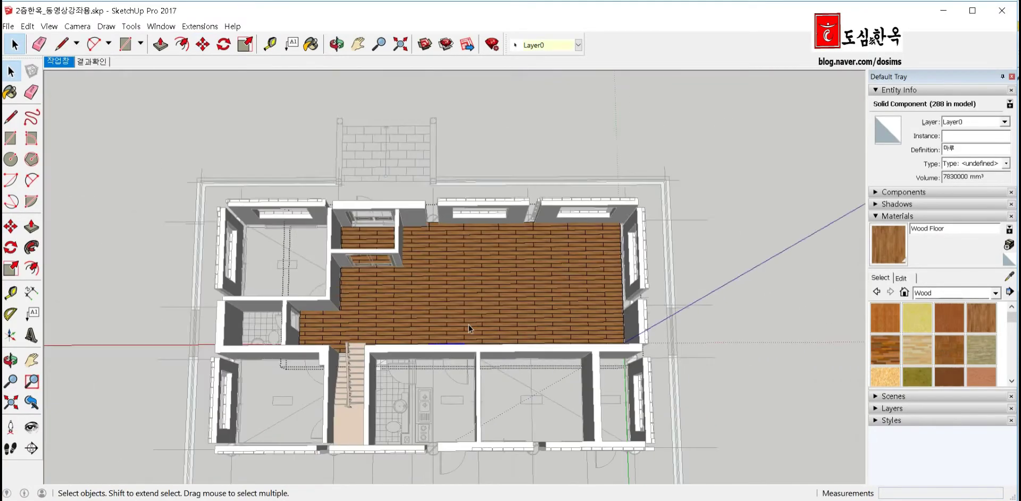
pyautogui.scroll(-1, 468, 327)
pyautogui.scroll(1, 735, 407)
pyautogui.click(643, 423)
pyautogui.scroll(2, 474, 359)
pyautogui.scroll(3, 474, 358)
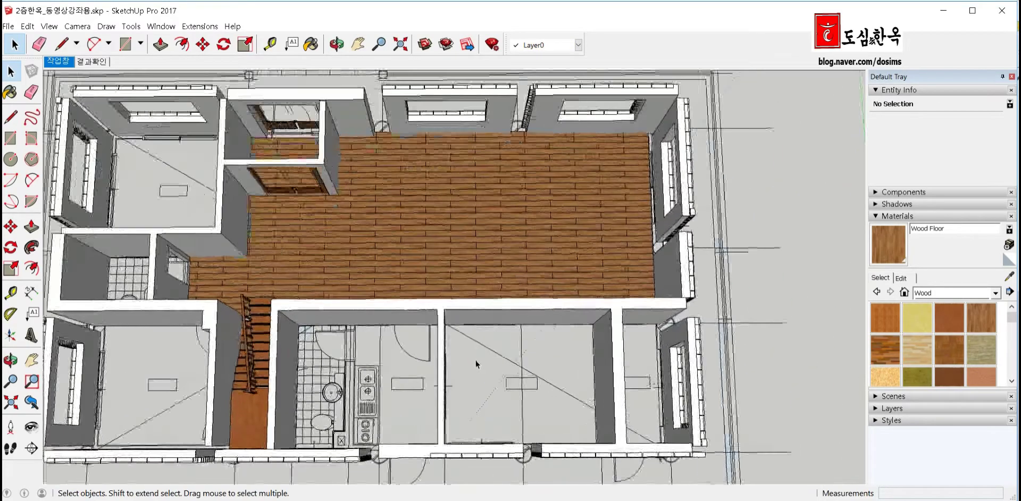
pyautogui.scroll(2, 468, 358)
pyautogui.moveTo(465, 358); pyautogui.dragTo(449, 346, button='middle')
pyautogui.scroll(2, 445, 341)
# Place a pasted board against the small room's wall and copy a second beside it
pyautogui.scroll(2, 438, 336)
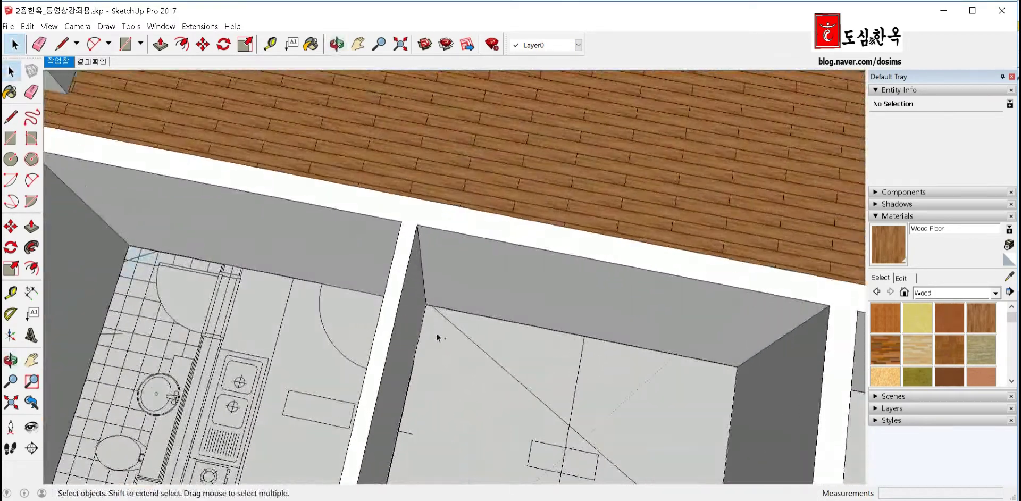
pyautogui.click(529, 323)
pyautogui.moveTo(529, 323)
pyautogui.mouseDown(button='middle')
pyautogui.moveTo(441, 353)
pyautogui.moveTo(510, 403)
pyautogui.mouseUp(button='middle')
pyautogui.scroll(1, 478, 319)
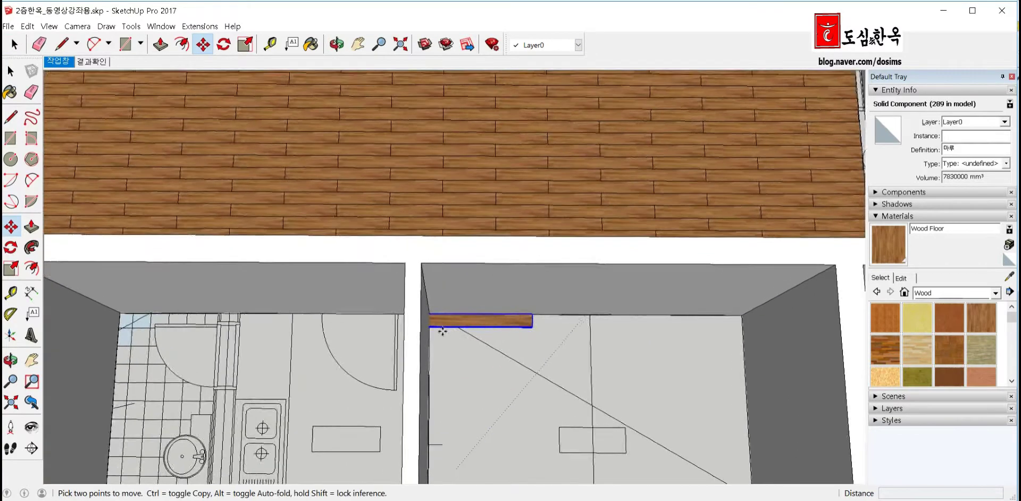
pyautogui.scroll(2, 420, 324)
pyautogui.scroll(2, 420, 323)
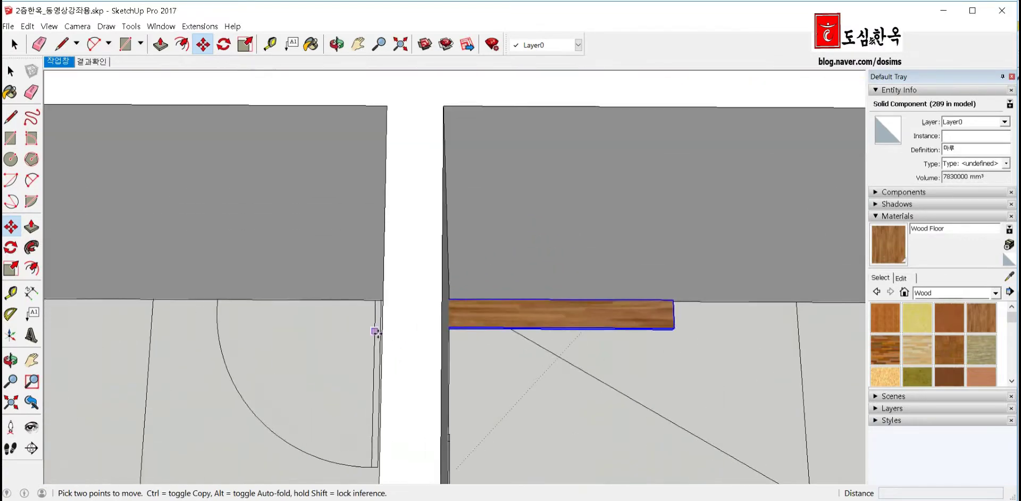
pyautogui.moveTo(420, 323)
pyautogui.mouseDown(button='middle')
pyautogui.moveTo(426, 353)
pyautogui.moveTo(439, 326)
pyautogui.mouseUp(button='middle')
pyautogui.scroll(2, 438, 324)
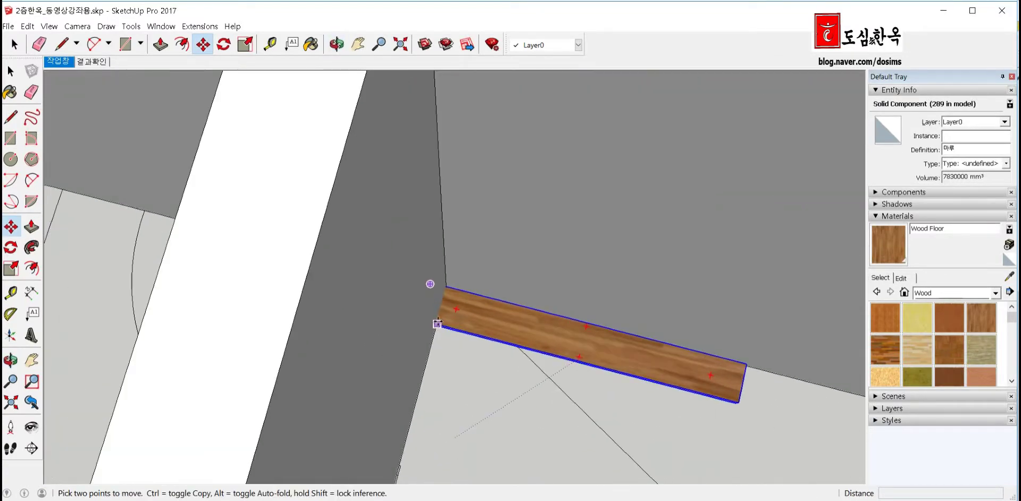
pyautogui.press('ctrl')
pyautogui.click(437, 323)
pyautogui.scroll(-2, 437, 323)
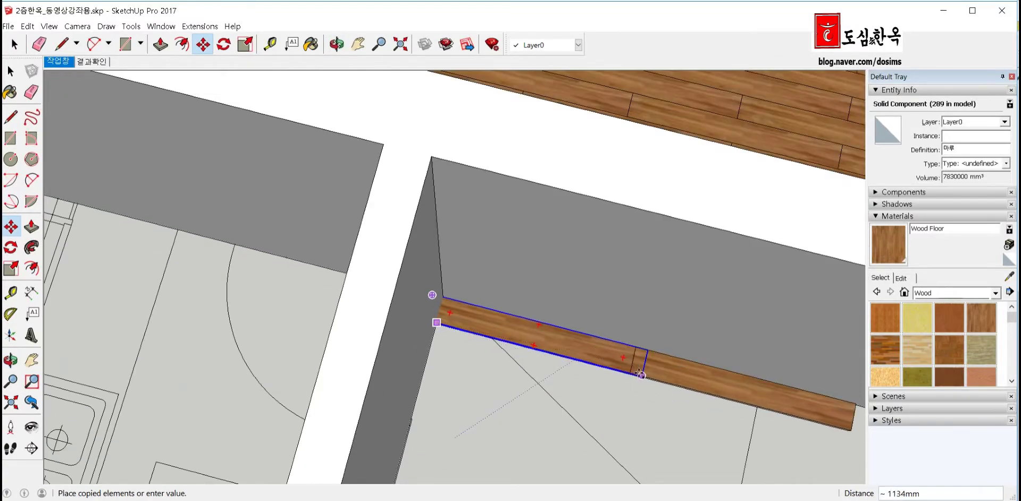
pyautogui.click(642, 376)
pyautogui.scroll(2, 625, 373)
pyautogui.scroll(1, 625, 373)
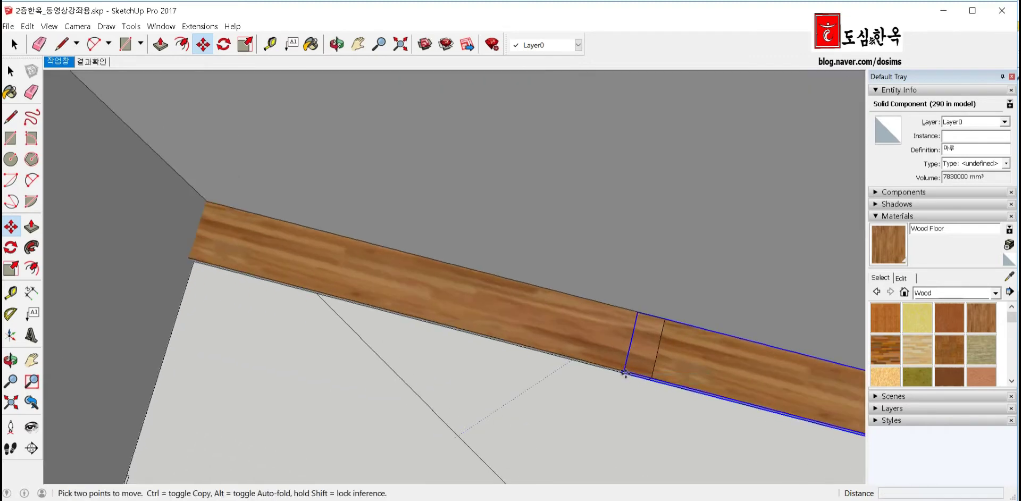
# Shift both boards flush into the wall corner and merge them with Outer Shell
pyautogui.press('space')
pyautogui.keyDown('shift'); pyautogui.click(557, 340); pyautogui.keyUp('shift')
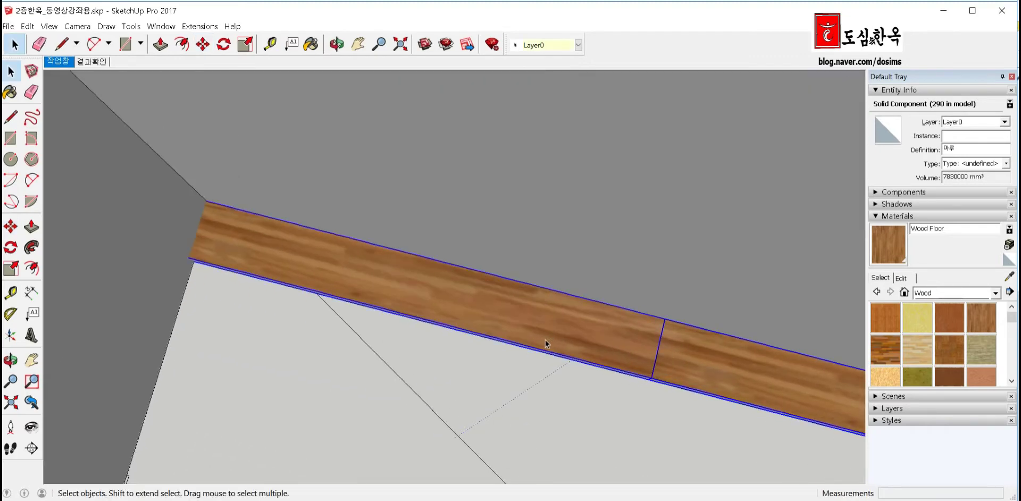
pyautogui.scroll(-1, 547, 346)
pyautogui.press('m')
pyautogui.click(475, 383)
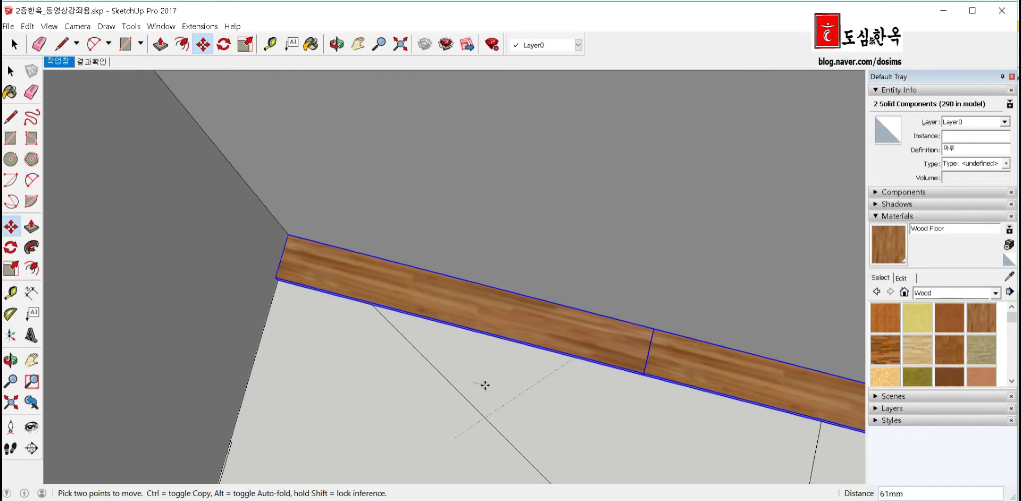
pyautogui.click(486, 386)
pyautogui.scroll(-1, 296, 238)
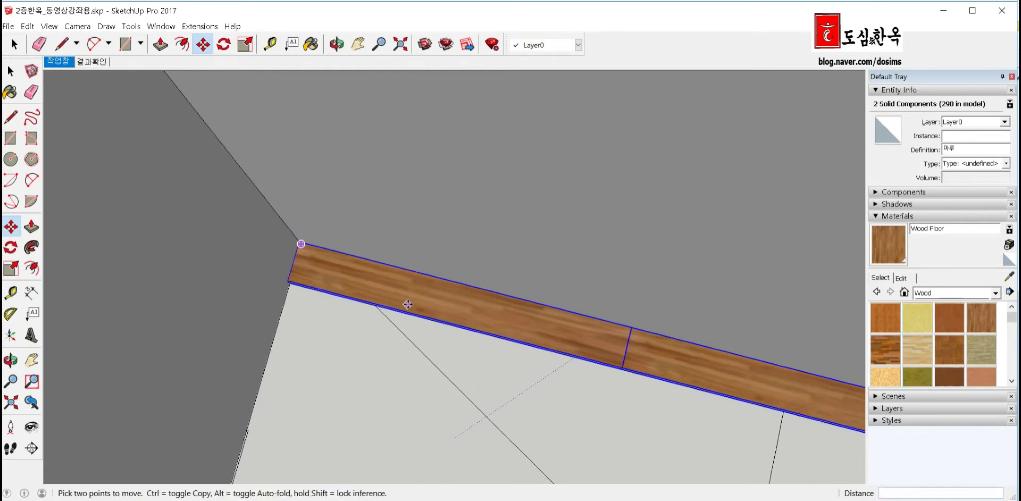
pyautogui.scroll(-2, 353, 273)
pyautogui.press('space')
pyautogui.rightClick(480, 331)
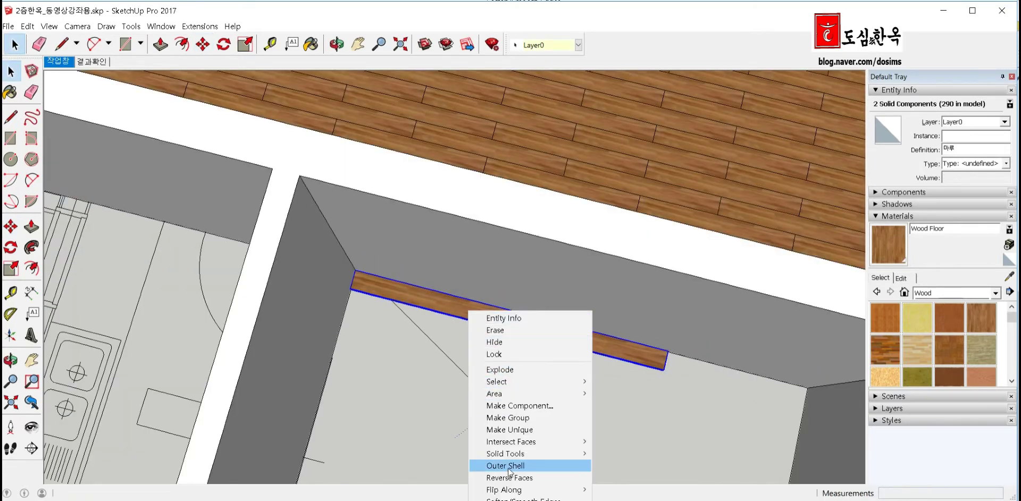
pyautogui.click(523, 427)
# Copy the merged board further along the lower room's top wall
pyautogui.doubleClick(541, 328)
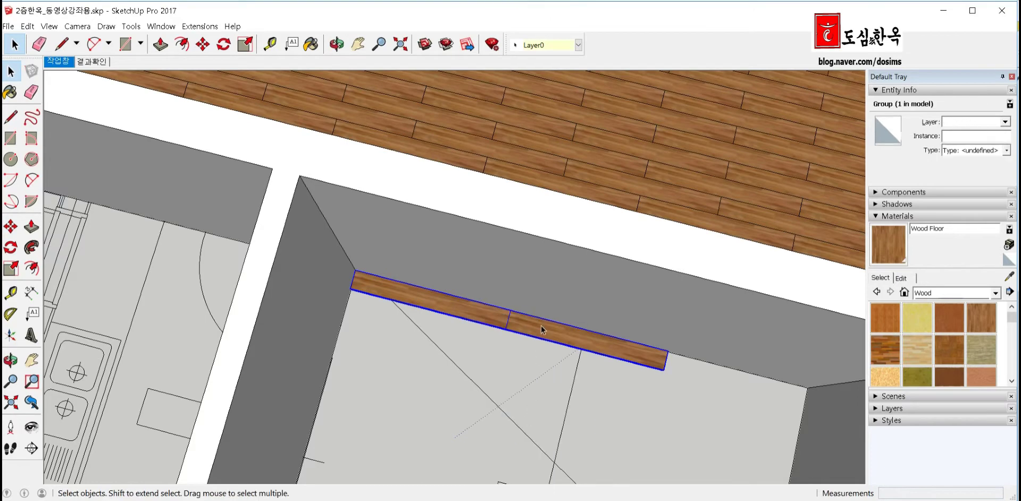
pyautogui.moveTo(542, 328)
pyautogui.mouseDown(button='middle')
pyautogui.moveTo(527, 341)
pyautogui.moveTo(508, 326)
pyautogui.mouseUp(button='middle')
pyautogui.press('m')
pyautogui.click(507, 326)
pyautogui.press('ctrl')
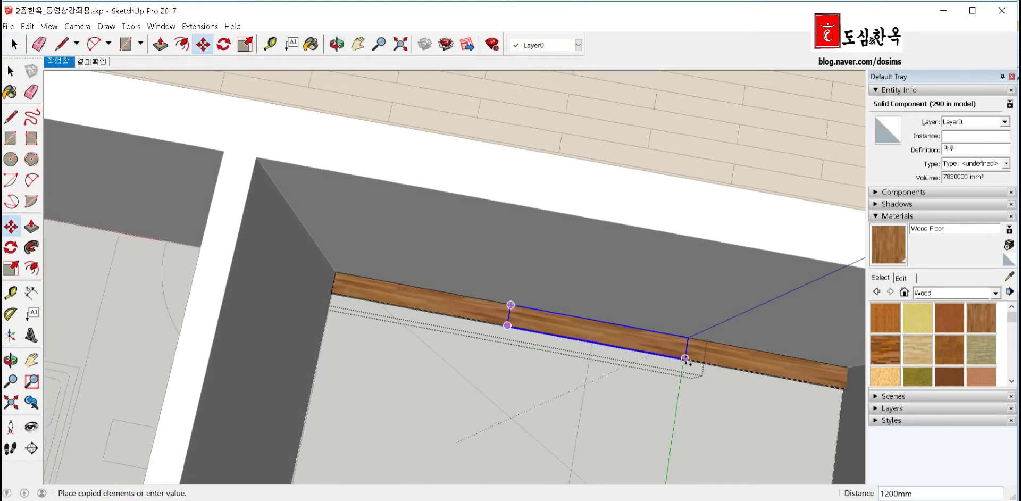
pyautogui.click(686, 359)
pyautogui.scroll(-2, 389, 314)
pyautogui.scroll(2, 642, 358)
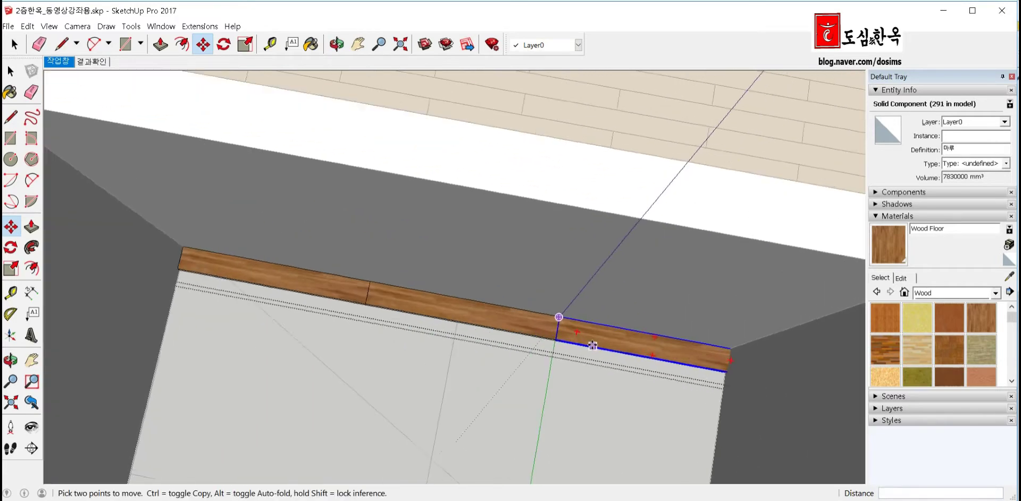
pyautogui.scroll(1, 588, 344)
# Copy a board into the tiny neighbouring room
pyautogui.click(556, 311)
pyautogui.press('ctrl')
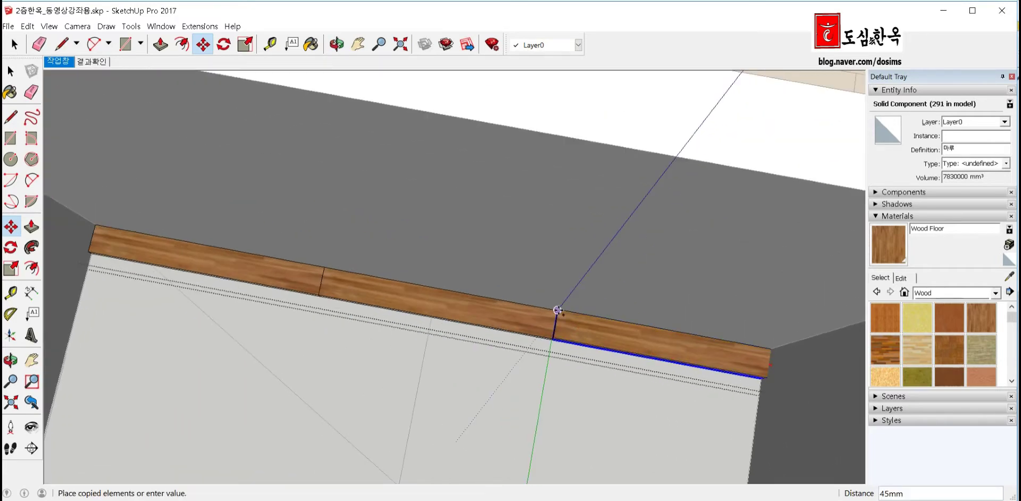
pyautogui.click(668, 360)
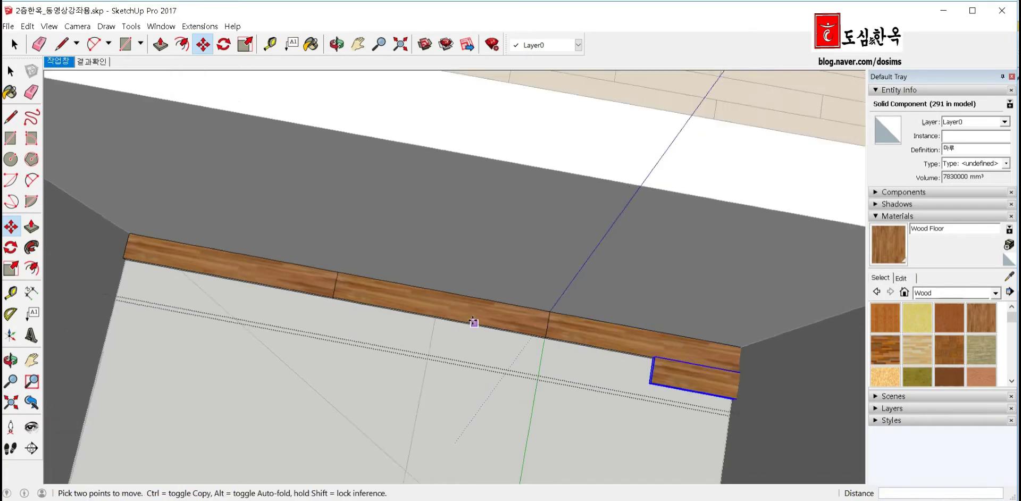
pyautogui.scroll(-3, 532, 345)
pyautogui.moveTo(588, 376); pyautogui.dragTo(505, 383, button='middle')
pyautogui.scroll(-3, 506, 383)
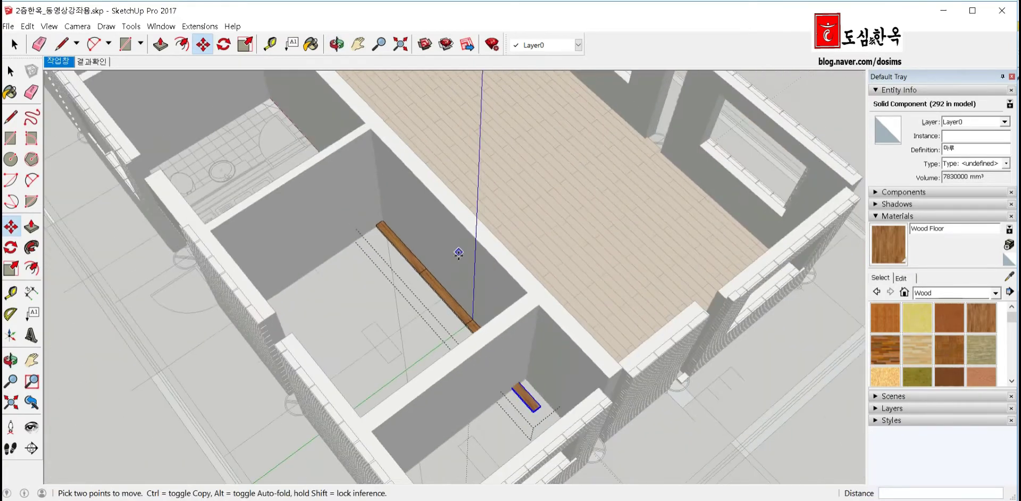
pyautogui.scroll(2, 478, 375)
pyautogui.scroll(2, 513, 417)
pyautogui.scroll(1, 557, 402)
pyautogui.scroll(2, 557, 402)
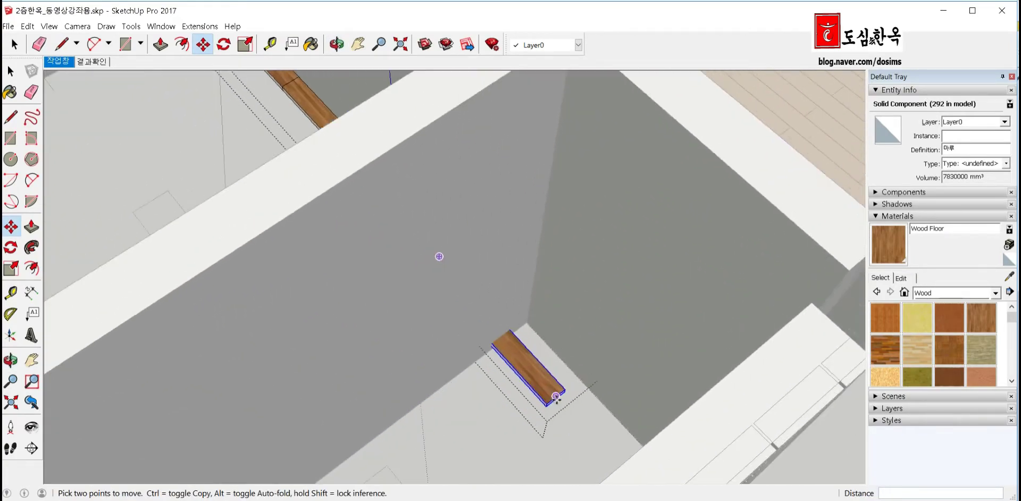
pyautogui.scroll(2, 558, 405)
# Shorten the row's end board with Scale so it fits against the wall
pyautogui.press('s')
pyautogui.click(554, 394)
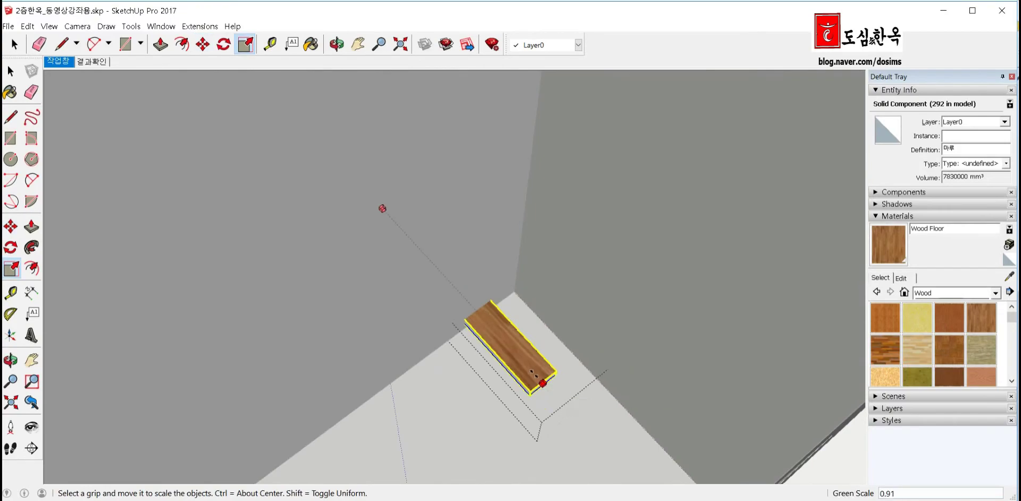
pyautogui.scroll(3, 433, 319)
pyautogui.moveTo(433, 319); pyautogui.dragTo(621, 373, button='middle')
pyautogui.scroll(2, 338, 251)
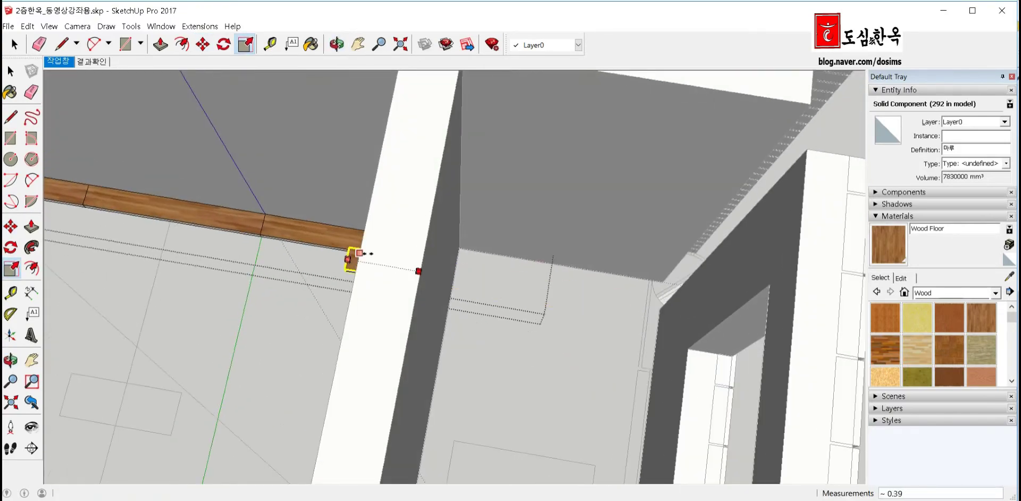
pyautogui.click(365, 253)
pyautogui.scroll(-3, 417, 319)
pyautogui.moveTo(416, 319)
pyautogui.mouseDown(button='middle')
pyautogui.moveTo(391, 288)
pyautogui.moveTo(592, 257)
pyautogui.moveTo(443, 315)
pyautogui.moveTo(353, 195)
pyautogui.moveTo(367, 228)
pyautogui.moveTo(390, 220)
pyautogui.mouseUp(button='middle')
# Move the selected board down vertically onto the floor level
pyautogui.press('space')
pyautogui.scroll(3, 409, 299)
pyautogui.scroll(2, 380, 297)
pyautogui.press('m')
pyautogui.click(437, 214)
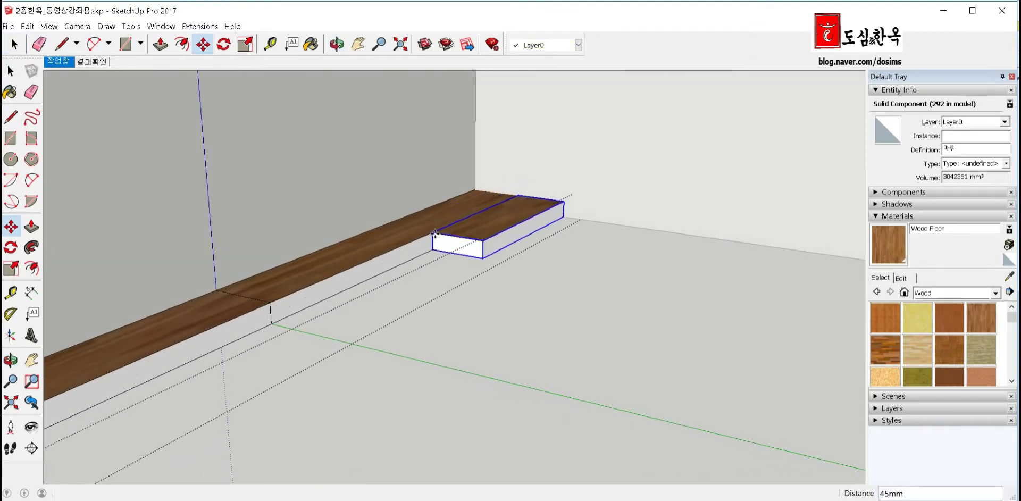
# Zoom to the whole house and orbit down into the small room
pyautogui.moveTo(433, 232); pyautogui.dragTo(403, 318, button='middle')
pyautogui.press('space')
pyautogui.scroll(5, 463, 251)
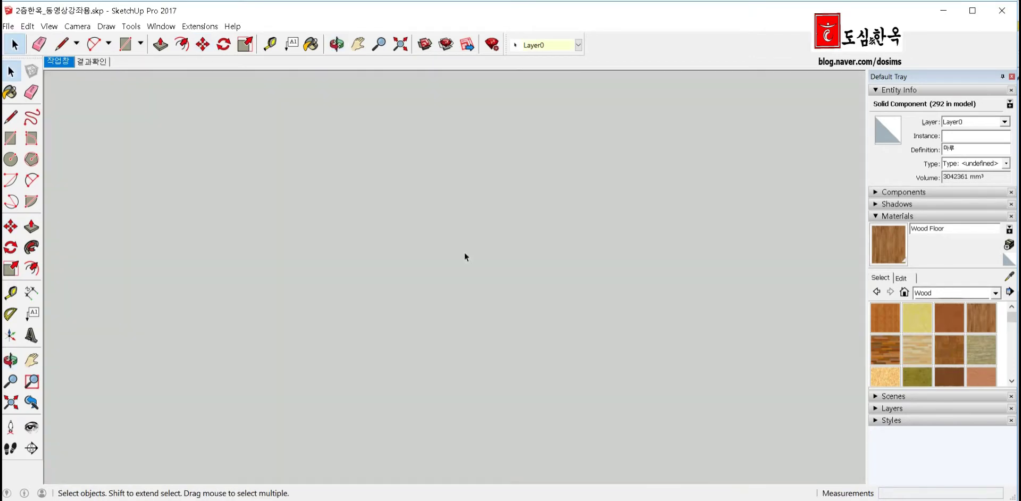
pyautogui.moveTo(464, 250); pyautogui.dragTo(345, 407, button='middle')
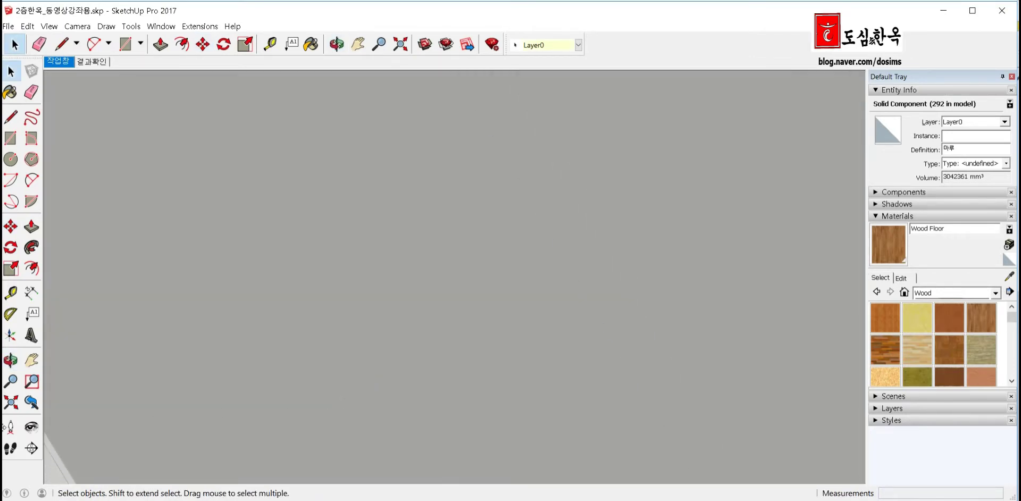
pyautogui.click(22, 410)
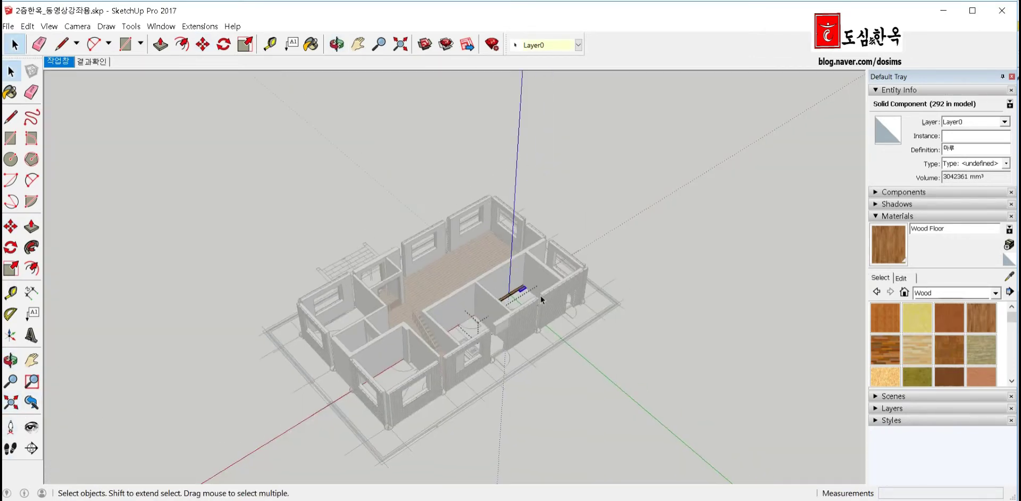
pyautogui.moveTo(526, 351); pyautogui.dragTo(527, 329, button='middle')
pyautogui.scroll(5, 529, 314)
pyautogui.scroll(2, 530, 297)
# Copy the long board in front of the existing row to start a second row
pyautogui.scroll(3, 486, 302)
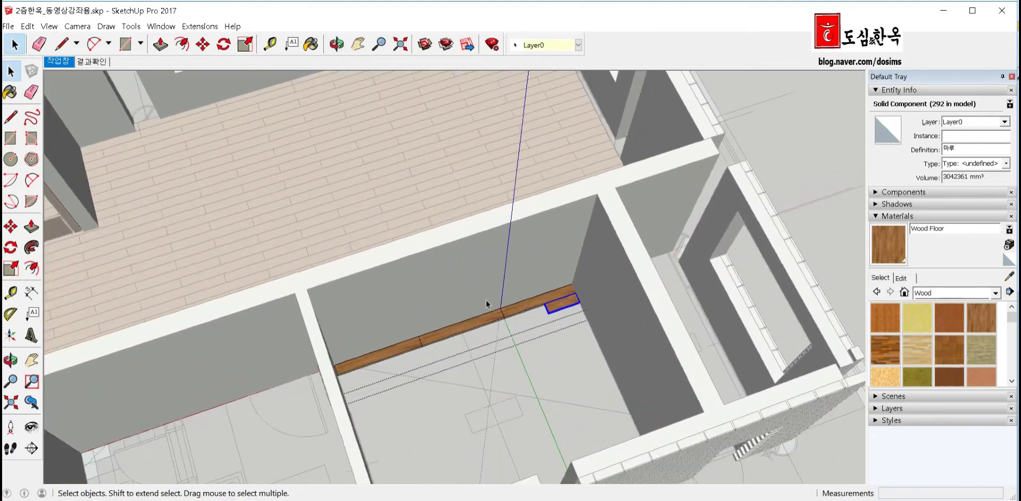
pyautogui.scroll(3, 486, 324)
pyautogui.scroll(2, 532, 324)
pyautogui.click(537, 317)
pyautogui.scroll(2, 542, 319)
pyautogui.scroll(2, 542, 319)
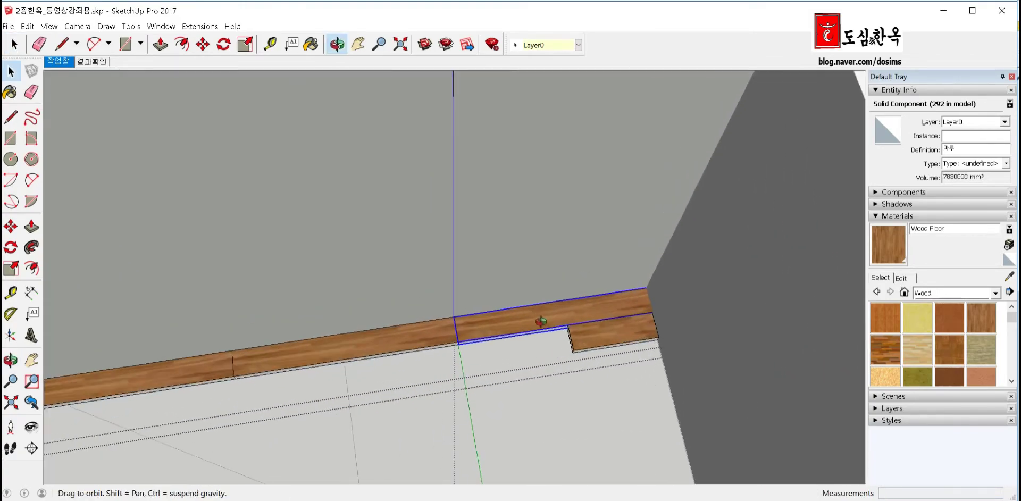
pyautogui.moveTo(540, 319); pyautogui.dragTo(535, 325, button='middle')
pyautogui.press('m')
pyautogui.click(647, 289)
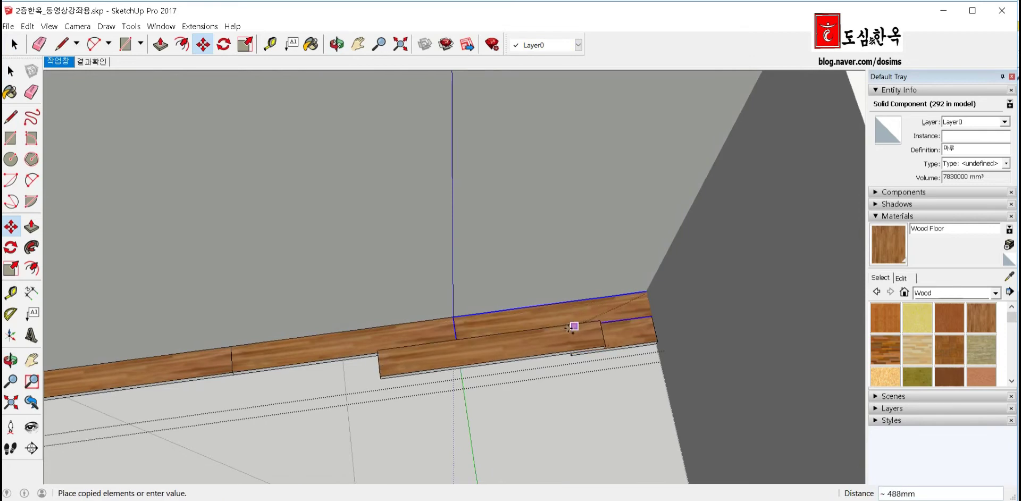
pyautogui.click(540, 337)
pyautogui.scroll(2, 548, 332)
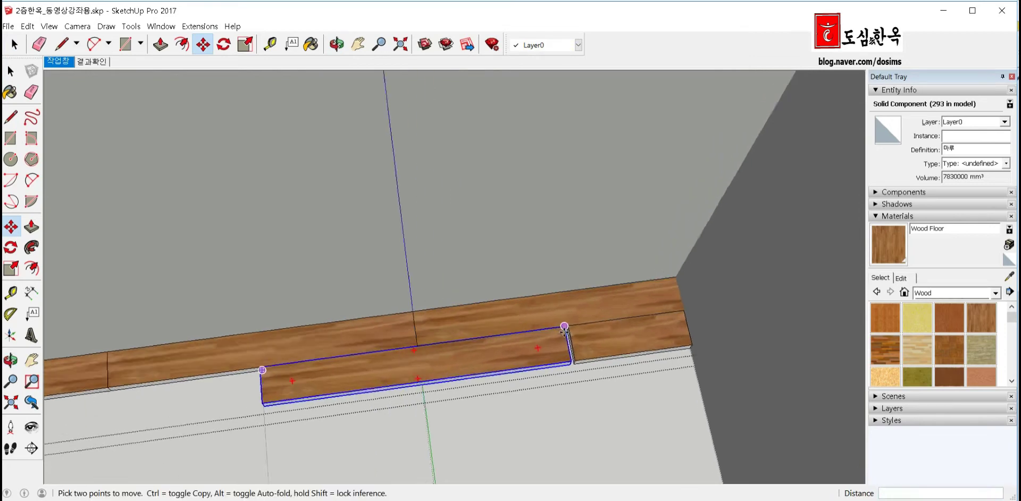
pyautogui.scroll(2, 564, 324)
# Copy the new board and snap it to the midpoint of the board behind for staggering
pyautogui.click(564, 325)
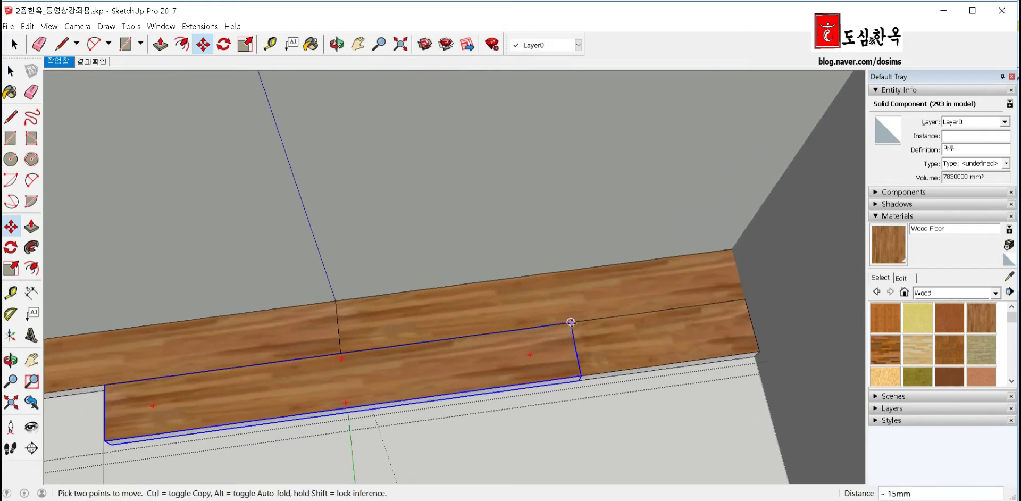
pyautogui.press('ctrl')
pyautogui.scroll(-3, 570, 321)
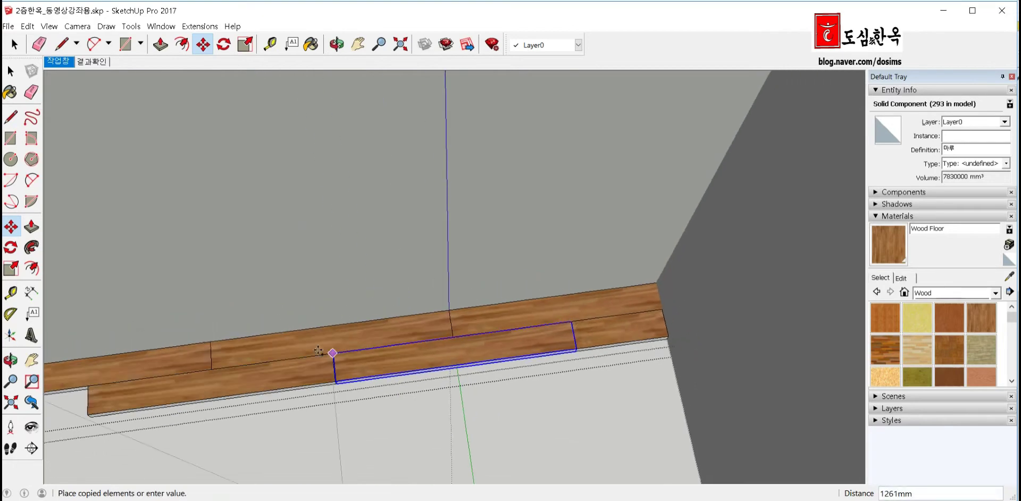
pyautogui.press('Escape')
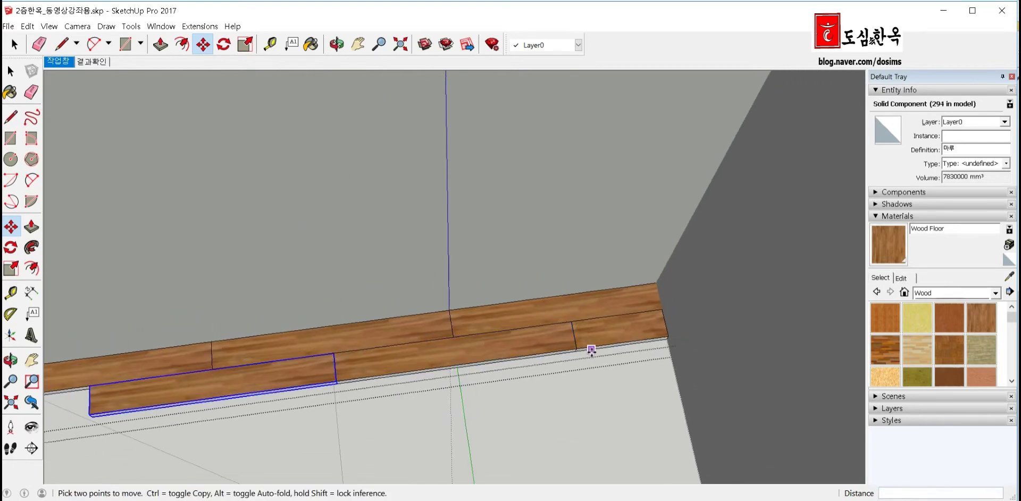
pyautogui.scroll(-2, 590, 350)
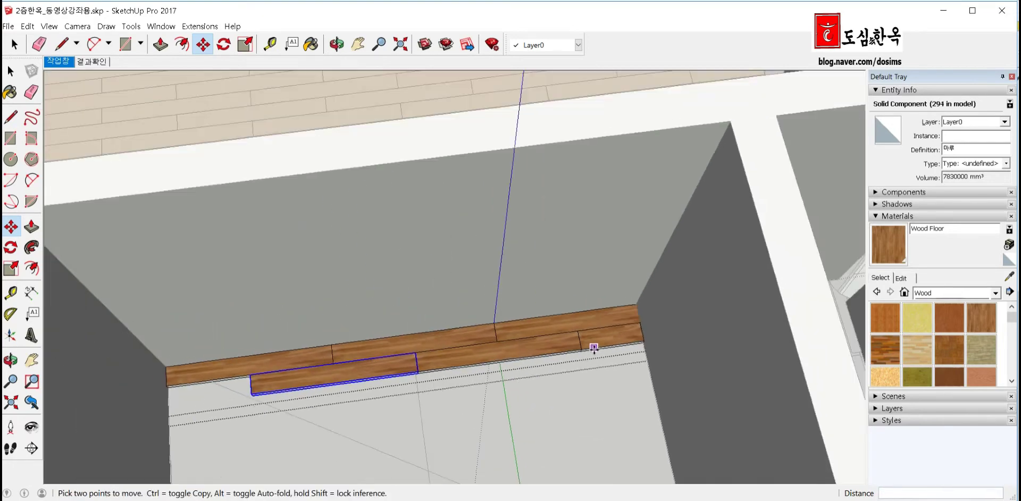
pyautogui.click(614, 325)
pyautogui.press('space')
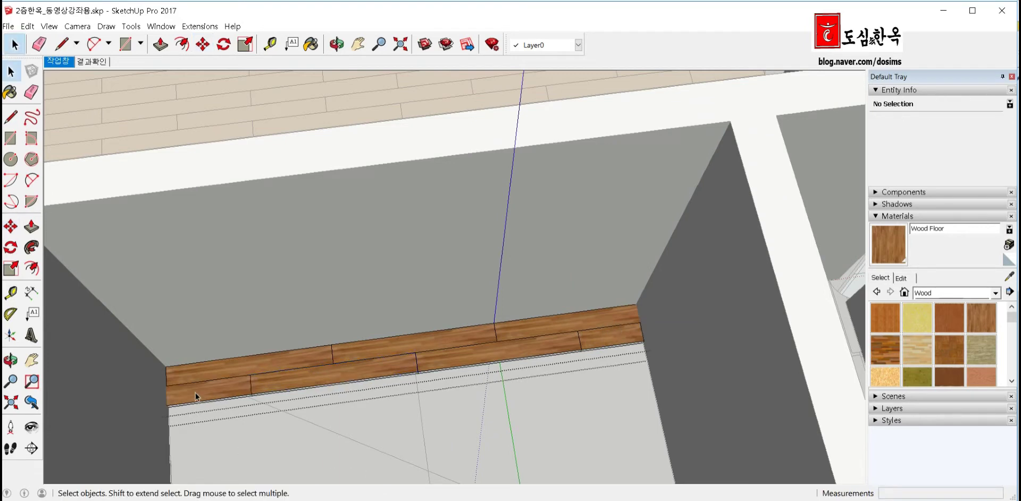
# Halve the second row's end board with Scale at 0.50 to fit the wall
pyautogui.click(195, 392)
pyautogui.scroll(-2, 535, 307)
pyautogui.scroll(-1, 535, 307)
pyautogui.scroll(-2, 567, 326)
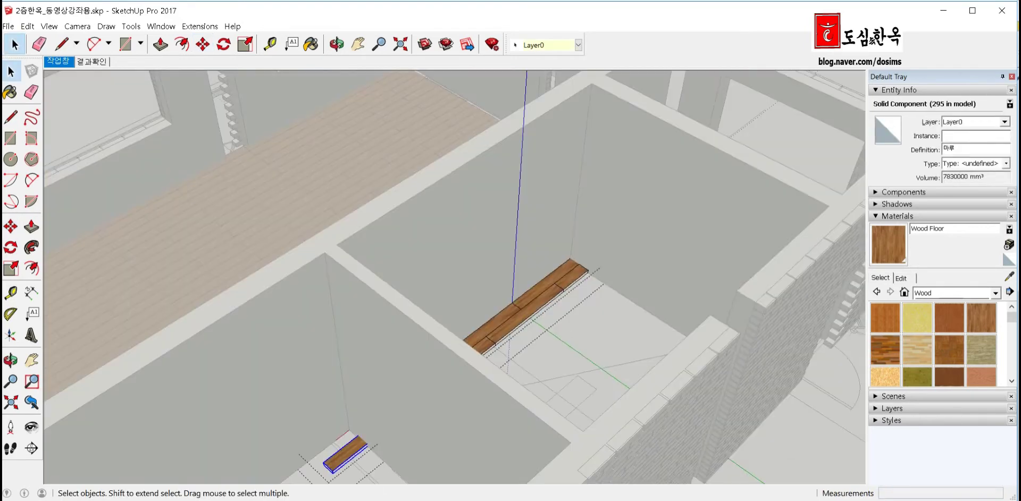
pyautogui.scroll(2, 333, 456)
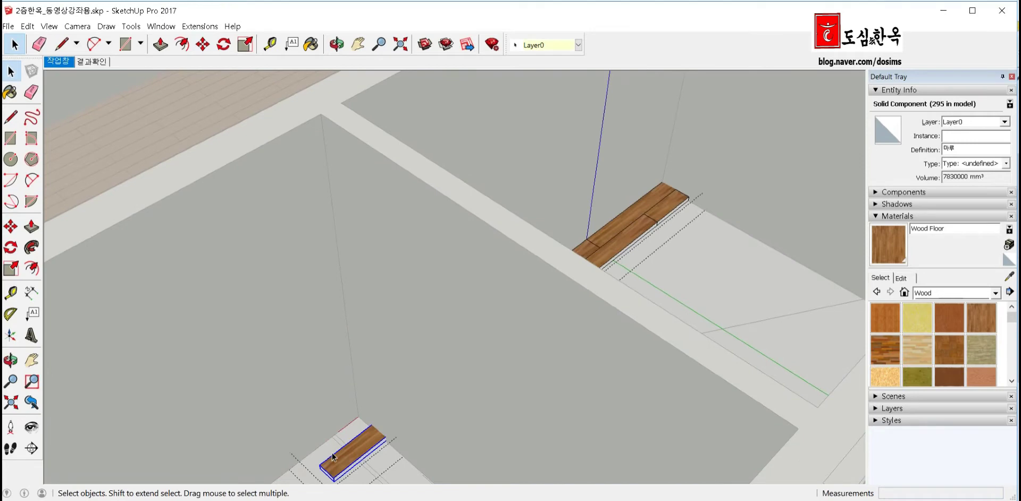
pyautogui.scroll(2, 333, 452)
pyautogui.scroll(2, 333, 452)
pyautogui.press('s')
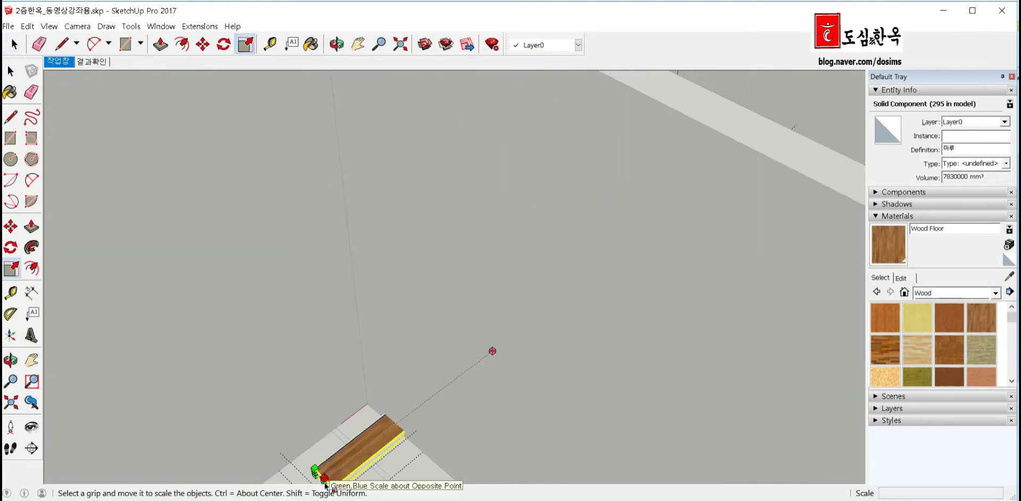
pyautogui.scroll(-2, 436, 313)
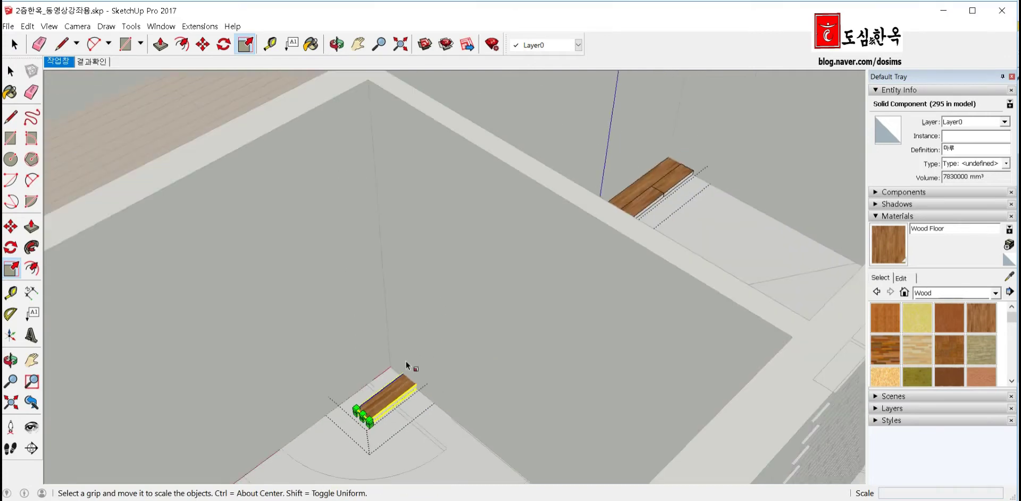
pyautogui.scroll(2, 394, 393)
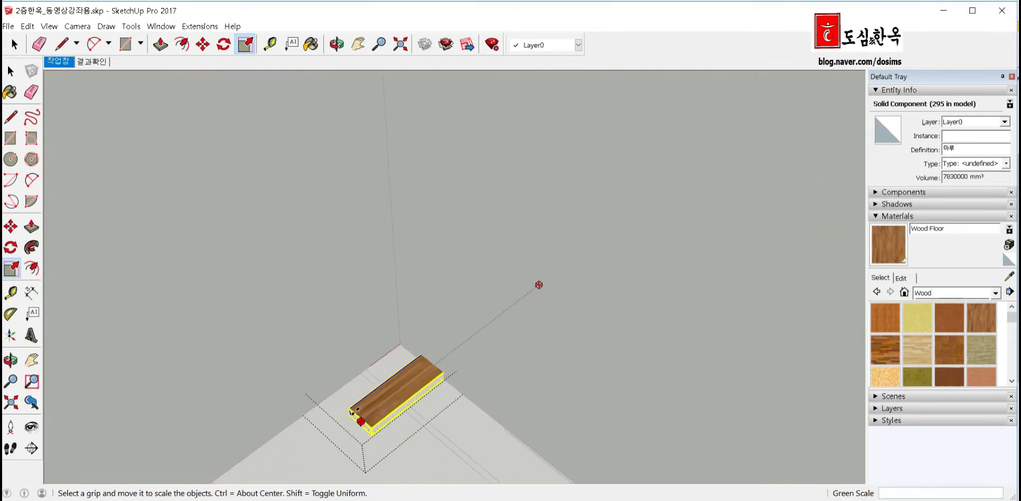
pyautogui.scroll(-3, 351, 411)
pyautogui.scroll(3, 392, 383)
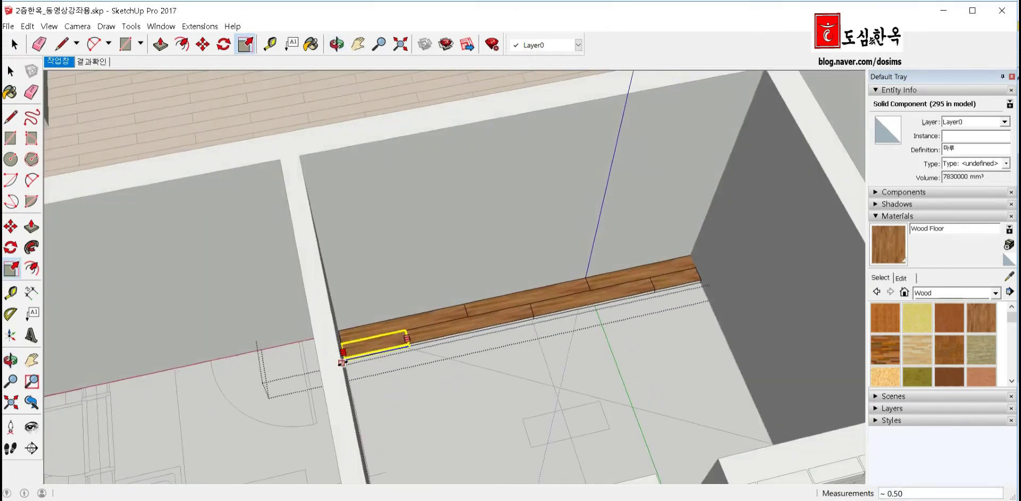
pyautogui.click(341, 362)
pyautogui.press('space')
pyautogui.scroll(-3, 394, 393)
pyautogui.scroll(-1, 400, 396)
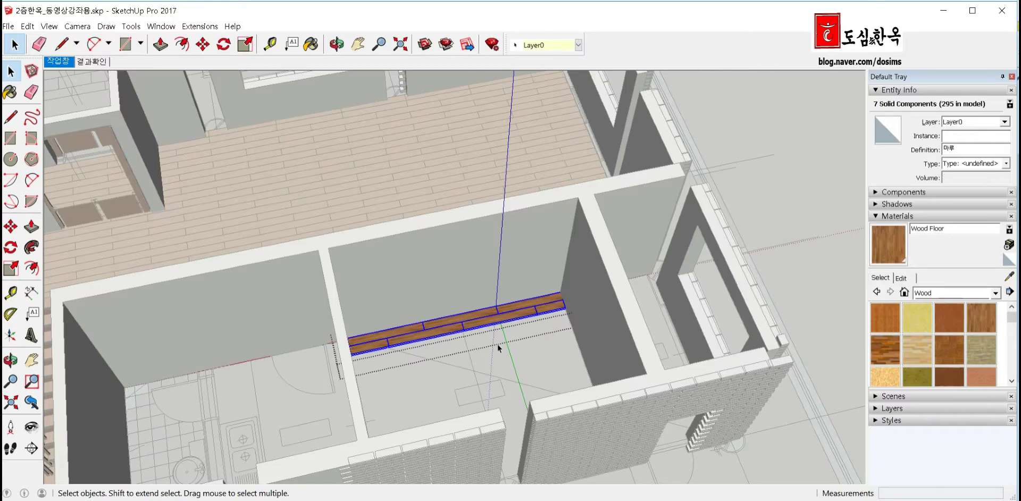
# Copy the two staggered rows one row width forward and array them ×5 across the room
pyautogui.scroll(3, 496, 343)
pyautogui.moveTo(504, 280); pyautogui.dragTo(436, 387, button='middle')
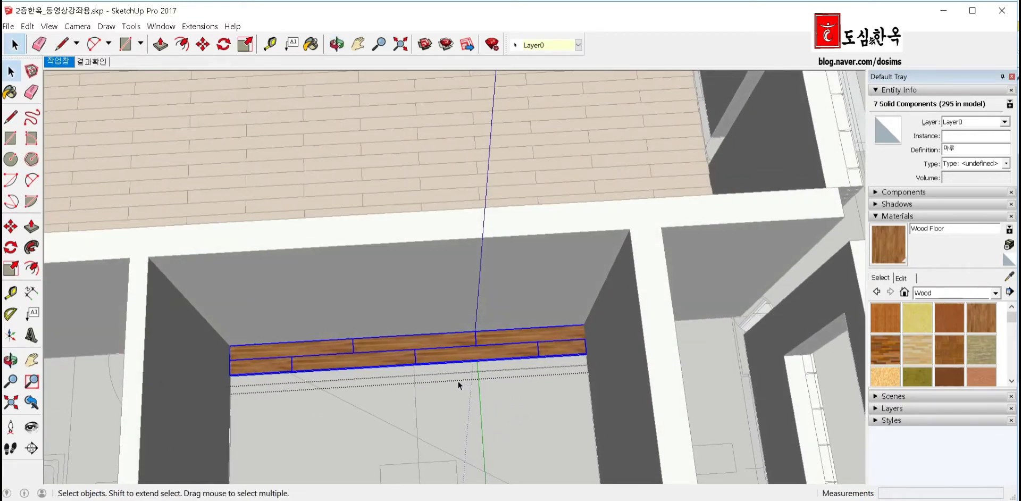
pyautogui.press('m')
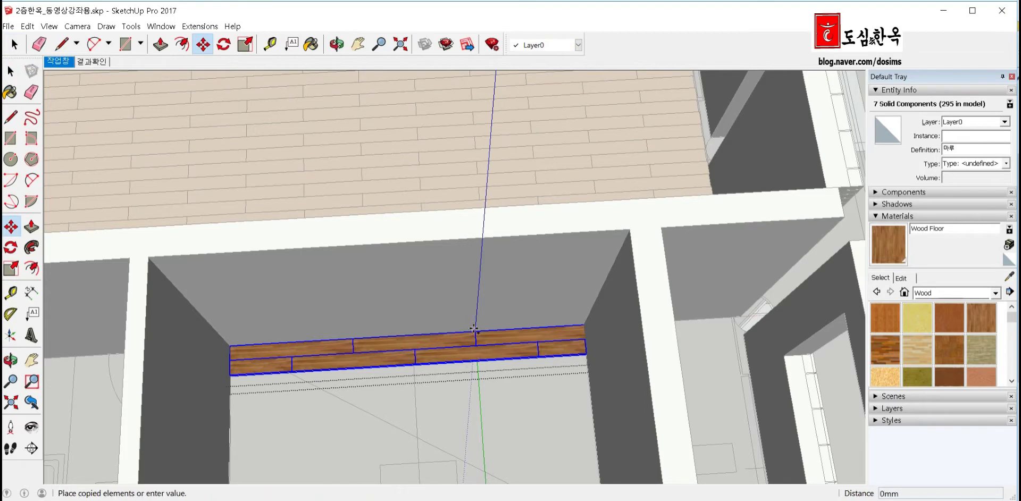
pyautogui.click(476, 360)
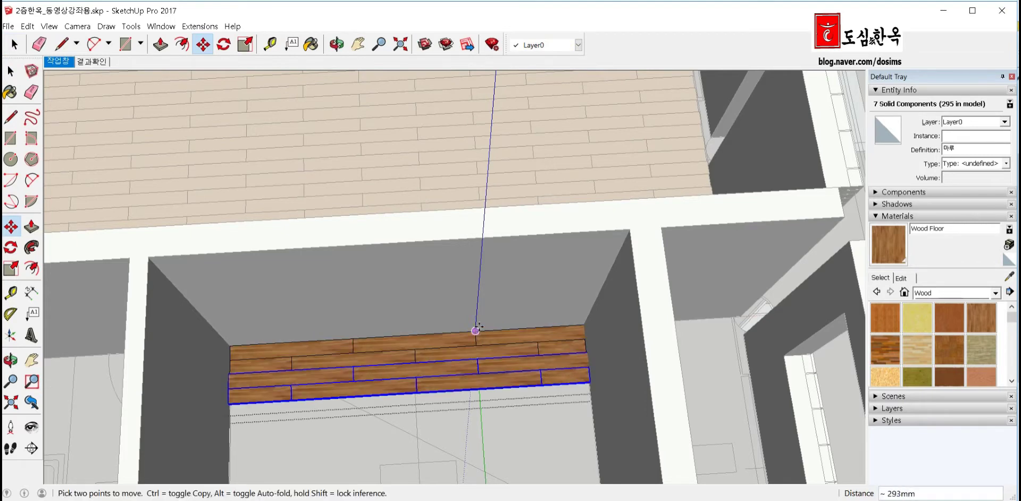
pyautogui.scroll(-5, 481, 319)
pyautogui.write('*5')
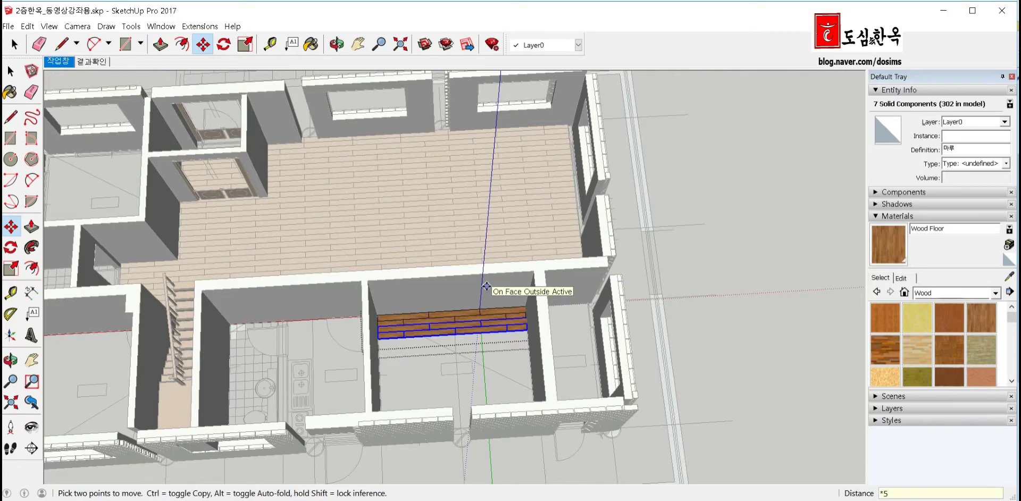
pyautogui.press('Return')
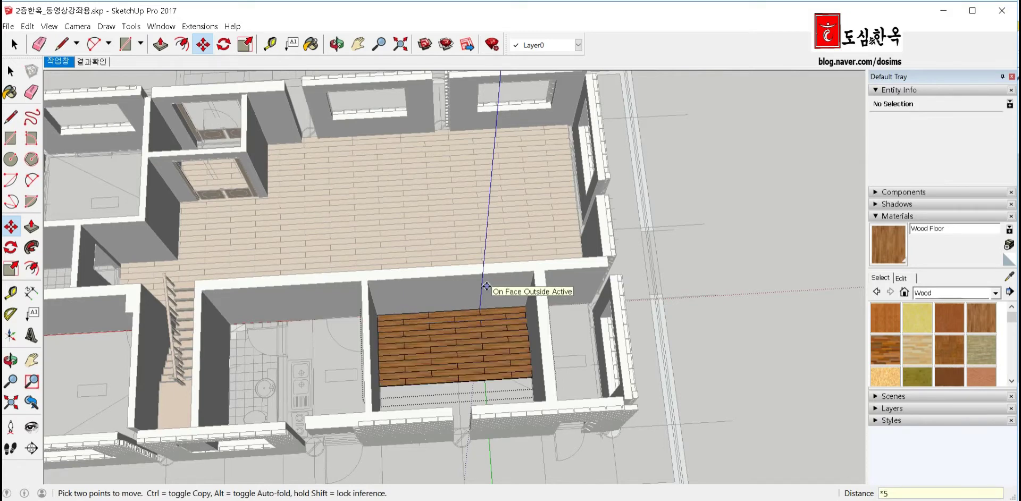
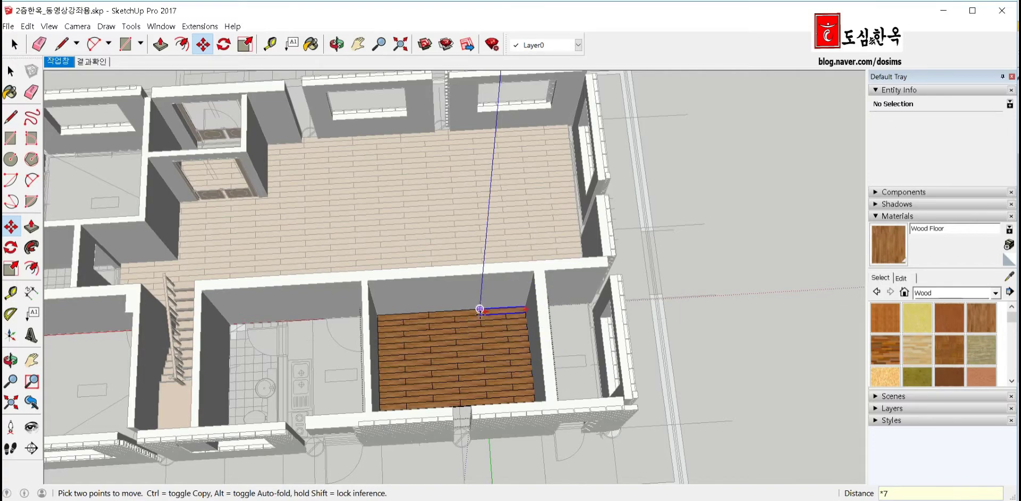
# In Top view, change the plank array to 8 copies
pyautogui.press('F2')
pyautogui.write('q')
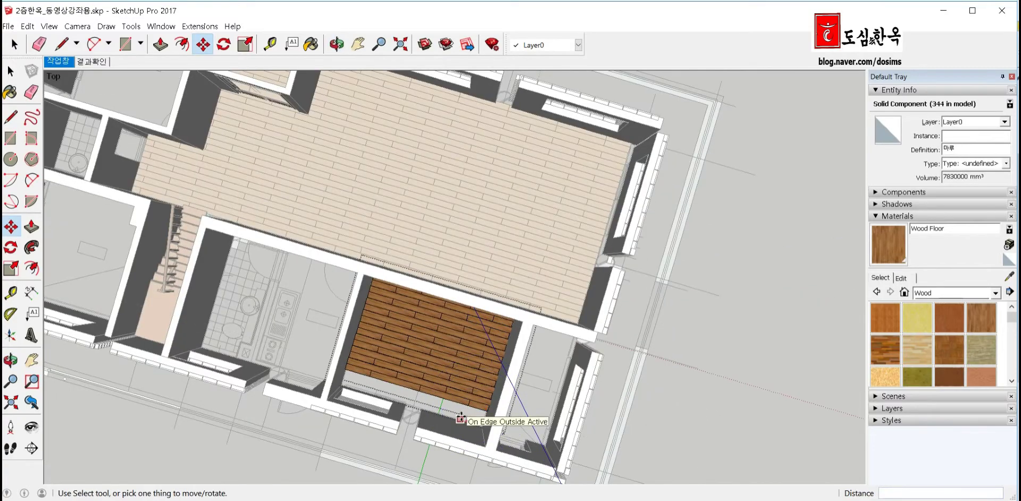
pyautogui.write('*8')
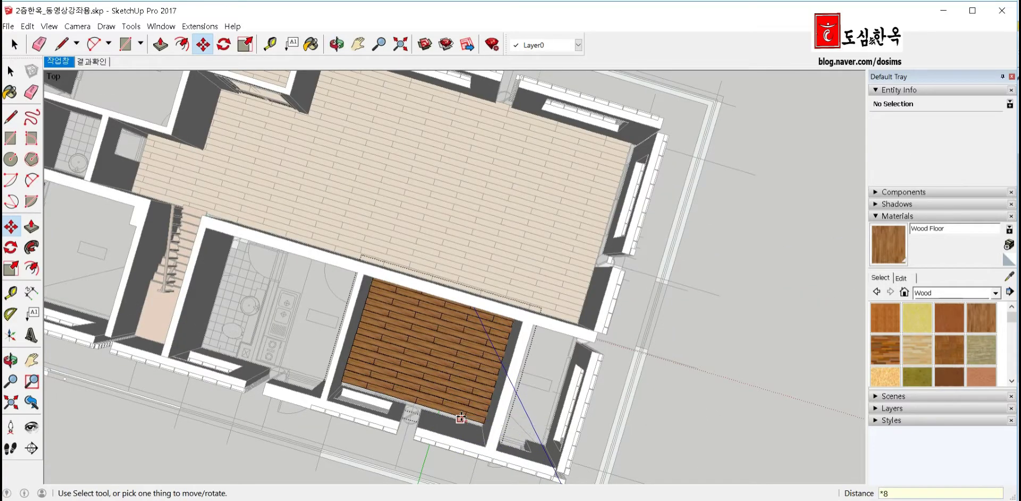
pyautogui.press('space')
pyautogui.scroll(2, 403, 409)
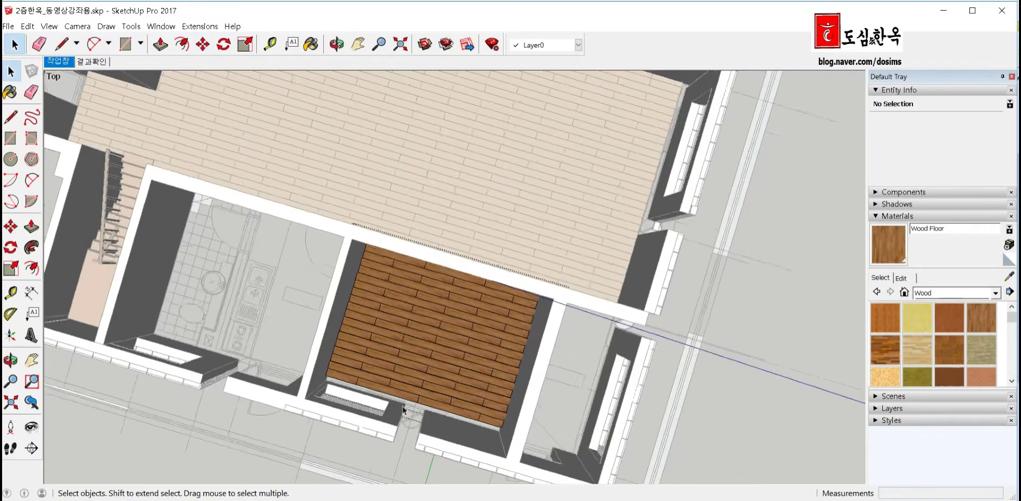
pyautogui.scroll(2, 403, 409)
pyautogui.scroll(1, 363, 366)
# Copy the bottom-row planks into the remaining gap at the front wall, then zoom out
pyautogui.click(419, 375)
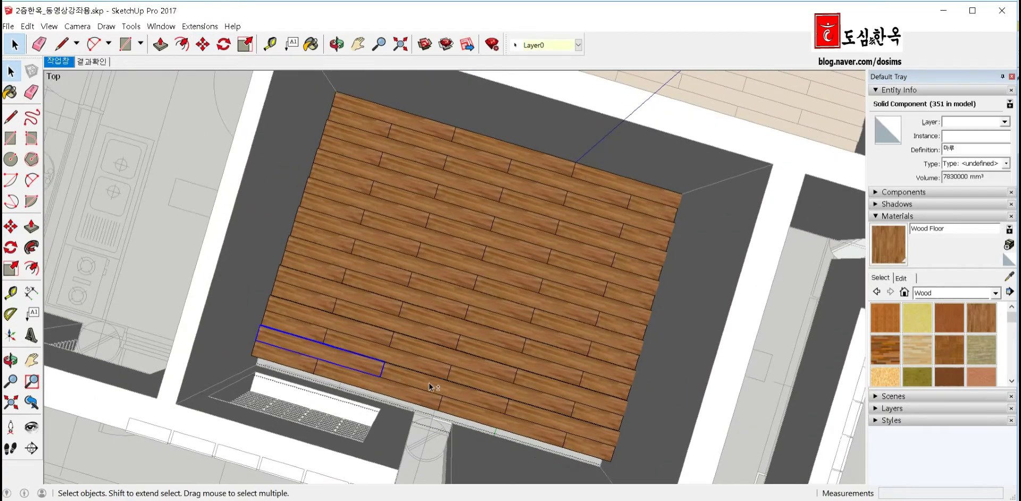
pyautogui.keyDown('ctrl'); pyautogui.click(544, 413); pyautogui.keyUp('ctrl')
pyautogui.moveTo(543, 417)
pyautogui.mouseDown(button='middle')
pyautogui.moveTo(422, 389)
pyautogui.moveTo(436, 387)
pyautogui.mouseUp(button='middle')
pyautogui.press('m')
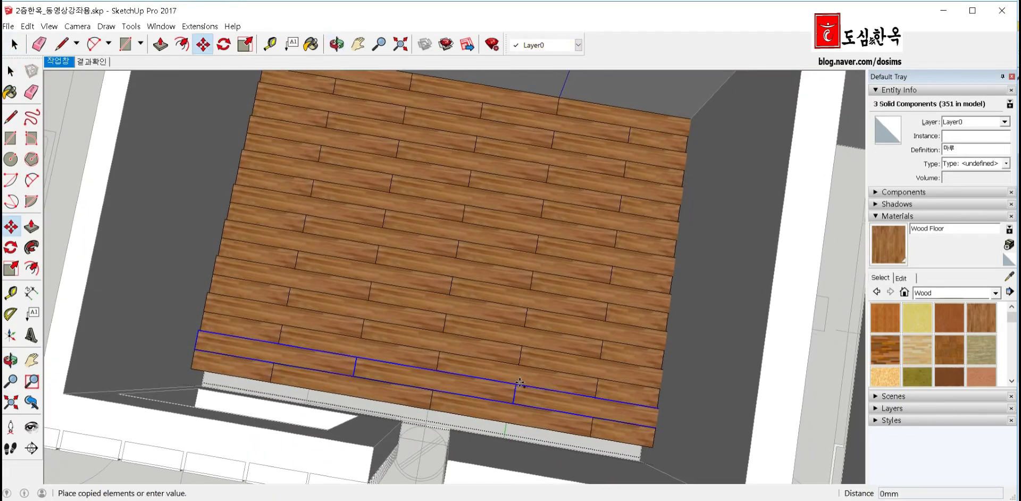
pyautogui.click(505, 420)
pyautogui.scroll(-3, 474, 376)
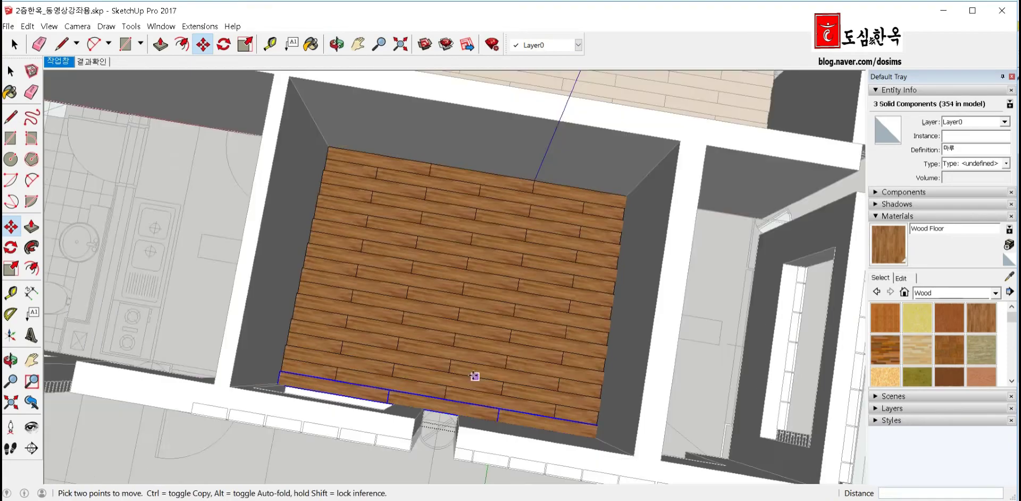
pyautogui.scroll(-3, 474, 376)
pyautogui.moveTo(474, 376)
pyautogui.mouseDown(button='middle')
pyautogui.moveTo(674, 416)
pyautogui.moveTo(549, 408)
pyautogui.moveTo(670, 359)
pyautogui.mouseUp(button='middle')
pyautogui.press('space')
pyautogui.scroll(-3, 674, 416)
pyautogui.press('space')
pyautogui.scroll(-2, 670, 360)
# Paste the copied wooden board into the room left of the stairs
pyautogui.scroll(3, 575, 410)
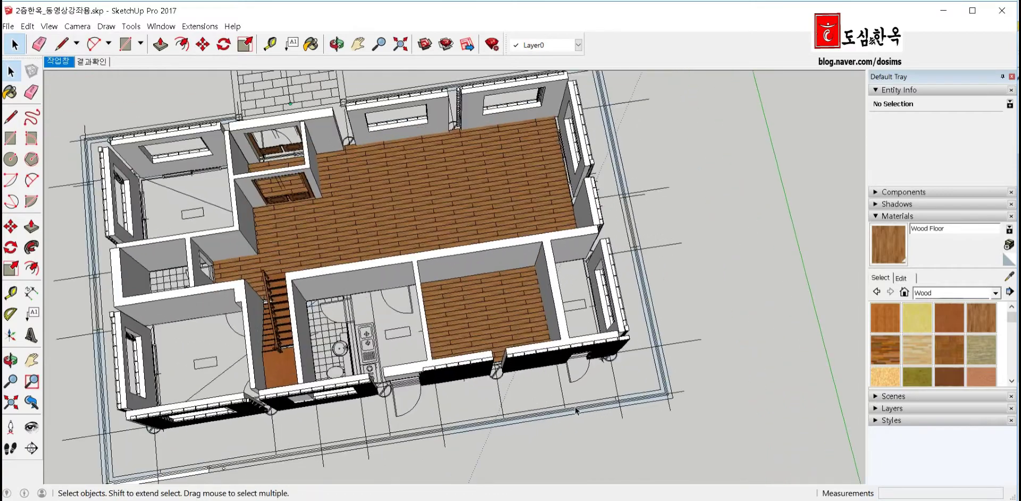
pyautogui.moveTo(576, 410); pyautogui.dragTo(532, 438, button='middle')
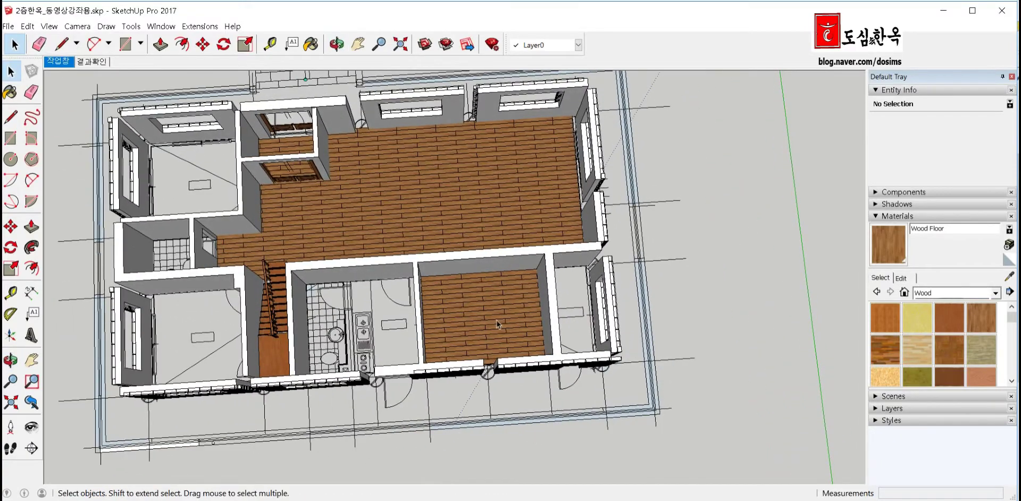
pyautogui.scroll(2, 497, 325)
pyautogui.scroll(1, 531, 329)
pyautogui.scroll(1, 615, 300)
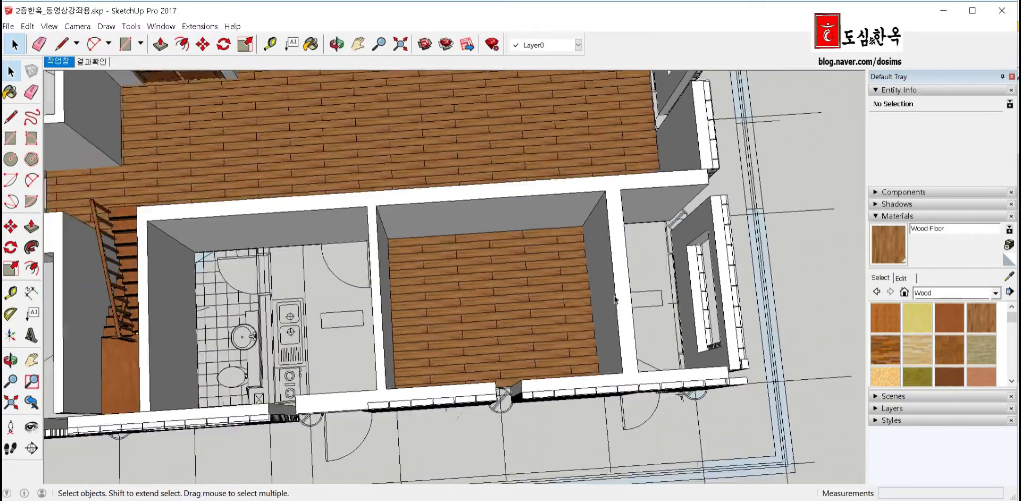
pyautogui.scroll(-4, 615, 299)
pyautogui.scroll(2, 373, 287)
pyautogui.scroll(2, 369, 289)
pyautogui.scroll(2, 344, 277)
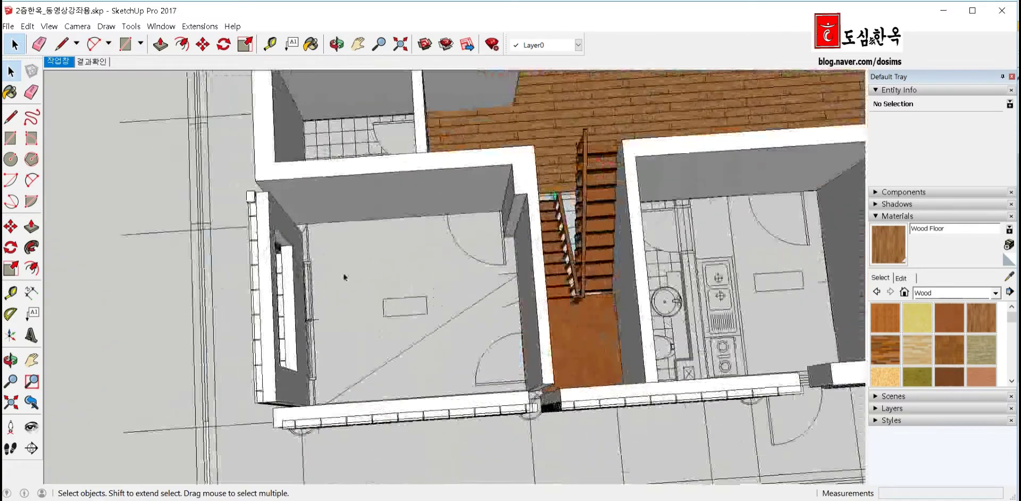
pyautogui.moveTo(344, 276); pyautogui.dragTo(327, 280, button='middle')
pyautogui.hotkey('ctrl', 'v')
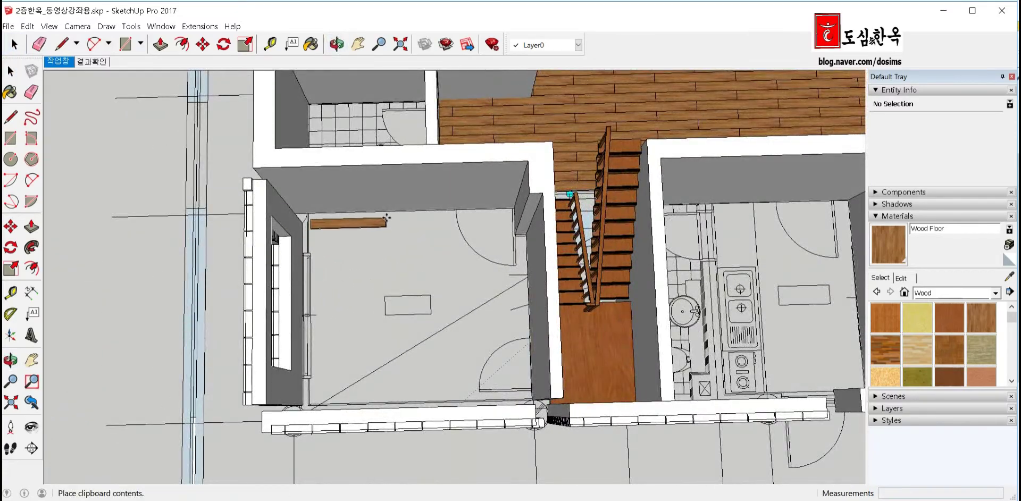
pyautogui.click(388, 211)
# Set the board into the wall corner and copy it 1200mm to the right
pyautogui.scroll(1, 374, 224)
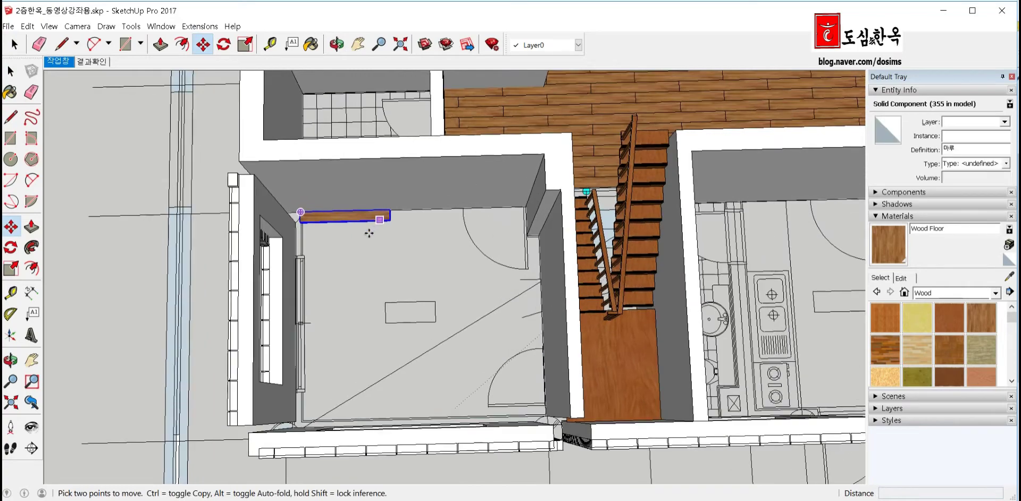
pyautogui.scroll(1, 306, 223)
pyautogui.scroll(2, 295, 213)
pyautogui.scroll(2, 296, 211)
pyautogui.scroll(1, 290, 218)
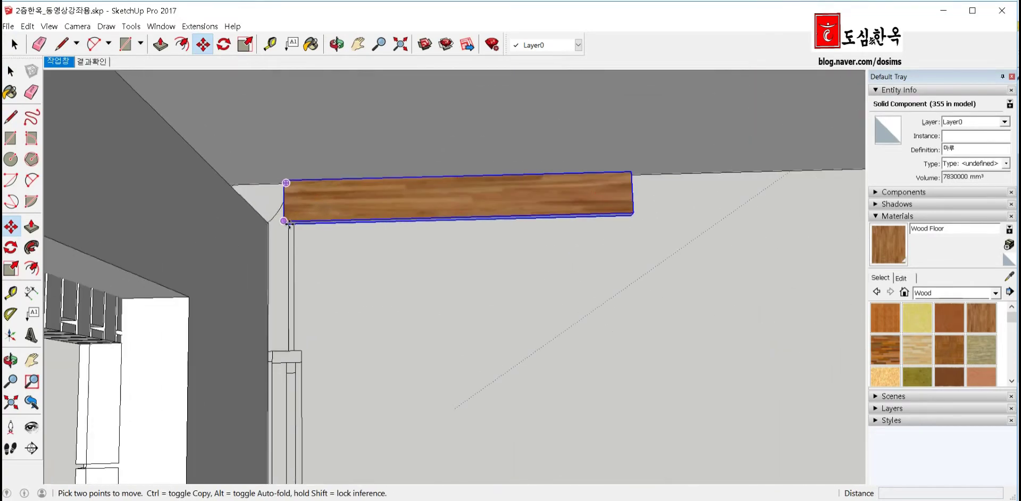
pyautogui.click(286, 223)
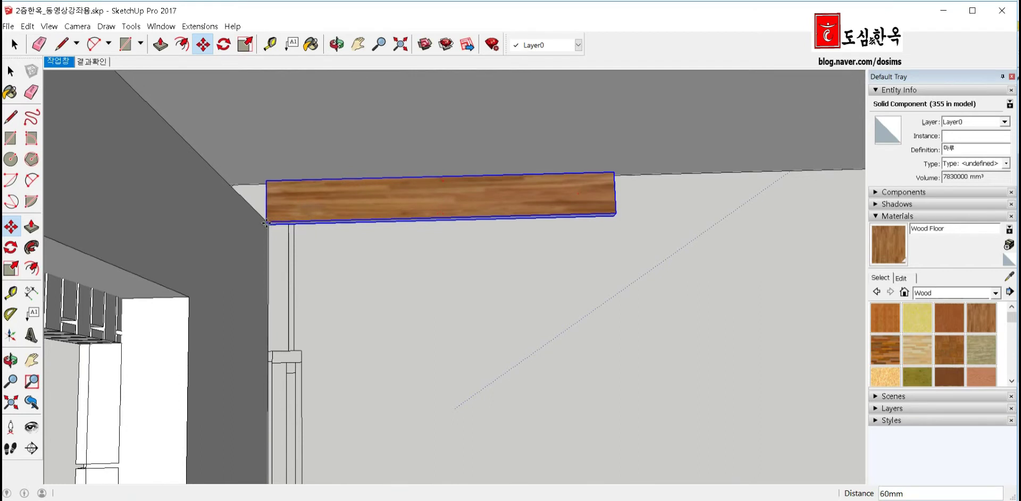
pyautogui.press('ctrl')
pyautogui.click(267, 221)
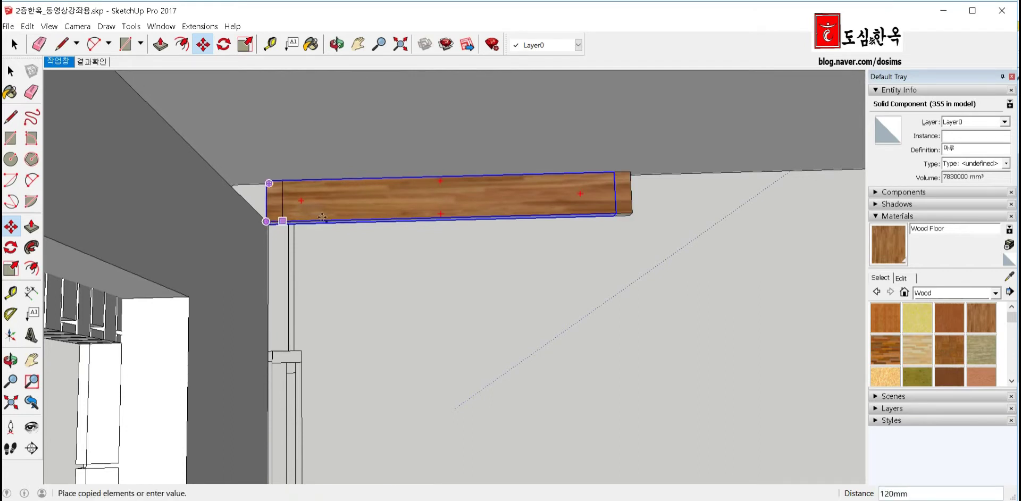
pyautogui.click(615, 213)
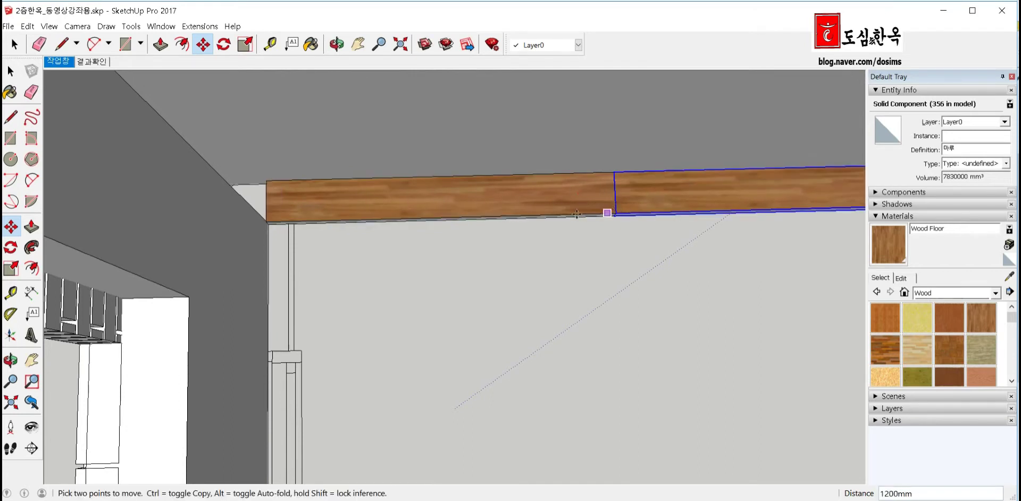
pyautogui.press('space')
pyautogui.scroll(-3, 298, 196)
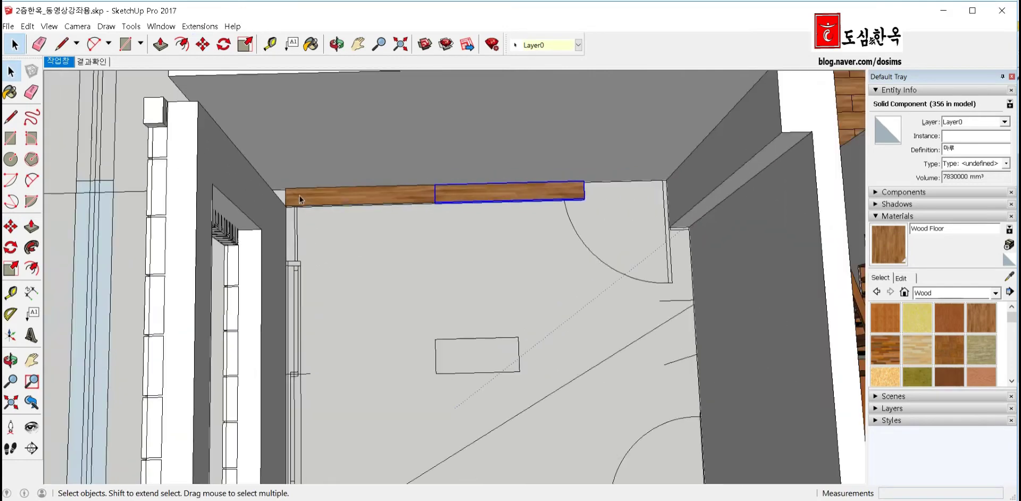
# Group the two back-wall boards into one group
pyautogui.keyDown('shift'); pyautogui.click(378, 201); pyautogui.keyUp('shift')
pyautogui.rightClick(378, 200)
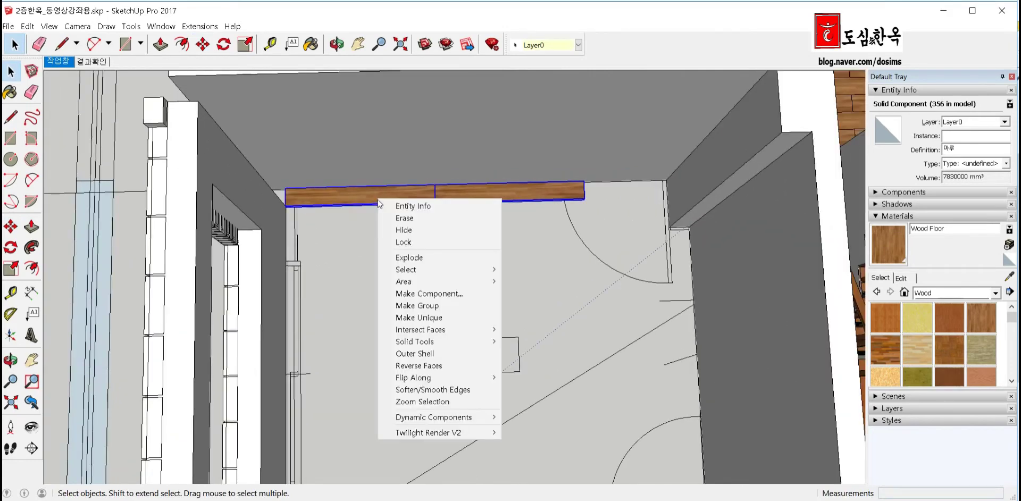
pyautogui.click(417, 305)
pyautogui.scroll(2, 567, 201)
pyautogui.scroll(2, 534, 201)
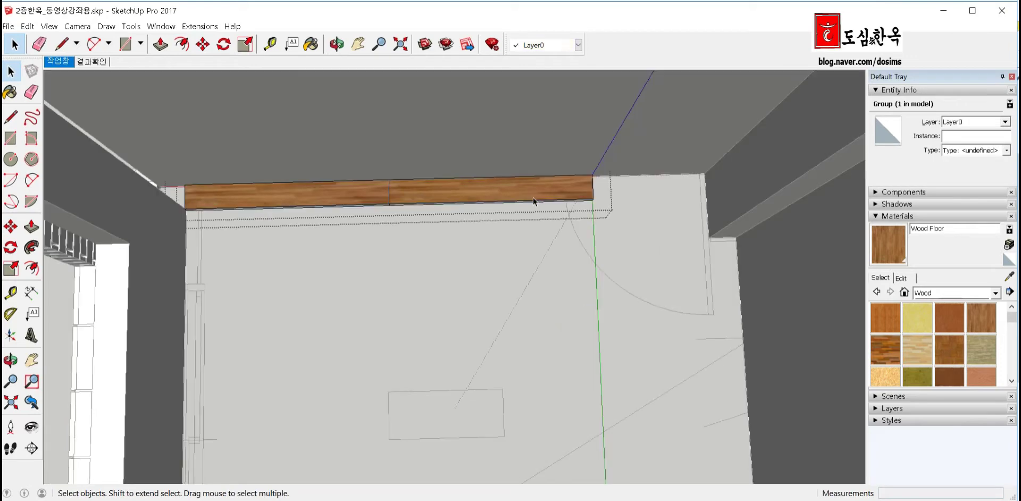
pyautogui.press('Escape')
# Copy the boards along the back wall to extend the row to its right end
pyautogui.press('m')
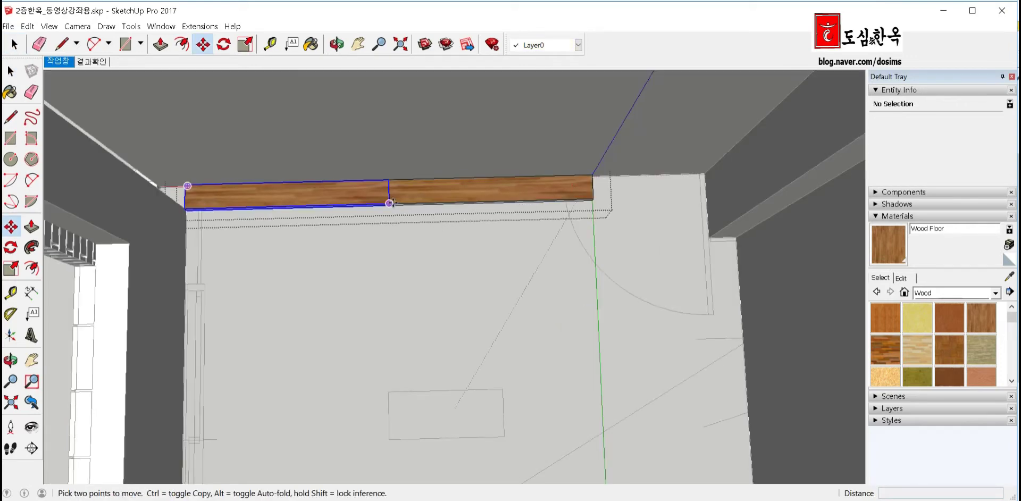
pyautogui.press('ctrl')
pyautogui.click(390, 203)
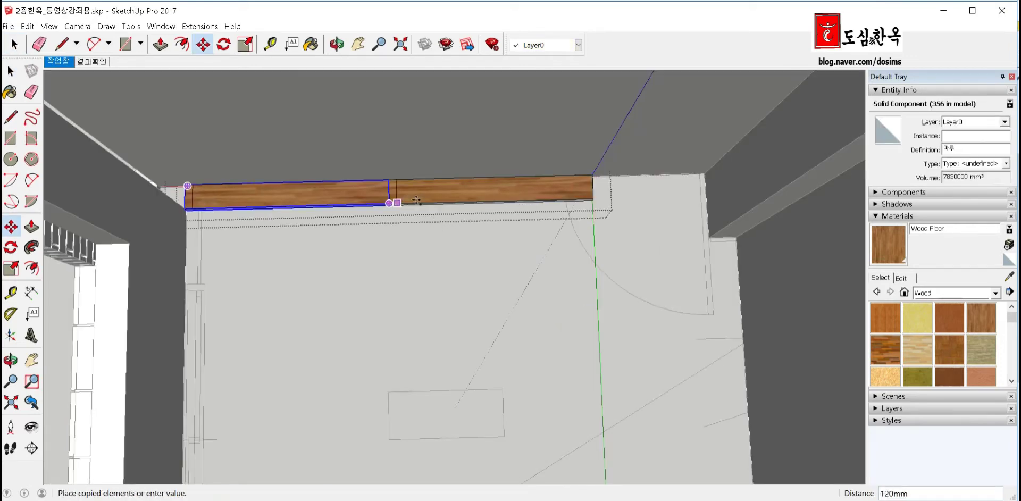
pyautogui.click(600, 193)
pyautogui.press('space')
pyautogui.press('Escape')
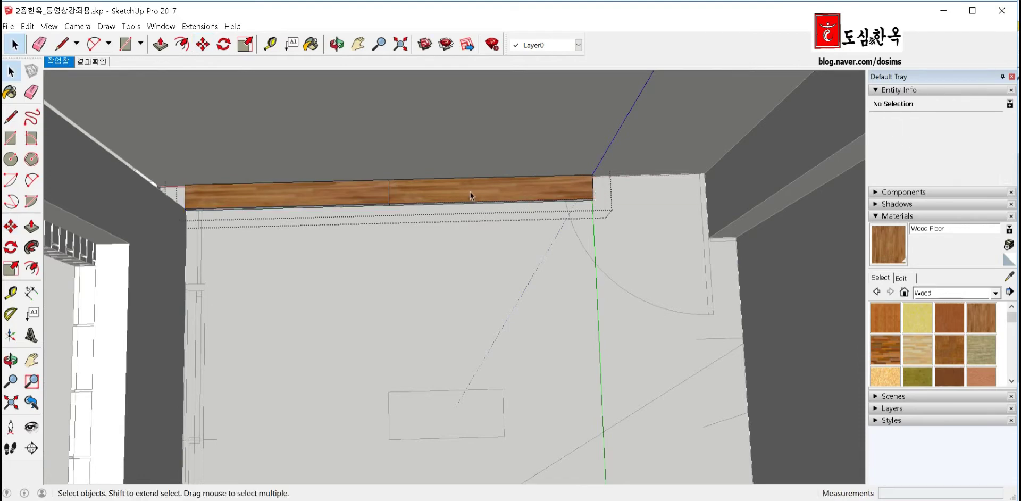
pyautogui.click(459, 203)
pyautogui.press('m')
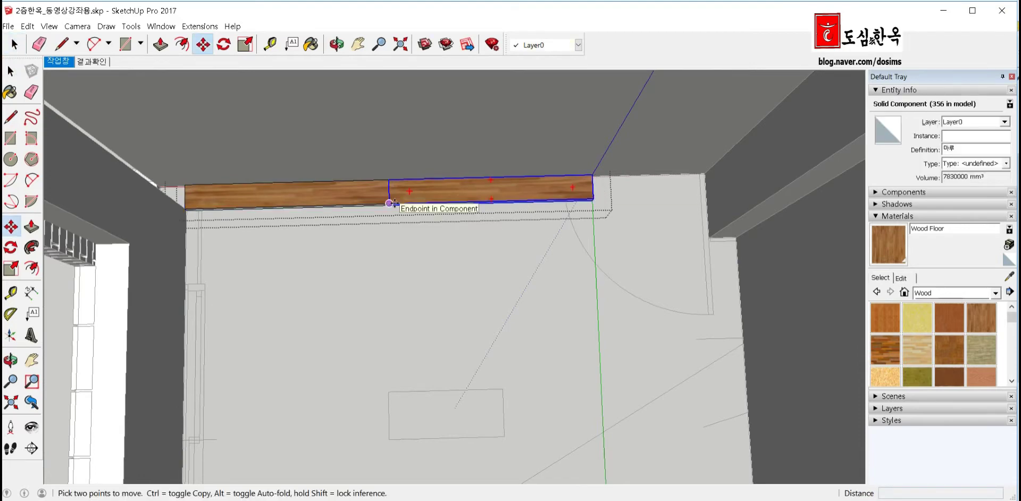
pyautogui.press('ctrl')
pyautogui.click(390, 203)
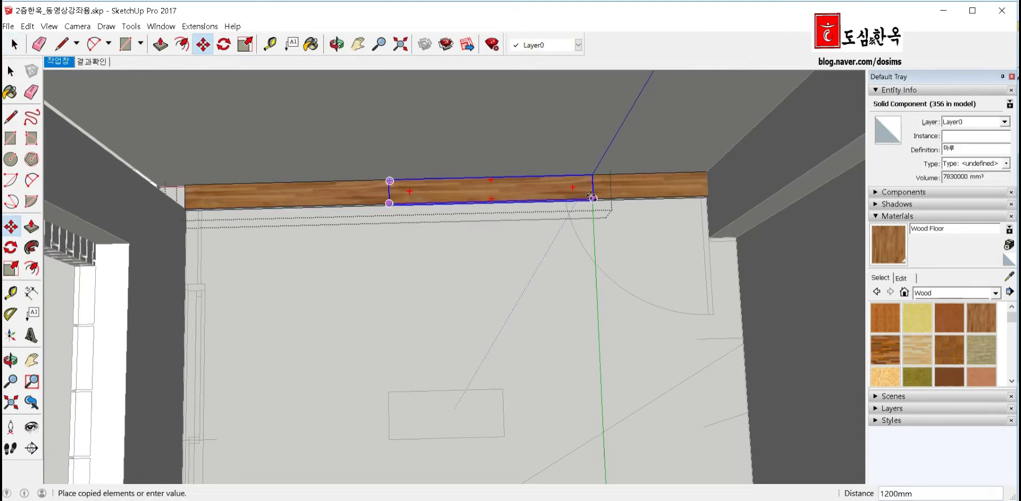
pyautogui.click(592, 197)
# Scale the end board shorter so the row stops at the wall, then view the room from above
pyautogui.moveTo(570, 237)
pyautogui.mouseDown(button='middle')
pyautogui.moveTo(356, 186)
pyautogui.moveTo(406, 187)
pyautogui.moveTo(610, 296)
pyautogui.moveTo(504, 294)
pyautogui.moveTo(481, 263)
pyautogui.moveTo(251, 87)
pyautogui.moveTo(142, 119)
pyautogui.mouseUp(button='middle')
pyautogui.press('s')
pyautogui.scroll(5, 608, 319)
pyautogui.scroll(3, 360, 346)
pyautogui.scroll(2, 409, 343)
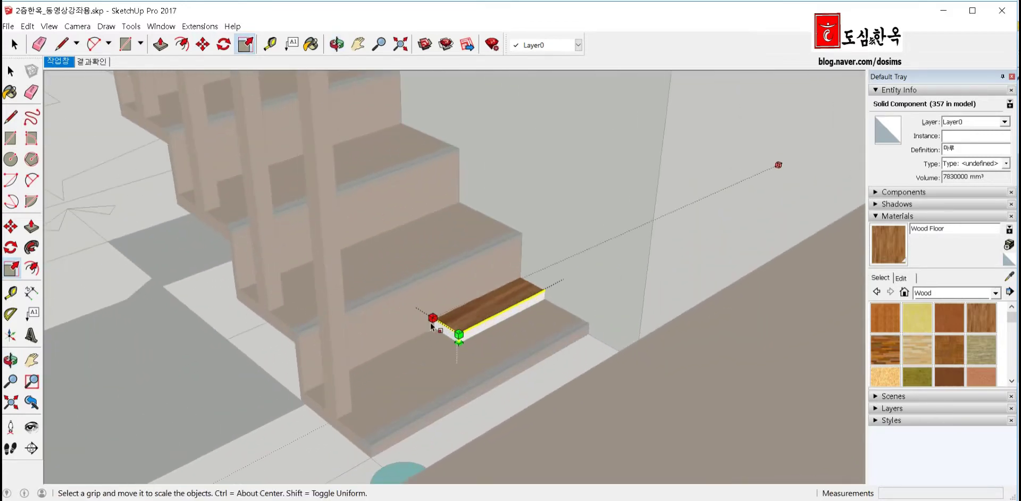
pyautogui.scroll(-3, 431, 326)
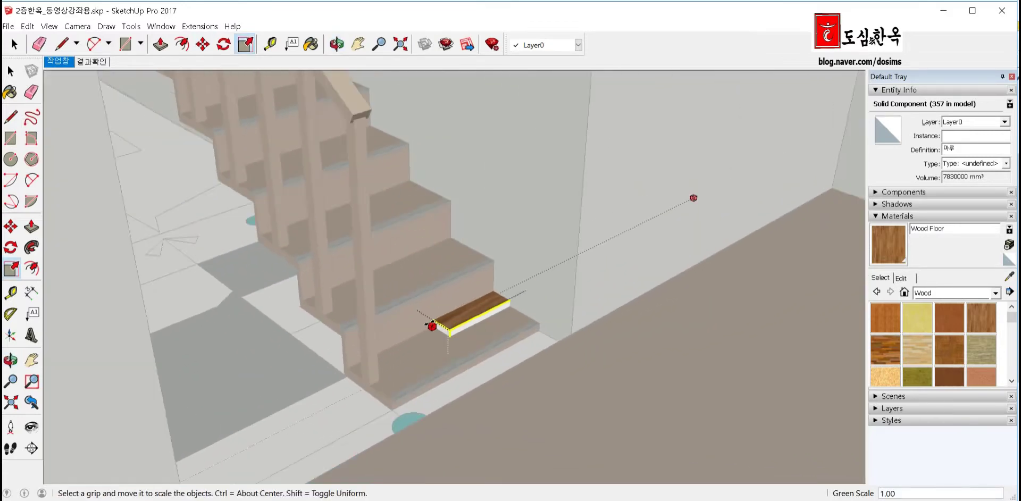
pyautogui.scroll(-3, 480, 282)
pyautogui.moveTo(480, 282)
pyautogui.mouseDown(button='middle')
pyautogui.moveTo(476, 498)
pyautogui.moveTo(486, 471)
pyautogui.moveTo(466, 430)
pyautogui.mouseUp(button='middle')
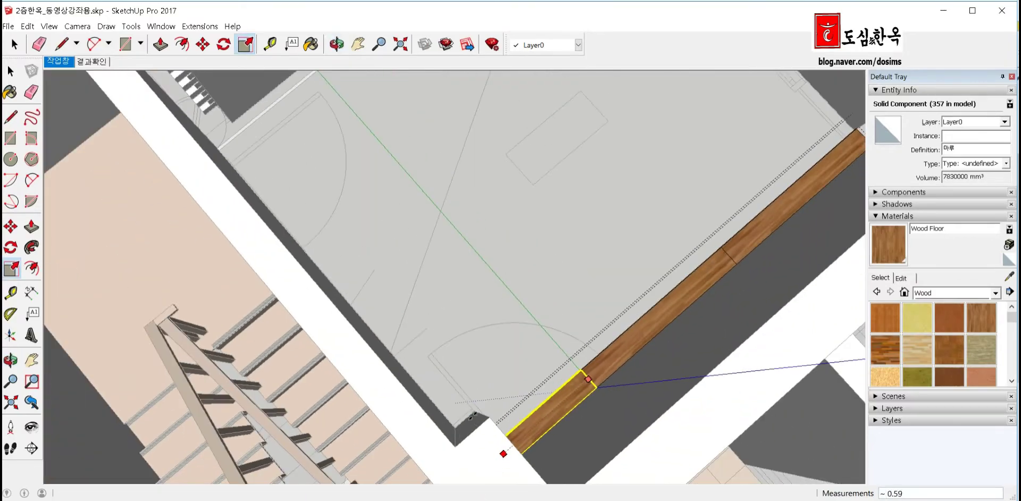
pyautogui.scroll(-3, 456, 369)
pyautogui.click(444, 410)
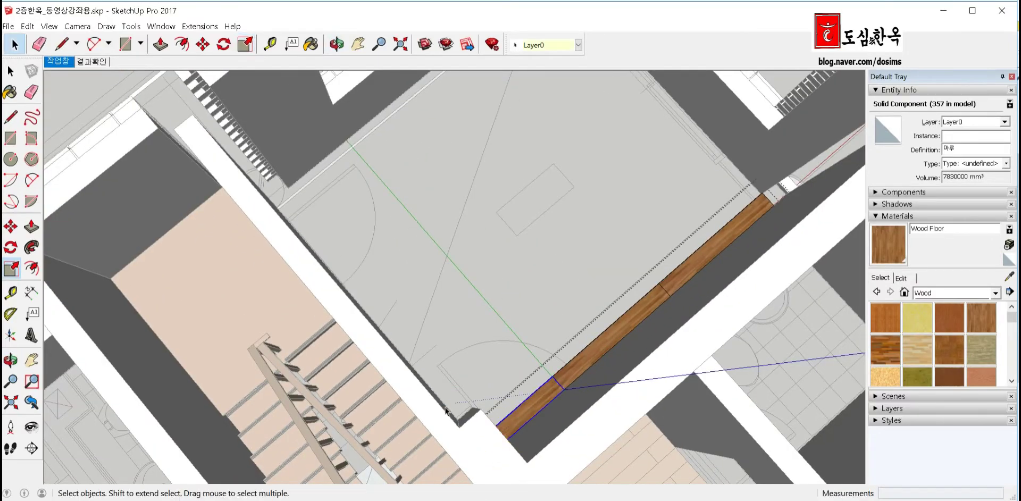
pyautogui.press('space')
pyautogui.moveTo(416, 282)
pyautogui.mouseDown(button='middle')
pyautogui.moveTo(528, 353)
pyautogui.moveTo(656, 315)
pyautogui.mouseUp(button='middle')
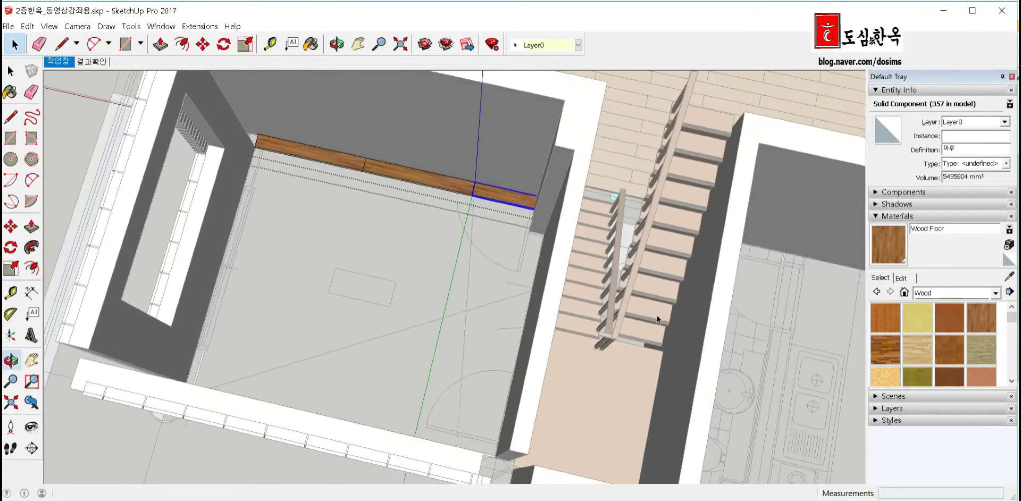
pyautogui.moveTo(272, 211); pyautogui.dragTo(330, 210, button='middle')
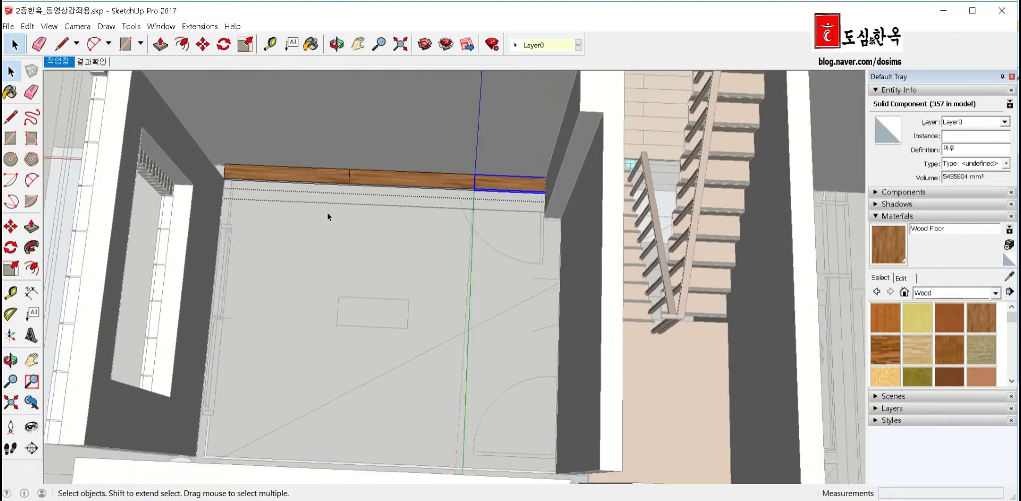
pyautogui.scroll(2, 327, 212)
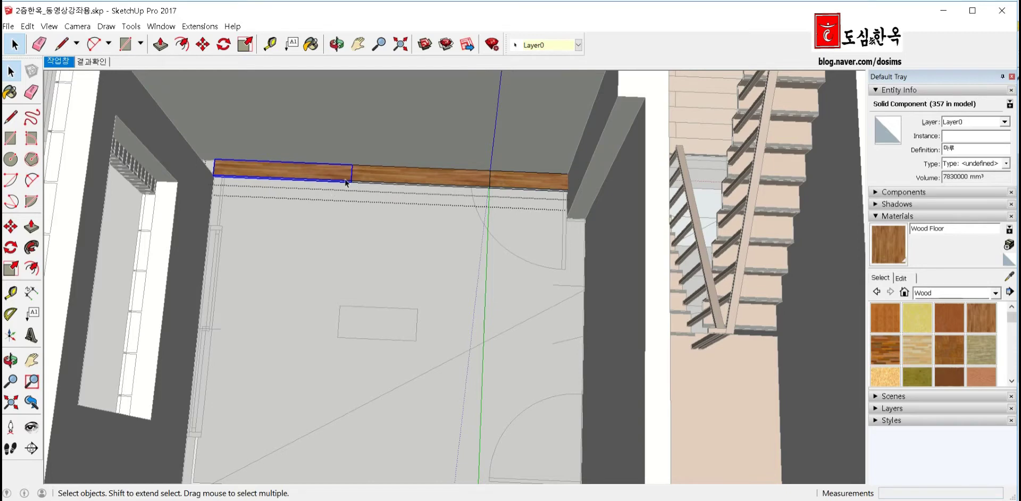
# Copy a floor board to start a second row below the first, deleting the misplaced extra copy
pyautogui.click(215, 160)
pyautogui.press('ctrl')
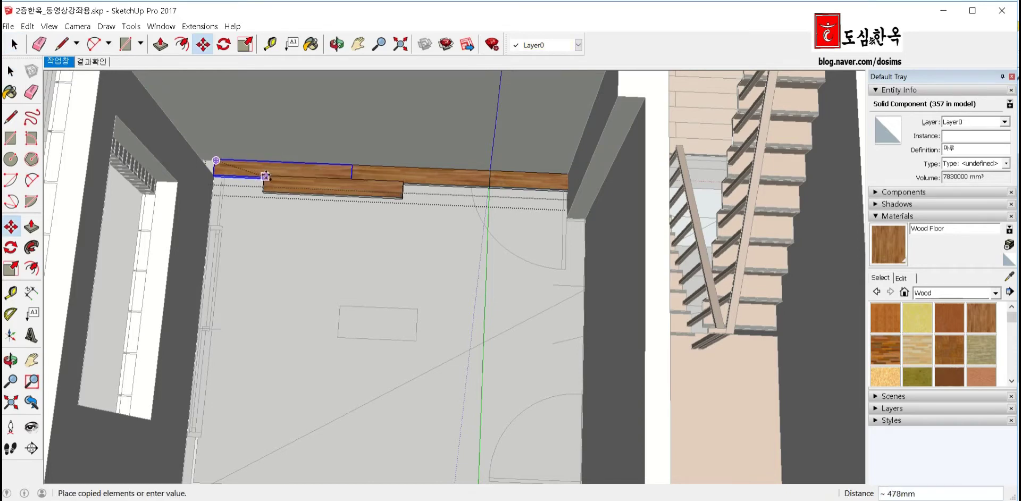
pyautogui.click(282, 177)
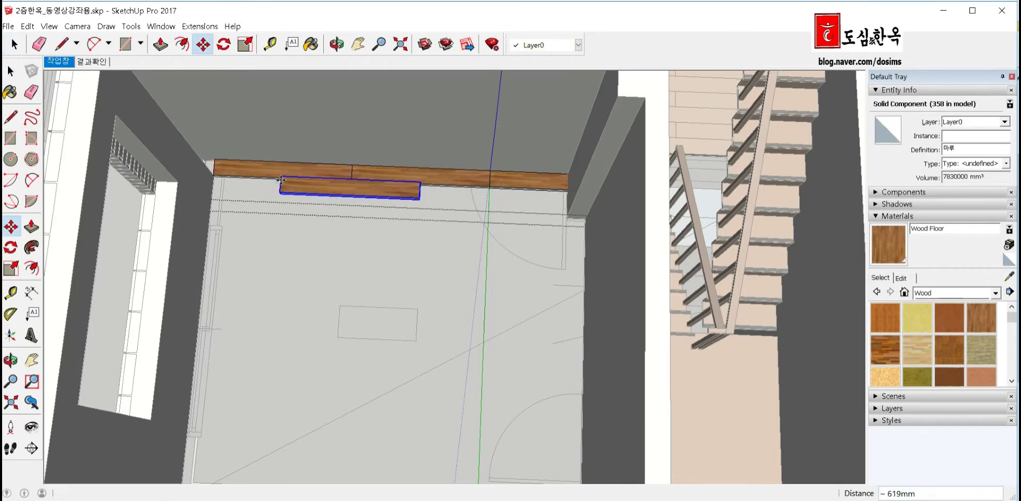
pyautogui.click(282, 177)
pyautogui.press('ctrl')
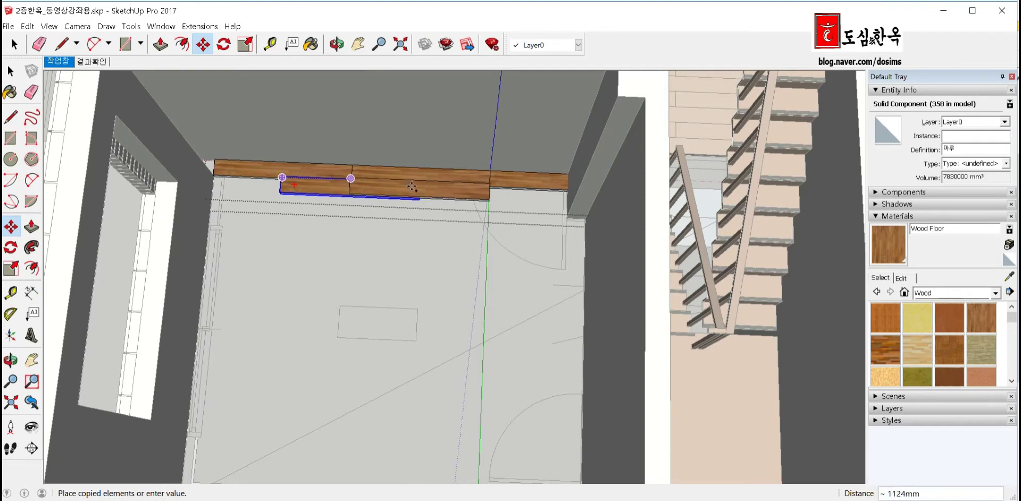
pyautogui.scroll(2, 420, 183)
pyautogui.scroll(2, 420, 186)
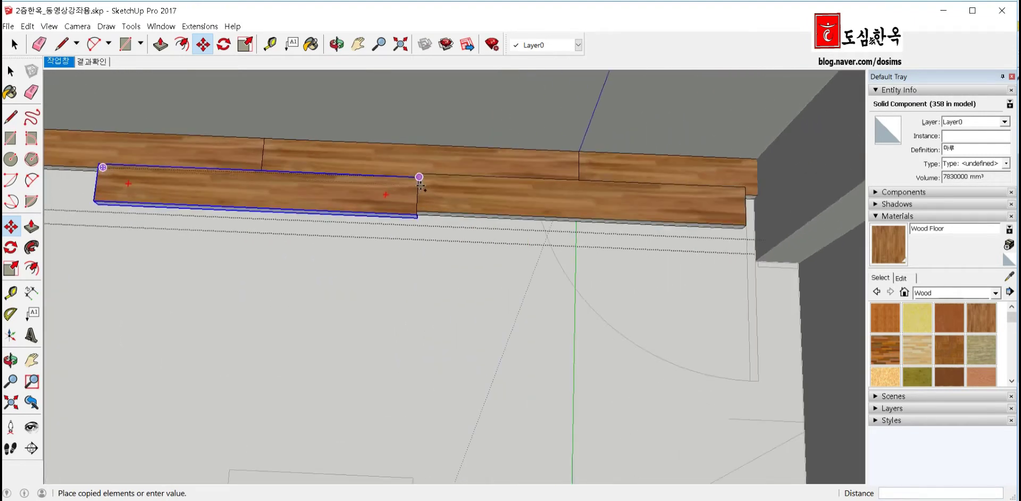
pyautogui.click(418, 193)
pyautogui.scroll(2, 420, 192)
pyautogui.scroll(1, 417, 188)
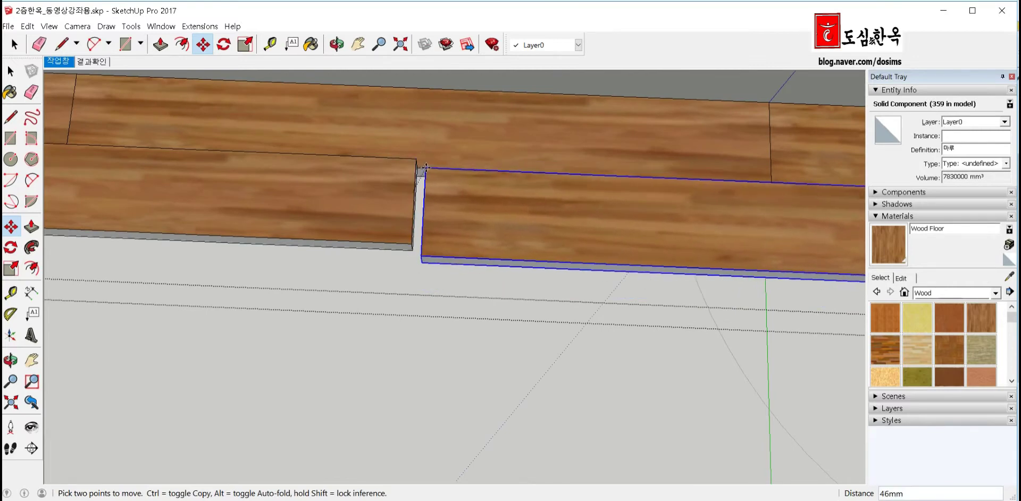
pyautogui.press('space')
pyautogui.scroll(-2, 416, 180)
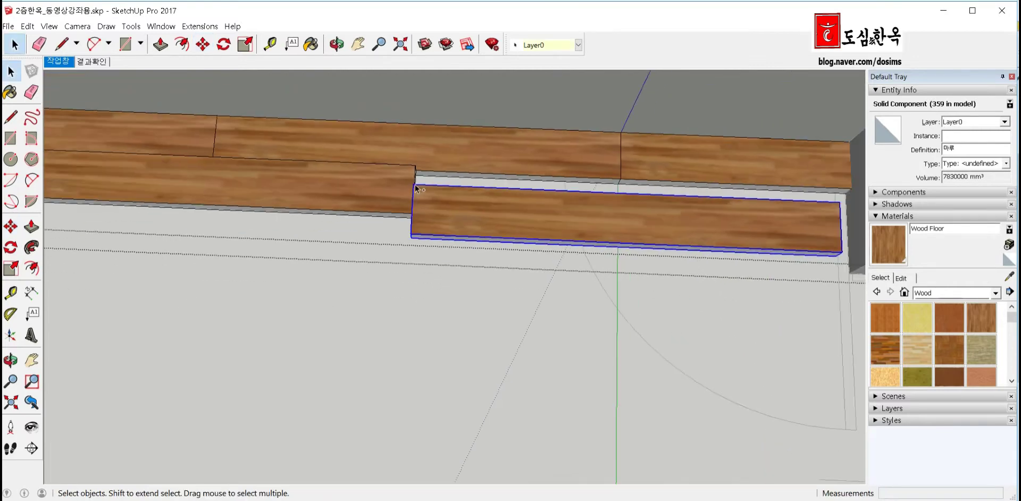
pyautogui.press('Delete')
# Copy the short second-row board 1200mm along the row, then 2400mm further
pyautogui.moveTo(442, 188)
pyautogui.mouseDown(button='middle')
pyautogui.moveTo(314, 183)
pyautogui.moveTo(476, 166)
pyautogui.mouseUp(button='middle')
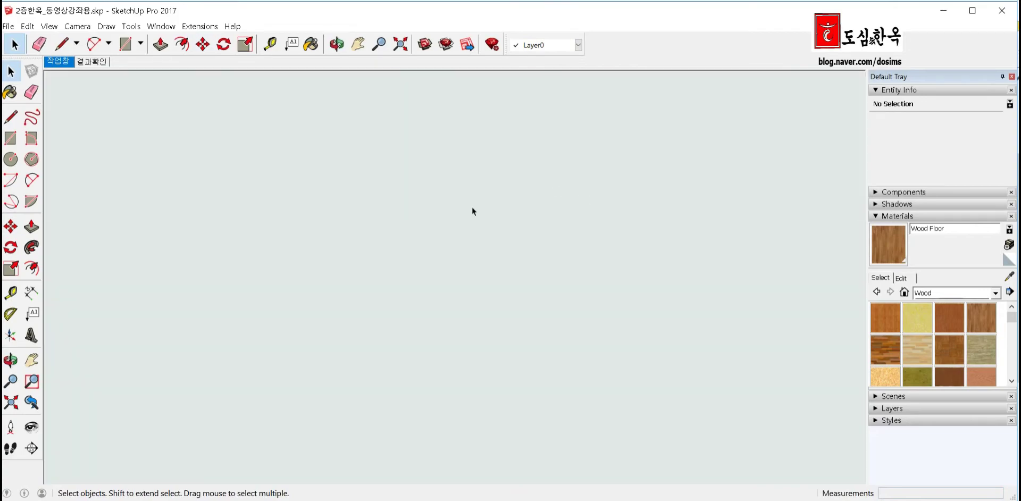
pyautogui.click(10, 401)
pyautogui.scroll(1, 342, 290)
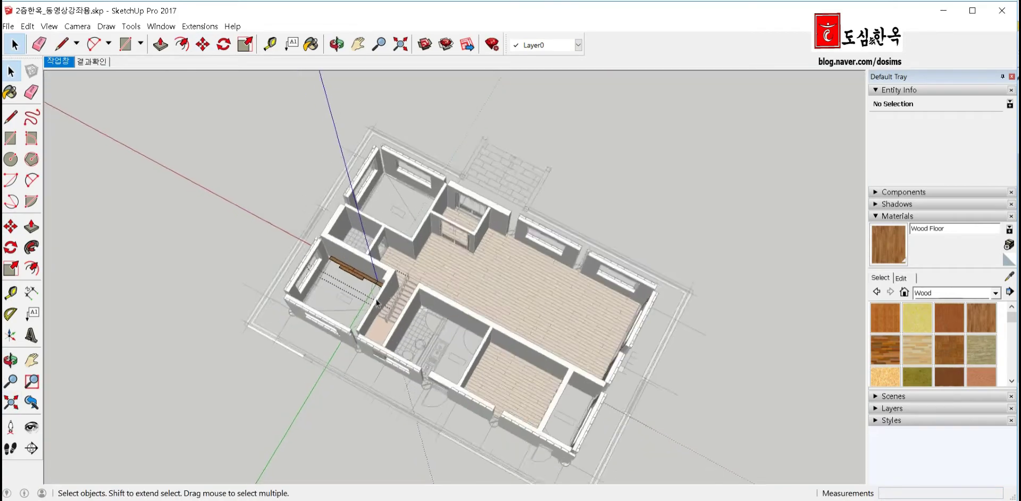
pyautogui.scroll(2, 342, 289)
pyautogui.scroll(2, 342, 289)
pyautogui.scroll(2, 342, 289)
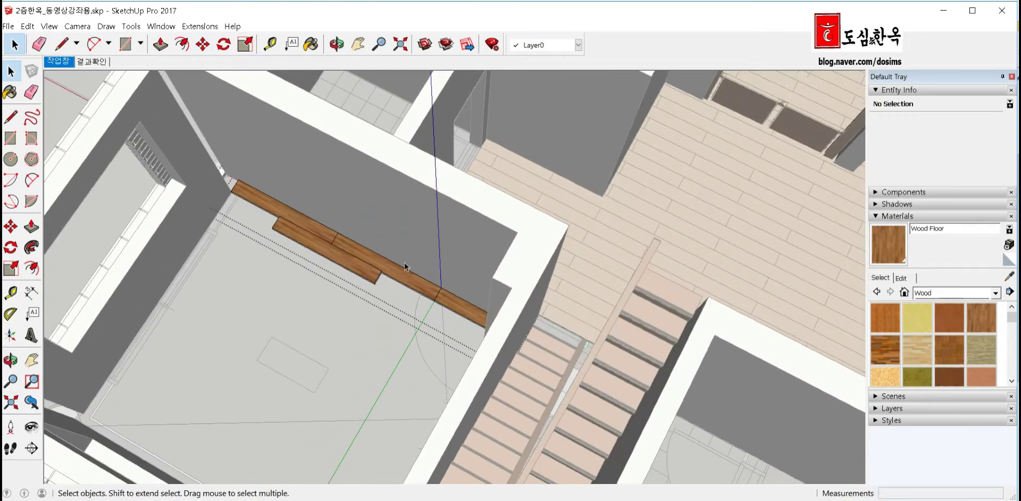
pyautogui.moveTo(440, 271)
pyautogui.mouseDown(button='middle')
pyautogui.moveTo(381, 281)
pyautogui.moveTo(378, 264)
pyautogui.moveTo(319, 251)
pyautogui.moveTo(383, 234)
pyautogui.moveTo(378, 277)
pyautogui.moveTo(452, 375)
pyautogui.mouseUp(button='middle')
pyautogui.scroll(3, 381, 281)
pyautogui.scroll(2, 381, 274)
pyautogui.scroll(2, 320, 247)
pyautogui.click(367, 259)
pyautogui.press('m')
pyautogui.scroll(2, 738, 303)
pyautogui.scroll(-2, 684, 298)
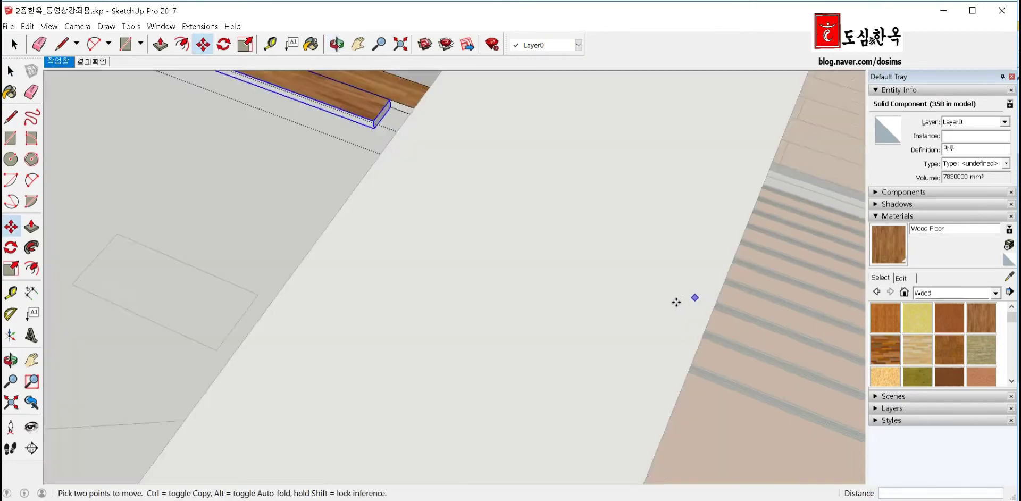
pyautogui.moveTo(683, 298)
pyautogui.mouseDown(button='middle')
pyautogui.moveTo(390, 277)
pyautogui.moveTo(456, 319)
pyautogui.mouseUp(button='middle')
pyautogui.scroll(-3, 547, 307)
pyautogui.scroll(-2, 469, 277)
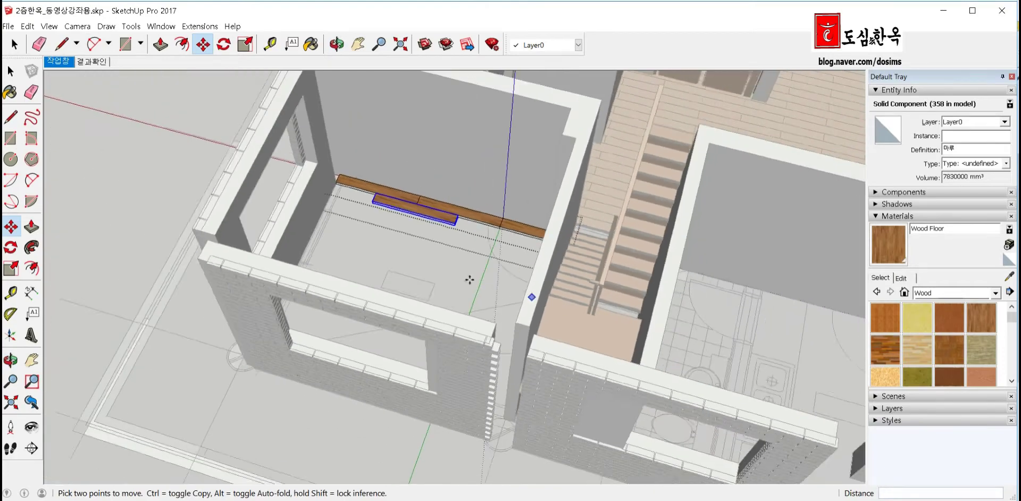
pyautogui.scroll(2, 373, 201)
pyautogui.moveTo(374, 201); pyautogui.dragTo(406, 314, button='middle')
pyautogui.scroll(3, 365, 182)
pyautogui.scroll(1, 378, 183)
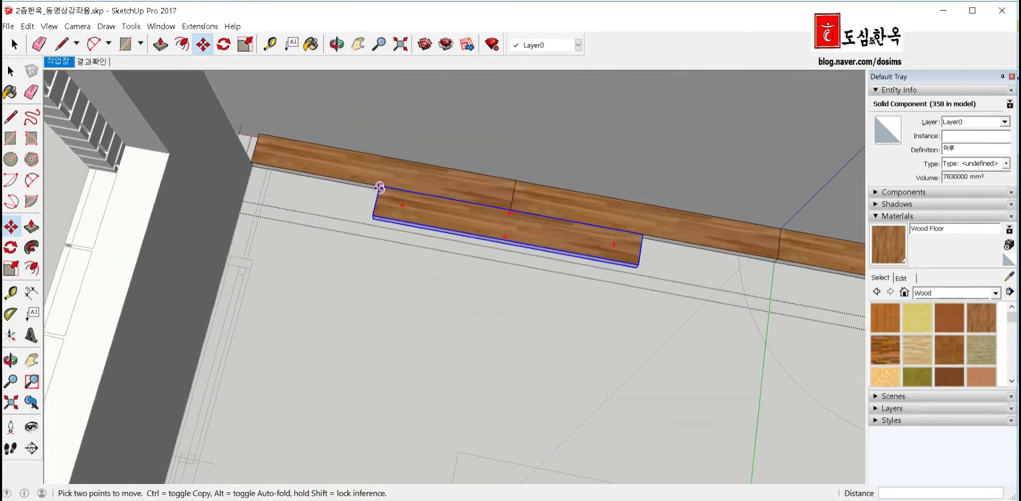
pyautogui.press('ctrl')
pyautogui.click(378, 187)
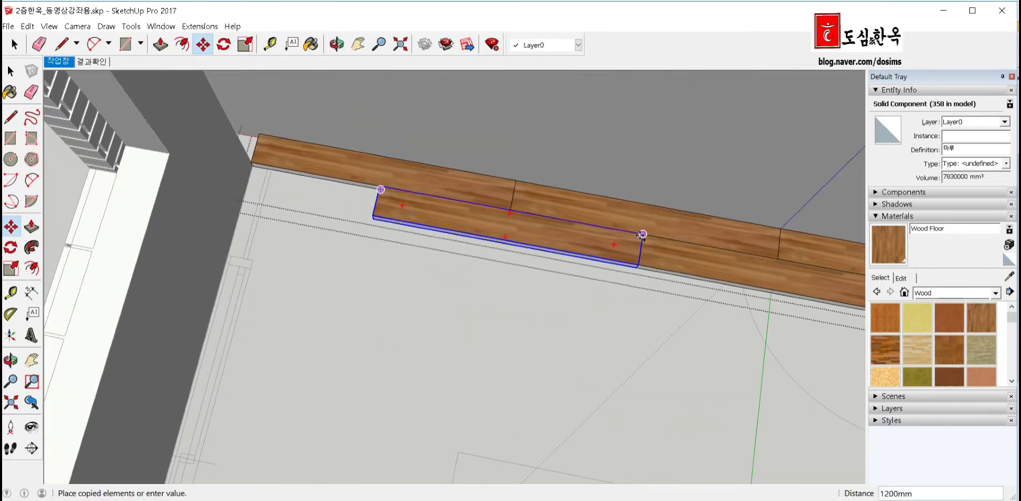
pyautogui.click(641, 235)
pyautogui.scroll(-2, 420, 249)
pyautogui.scroll(-2, 345, 199)
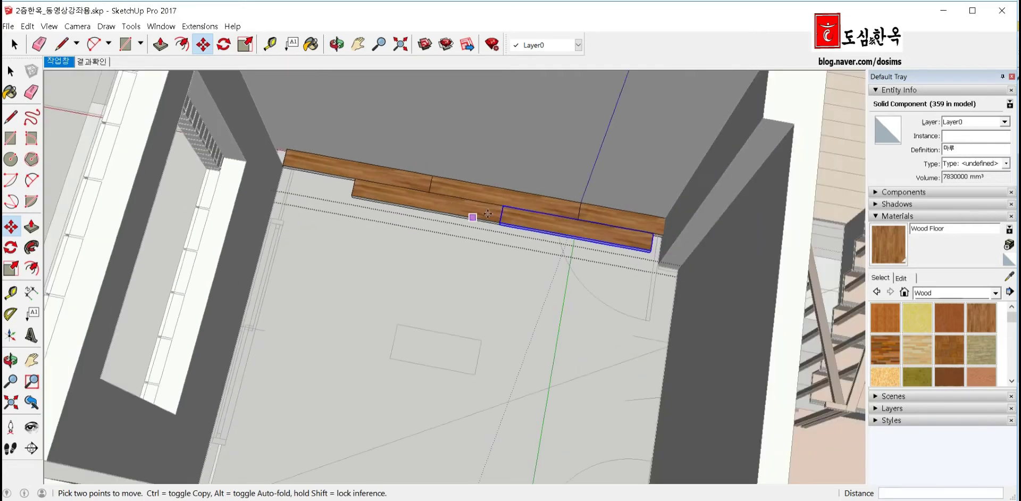
pyautogui.press('ctrl')
pyautogui.click(653, 233)
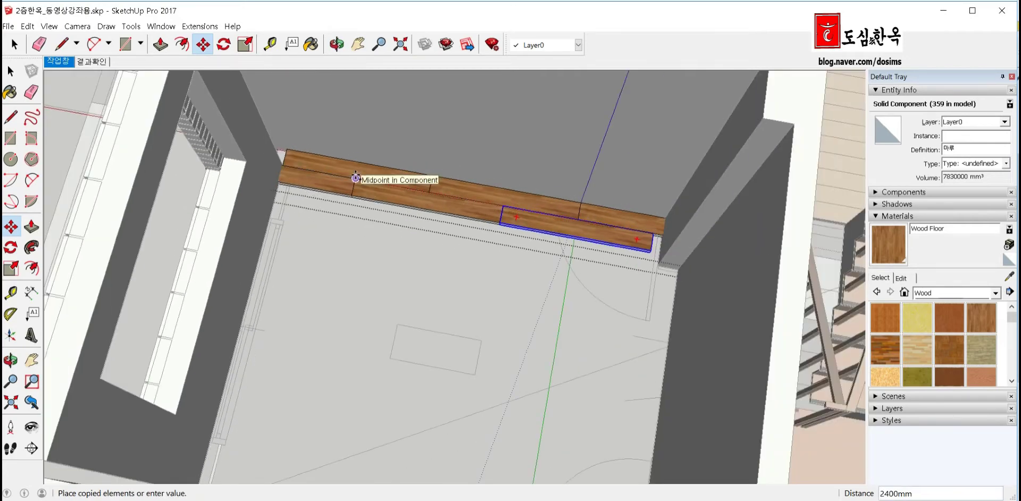
pyautogui.click(355, 178)
# Scale the board running past the wall to half its length (0.50)
pyautogui.moveTo(355, 178)
pyautogui.mouseDown(button='middle')
pyautogui.moveTo(455, 141)
pyautogui.moveTo(420, 203)
pyautogui.mouseUp(button='middle')
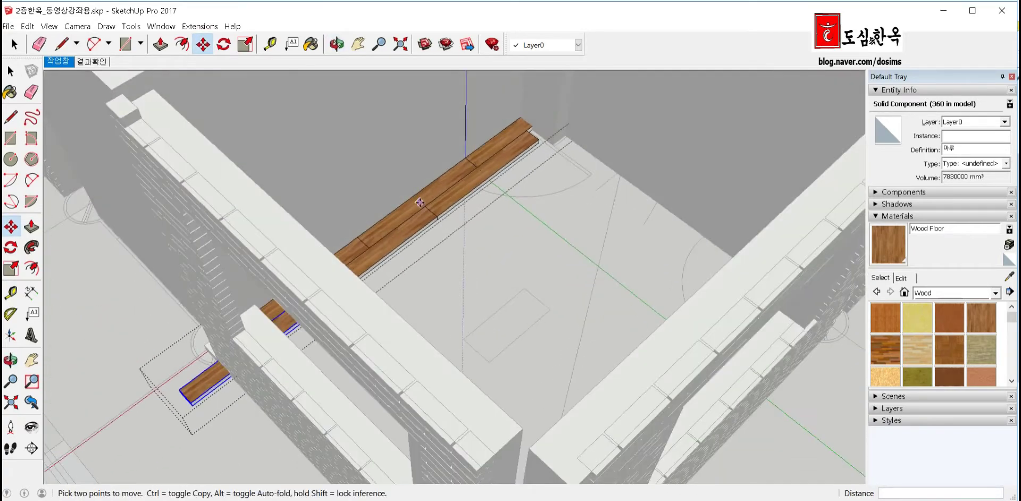
pyautogui.press('s')
pyautogui.scroll(3, 229, 415)
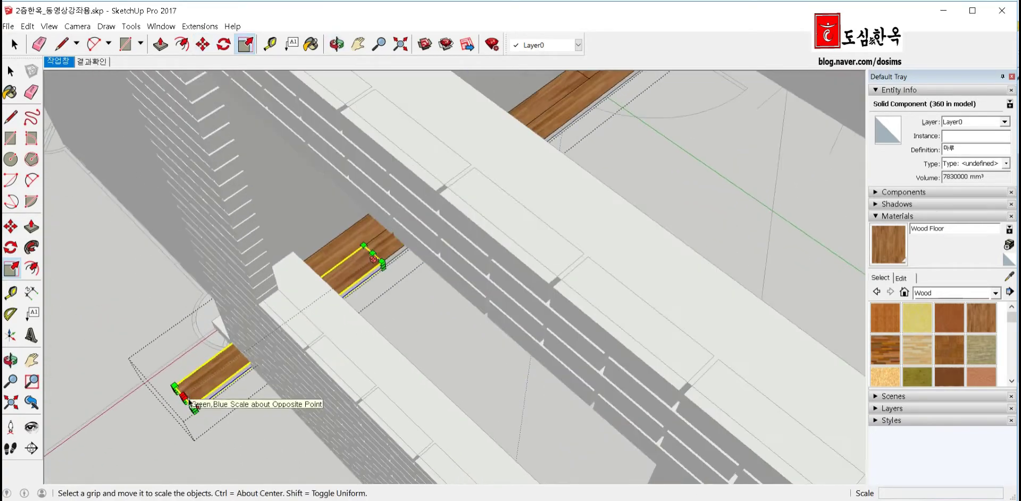
pyautogui.scroll(2, 319, 298)
pyautogui.click(184, 398)
pyautogui.moveTo(372, 255)
pyautogui.mouseDown(button='middle')
pyautogui.moveTo(175, 296)
pyautogui.moveTo(135, 326)
pyautogui.mouseUp(button='middle')
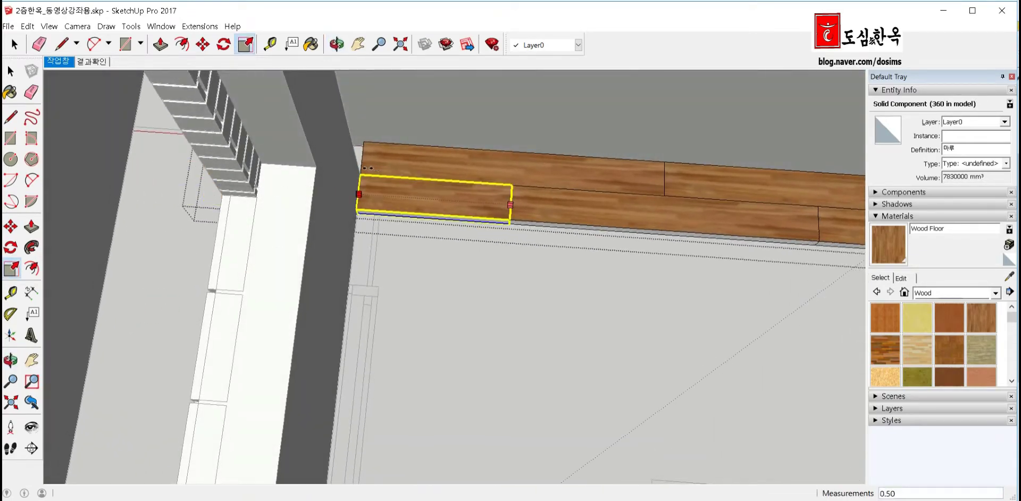
pyautogui.click(510, 205)
pyautogui.press('space')
pyautogui.scroll(-2, 238, 198)
pyautogui.scroll(-2, 238, 198)
pyautogui.moveTo(202, 216)
pyautogui.mouseDown(button='middle')
pyautogui.moveTo(585, 243)
pyautogui.moveTo(499, 250)
pyautogui.mouseUp(button='middle')
pyautogui.scroll(2, 552, 213)
pyautogui.scroll(2, 547, 218)
# Copy the right front board to the right end of the row
pyautogui.click(535, 228)
pyautogui.press('m')
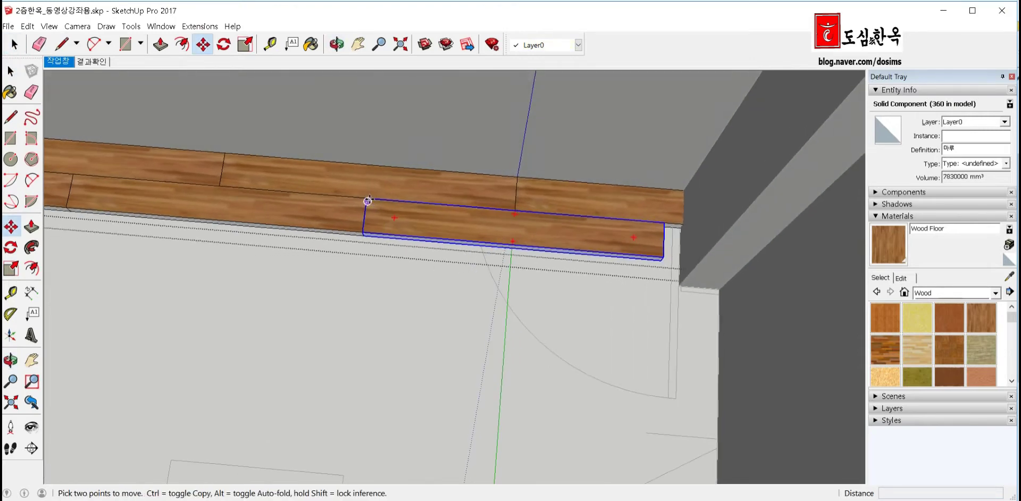
pyautogui.click(368, 201)
pyautogui.press('ctrl')
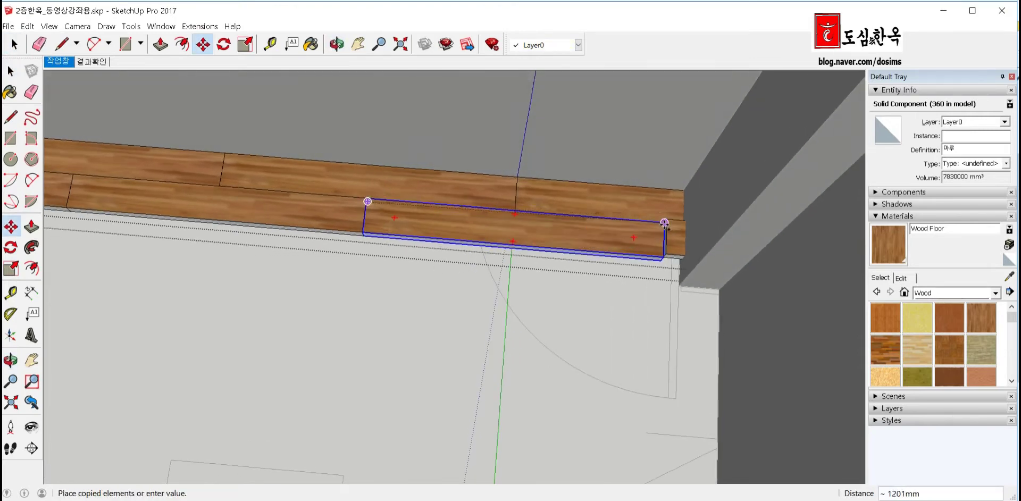
pyautogui.click(665, 223)
pyautogui.press('space')
# Place one more board copy along the row and rescale it near the stairs
pyautogui.moveTo(444, 273); pyautogui.dragTo(472, 301, button='middle')
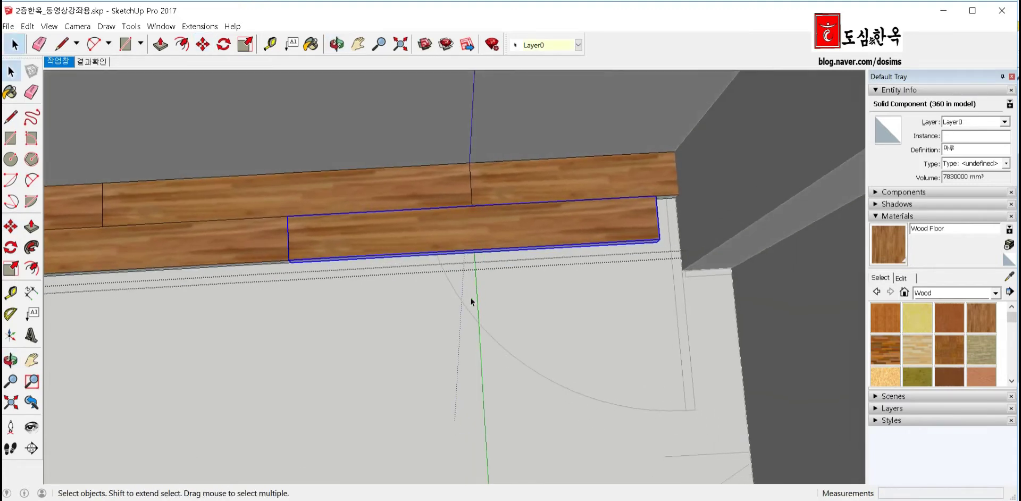
pyautogui.press('m')
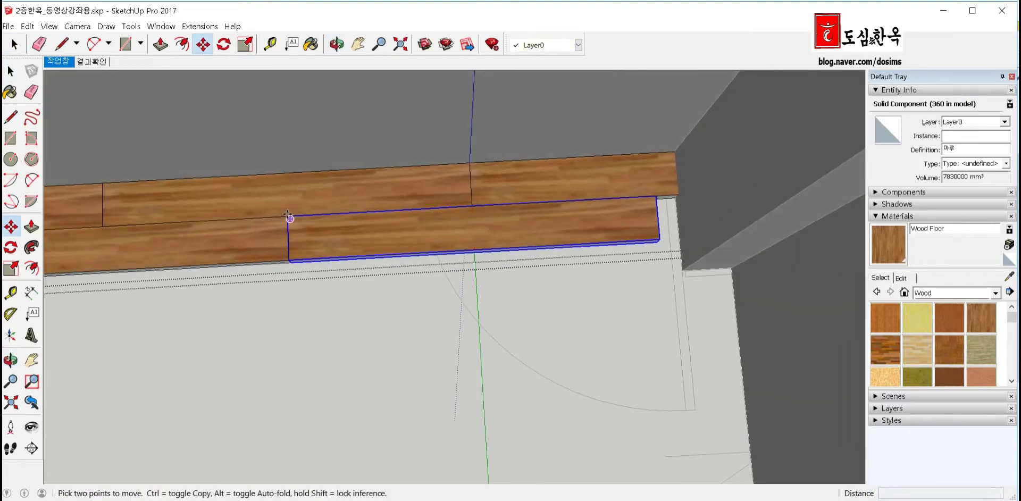
pyautogui.click(289, 260)
pyautogui.press('ctrl')
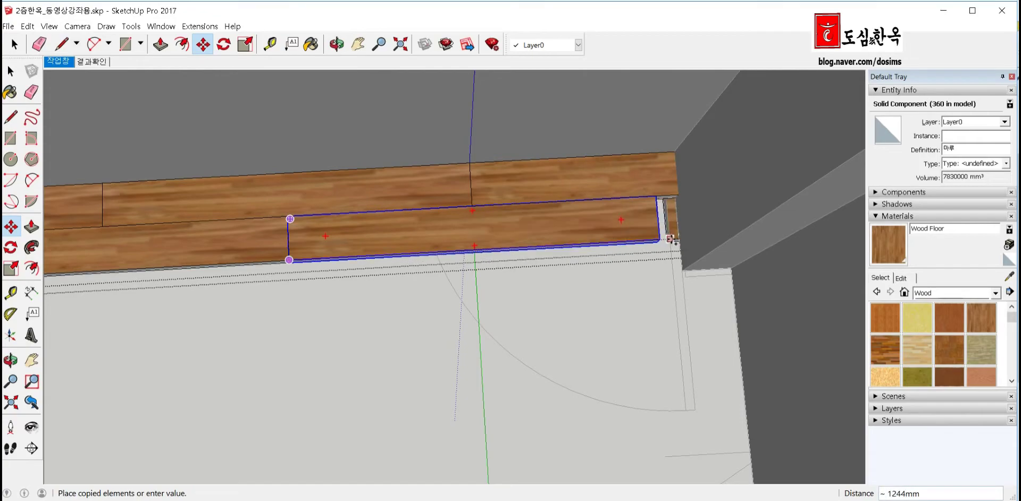
pyautogui.click(660, 239)
pyautogui.scroll(-4, 285, 205)
pyautogui.scroll(-3, 285, 208)
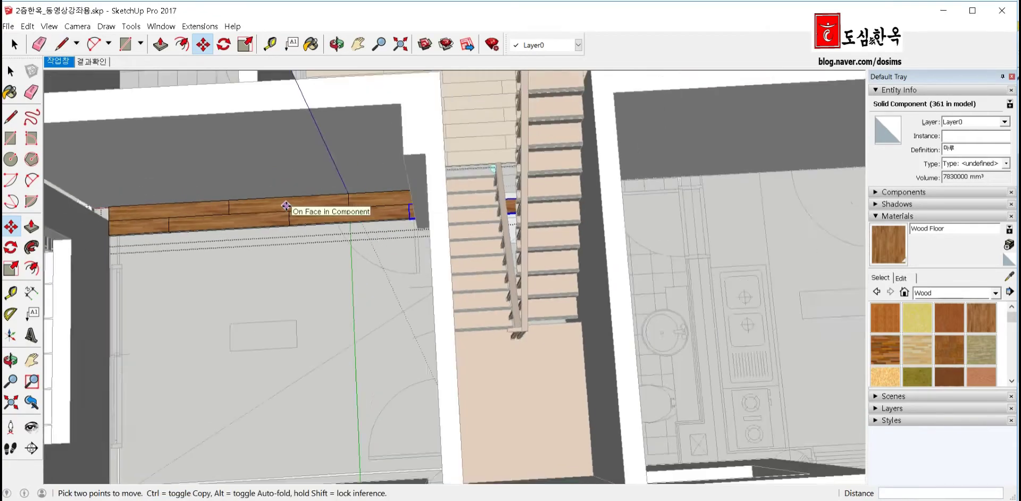
pyautogui.scroll(-2, 280, 209)
pyautogui.scroll(-3, 280, 209)
pyautogui.moveTo(280, 209); pyautogui.dragTo(635, 254, button='middle')
pyautogui.scroll(4, 413, 223)
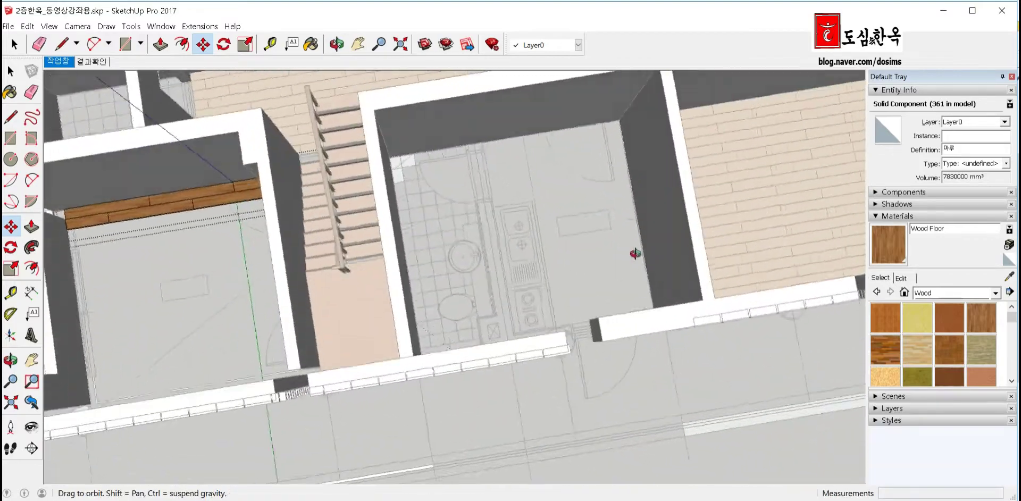
pyautogui.scroll(-3, 635, 253)
pyautogui.scroll(-2, 563, 341)
pyautogui.moveTo(563, 341)
pyautogui.mouseDown(button='middle')
pyautogui.moveTo(572, 227)
pyautogui.moveTo(560, 143)
pyautogui.mouseUp(button='middle')
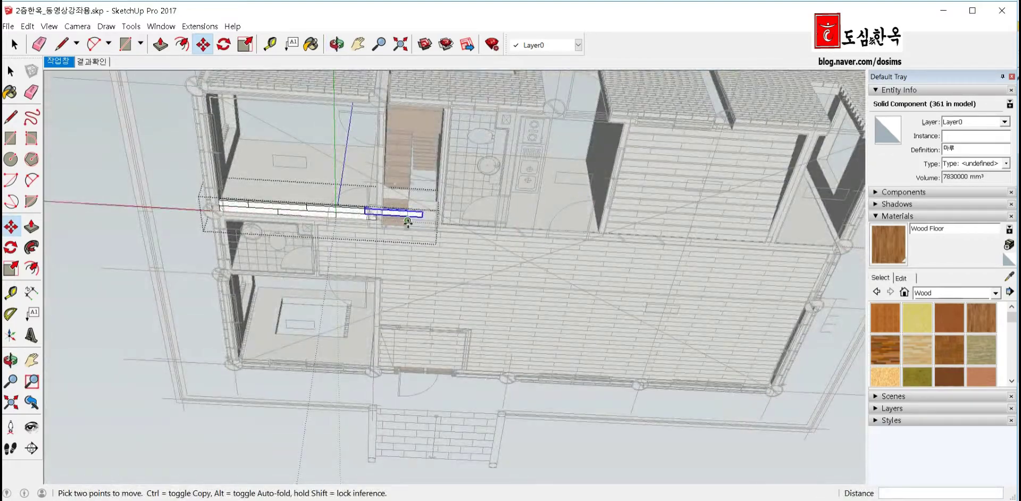
pyautogui.scroll(3, 376, 209)
pyautogui.scroll(2, 434, 212)
pyautogui.moveTo(433, 212)
pyautogui.mouseDown(button='middle')
pyautogui.moveTo(368, 266)
pyautogui.moveTo(412, 264)
pyautogui.mouseUp(button='middle')
pyautogui.press('s')
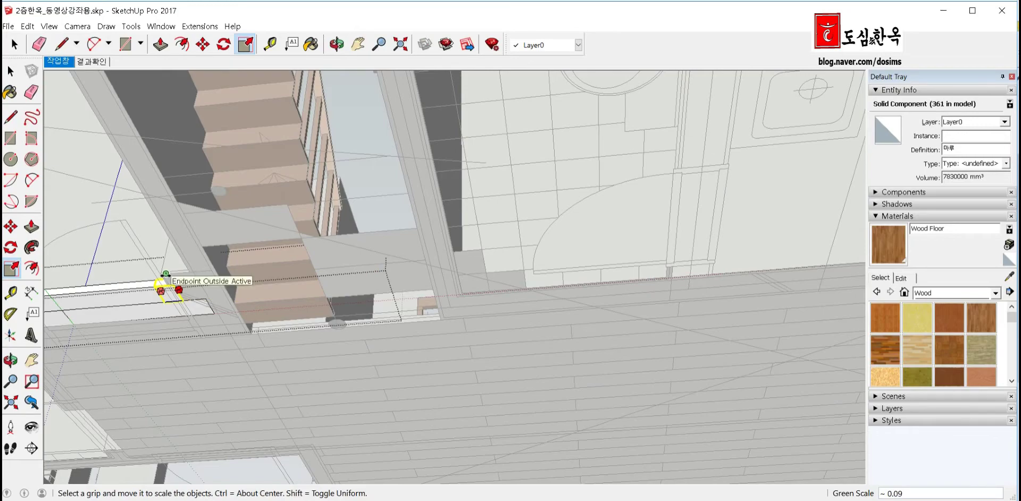
pyautogui.press('space')
pyautogui.scroll(-3, 435, 130)
pyautogui.scroll(-3, 435, 130)
# Copy all seven boards of the two plank rows 290mm down to form rows three and four
pyautogui.scroll(-4, 420, 143)
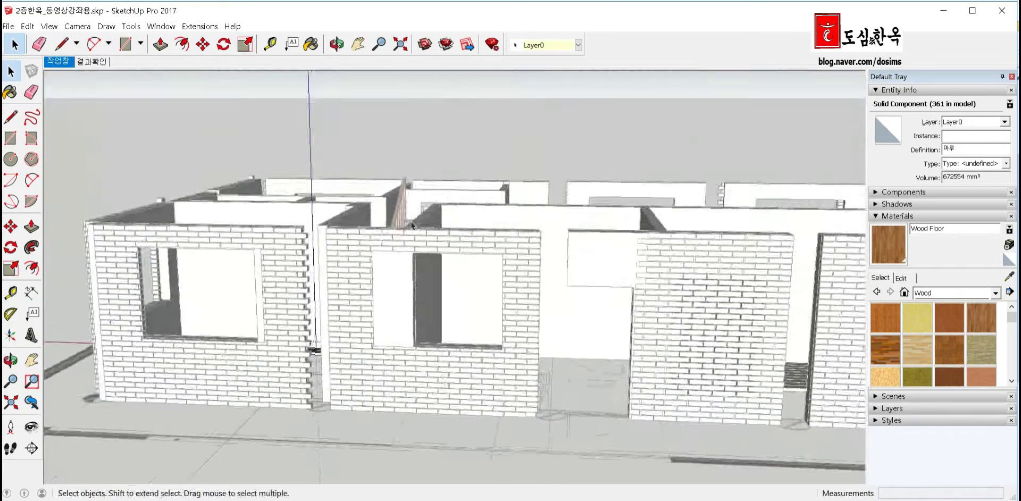
pyautogui.scroll(-1, 404, 154)
pyautogui.moveTo(403, 154); pyautogui.dragTo(433, 337, button='middle')
pyautogui.scroll(-2, 462, 140)
pyautogui.moveTo(462, 141); pyautogui.dragTo(439, 337, button='middle')
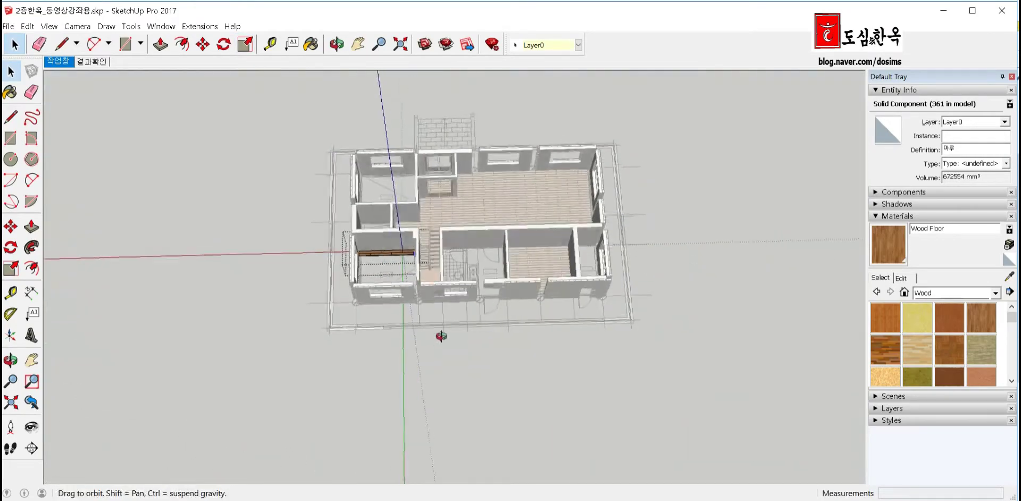
pyautogui.scroll(3, 351, 250)
pyautogui.scroll(2, 352, 251)
pyautogui.scroll(2, 395, 254)
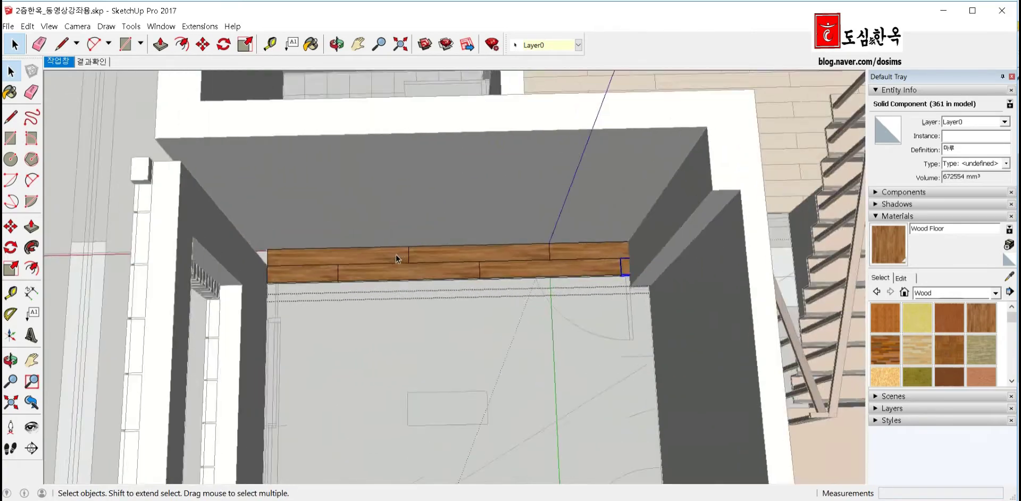
pyautogui.scroll(1, 395, 257)
pyautogui.tripleClick(396, 259)
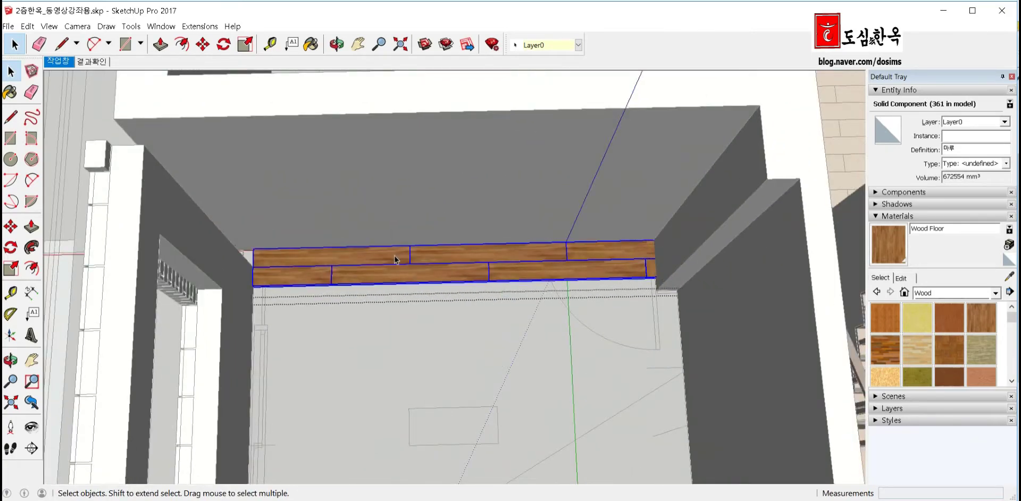
pyautogui.scroll(1, 396, 259)
pyautogui.scroll(1, 399, 252)
pyautogui.press('m')
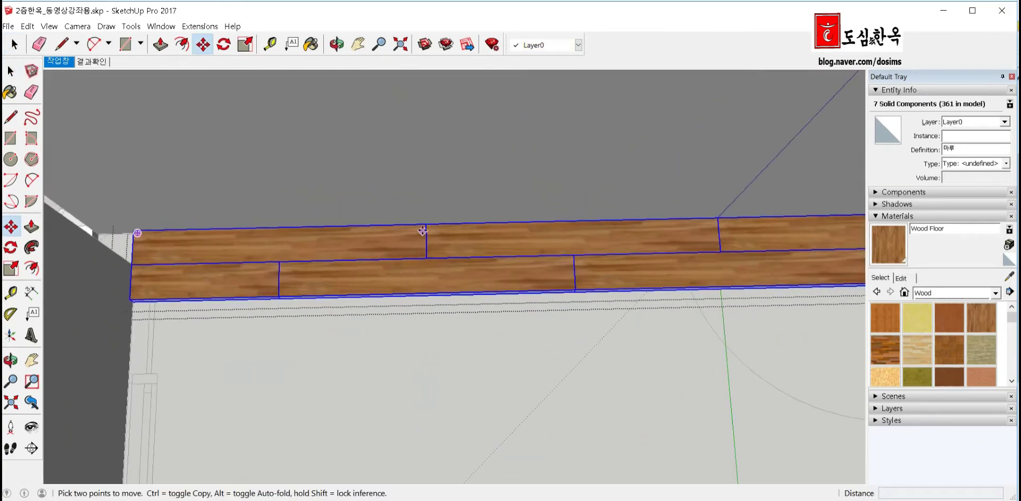
pyautogui.scroll(1, 426, 224)
pyautogui.scroll(1, 425, 221)
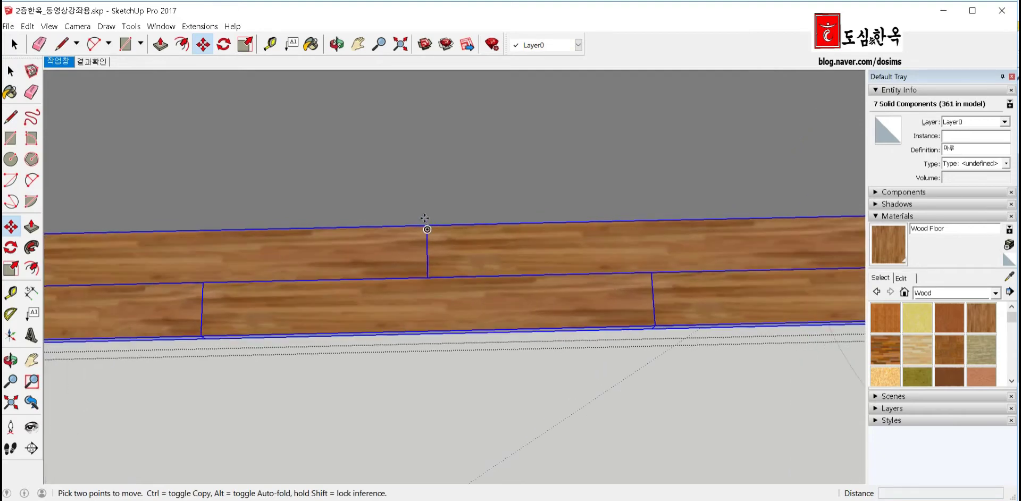
pyautogui.click(426, 224)
pyautogui.press('ctrl')
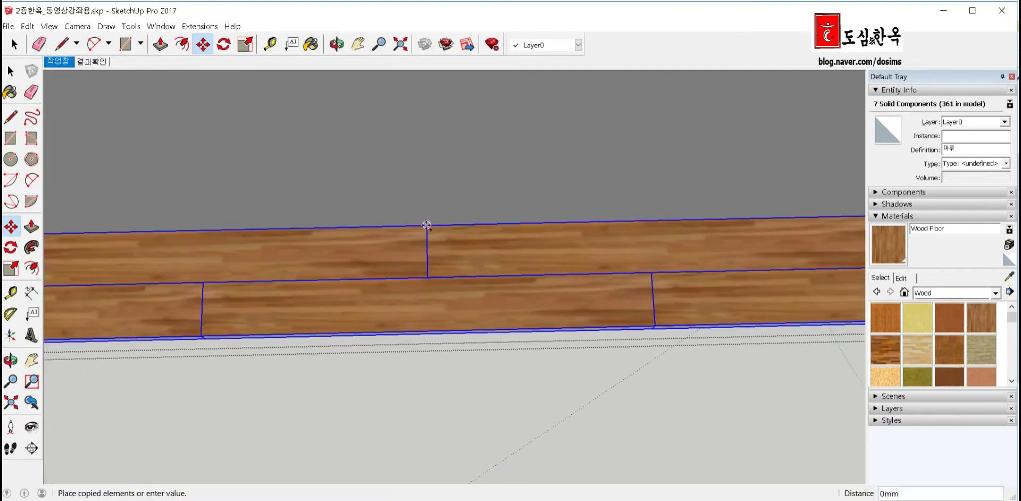
pyautogui.click(426, 330)
pyautogui.scroll(-3, 366, 294)
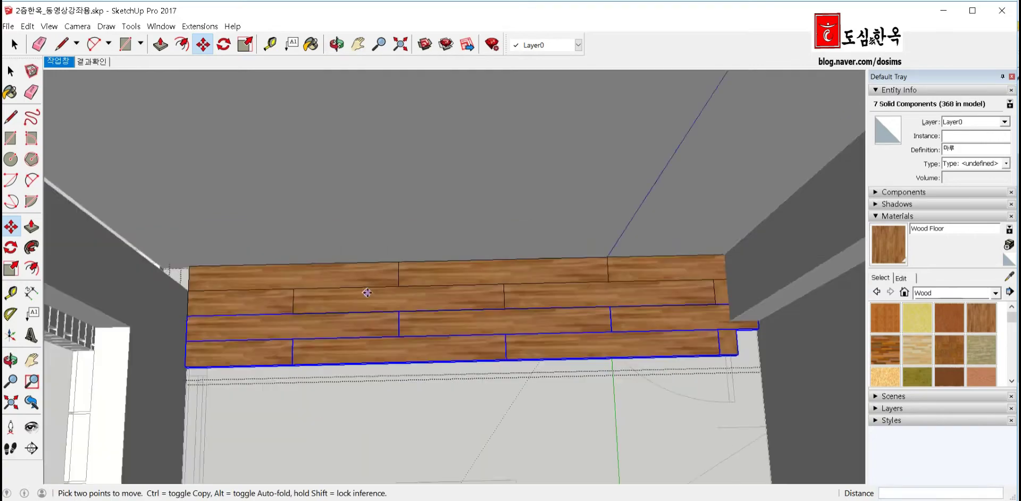
pyautogui.scroll(-1, 366, 293)
pyautogui.press('space')
pyautogui.scroll(-1, 169, 311)
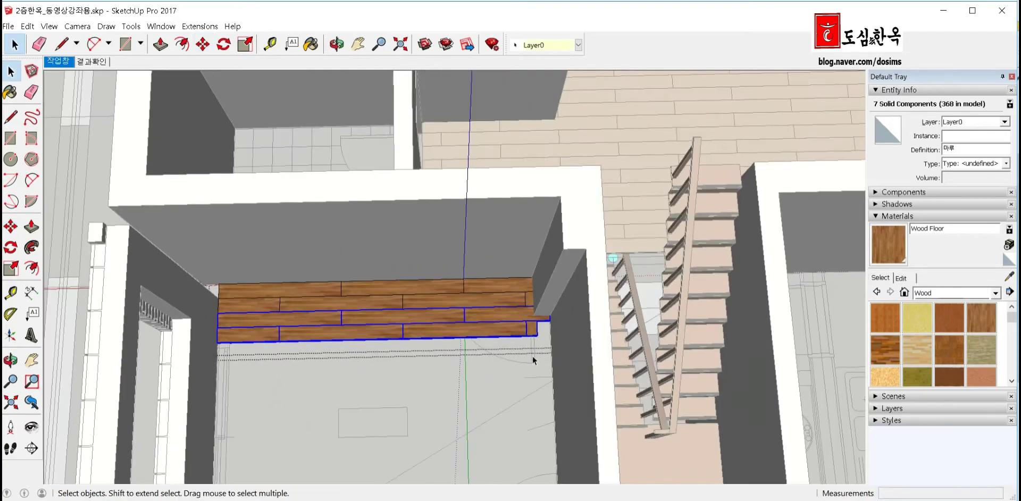
# Scale the short end piece of the strip wider so it meets the wall
pyautogui.scroll(1, 534, 359)
pyautogui.scroll(1, 531, 353)
pyautogui.scroll(1, 531, 348)
pyautogui.click(528, 340)
pyautogui.scroll(1, 529, 342)
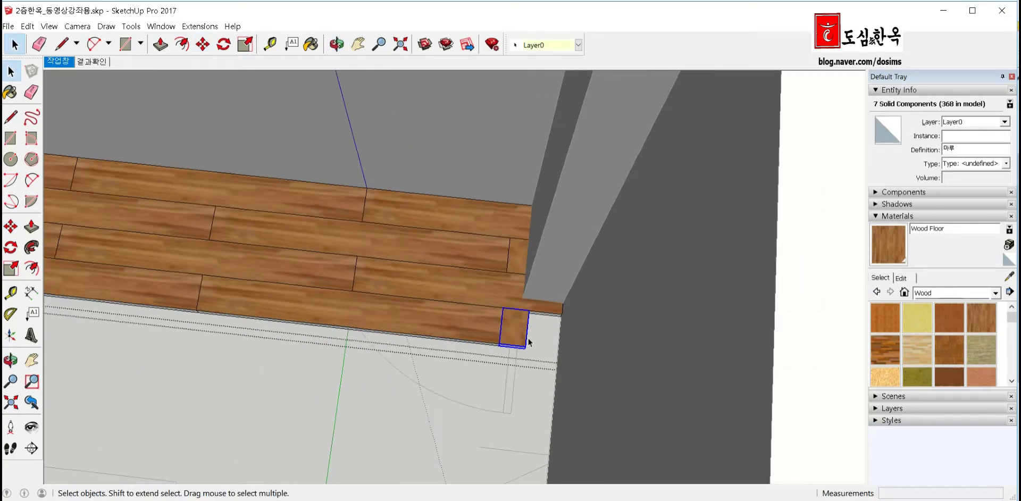
pyautogui.moveTo(531, 342); pyautogui.dragTo(525, 337, button='middle')
pyautogui.press('s')
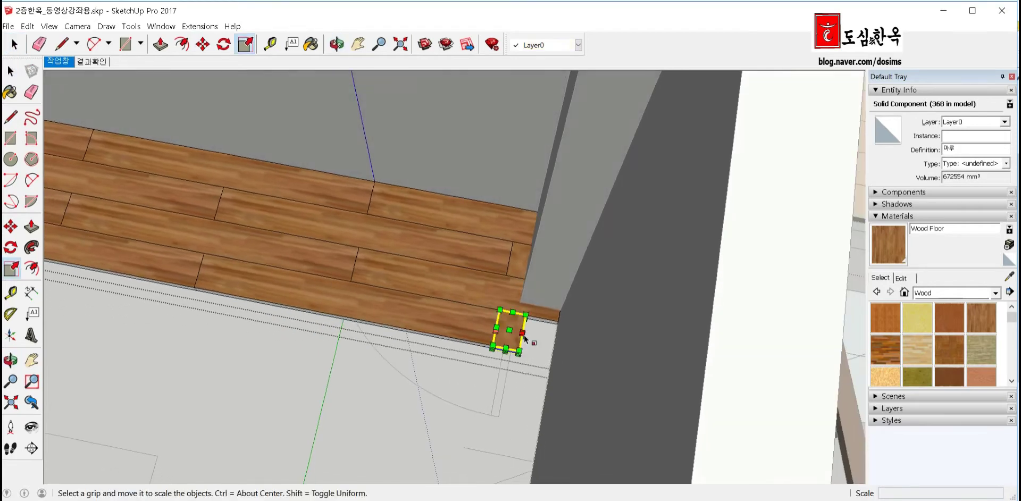
pyautogui.scroll(2, 523, 340)
pyautogui.scroll(1, 523, 340)
pyautogui.moveTo(523, 340)
pyautogui.mouseDown(button='middle')
pyautogui.moveTo(472, 327)
pyautogui.moveTo(608, 349)
pyautogui.moveTo(500, 361)
pyautogui.mouseUp(button='middle')
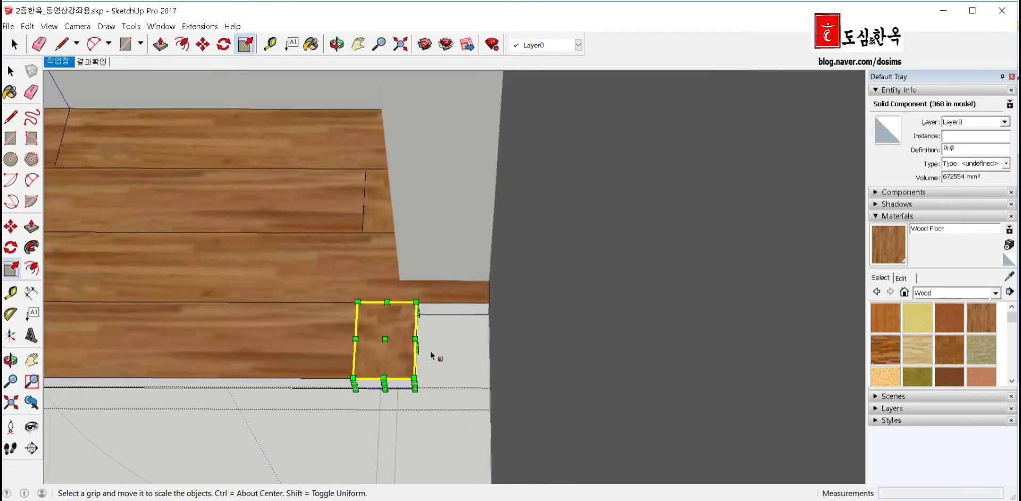
pyautogui.moveTo(416, 345)
pyautogui.mouseDown()
pyautogui.moveTo(479, 325)
pyautogui.moveTo(457, 319)
pyautogui.mouseUp()
pyautogui.scroll(-2, 457, 319)
pyautogui.press('space')
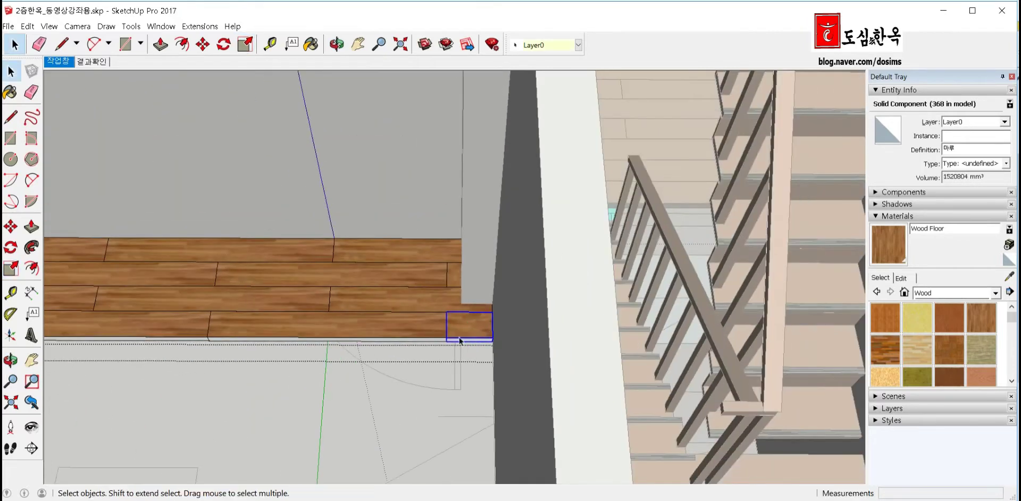
# Copy the two bottom plank rows 290mm down, repeated eight times across the room
pyautogui.moveTo(402, 330); pyautogui.dragTo(623, 336, button='middle')
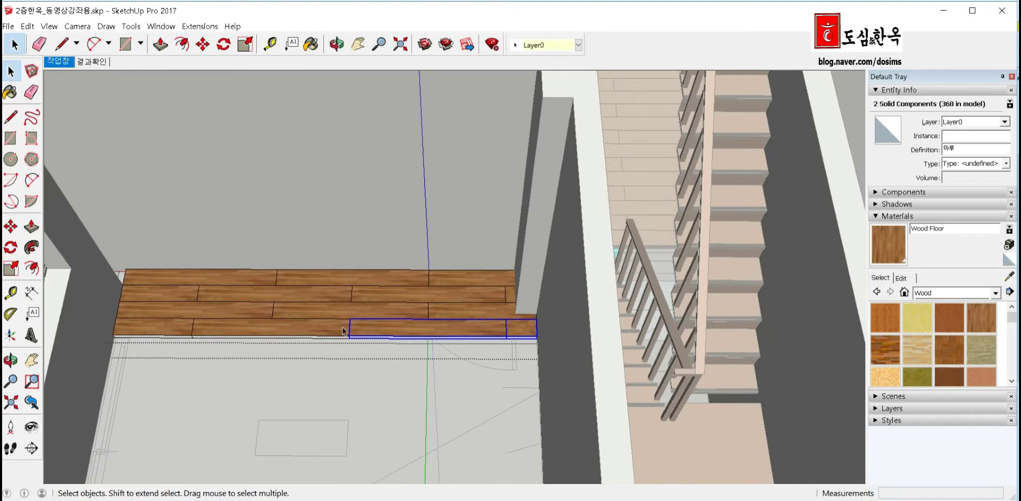
pyautogui.keyDown('shift'); pyautogui.click(260, 334); pyautogui.keyUp('shift')
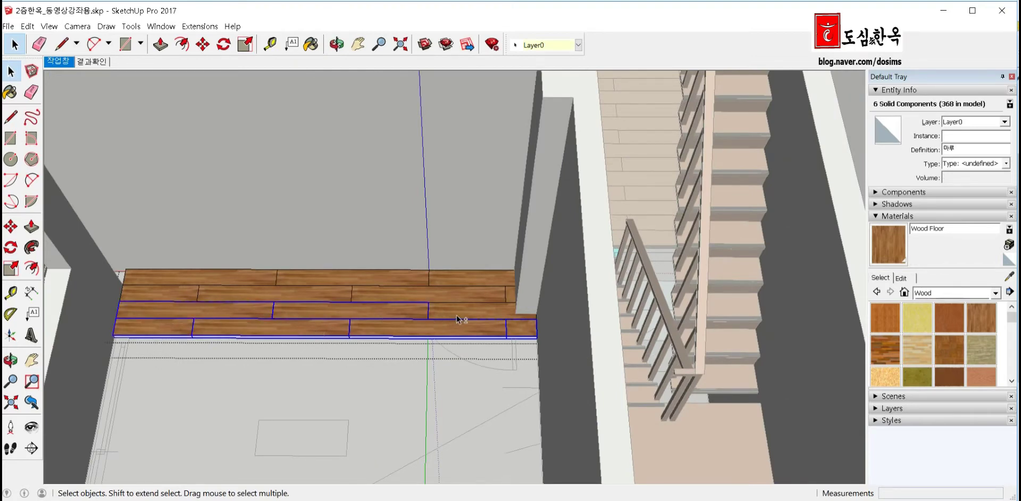
pyautogui.moveTo(446, 322)
pyautogui.mouseDown(button='middle')
pyautogui.moveTo(435, 348)
pyautogui.moveTo(450, 365)
pyautogui.mouseUp(button='middle')
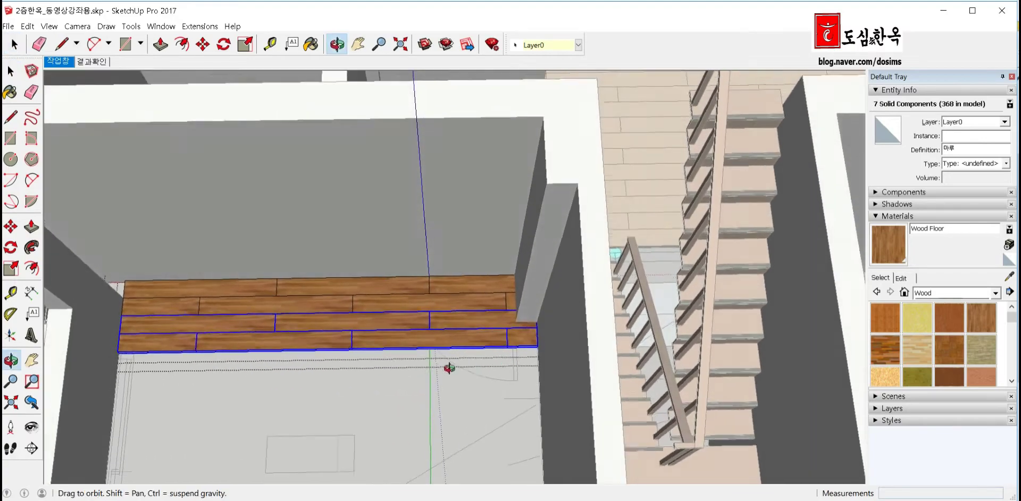
pyautogui.press('m')
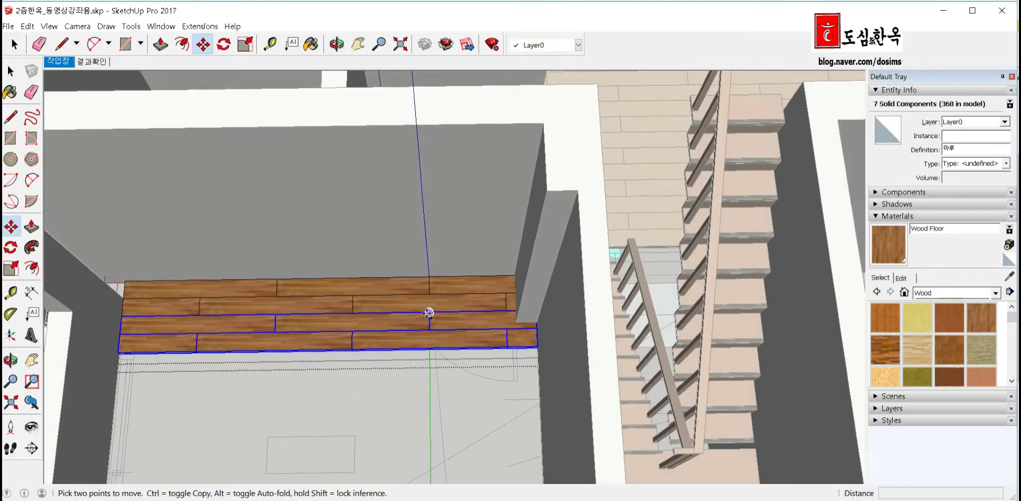
pyautogui.click(429, 312)
pyautogui.press('ctrl')
pyautogui.click(429, 346)
pyautogui.scroll(-5, 429, 347)
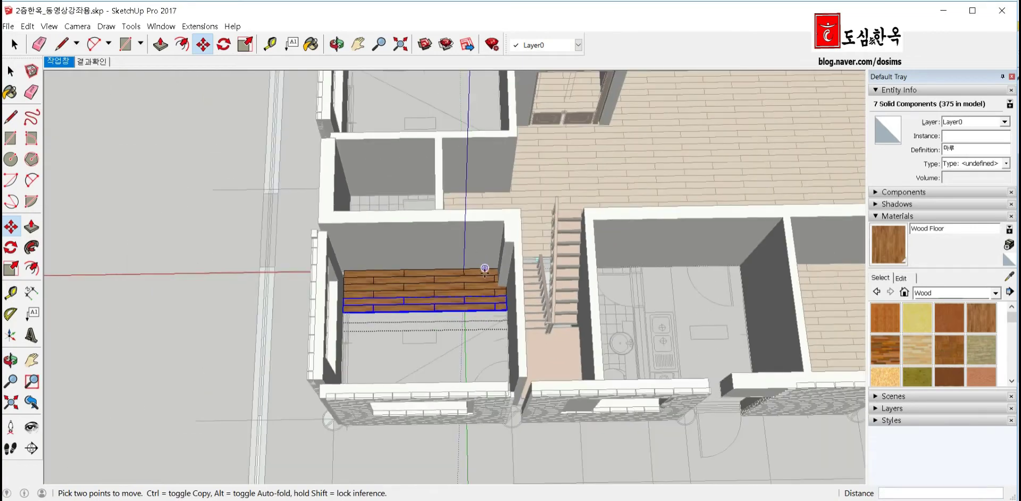
pyautogui.moveTo(430, 347); pyautogui.dragTo(489, 339, button='middle')
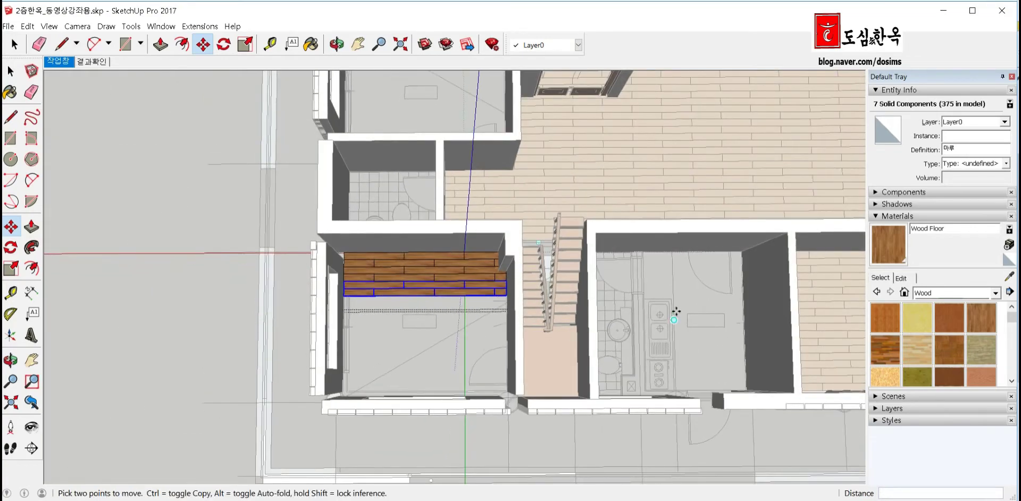
pyautogui.write('*8')
pyautogui.press('Return')
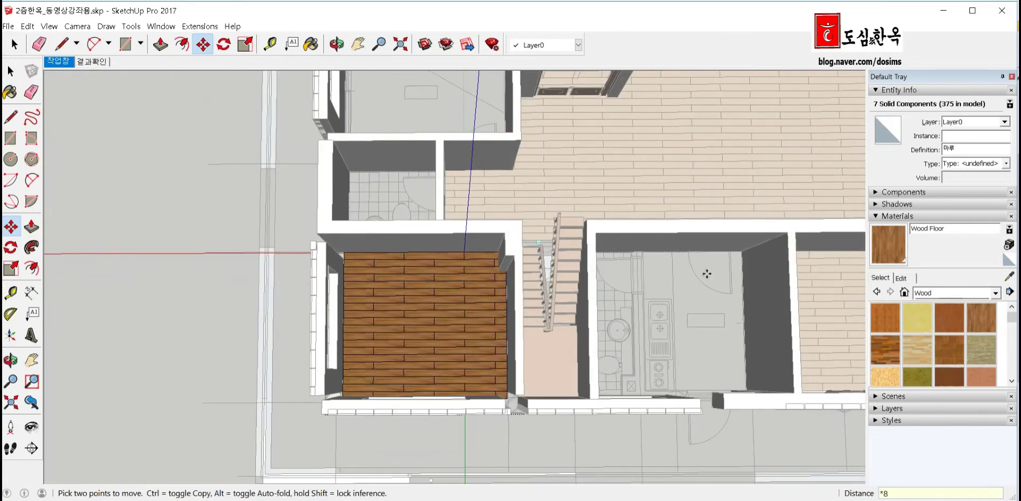
pyautogui.hotkey('ctrl', 't')
pyautogui.press('space')
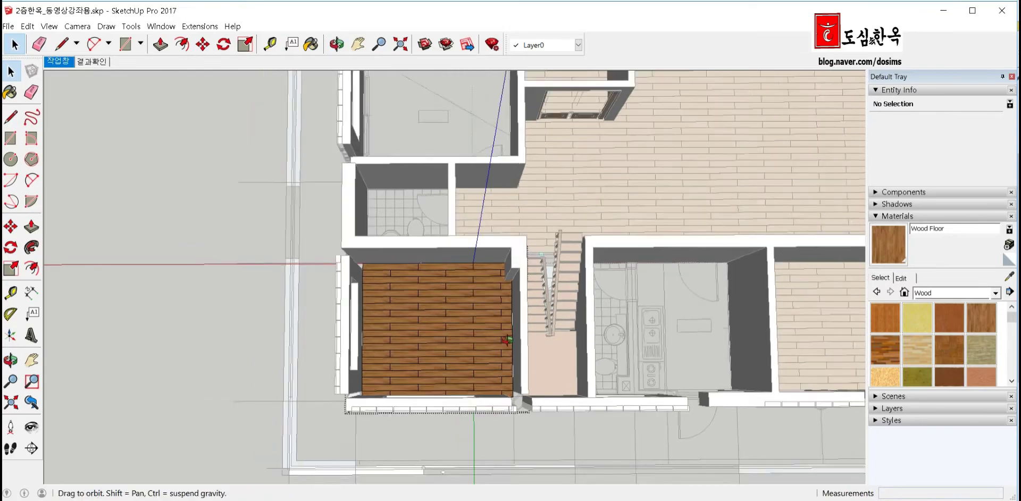
# Paste a copied wood plank into the empty room and set it against the left wall
pyautogui.moveTo(628, 327)
pyautogui.mouseDown(button='middle')
pyautogui.moveTo(355, 313)
pyautogui.moveTo(626, 321)
pyautogui.mouseUp(button='middle')
pyautogui.scroll(-2, 354, 312)
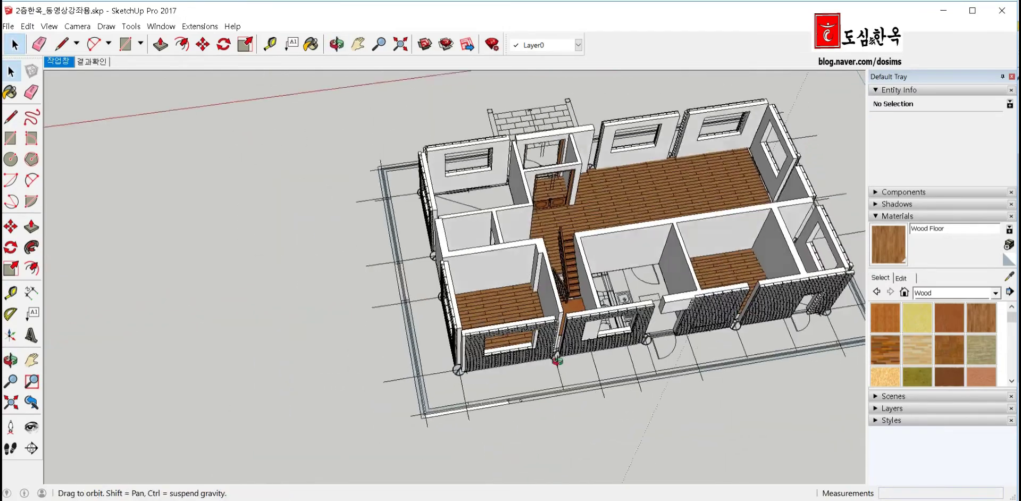
pyautogui.scroll(2, 687, 340)
pyautogui.scroll(2, 577, 319)
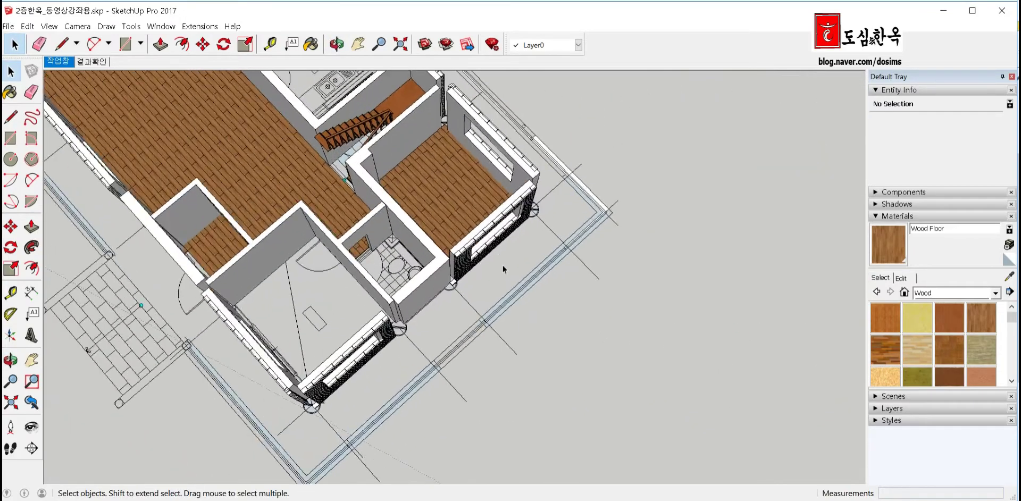
pyautogui.keyDown('shift'); pyautogui.moveTo(502, 266); pyautogui.dragTo(417, 319, button='middle'); pyautogui.keyUp('shift')
pyautogui.scroll(2, 417, 319)
pyautogui.scroll(1, 591, 214)
pyautogui.scroll(-3, 591, 214)
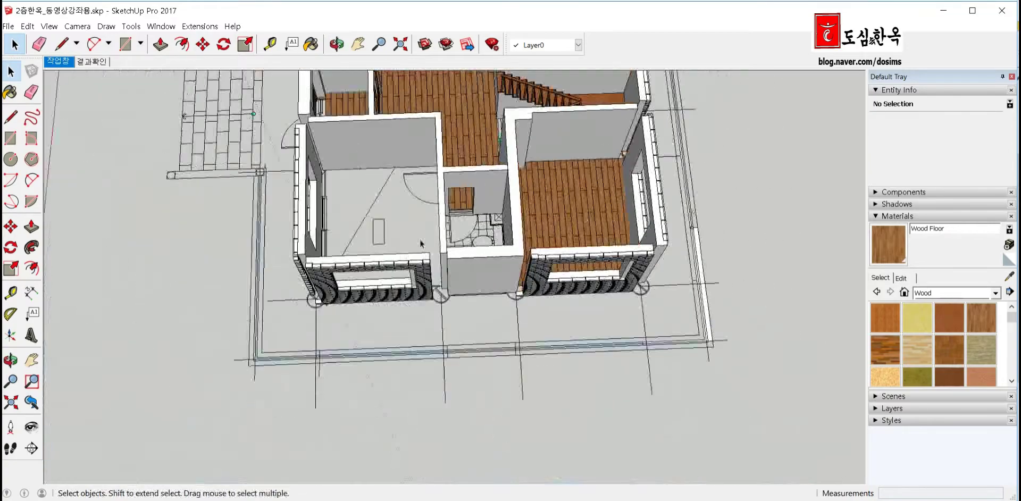
pyautogui.scroll(1, 336, 177)
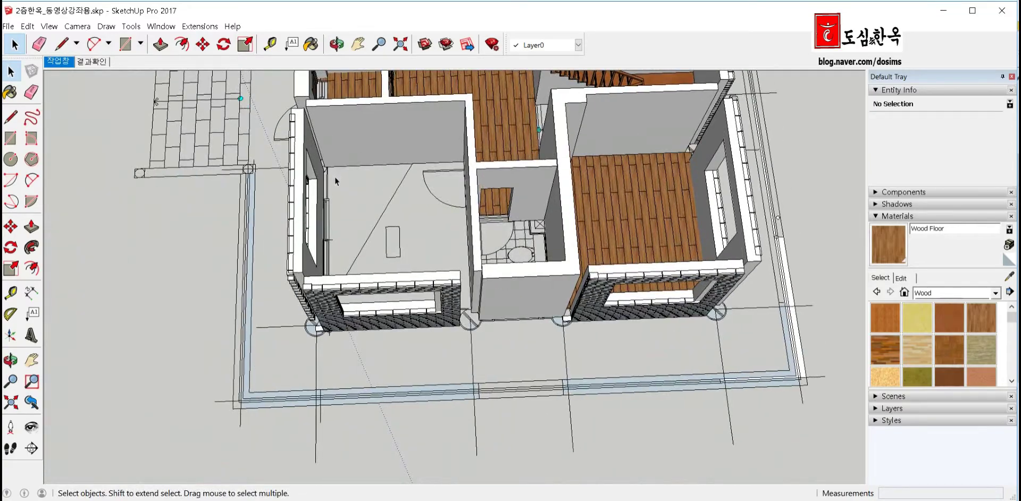
pyautogui.press('F2')
pyautogui.hotkey('ctrl', 'v')
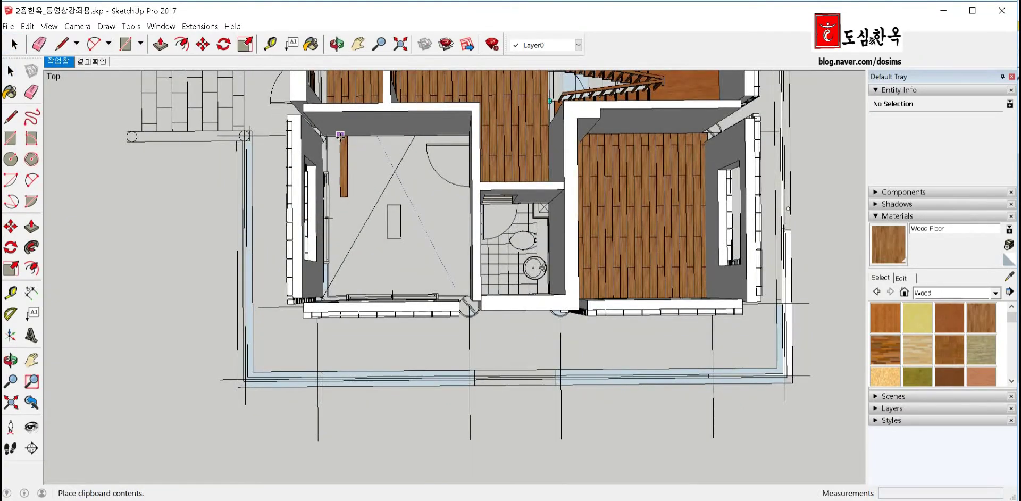
pyautogui.click(340, 136)
pyautogui.moveTo(340, 135)
pyautogui.mouseDown(button='middle')
pyautogui.moveTo(372, 145)
pyautogui.moveTo(367, 186)
pyautogui.mouseUp(button='middle')
pyautogui.scroll(5, 477, 167)
pyautogui.moveTo(476, 167); pyautogui.dragTo(524, 204, button='middle')
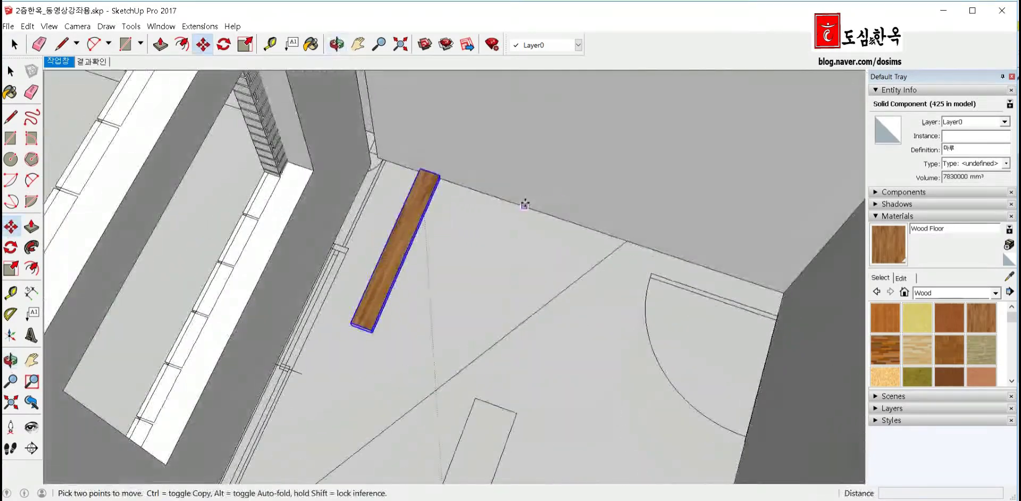
pyautogui.moveTo(520, 203); pyautogui.dragTo(474, 190)
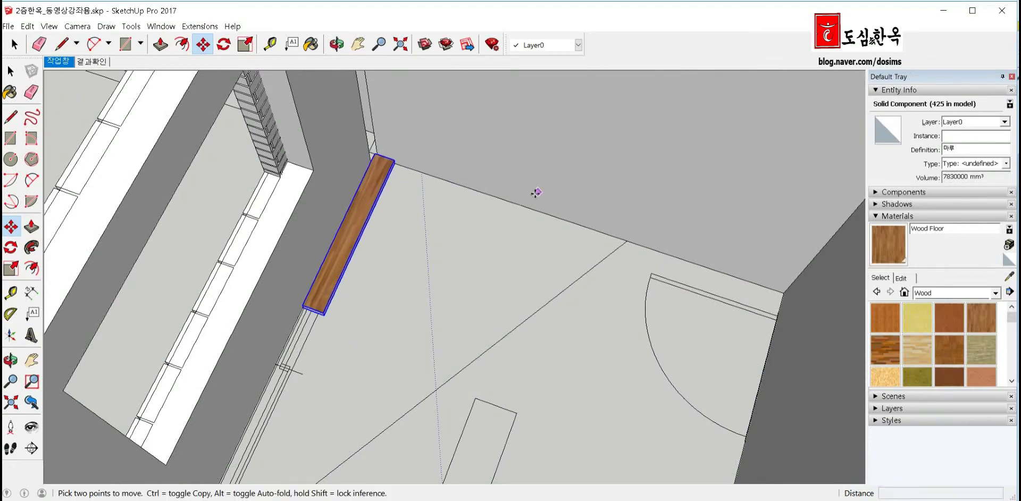
pyautogui.moveTo(535, 192); pyautogui.dragTo(501, 173, button='middle')
pyautogui.scroll(3, 542, 173)
pyautogui.scroll(2, 542, 173)
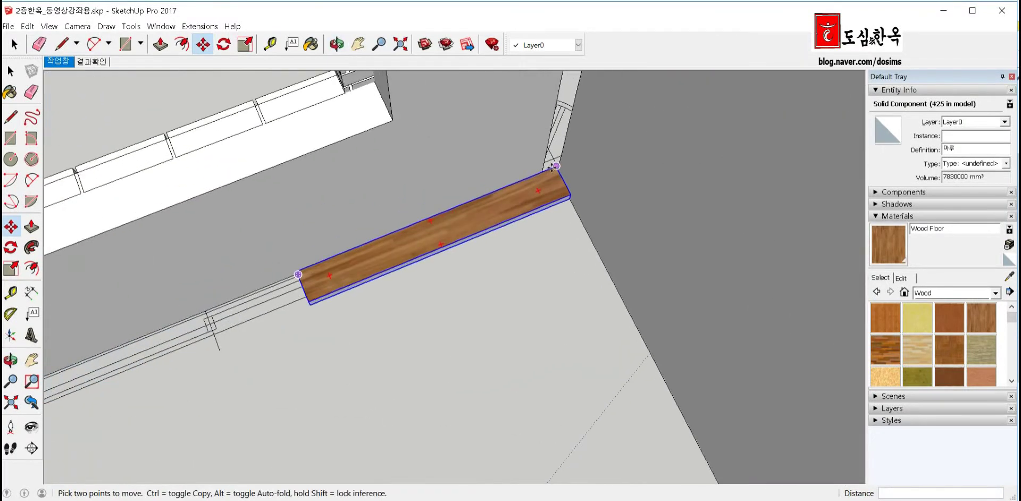
# Copy the board end to end with the original and group the two boards
pyautogui.click(555, 169)
pyautogui.press('ctrl')
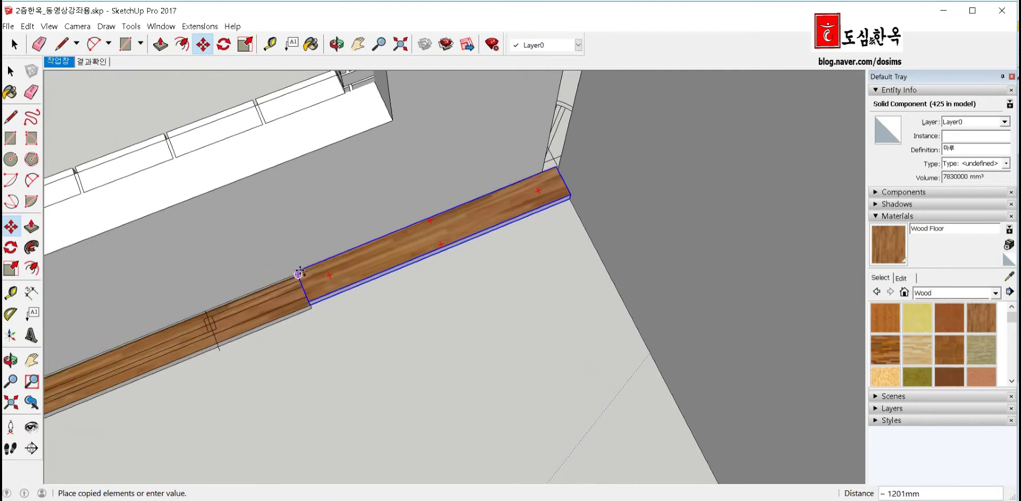
pyautogui.scroll(-2, 299, 274)
pyautogui.scroll(-1, 297, 276)
pyautogui.click(296, 277)
pyautogui.scroll(2, 541, 206)
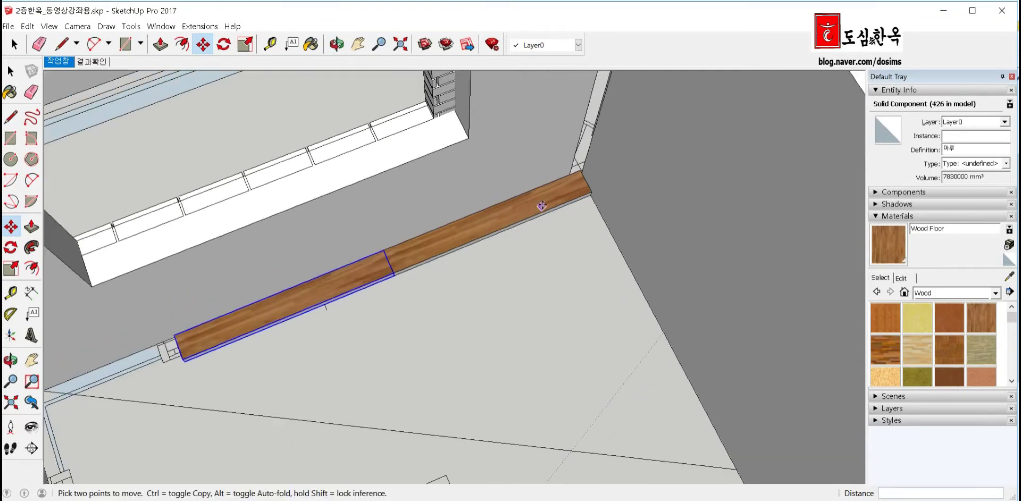
pyautogui.press('space')
pyautogui.keyDown('shift'); pyautogui.click(512, 205); pyautogui.keyUp('shift')
pyautogui.rightClick(508, 218)
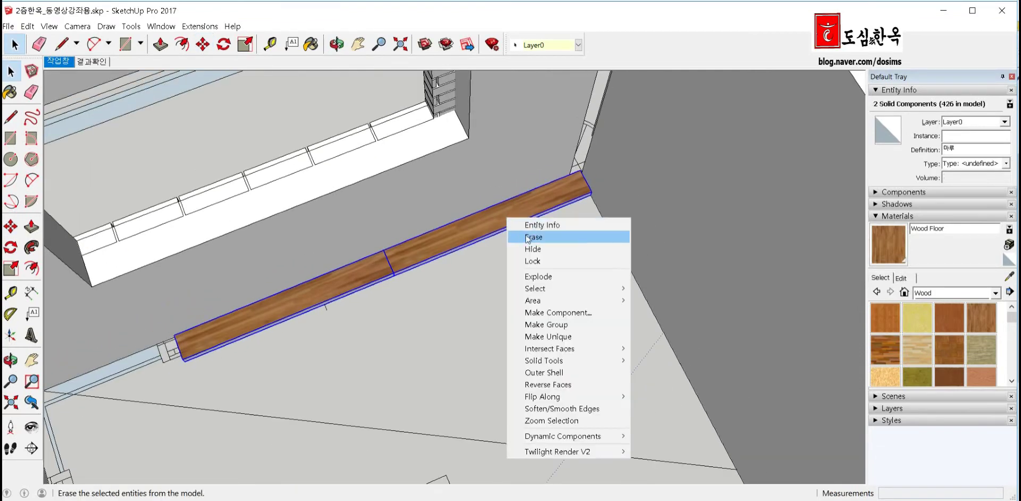
pyautogui.click(553, 324)
# Inside the group, copy a board to the left and shorten the end board to fit the wall
pyautogui.scroll(-1, 683, 302)
pyautogui.moveTo(439, 387); pyautogui.dragTo(412, 301, button='middle')
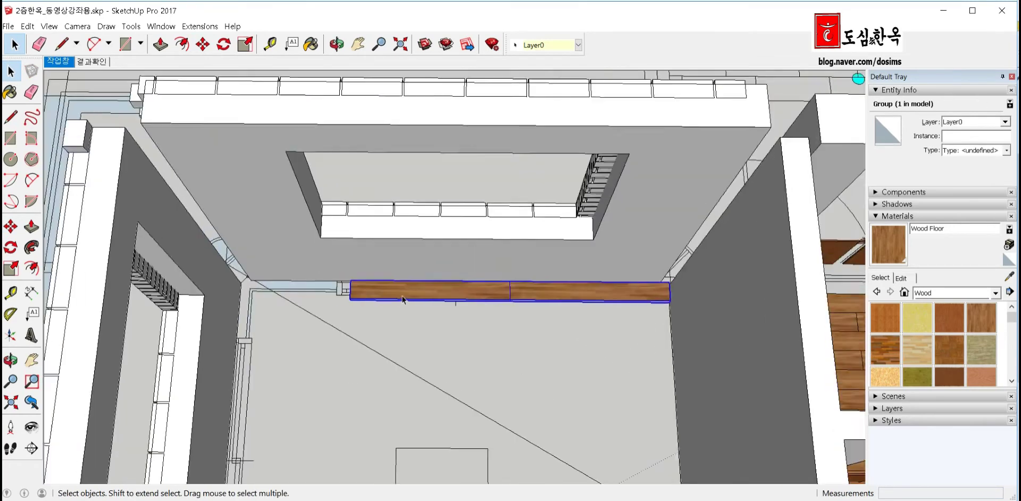
pyautogui.doubleClick(426, 296)
pyautogui.scroll(2, 493, 293)
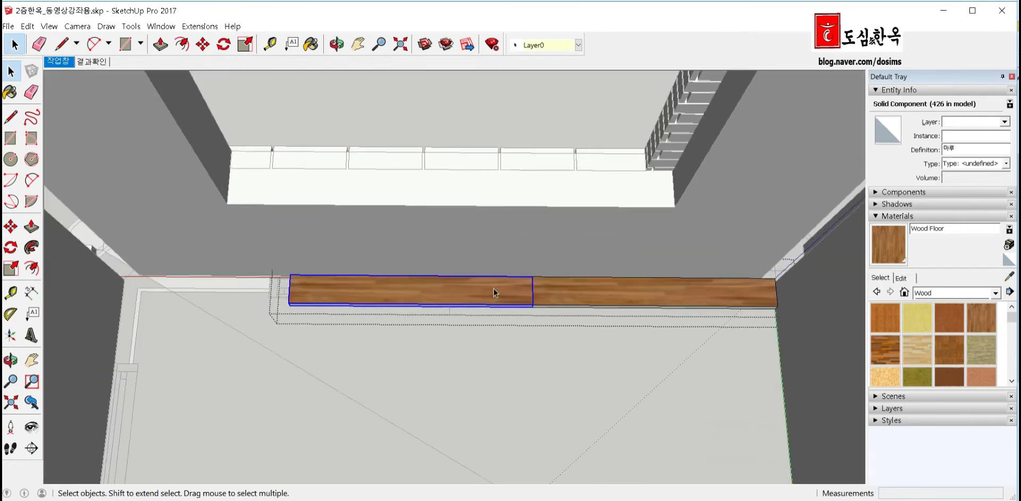
pyautogui.scroll(1, 510, 319)
pyautogui.press('m')
pyautogui.press('ctrl')
pyautogui.click(537, 305)
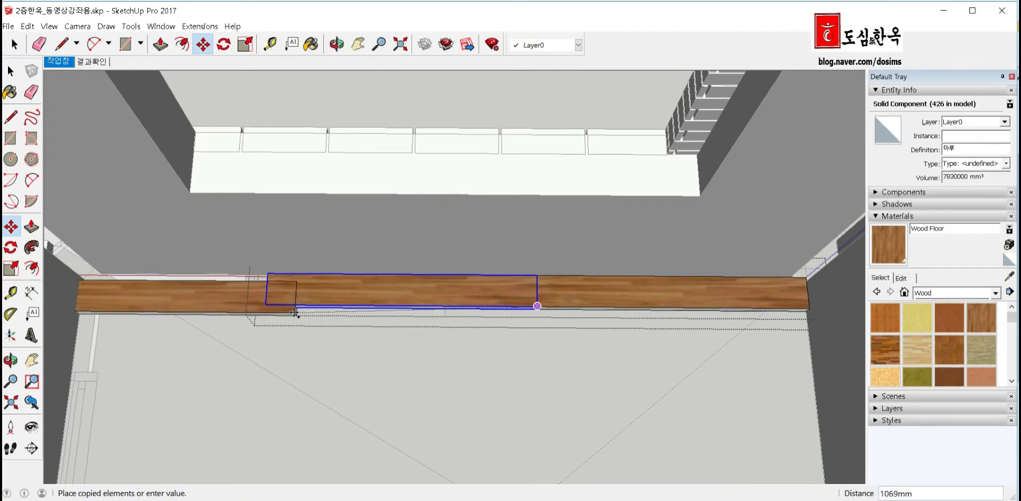
pyautogui.click(267, 307)
pyautogui.scroll(-3, 713, 202)
pyautogui.moveTo(713, 202)
pyautogui.mouseDown(button='middle')
pyautogui.moveTo(381, 289)
pyautogui.moveTo(608, 223)
pyautogui.mouseUp(button='middle')
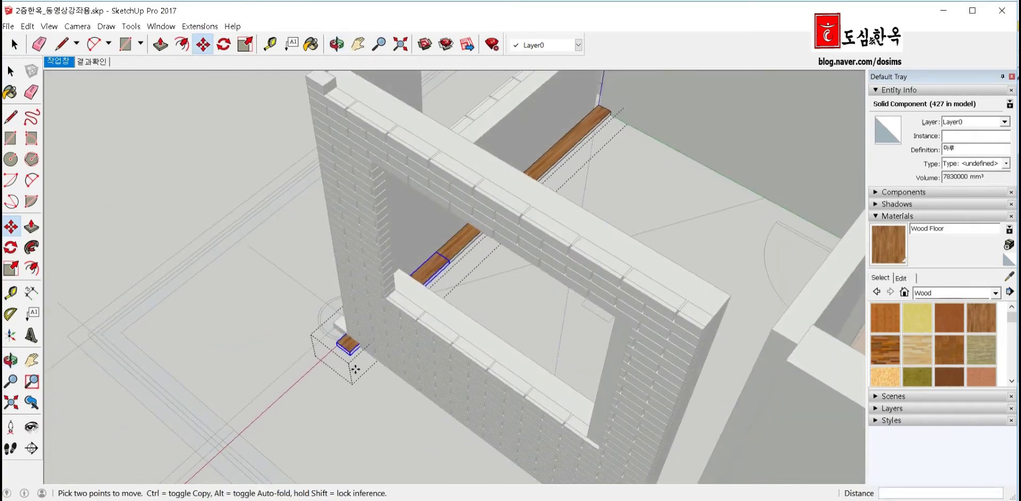
pyautogui.scroll(3, 342, 348)
pyautogui.scroll(2, 340, 348)
pyautogui.press('s')
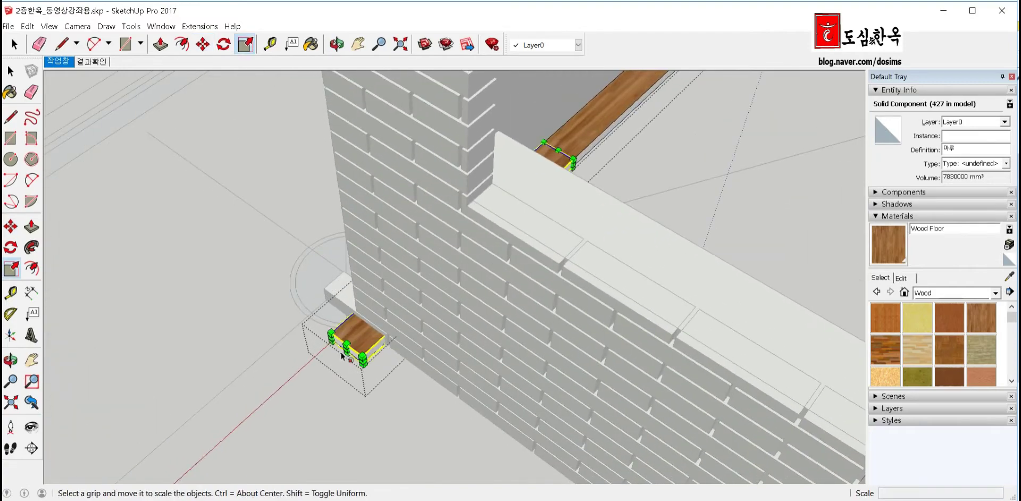
pyautogui.moveTo(346, 349)
pyautogui.mouseDown(button='middle')
pyautogui.moveTo(331, 277)
pyautogui.moveTo(394, 242)
pyautogui.moveTo(356, 263)
pyautogui.mouseUp(button='middle')
pyautogui.click(407, 246)
# Copy the middle board into a second row below, then copy it again 1200mm to the right
pyautogui.press('space')
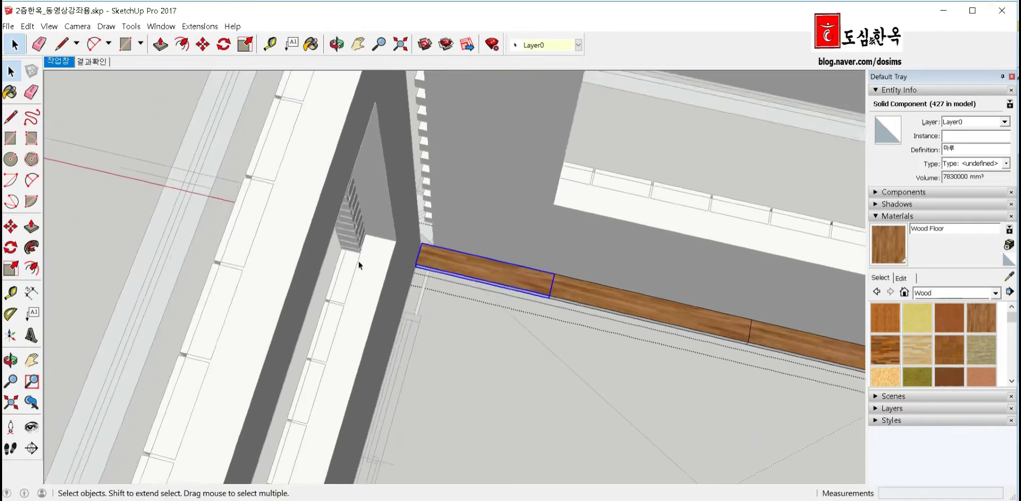
pyautogui.click(562, 307)
pyautogui.scroll(2, 563, 306)
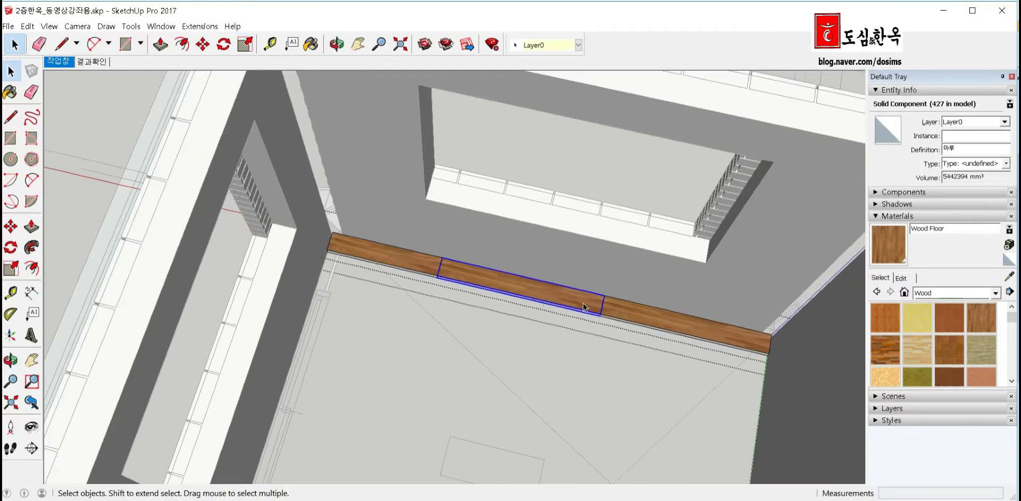
pyautogui.scroll(2, 574, 307)
pyautogui.press('m')
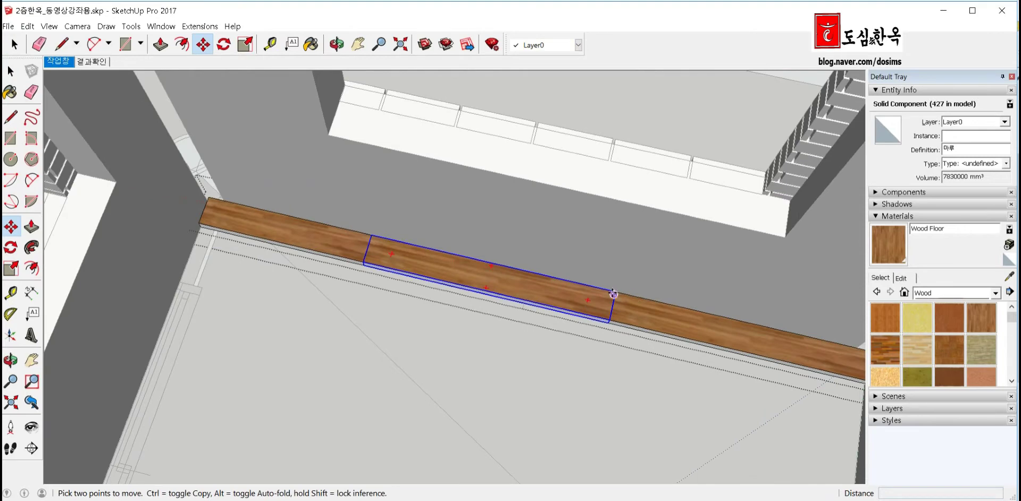
pyautogui.click(614, 293)
pyautogui.press('ctrl')
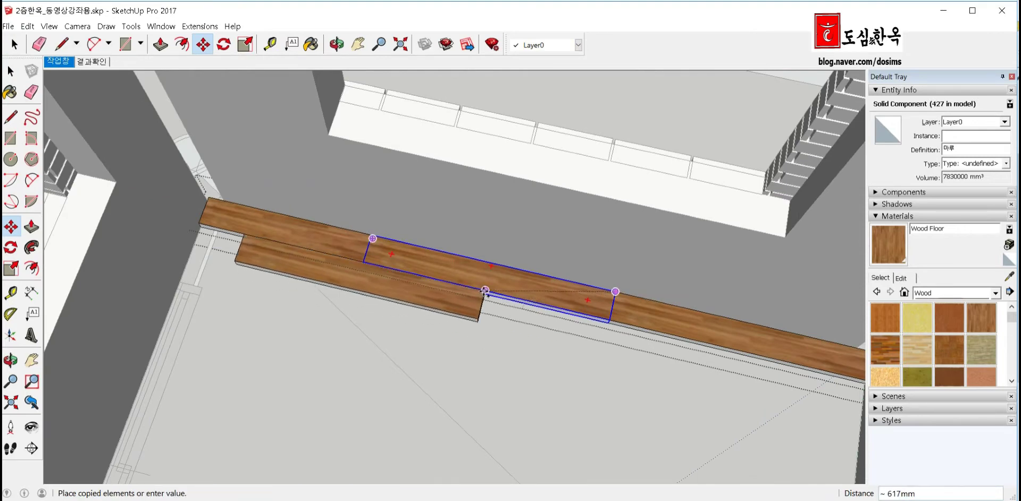
pyautogui.click(483, 291)
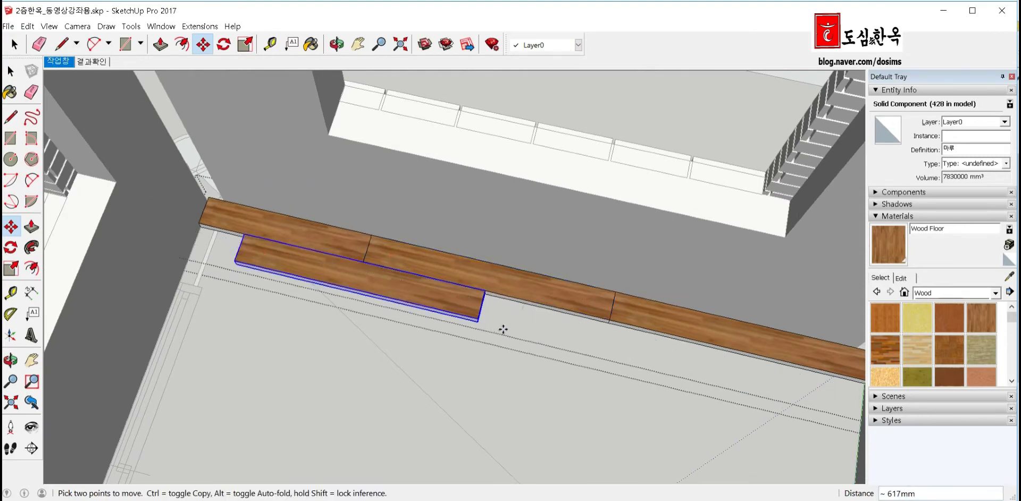
pyautogui.moveTo(503, 330); pyautogui.dragTo(566, 360, button='middle')
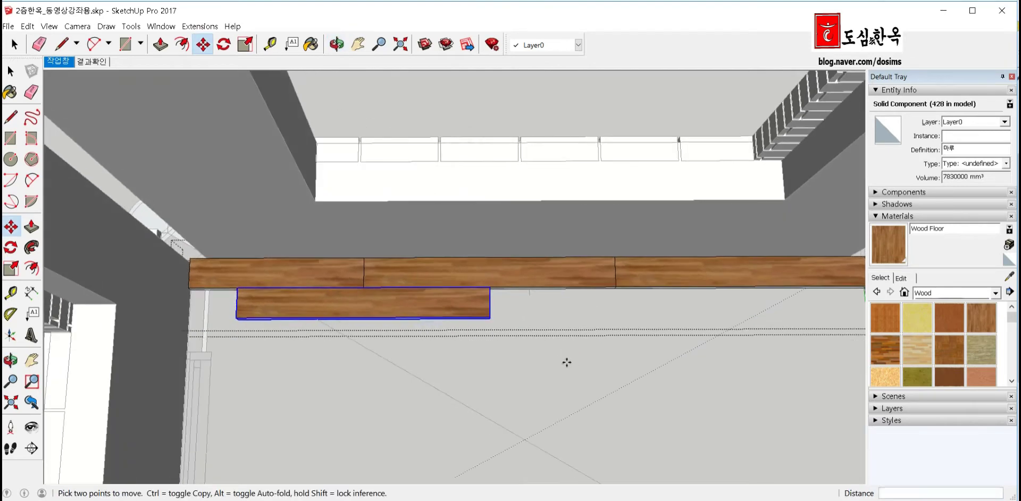
pyautogui.click(239, 287)
pyautogui.press('ctrl')
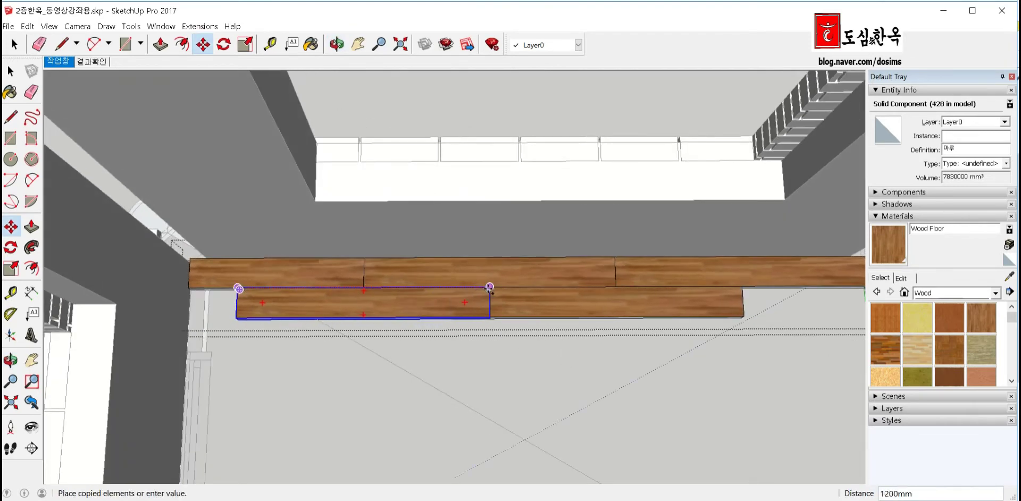
pyautogui.click(490, 288)
pyautogui.scroll(-2, 282, 278)
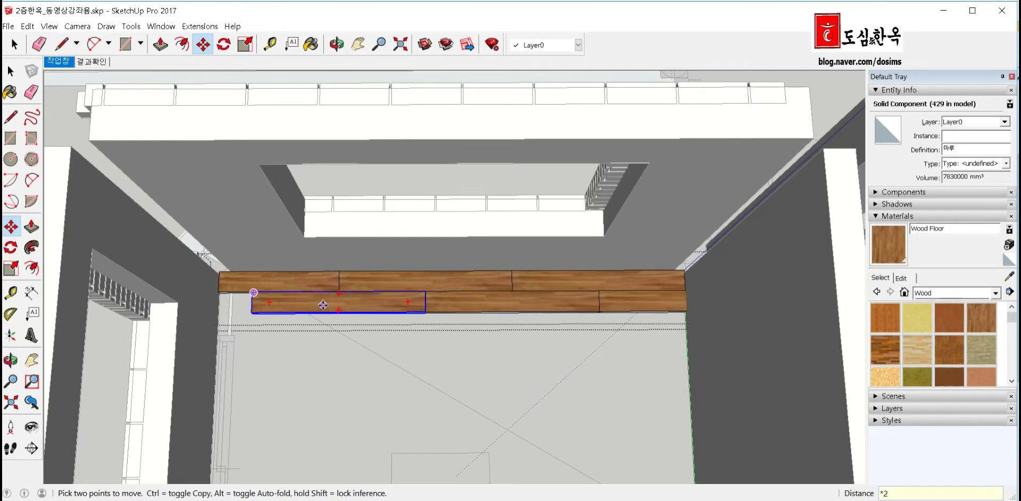
pyautogui.press('space')
pyautogui.scroll(-2, 628, 292)
pyautogui.moveTo(643, 323)
pyautogui.mouseDown(button='middle')
pyautogui.moveTo(593, 442)
pyautogui.moveTo(605, 423)
pyautogui.mouseUp(button='middle')
pyautogui.scroll(3, 593, 442)
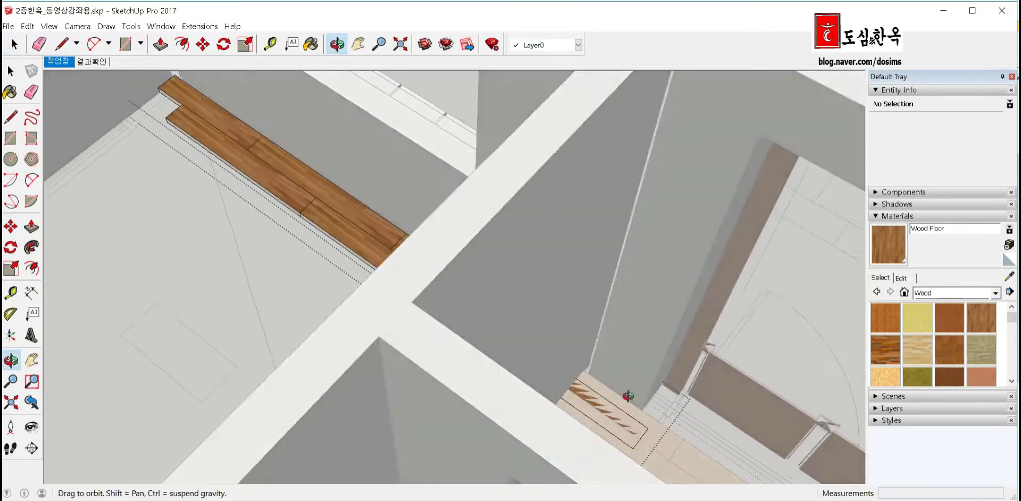
# Scale the second row's end board to half length (0.50)
pyautogui.scroll(-3, 568, 372)
pyautogui.scroll(3, 480, 448)
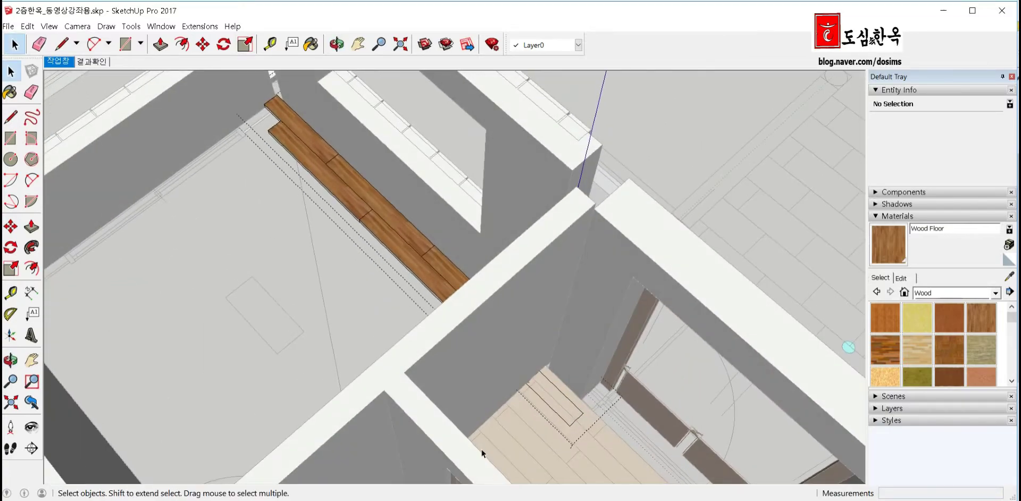
pyautogui.press('s')
pyautogui.scroll(3, 576, 445)
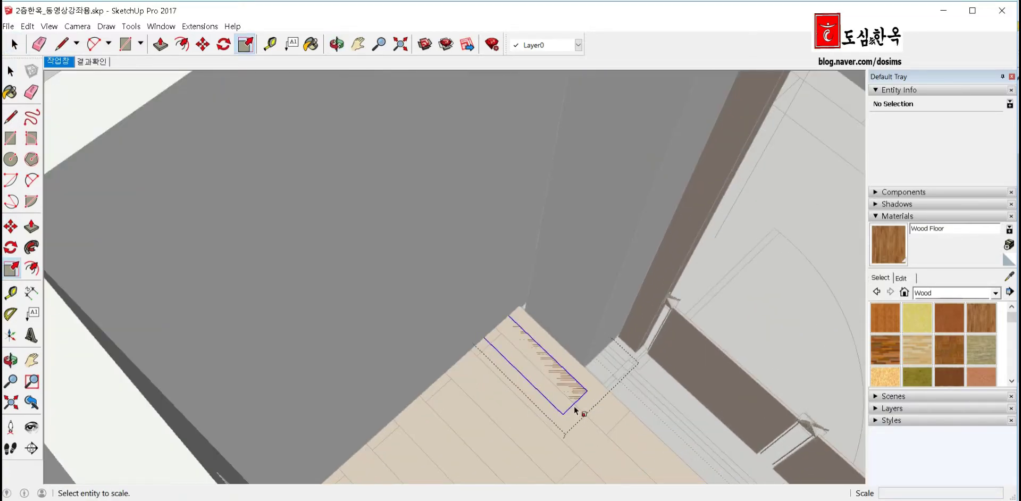
pyautogui.press('space')
pyautogui.click(574, 409)
pyautogui.scroll(-2, 591, 410)
pyautogui.moveTo(544, 404); pyautogui.dragTo(604, 379, button='middle')
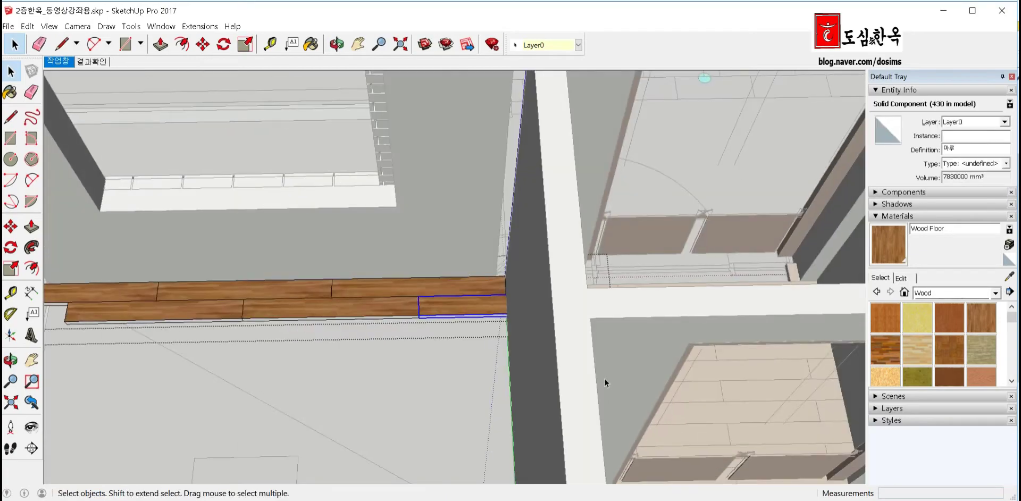
pyautogui.press('s')
pyautogui.moveTo(477, 263)
pyautogui.mouseDown(button='middle')
pyautogui.moveTo(471, 319)
pyautogui.moveTo(319, 353)
pyautogui.mouseUp(button='middle')
pyautogui.scroll(3, 522, 405)
pyautogui.scroll(2, 522, 405)
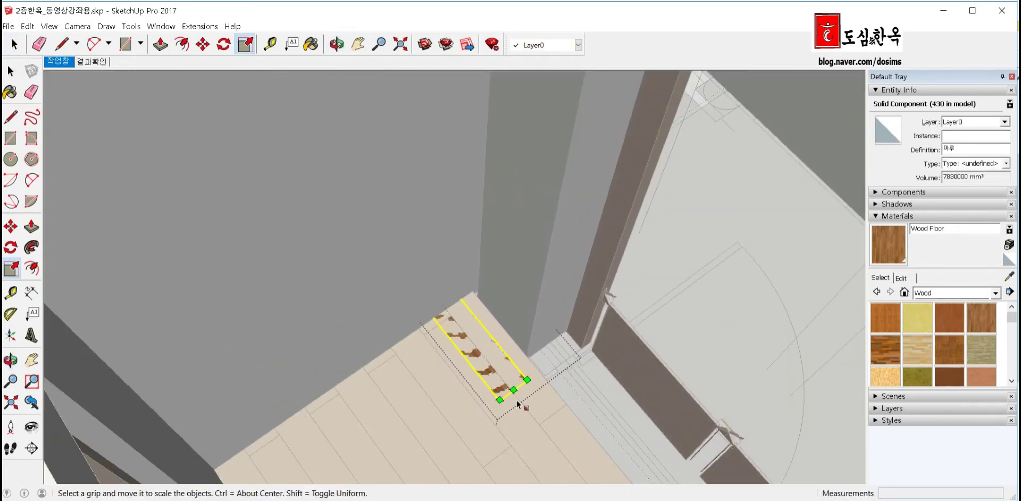
pyautogui.scroll(-3, 518, 403)
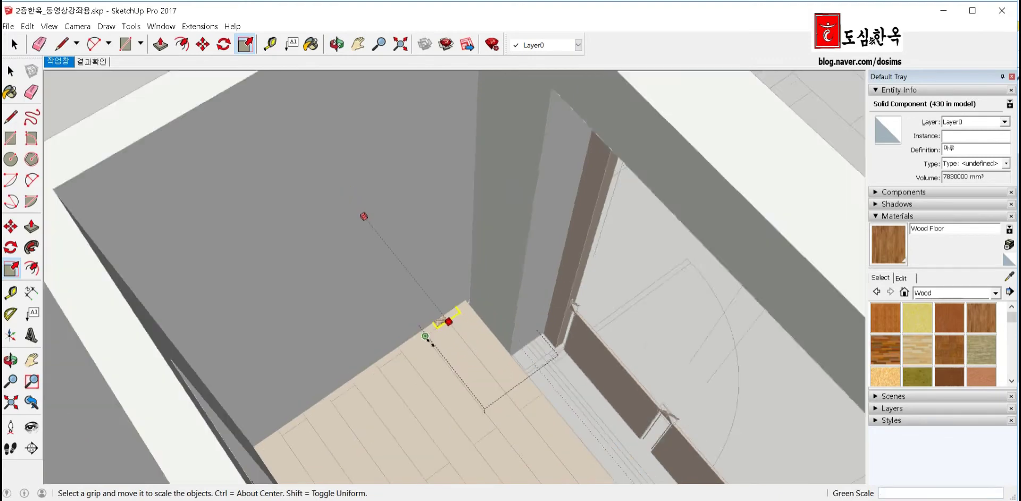
pyautogui.moveTo(519, 403)
pyautogui.mouseDown(button='middle')
pyautogui.moveTo(409, 319)
pyautogui.moveTo(380, 318)
pyautogui.mouseUp(button='middle')
pyautogui.write('0.5')
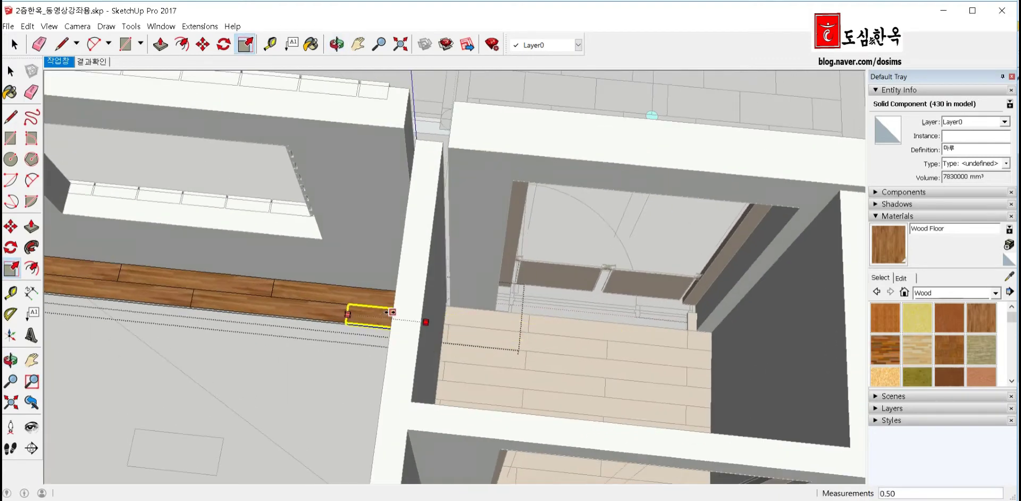
pyautogui.press('Return')
pyautogui.press('space')
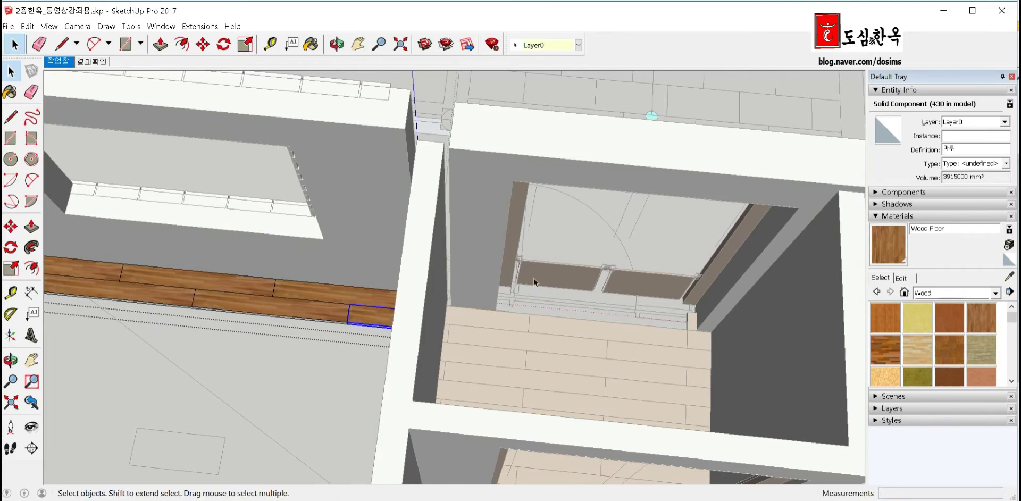
# Copy the half-length board 3000mm along the row toward the brick wall
pyautogui.scroll(-3, 534, 278)
pyautogui.moveTo(533, 278); pyautogui.dragTo(425, 319, button='middle')
pyautogui.scroll(3, 424, 318)
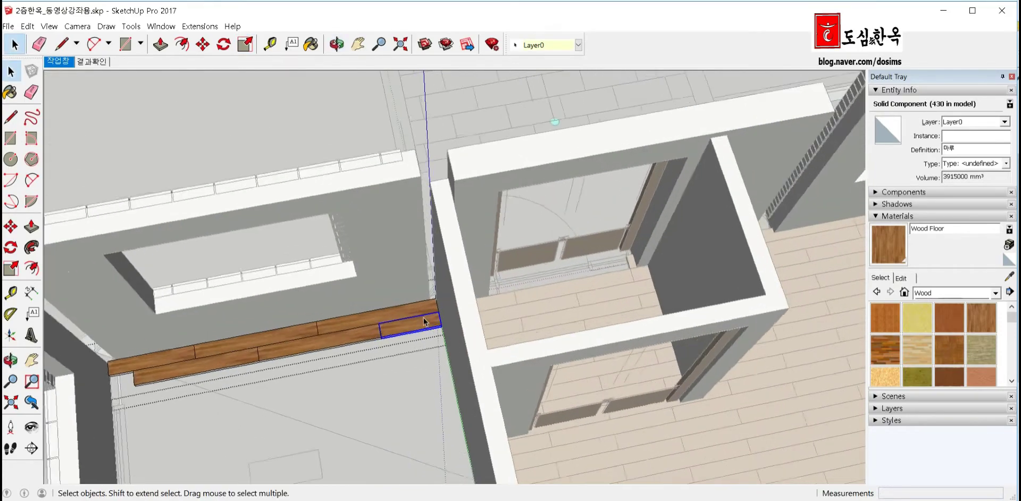
pyautogui.scroll(1, 423, 318)
pyautogui.press('m')
pyautogui.press('ctrl')
pyautogui.click(442, 309)
pyautogui.scroll(-3, 442, 310)
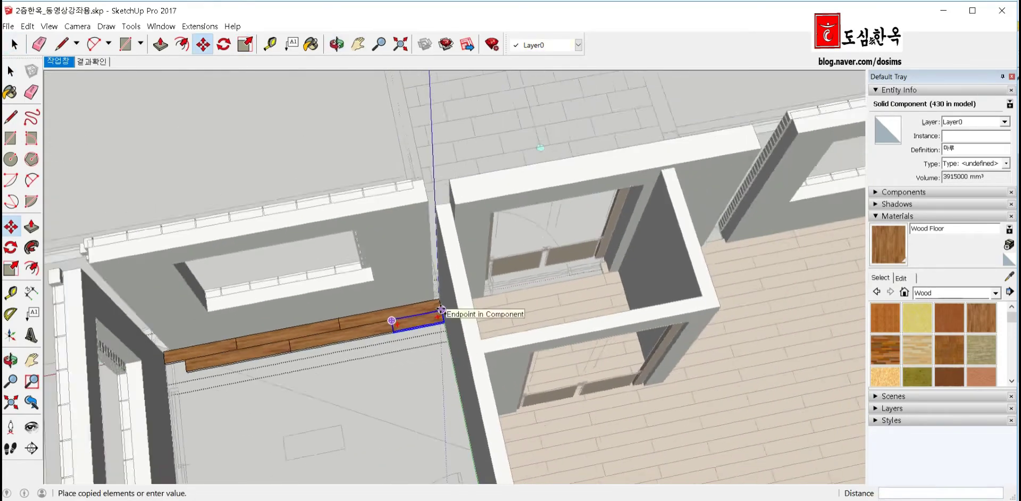
pyautogui.scroll(3, 238, 340)
pyautogui.scroll(1, 238, 340)
pyautogui.click(237, 340)
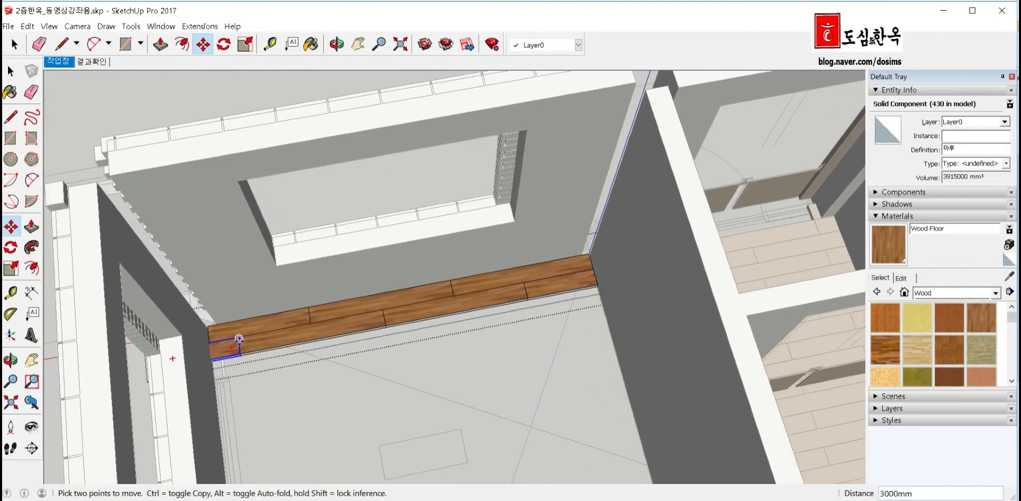
pyautogui.scroll(-3, 237, 341)
pyautogui.moveTo(237, 340); pyautogui.dragTo(336, 420, button='middle')
# Stretch the small board with Scale so it spans the room's width
pyautogui.press('q')
pyautogui.scroll(2, 314, 444)
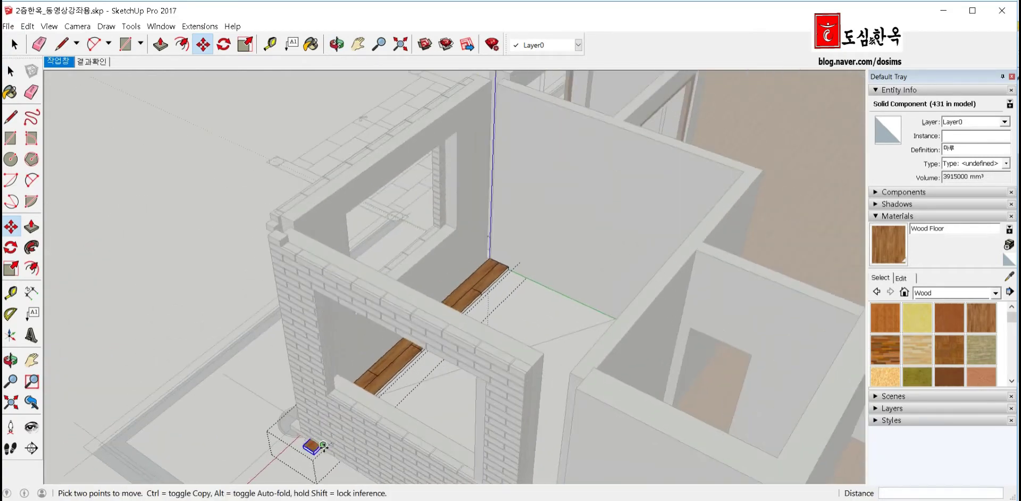
pyautogui.scroll(2, 312, 441)
pyautogui.scroll(1, 313, 441)
pyautogui.press('s')
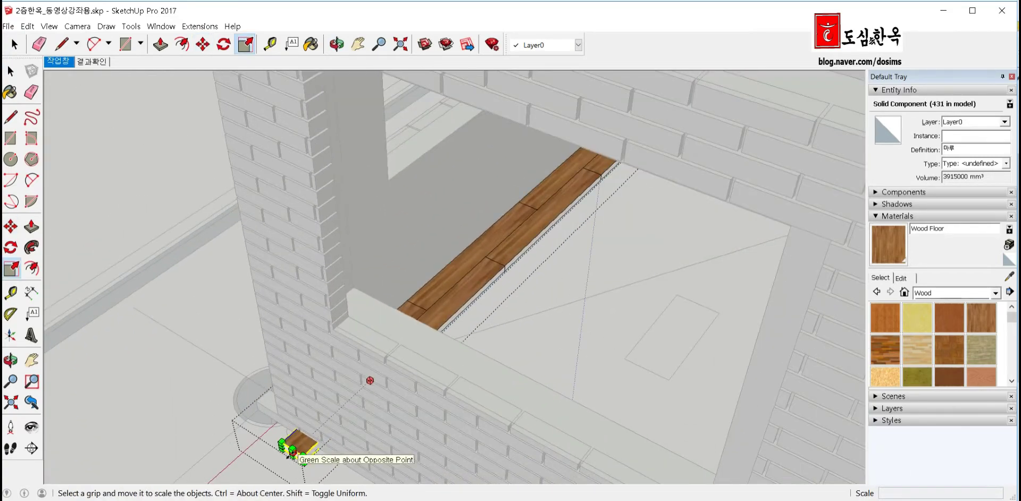
pyautogui.moveTo(291, 462); pyautogui.dragTo(407, 317)
pyautogui.press('Escape')
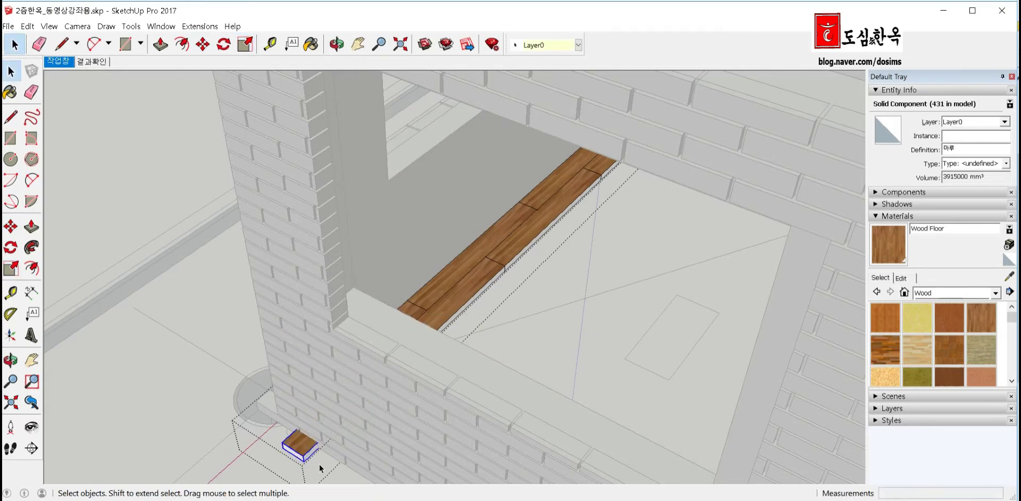
pyautogui.scroll(1, 299, 465)
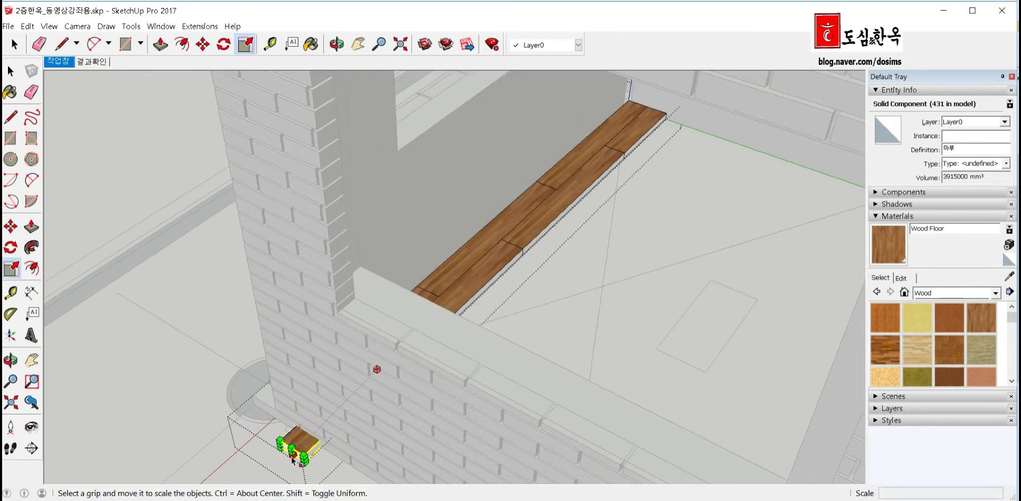
pyautogui.moveTo(292, 460); pyautogui.dragTo(439, 315)
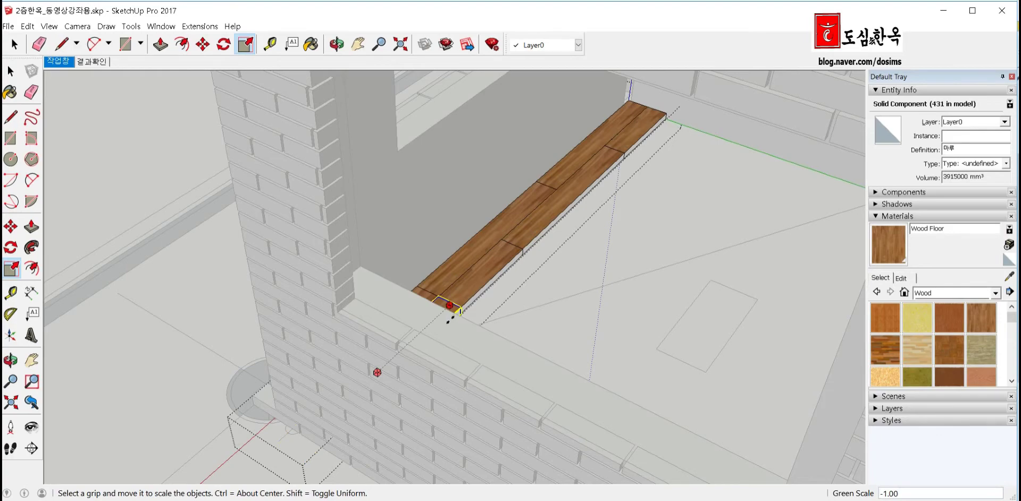
pyautogui.moveTo(450, 305)
pyautogui.mouseDown(button='middle')
pyautogui.moveTo(242, 322)
pyautogui.moveTo(289, 320)
pyautogui.mouseUp(button='middle')
pyautogui.click(238, 309)
pyautogui.press('space')
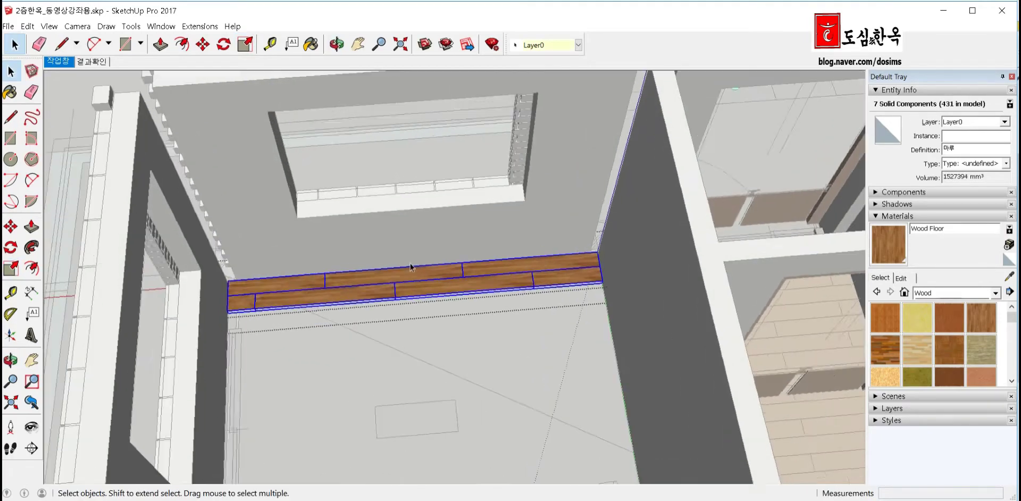
# Copy the board rows 290mm over and array them 7x to cover the room
pyautogui.scroll(5, 290, 320)
pyautogui.moveTo(425, 281); pyautogui.dragTo(424, 318, button='middle')
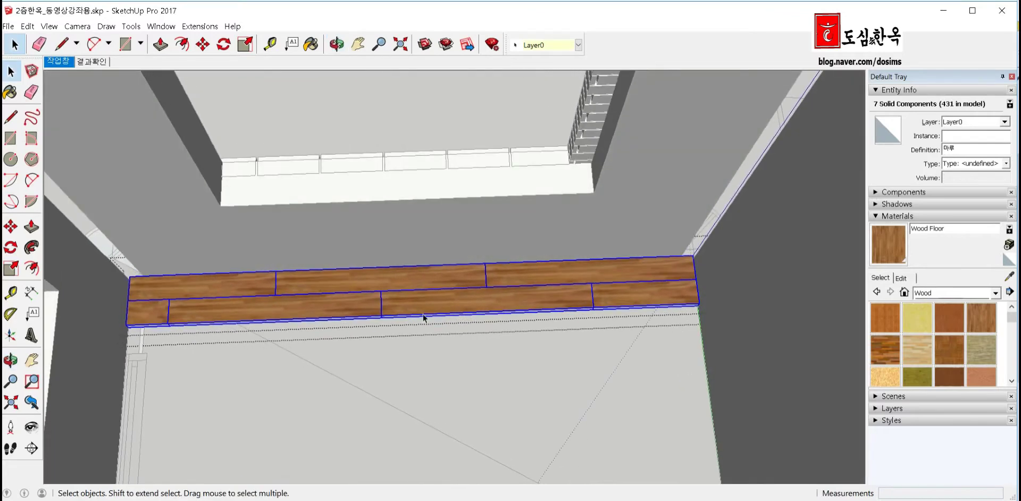
pyautogui.press('m')
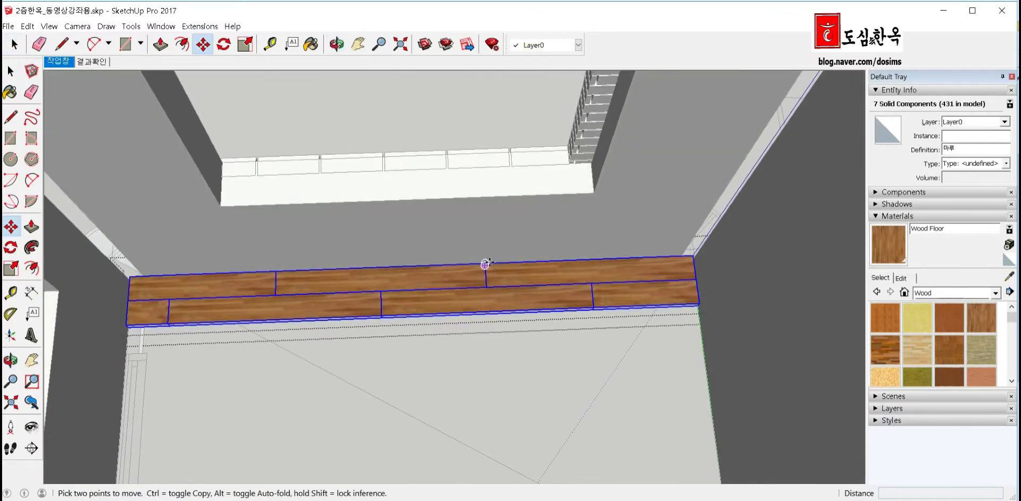
pyautogui.press('ctrl')
pyautogui.click(486, 264)
pyautogui.click(486, 308)
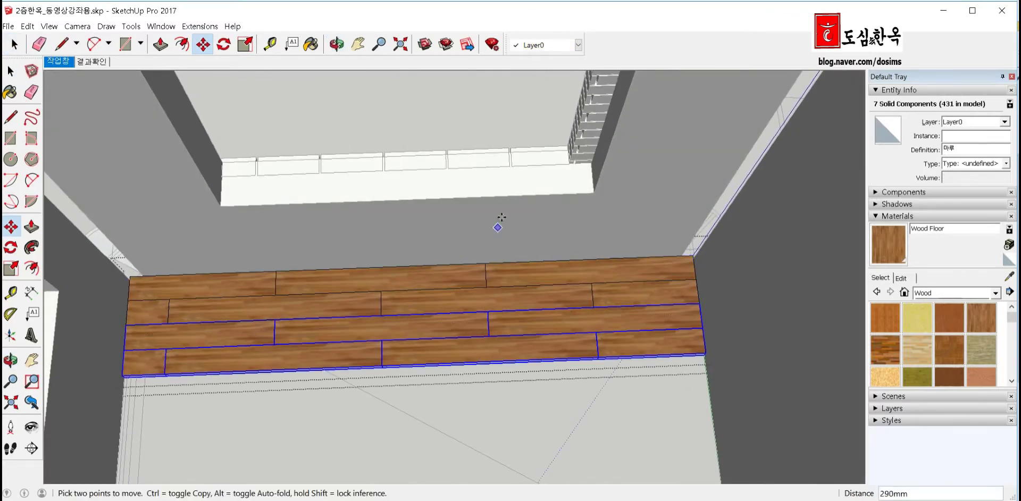
pyautogui.scroll(-3, 502, 217)
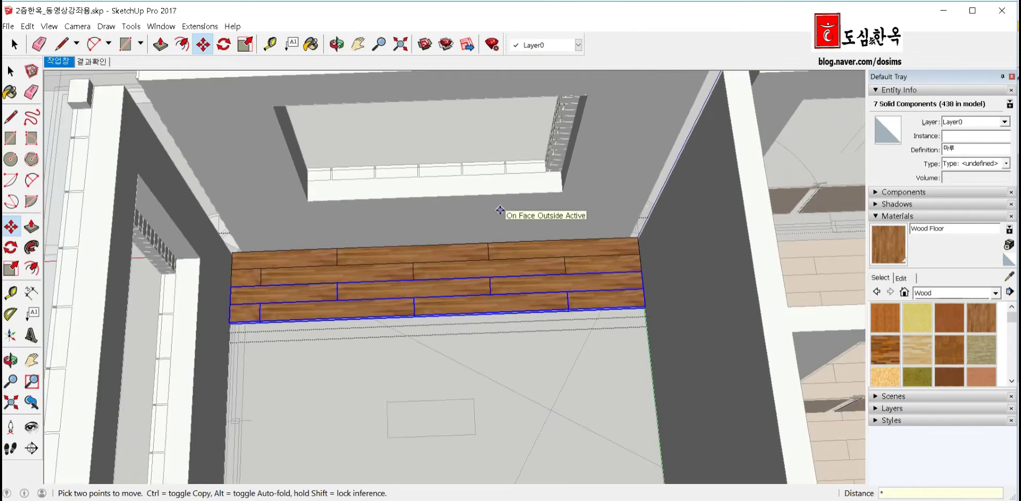
pyautogui.write('7')
pyautogui.press('Return')
pyautogui.press('space')
pyautogui.scroll(-3, 525, 285)
# Select all the boards of the row along the floor's edge
pyautogui.scroll(-2, 516, 303)
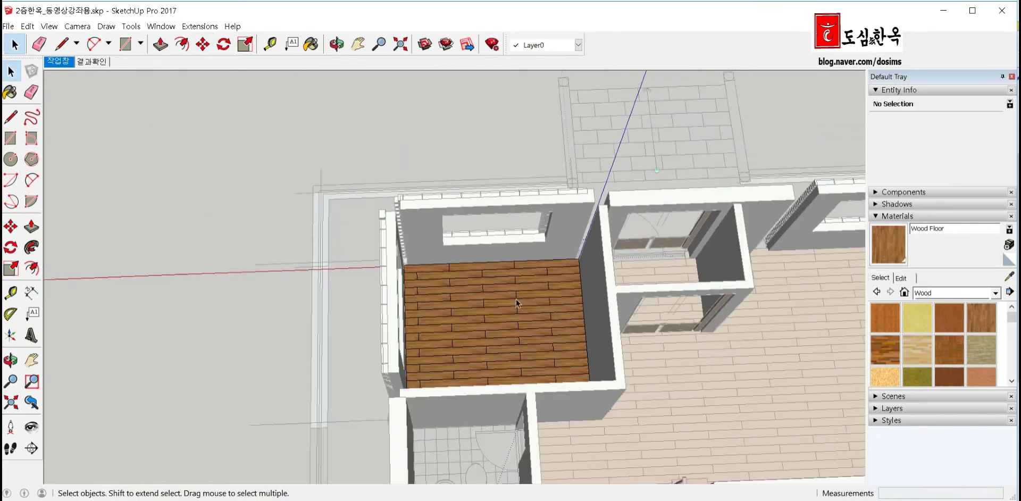
pyautogui.moveTo(516, 303); pyautogui.dragTo(519, 340, button='middle')
pyautogui.scroll(3, 525, 394)
pyautogui.scroll(2, 505, 407)
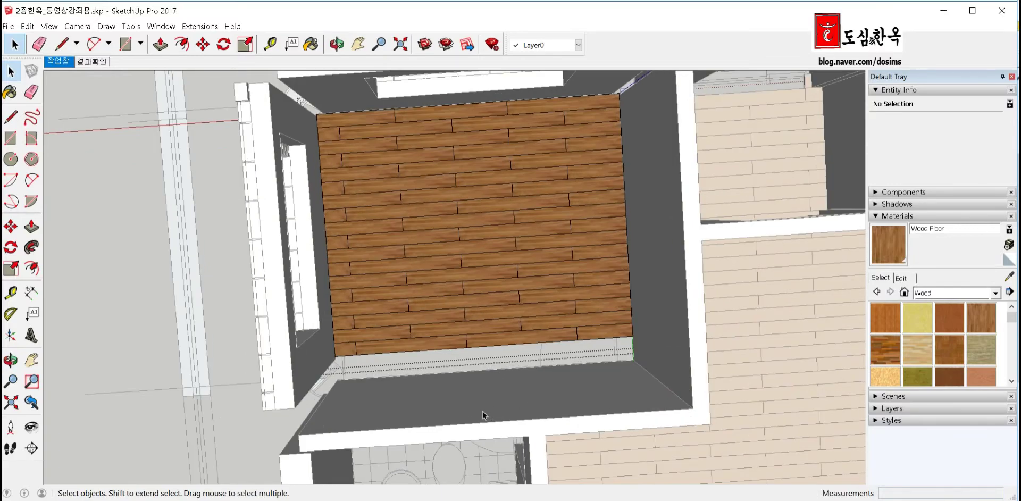
pyautogui.moveTo(549, 397); pyautogui.dragTo(421, 347, button='middle')
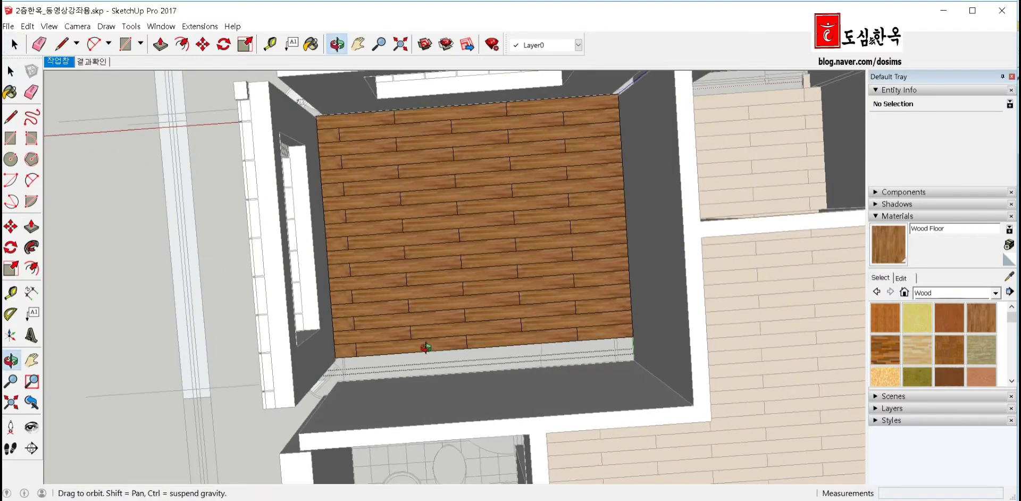
pyautogui.scroll(3, 352, 356)
pyautogui.scroll(2, 352, 362)
pyautogui.click(352, 360)
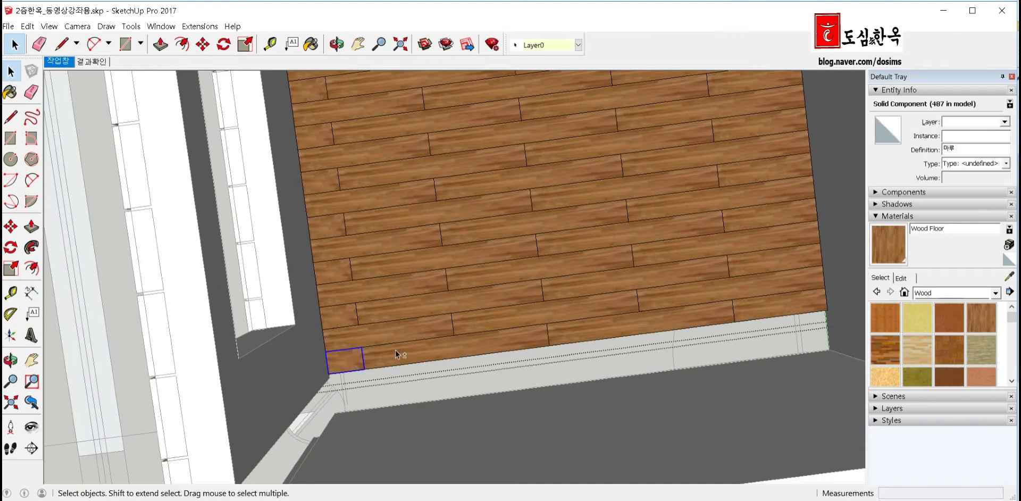
pyautogui.moveTo(410, 361)
pyautogui.mouseDown(button='middle')
pyautogui.moveTo(462, 358)
pyautogui.moveTo(505, 327)
pyautogui.mouseUp(button='middle')
pyautogui.keyDown('shift'); pyautogui.click(506, 326); pyautogui.keyUp('shift')
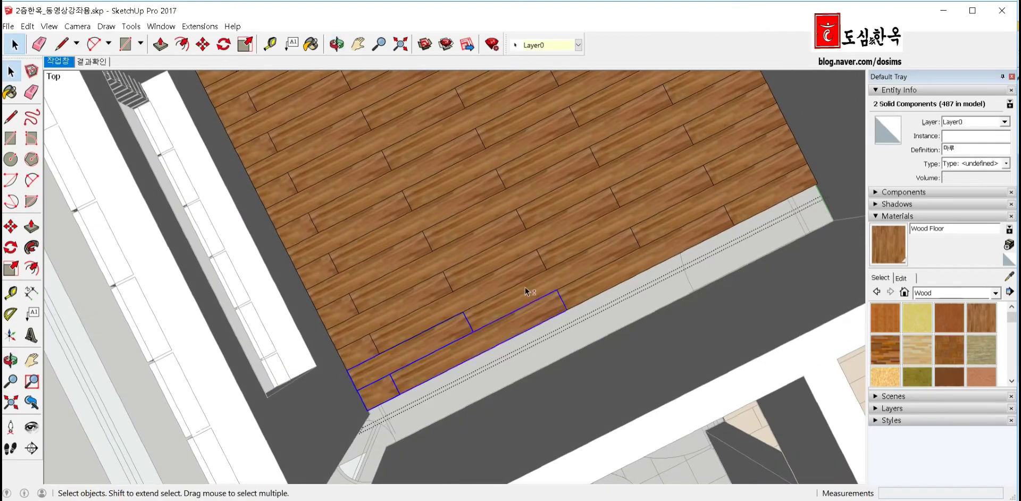
pyautogui.keyDown('shift'); pyautogui.click(524, 290); pyautogui.keyUp('shift')
pyautogui.keyDown('shift'); pyautogui.click(601, 287); pyautogui.keyUp('shift')
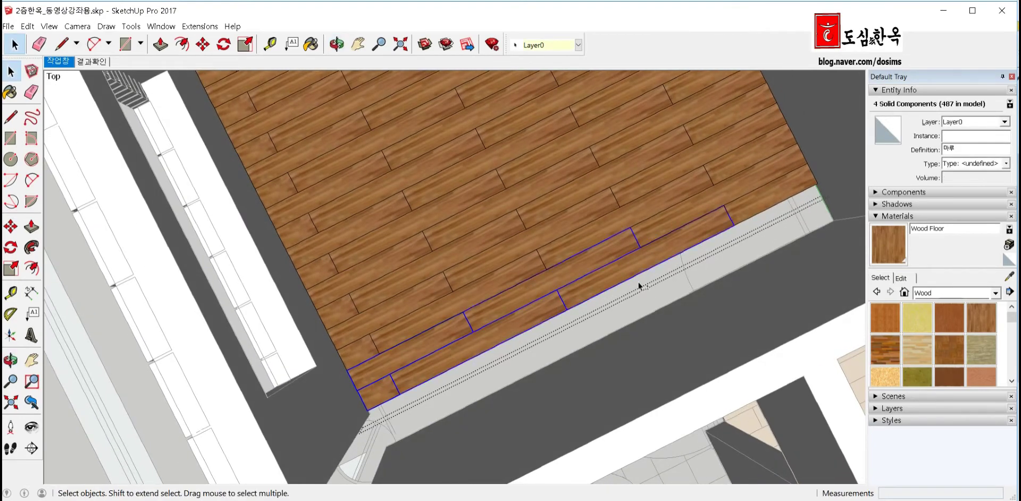
pyautogui.keyDown('shift'); pyautogui.click(763, 195); pyautogui.keyUp('shift')
pyautogui.keyDown('shift'); pyautogui.click(757, 203); pyautogui.keyUp('shift')
pyautogui.moveTo(659, 252); pyautogui.dragTo(676, 252, button='middle')
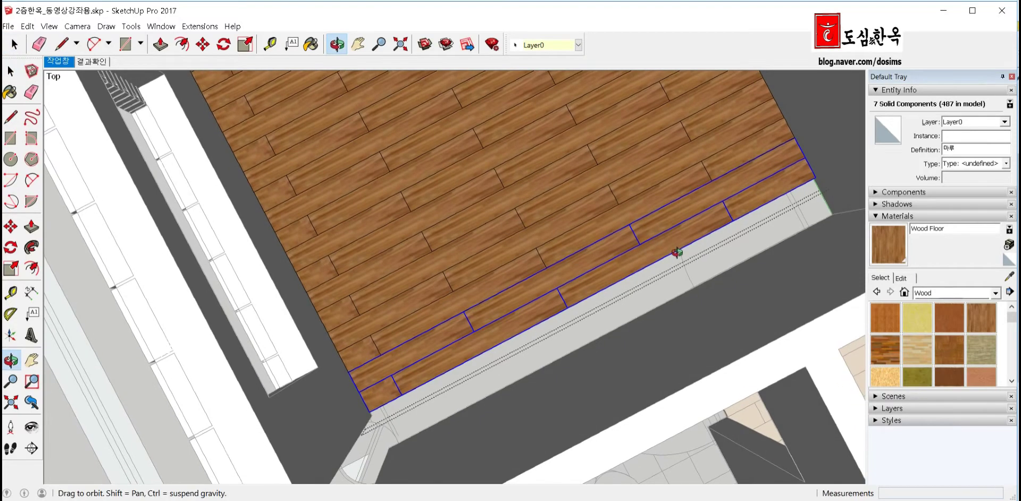
# Copy the edge row 290mm toward the front wall to fill the leftover strip
pyautogui.press('m')
pyautogui.press('ctrl')
pyautogui.click(629, 224)
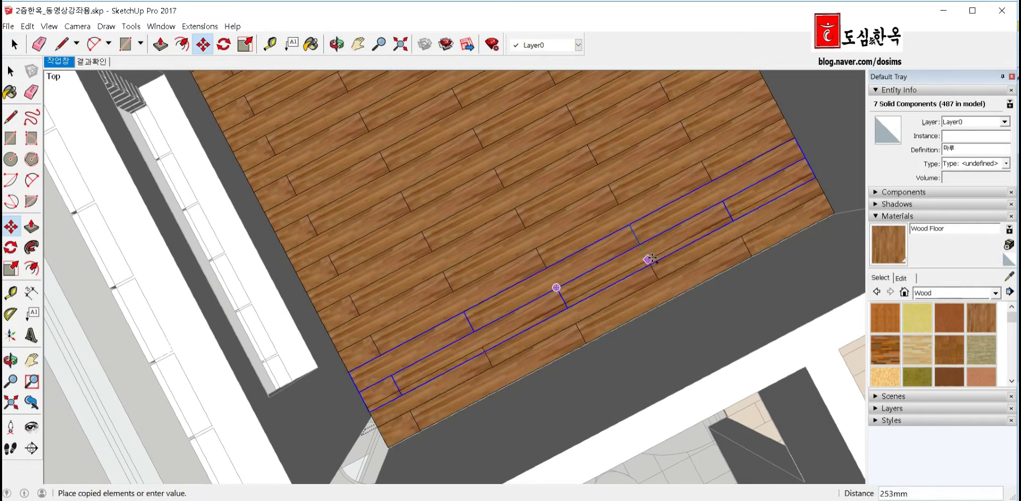
pyautogui.click(650, 262)
pyautogui.scroll(-3, 649, 263)
pyautogui.scroll(-2, 649, 263)
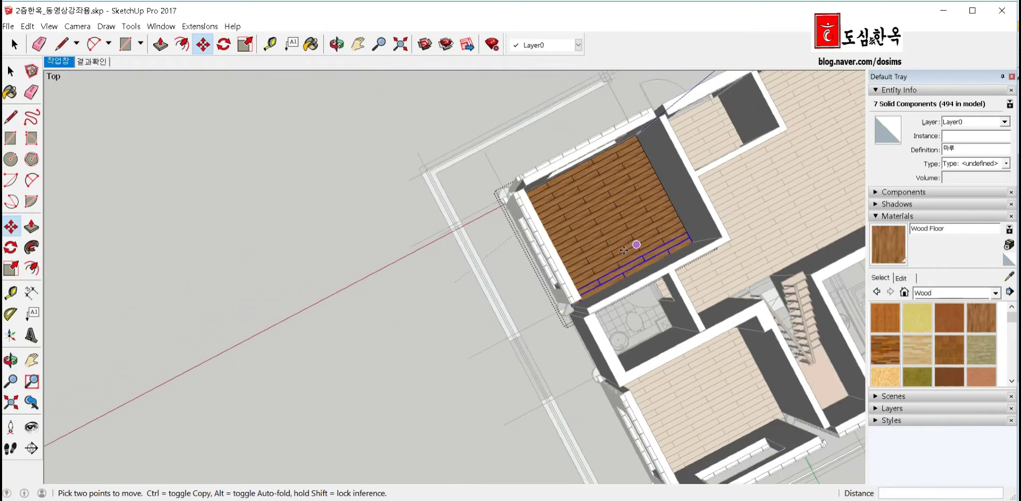
pyautogui.press('space')
pyautogui.click(247, 327)
pyautogui.moveTo(246, 327); pyautogui.dragTo(452, 268, button='middle')
pyautogui.click(877, 217)
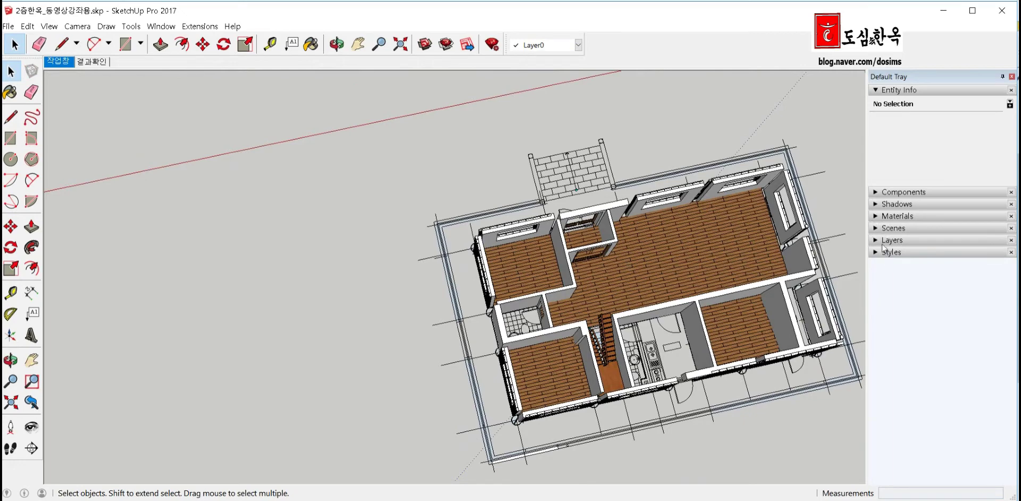
pyautogui.click(885, 240)
pyautogui.scroll(-5, 918, 313)
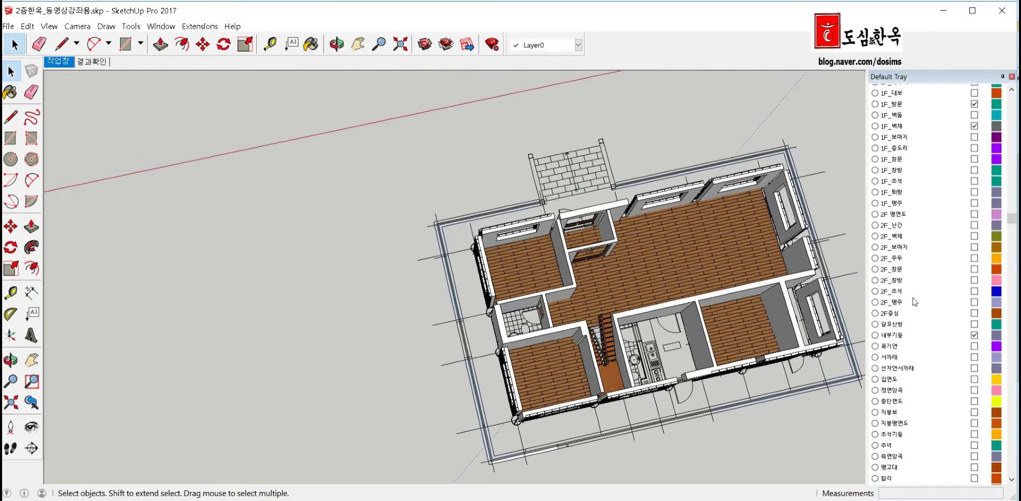
pyautogui.scroll(2, 913, 298)
pyautogui.scroll(3, 912, 297)
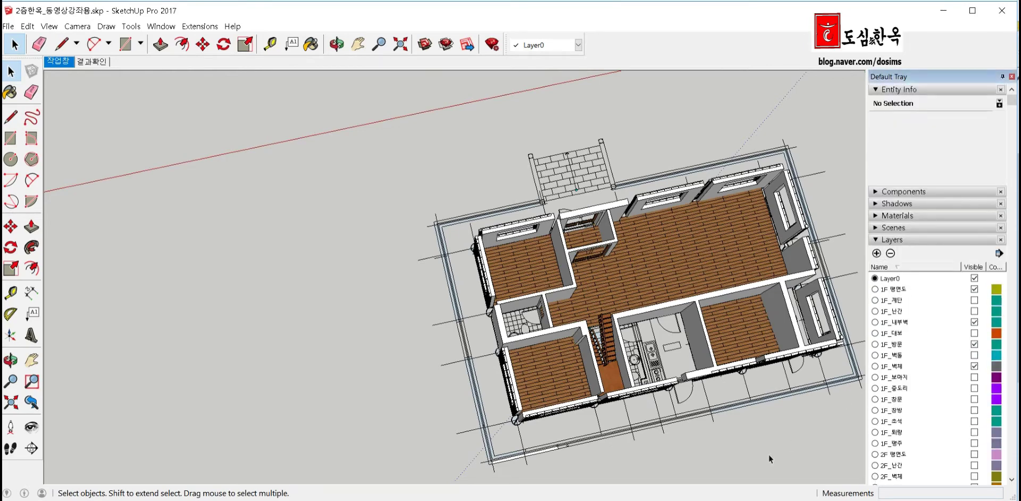
pyautogui.scroll(-5, 889, 341)
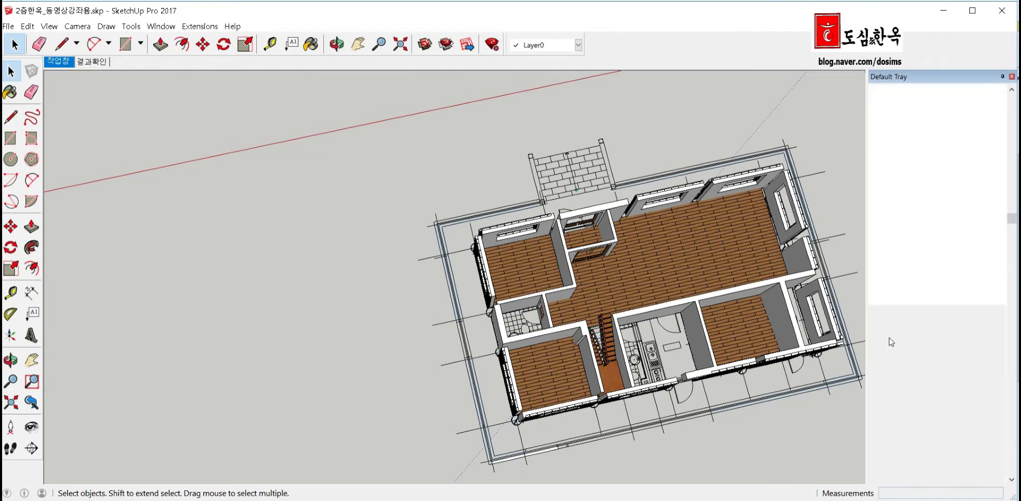
pyautogui.scroll(-5, 891, 340)
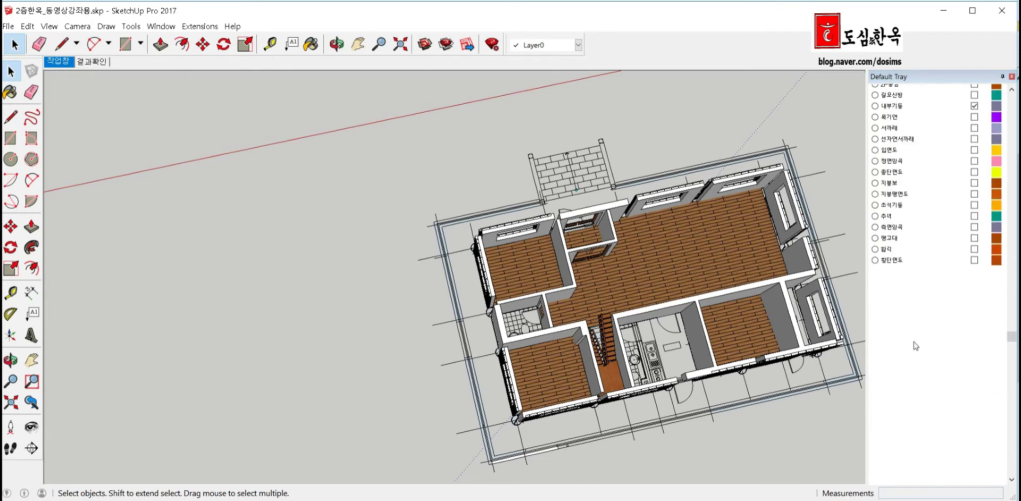
pyautogui.scroll(4, 913, 341)
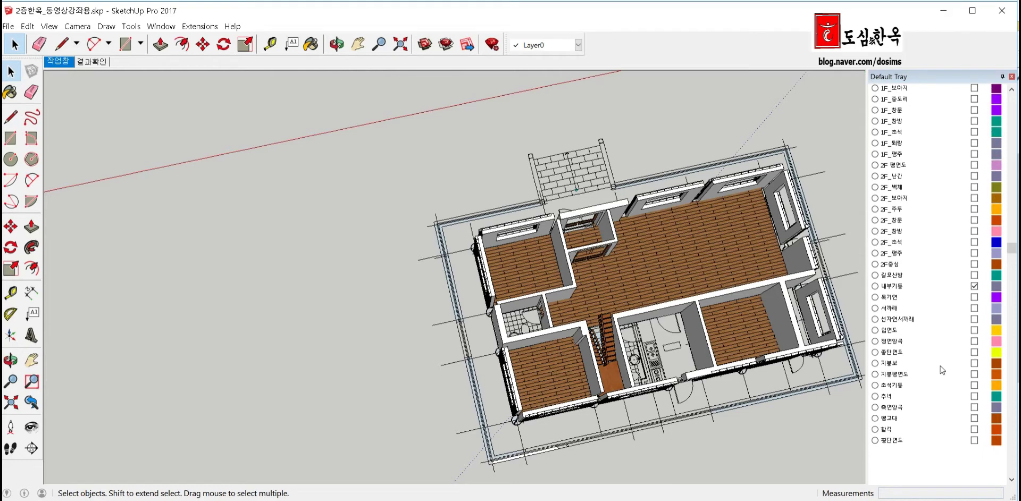
pyautogui.scroll(4, 941, 368)
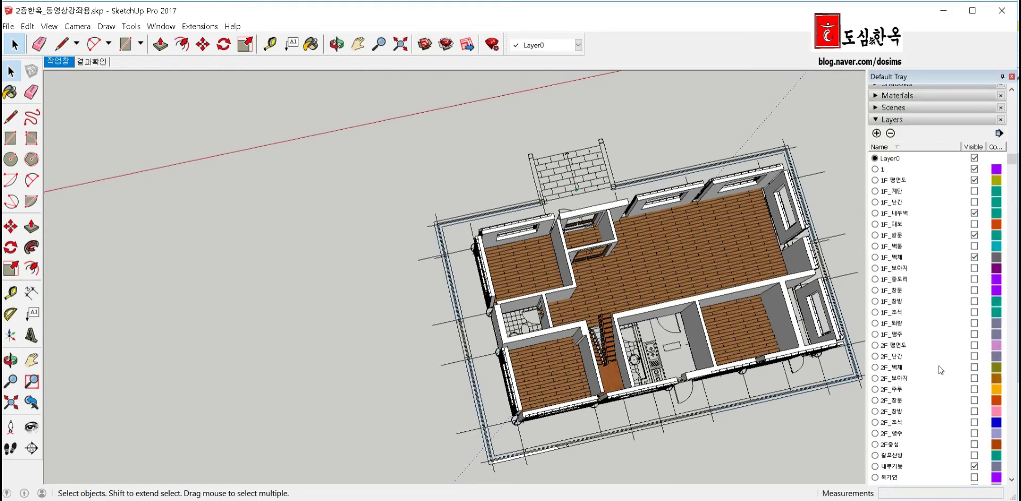
pyautogui.click(882, 170)
pyautogui.doubleClick(889, 170)
pyautogui.write('F_마루')
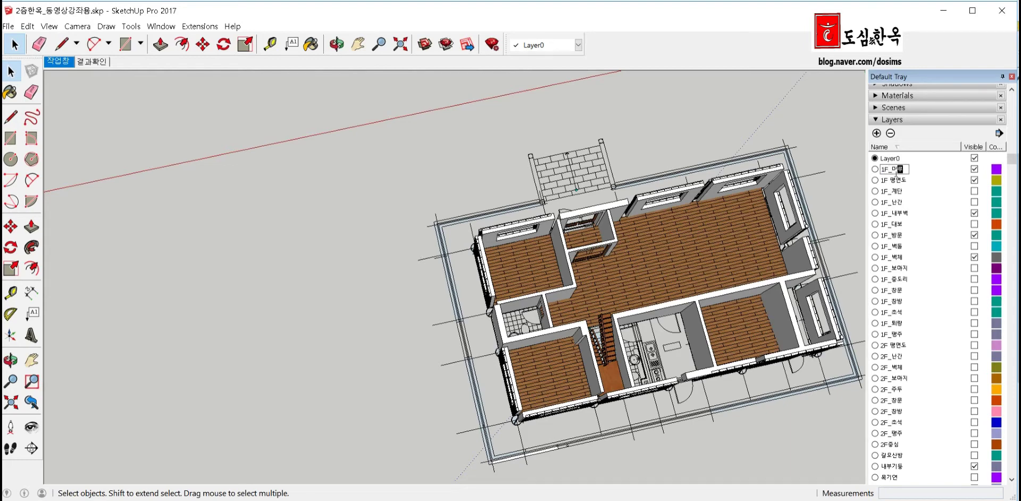
pyautogui.click(920, 238)
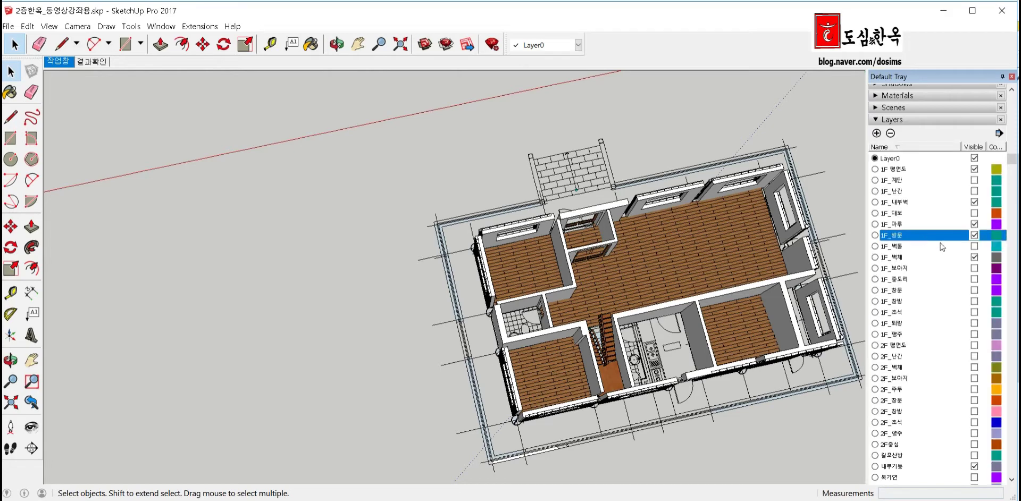
pyautogui.click(745, 261)
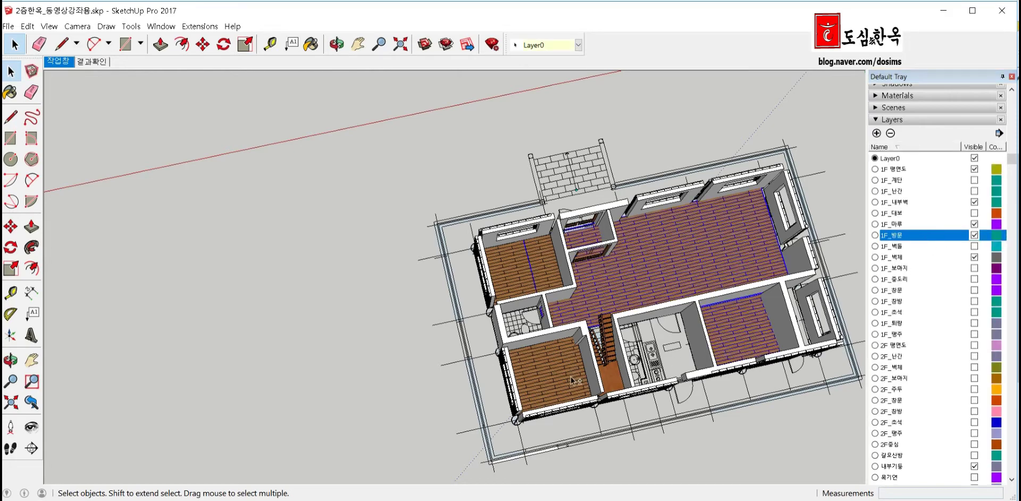
pyautogui.moveTo(516, 281); pyautogui.dragTo(511, 306, button='middle')
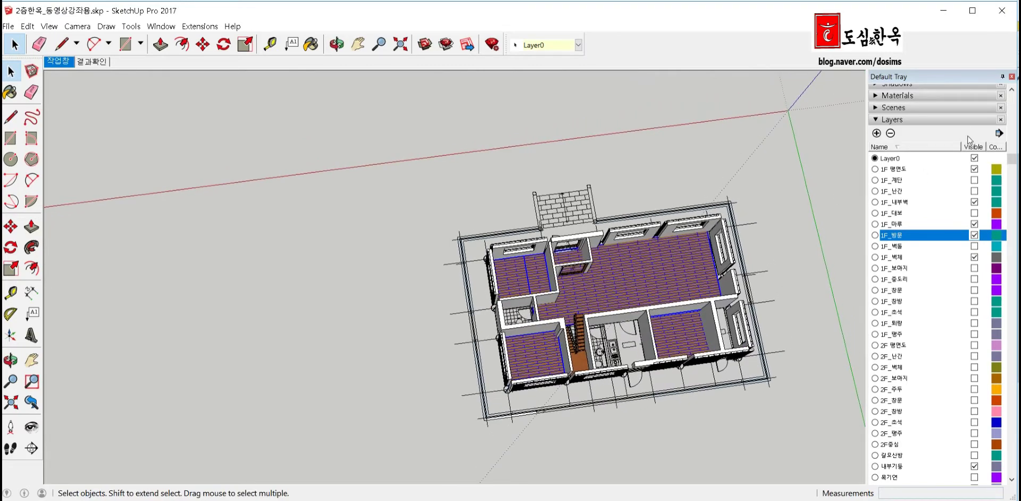
pyautogui.scroll(3, 969, 140)
pyautogui.click(904, 90)
pyautogui.click(968, 121)
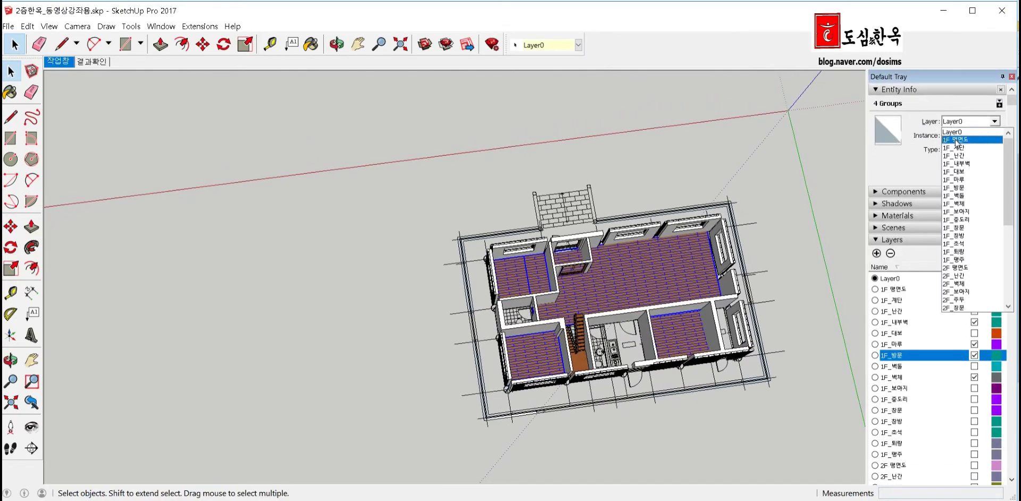
pyautogui.click(966, 183)
pyautogui.click(284, 299)
pyautogui.moveTo(284, 299)
pyautogui.mouseDown(button='middle')
pyautogui.moveTo(305, 347)
pyautogui.moveTo(591, 306)
pyautogui.mouseUp(button='middle')
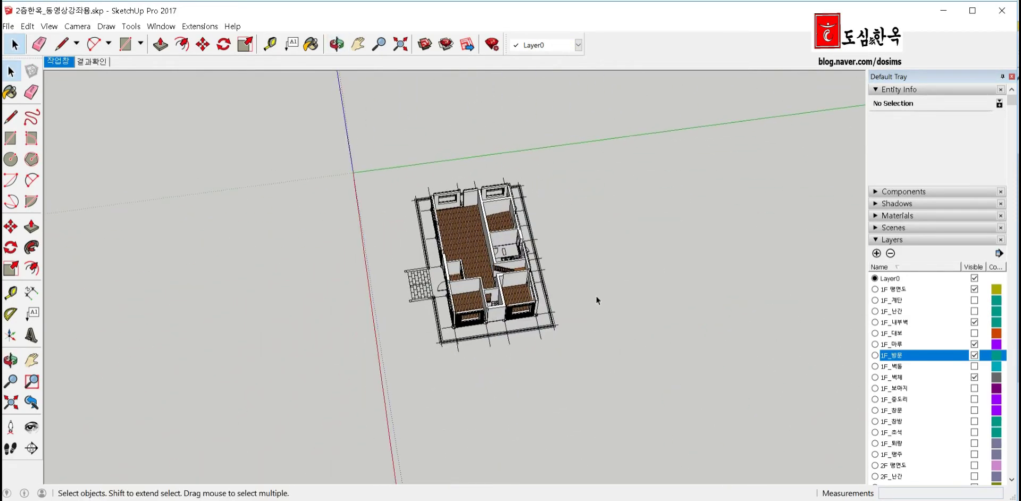
pyautogui.scroll(-5, 925, 371)
pyautogui.scroll(-2, 913, 350)
pyautogui.scroll(-2, 914, 367)
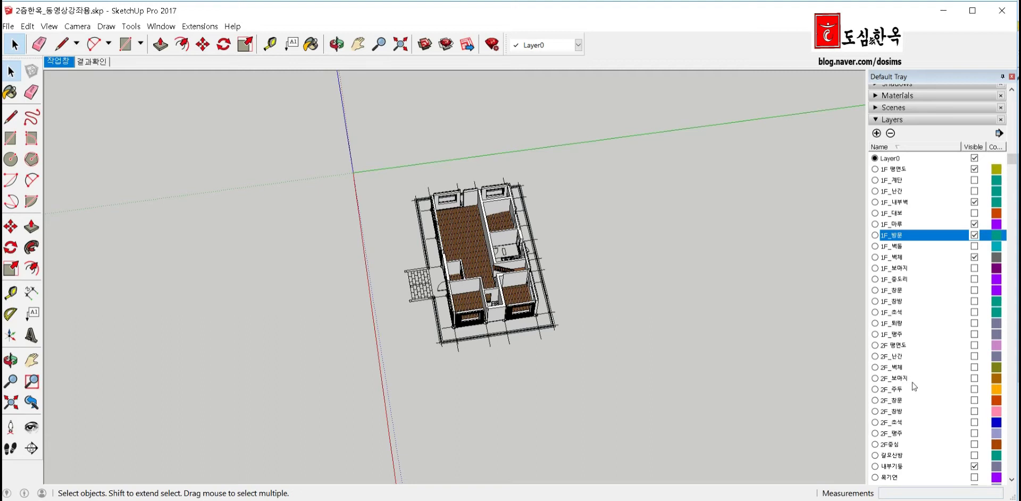
# Turn on the 2F_난간, 1F_난간 and 2F_벽체 layers to show the railings and second-floor walls and slab
pyautogui.click(974, 355)
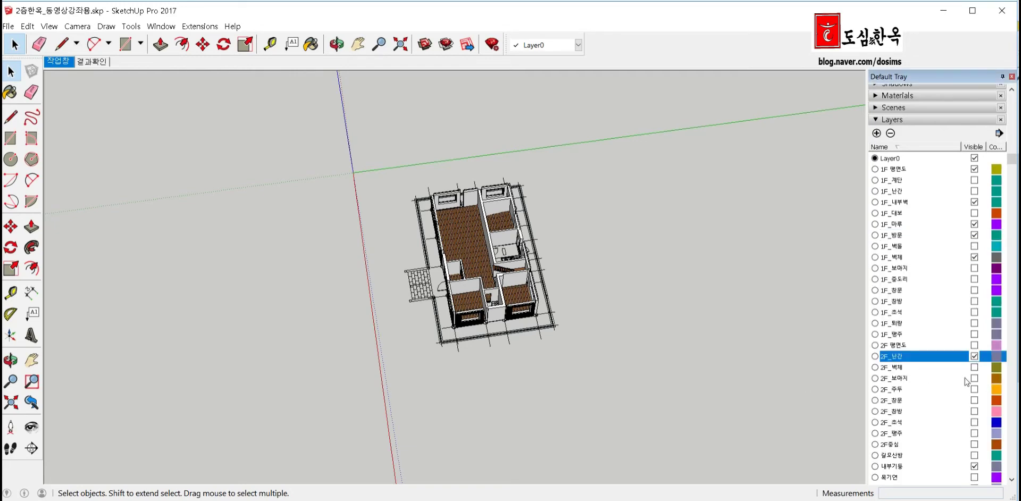
pyautogui.moveTo(576, 375)
pyautogui.mouseDown(button='middle')
pyautogui.moveTo(569, 387)
pyautogui.moveTo(688, 331)
pyautogui.moveTo(715, 303)
pyautogui.mouseUp(button='middle')
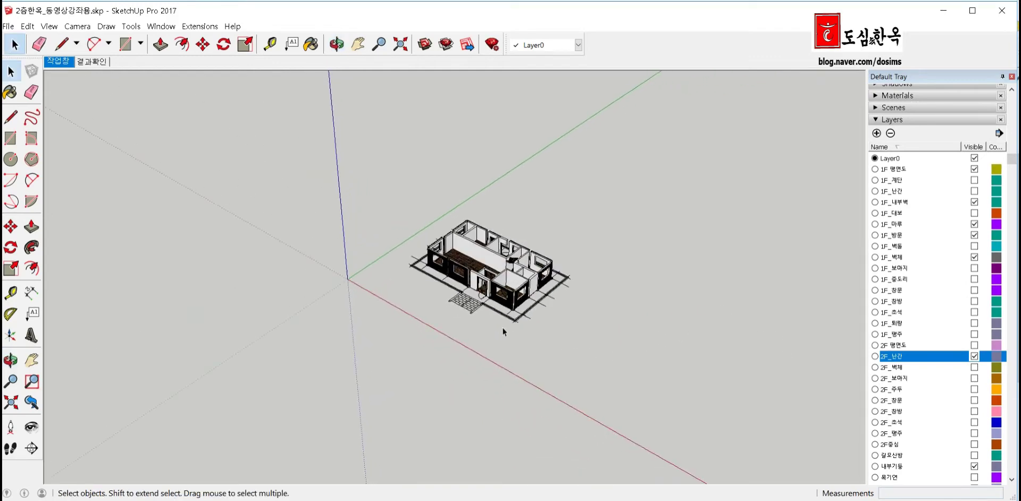
pyautogui.scroll(3, 479, 287)
pyautogui.scroll(3, 471, 272)
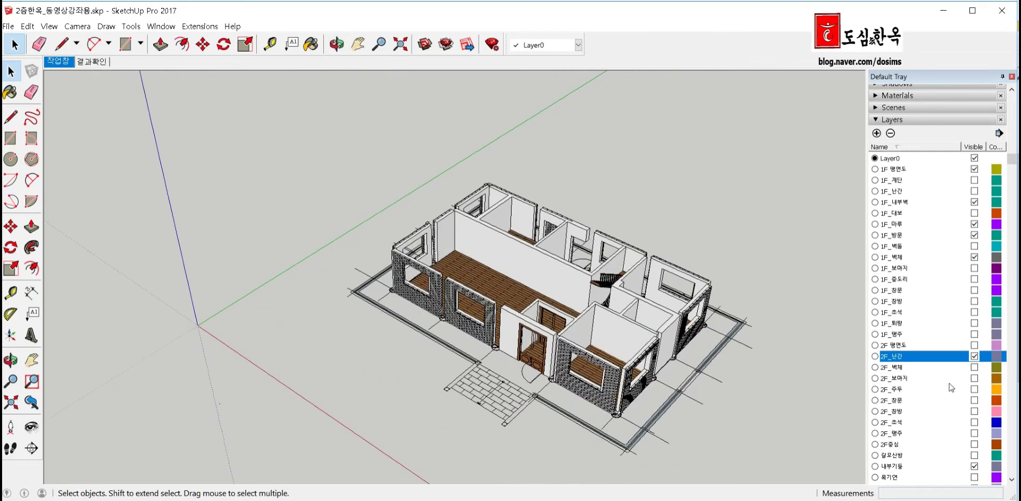
pyautogui.click(900, 193)
pyautogui.click(974, 191)
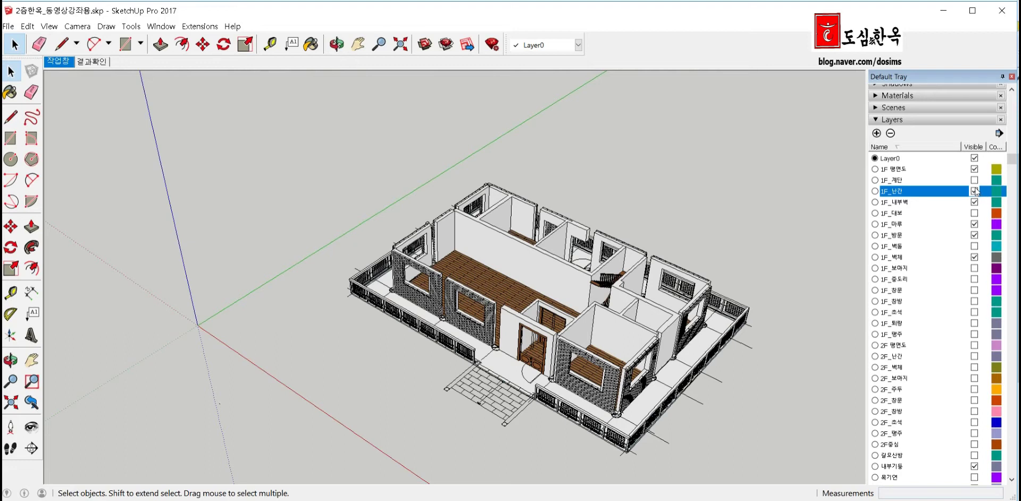
pyautogui.click(975, 367)
pyautogui.moveTo(558, 382); pyautogui.dragTo(457, 364, button='middle')
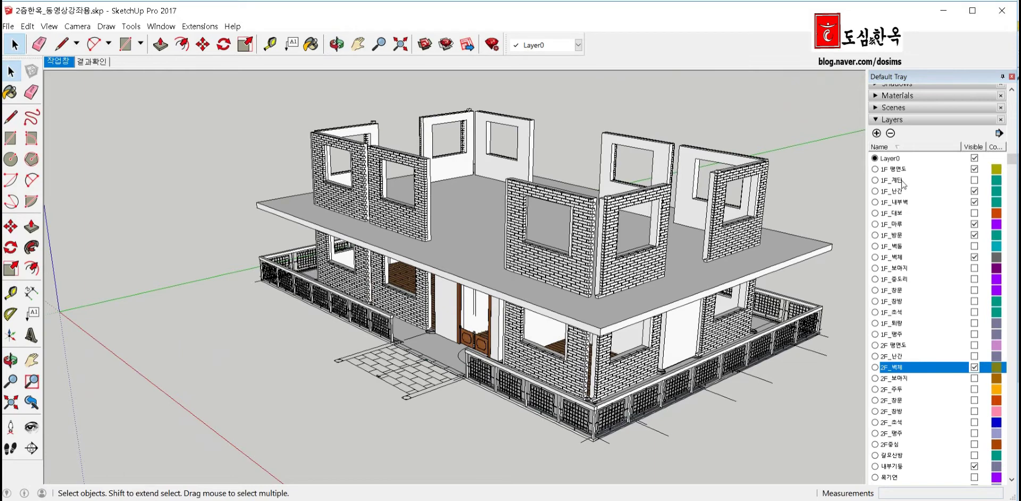
# Hide the 1F_난간, 1F_내부벽, 1F_방문 and 1F_벽체 layers
pyautogui.click(973, 191)
pyautogui.click(974, 202)
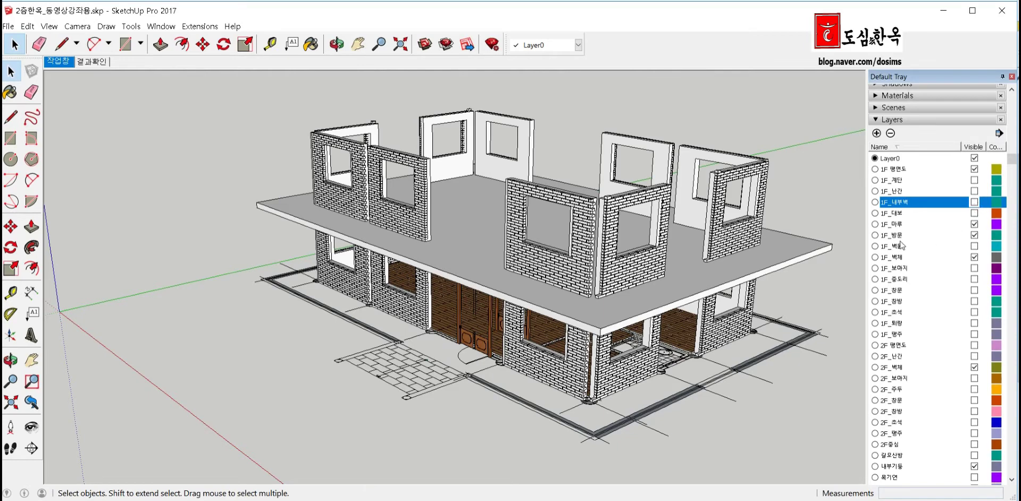
pyautogui.click(974, 235)
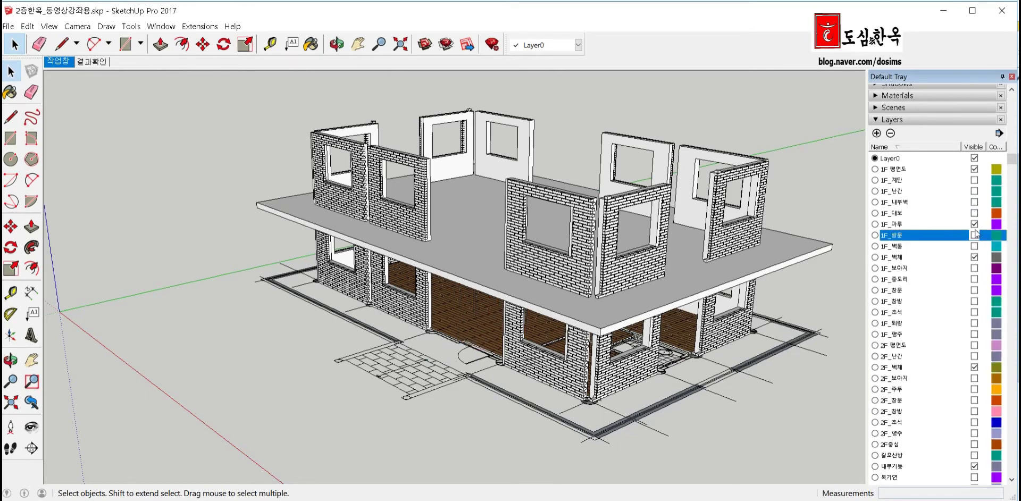
pyautogui.click(974, 257)
# Select the three first-floor wood-plank floor groups
pyautogui.click(682, 343)
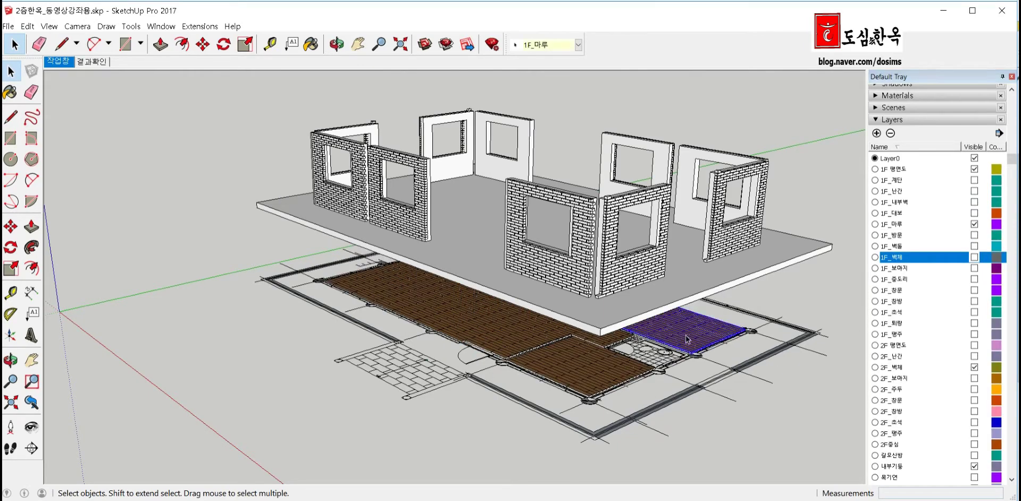
pyautogui.moveTo(682, 343); pyautogui.dragTo(596, 318, button='middle')
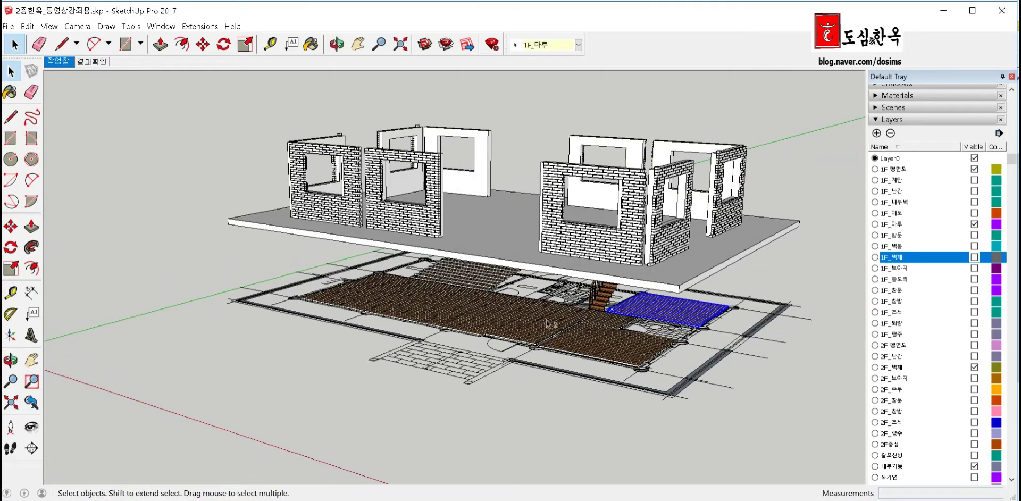
pyautogui.keyDown('shift'); pyautogui.click(596, 317); pyautogui.keyUp('shift')
pyautogui.keyDown('shift'); pyautogui.click(608, 343); pyautogui.keyUp('shift')
pyautogui.moveTo(615, 344)
pyautogui.mouseDown(button='middle')
pyautogui.moveTo(479, 320)
pyautogui.moveTo(679, 316)
pyautogui.moveTo(620, 337)
pyautogui.moveTo(191, 342)
pyautogui.mouseUp(button='middle')
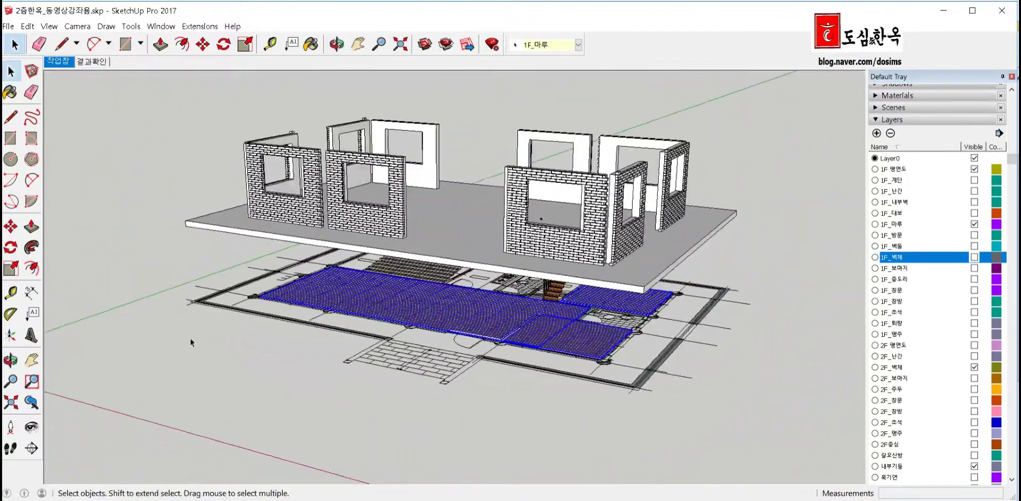
pyautogui.moveTo(477, 320); pyautogui.dragTo(461, 333, button='middle')
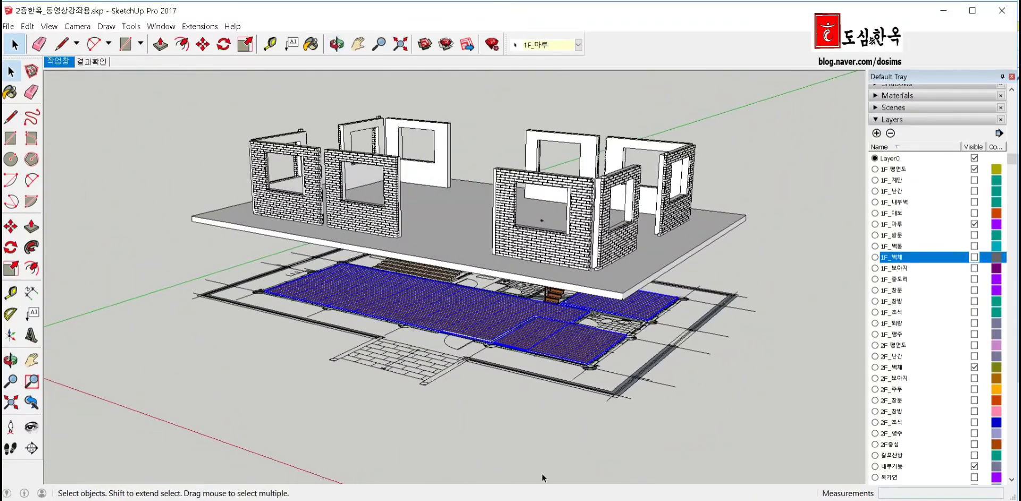
pyautogui.scroll(2, 621, 404)
pyautogui.scroll(2, 621, 403)
pyautogui.moveTo(621, 404); pyautogui.dragTo(616, 426, button='middle')
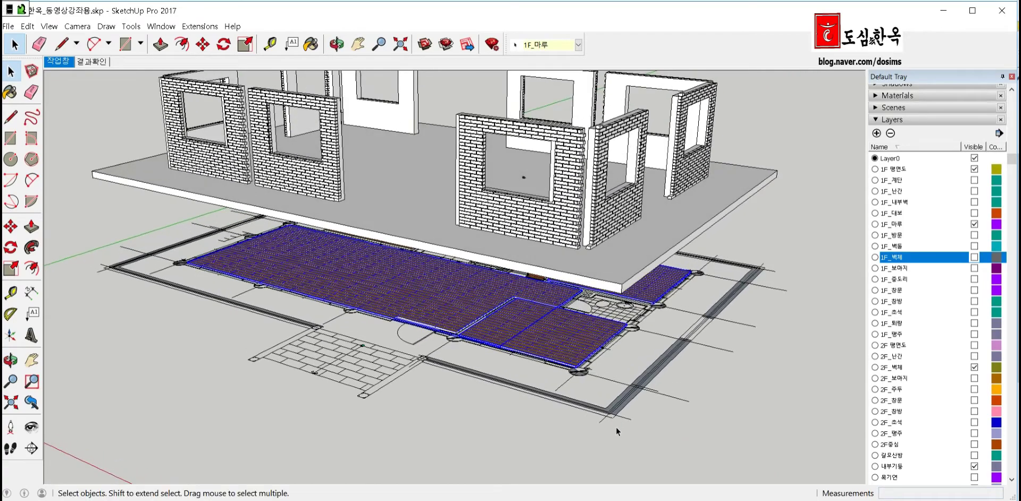
# Copy the selected floors 2980mm up into the upper walls on the second-floor slab
pyautogui.press('m')
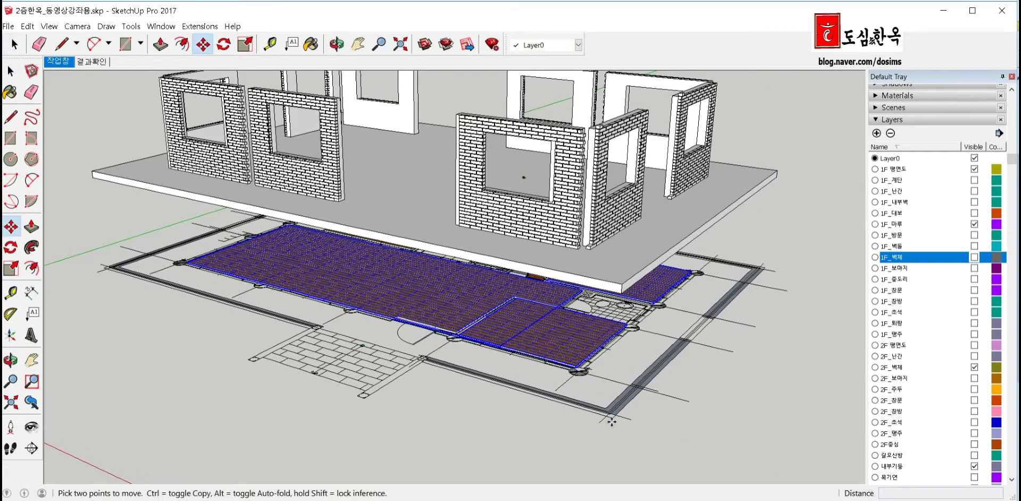
pyautogui.press('ctrl')
pyautogui.click(612, 417)
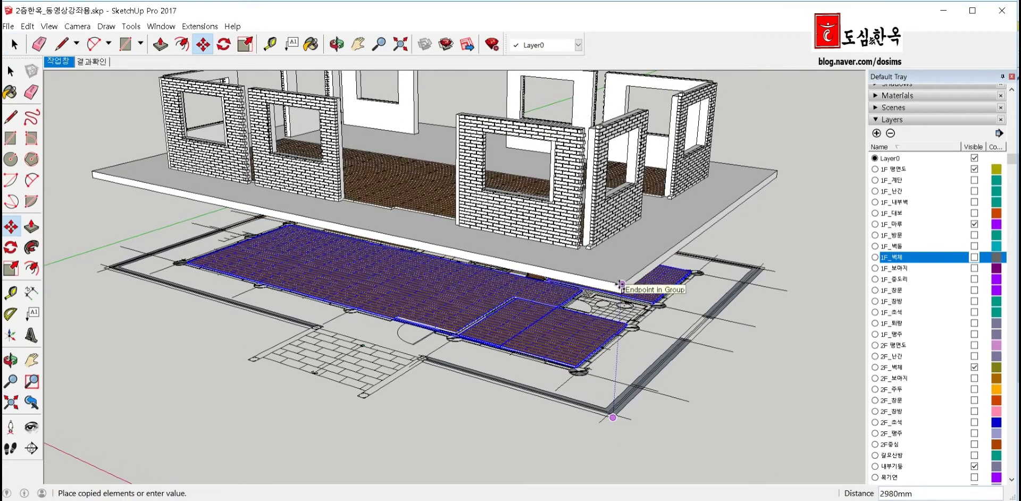
pyautogui.click(621, 284)
pyautogui.press('space')
pyautogui.scroll(-3, 532, 319)
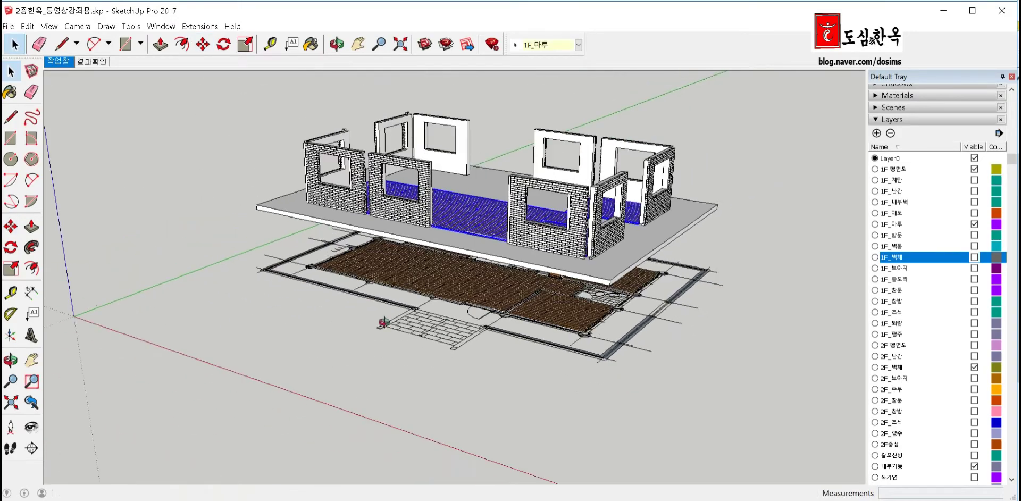
pyautogui.moveTo(531, 319)
pyautogui.mouseDown(button='middle')
pyautogui.moveTo(523, 344)
pyautogui.moveTo(478, 318)
pyautogui.moveTo(329, 388)
pyautogui.moveTo(349, 402)
pyautogui.mouseUp(button='middle')
pyautogui.scroll(5, 479, 319)
# Open the small plank floor group near the stairs and delete its middle and right boards
pyautogui.click(330, 388)
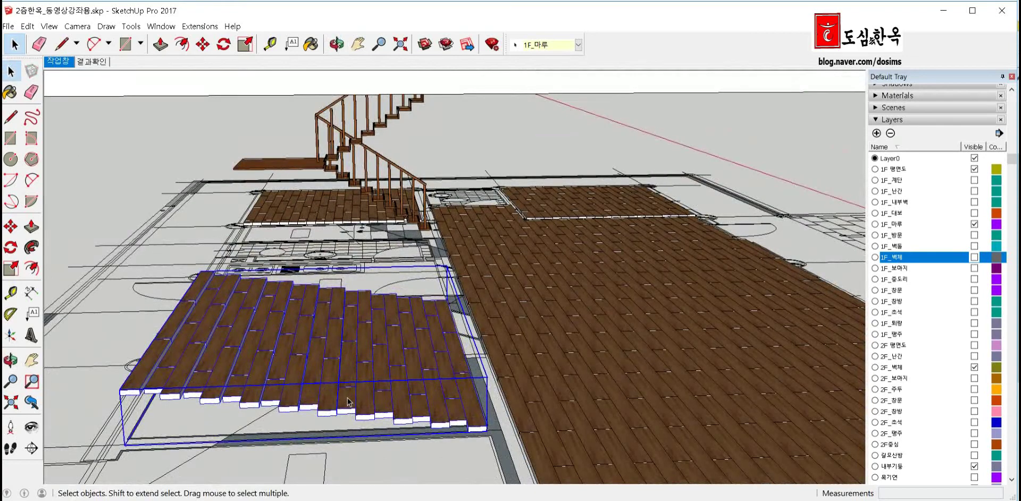
pyautogui.doubleClick(349, 402)
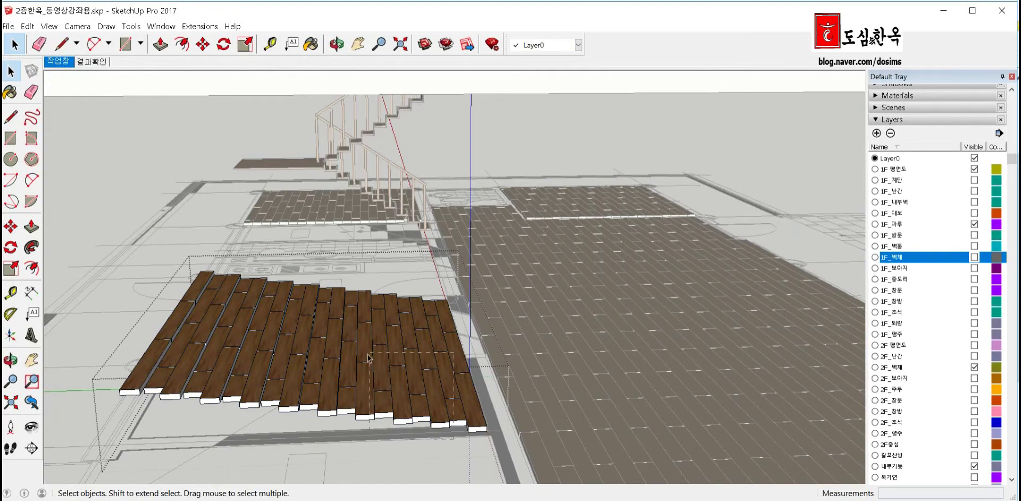
pyautogui.moveTo(387, 408)
pyautogui.mouseDown()
pyautogui.moveTo(414, 414)
pyautogui.moveTo(306, 331)
pyautogui.mouseUp()
pyautogui.press('Delete')
pyautogui.press('Delete')
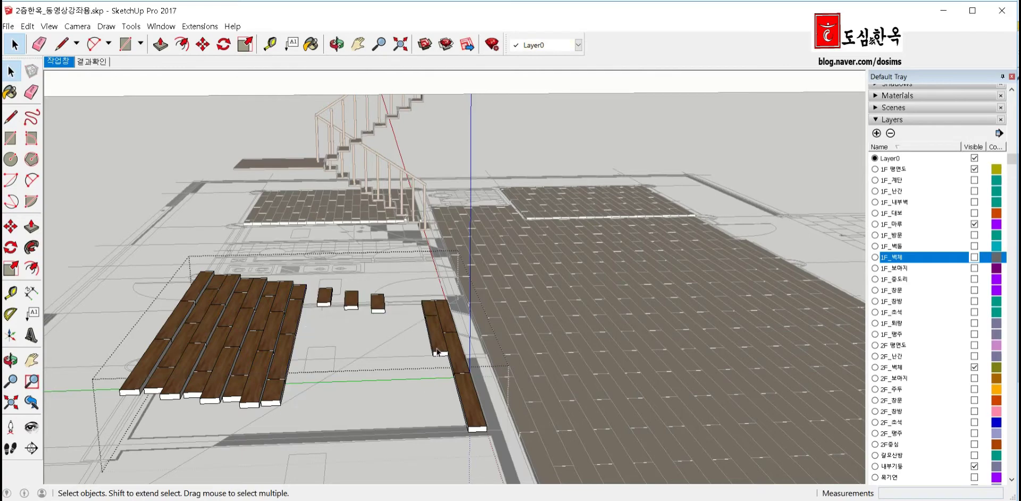
pyautogui.click(437, 351)
# Delete the remaining left-side boards, leaving a single long row of boards
pyautogui.press('Delete')
pyautogui.moveTo(391, 319); pyautogui.dragTo(287, 298)
pyautogui.press('Delete')
pyautogui.moveTo(306, 420); pyautogui.dragTo(123, 247)
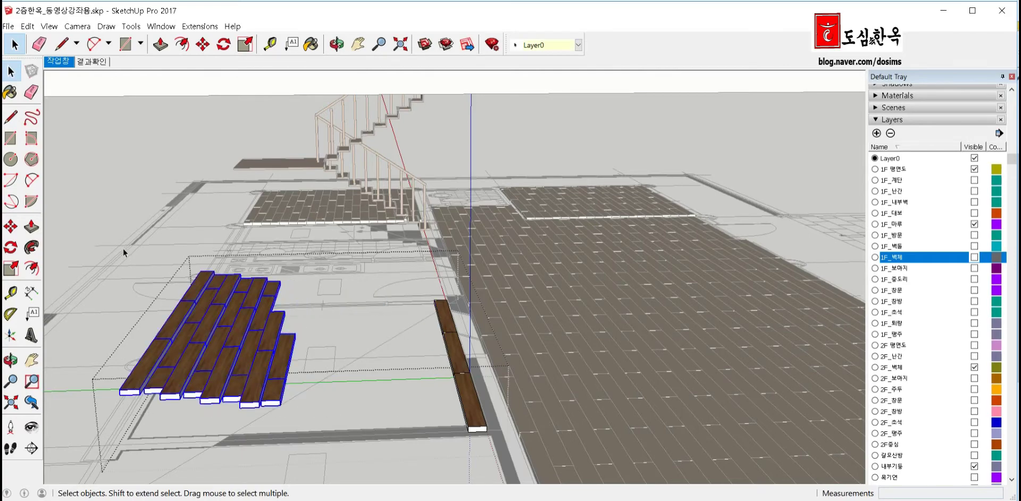
pyautogui.press('Delete')
pyautogui.moveTo(441, 387)
pyautogui.mouseDown(button='middle')
pyautogui.moveTo(644, 342)
pyautogui.moveTo(532, 384)
pyautogui.mouseUp(button='middle')
pyautogui.scroll(5, 451, 342)
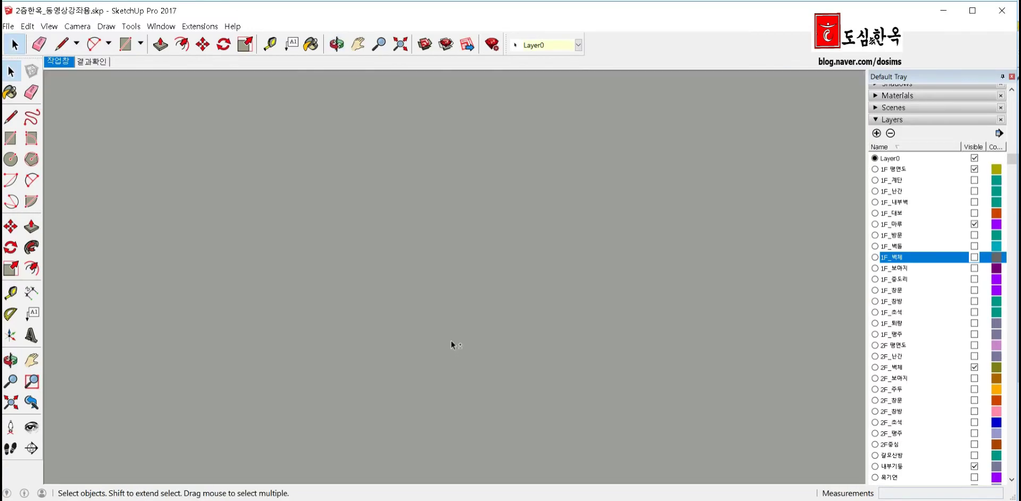
pyautogui.scroll(-2, 421, 321)
# Hide the second-floor brick walls
pyautogui.scroll(-2, 416, 321)
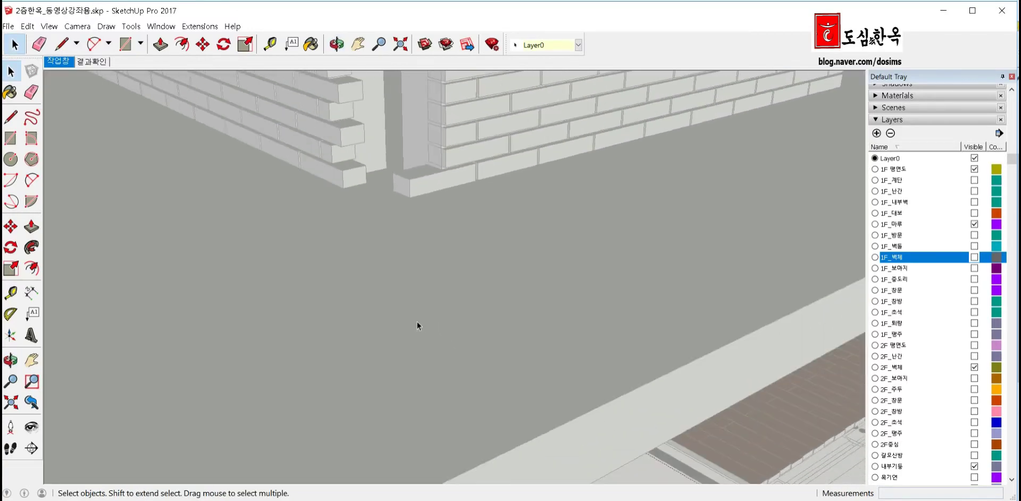
pyautogui.scroll(-2, 385, 325)
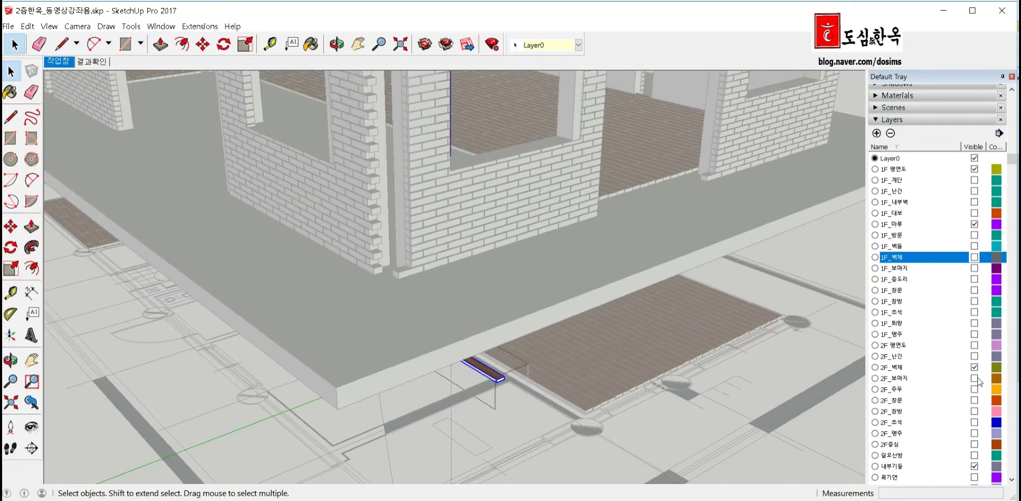
pyautogui.click(974, 367)
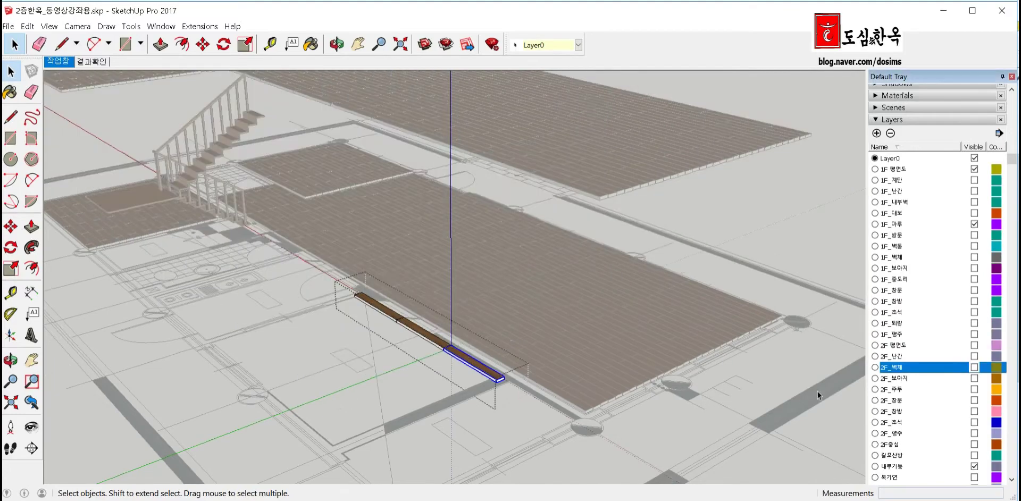
pyautogui.scroll(3, 493, 362)
pyautogui.scroll(3, 472, 413)
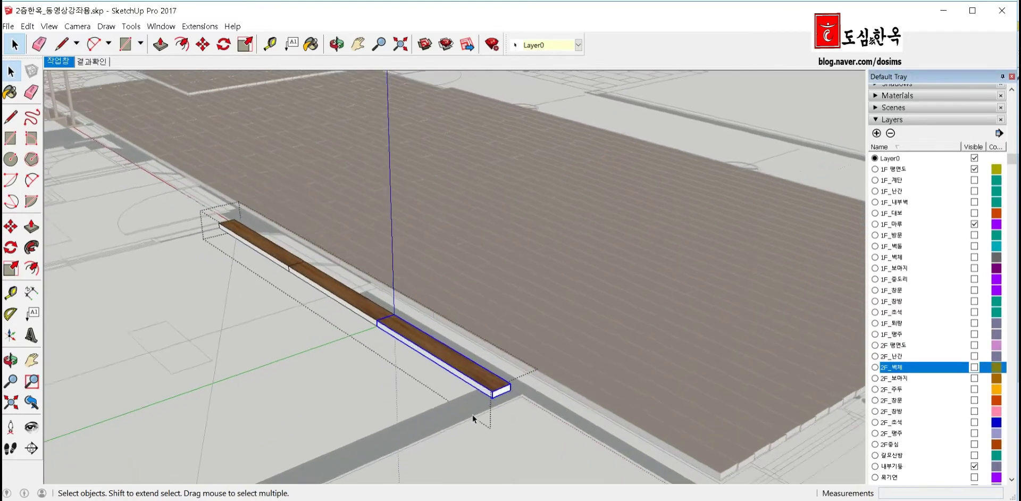
pyautogui.scroll(3, 461, 378)
# Copy the remaining board, placing the copy offset from the original
pyautogui.moveTo(462, 378)
pyautogui.mouseDown(button='middle')
pyautogui.moveTo(433, 375)
pyautogui.moveTo(451, 387)
pyautogui.mouseUp(button='middle')
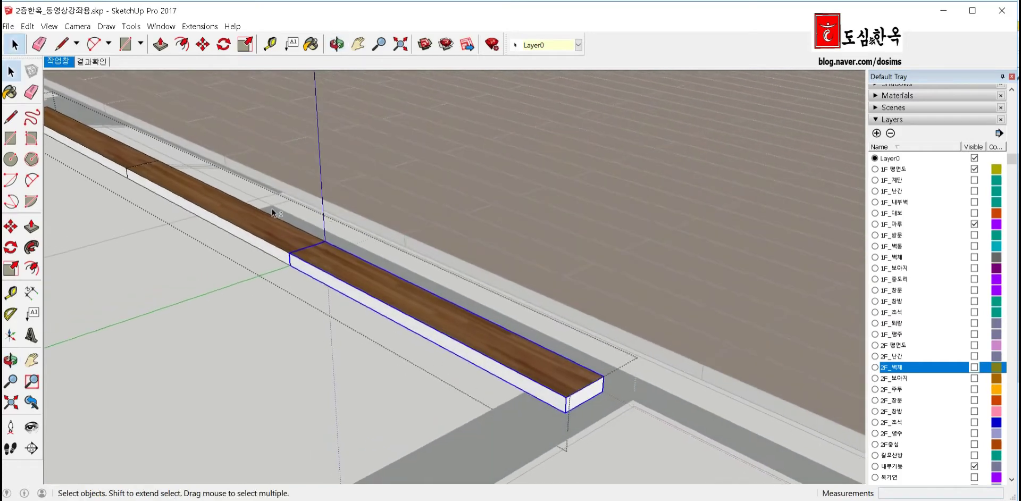
pyautogui.scroll(-3, 272, 240)
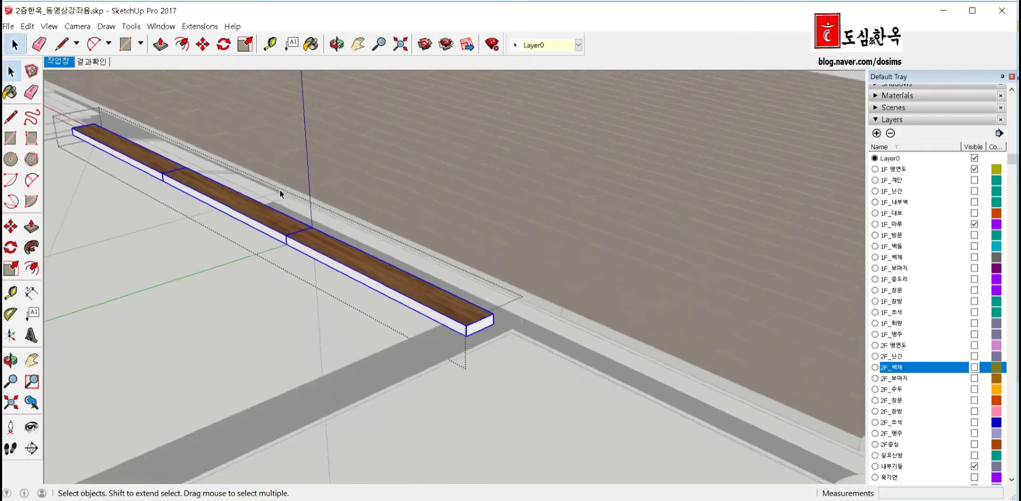
pyautogui.moveTo(279, 192); pyautogui.dragTo(330, 243, button='middle')
pyautogui.scroll(3, 474, 295)
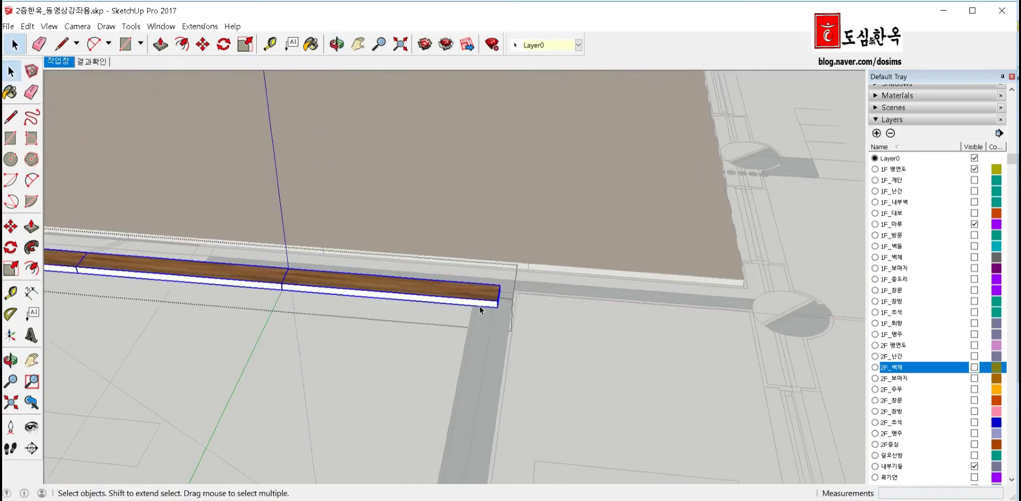
pyautogui.moveTo(480, 307); pyautogui.dragTo(446, 321, button='middle')
pyautogui.press('m')
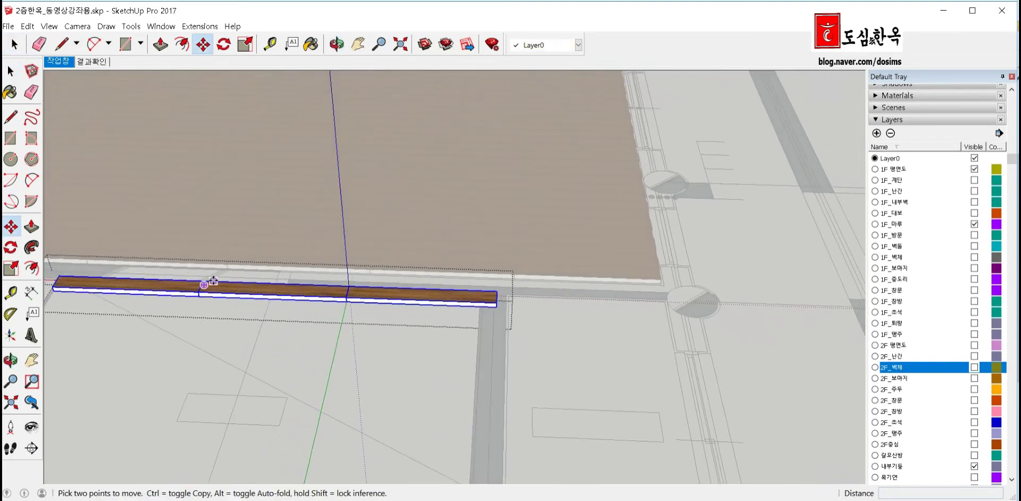
pyautogui.click(204, 283)
pyautogui.press('ctrl')
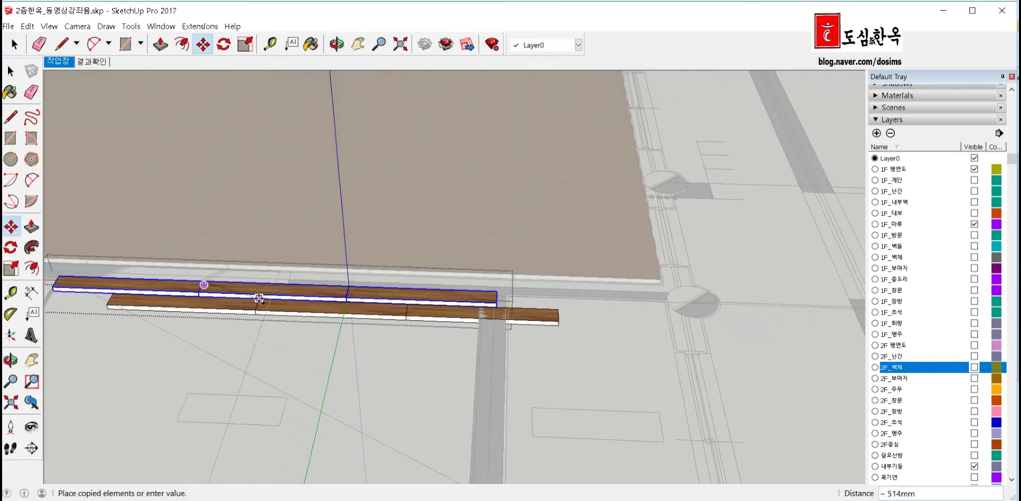
pyautogui.click(272, 296)
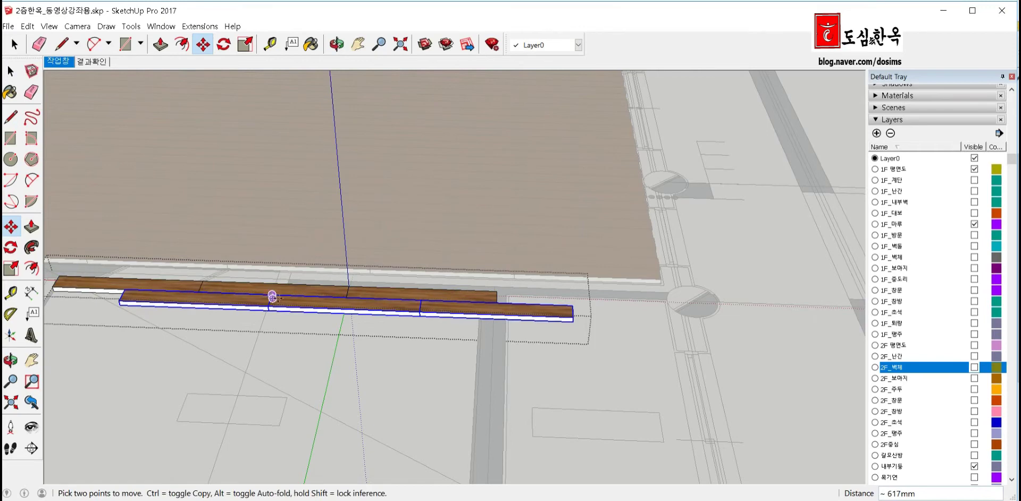
pyautogui.press('space')
# Scale the rightmost board piece down to half its length
pyautogui.click(494, 313)
pyautogui.moveTo(495, 312); pyautogui.dragTo(397, 340, button='middle')
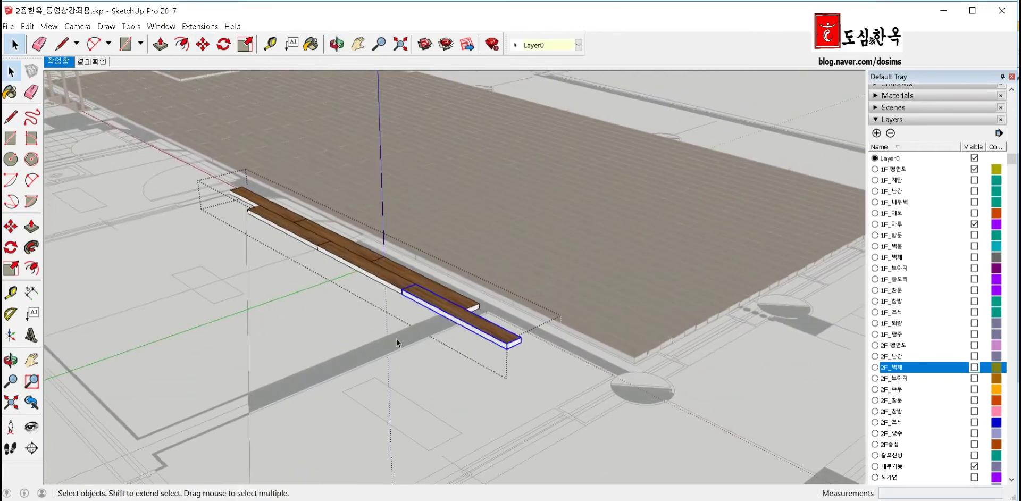
pyautogui.press('s')
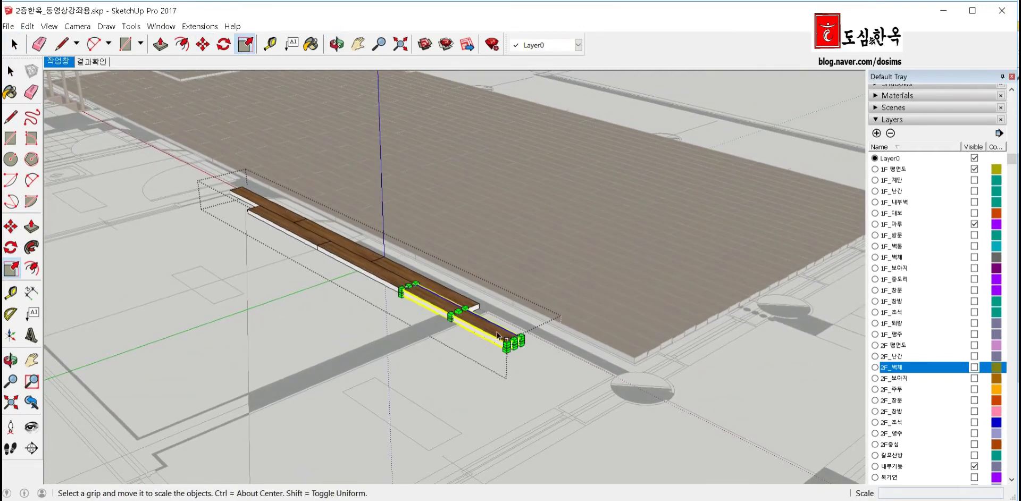
pyautogui.moveTo(486, 344); pyautogui.dragTo(513, 348, button='middle')
pyautogui.moveTo(516, 349); pyautogui.dragTo(468, 298)
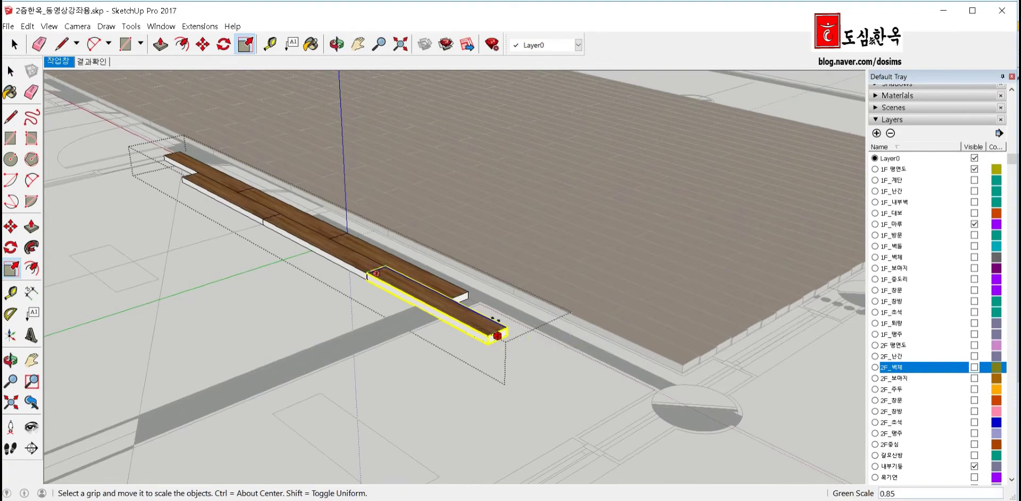
pyautogui.click(468, 297)
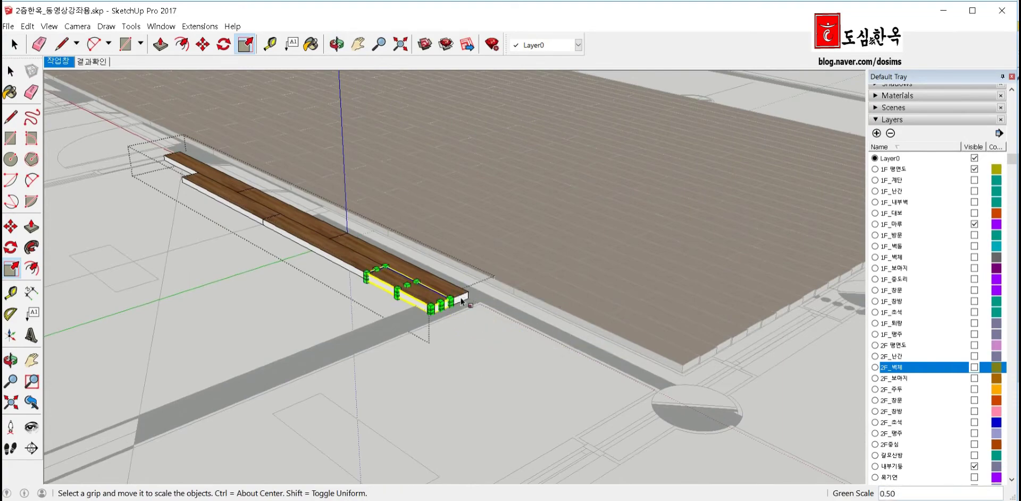
pyautogui.moveTo(468, 298); pyautogui.dragTo(561, 327, button='middle')
pyautogui.press('space')
# Copy the short front board to the left end of the row
pyautogui.click(504, 290)
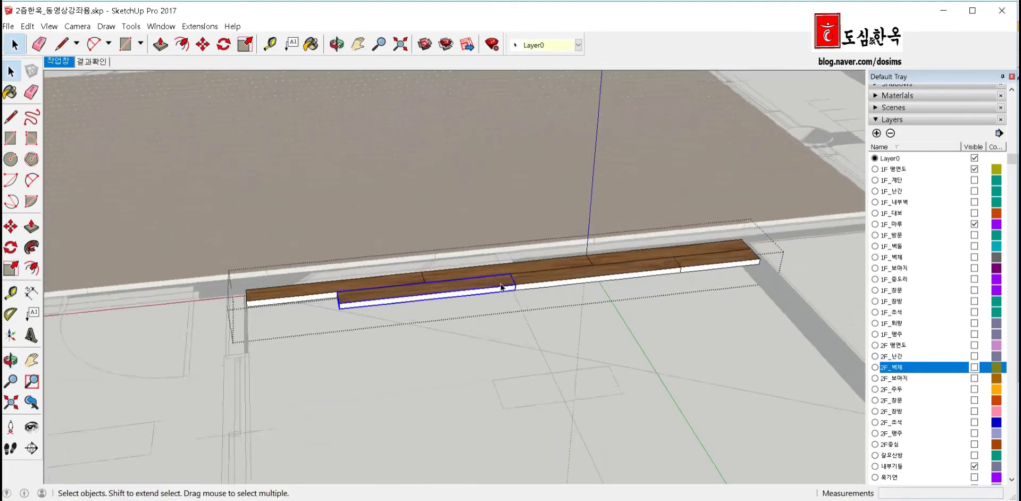
pyautogui.scroll(3, 505, 291)
pyautogui.scroll(2, 513, 294)
pyautogui.press('m')
pyautogui.click(529, 287)
pyautogui.press('ctrl')
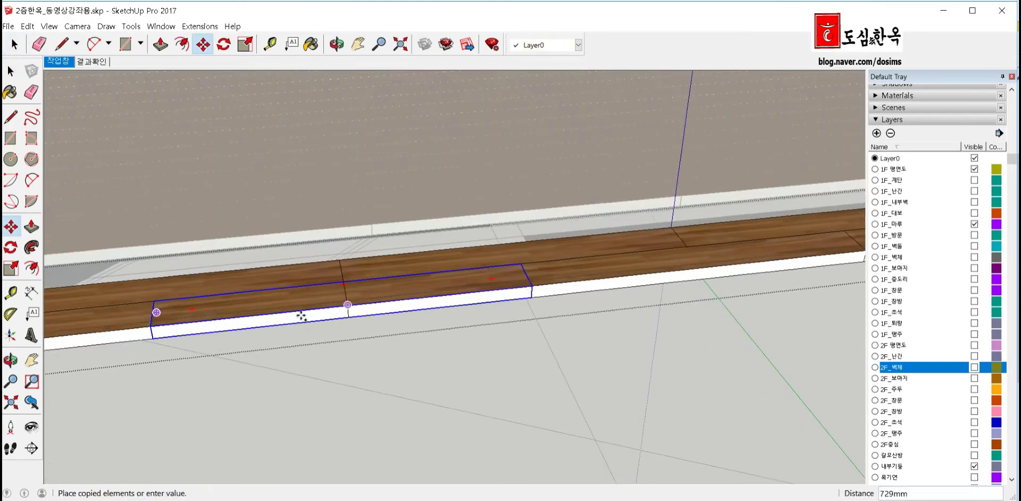
pyautogui.click(151, 326)
pyautogui.scroll(-3, 522, 291)
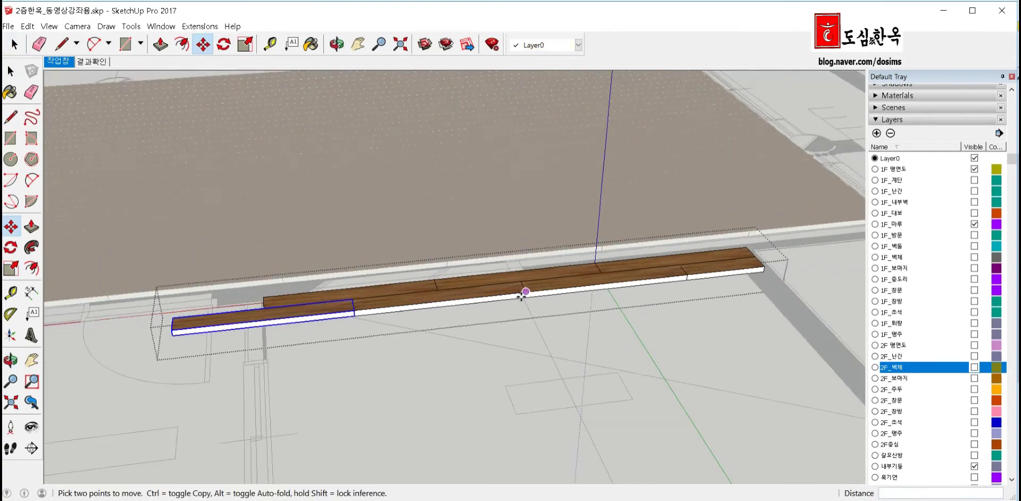
pyautogui.moveTo(522, 291)
pyautogui.mouseDown(button='middle')
pyautogui.moveTo(318, 398)
pyautogui.moveTo(287, 404)
pyautogui.mouseUp(button='middle')
# Shorten the copied board to half length to stagger the row
pyautogui.press('q')
pyautogui.press('m')
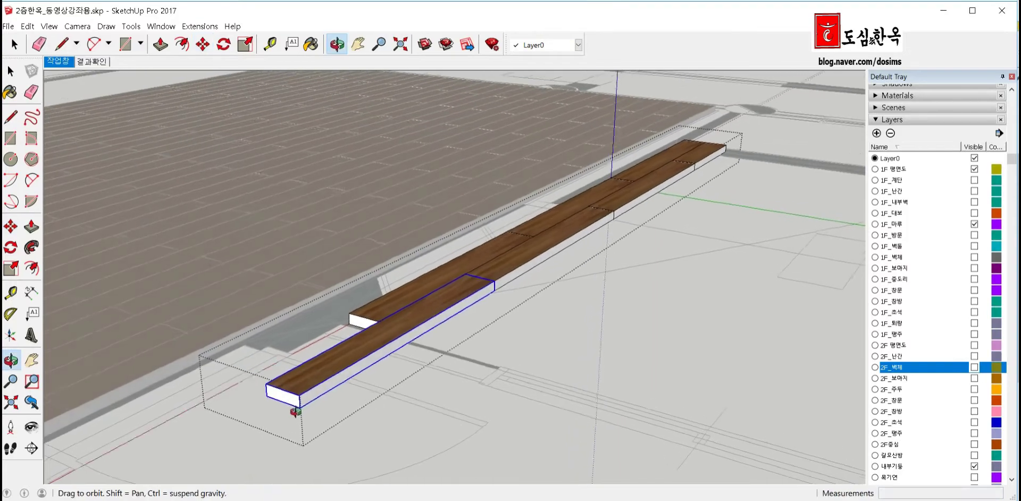
pyautogui.press('s')
pyautogui.moveTo(281, 396); pyautogui.dragTo(413, 343)
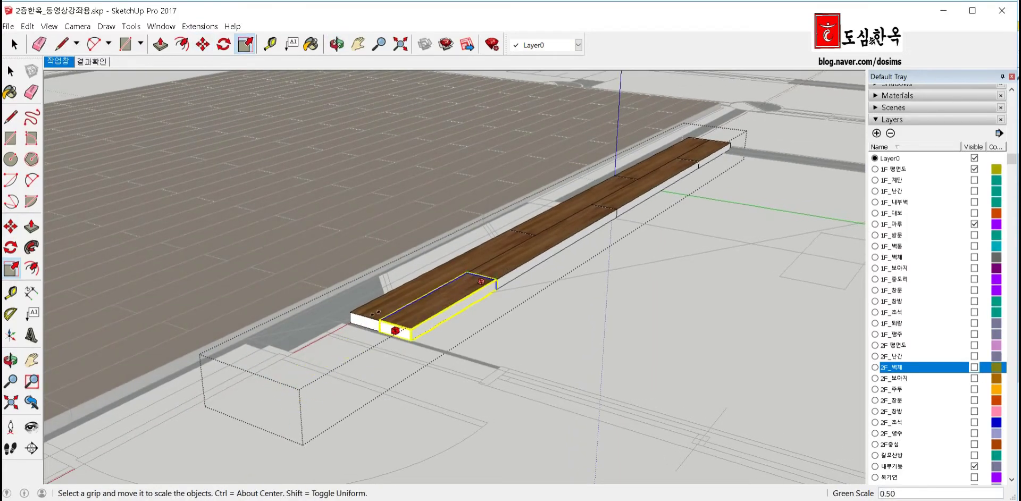
pyautogui.press('space')
pyautogui.moveTo(413, 343); pyautogui.dragTo(192, 388, button='middle')
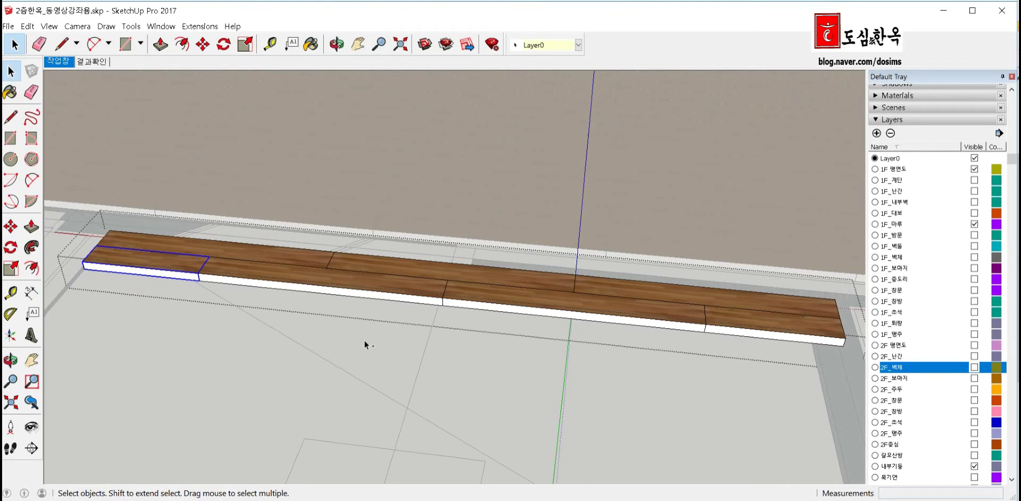
# Copy the whole board row beside itself and array it eight times to fill the room
pyautogui.hotkey('ctrl', 'a')
pyautogui.moveTo(567, 304)
pyautogui.mouseDown(button='middle')
pyautogui.moveTo(569, 387)
pyautogui.moveTo(577, 272)
pyautogui.mouseUp(button='middle')
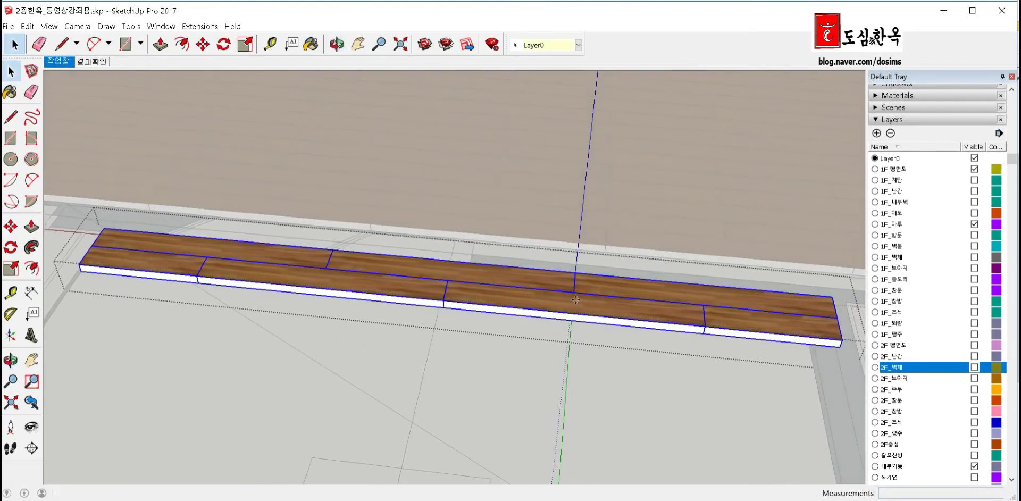
pyautogui.press('m')
pyautogui.press('ctrl')
pyautogui.click(574, 272)
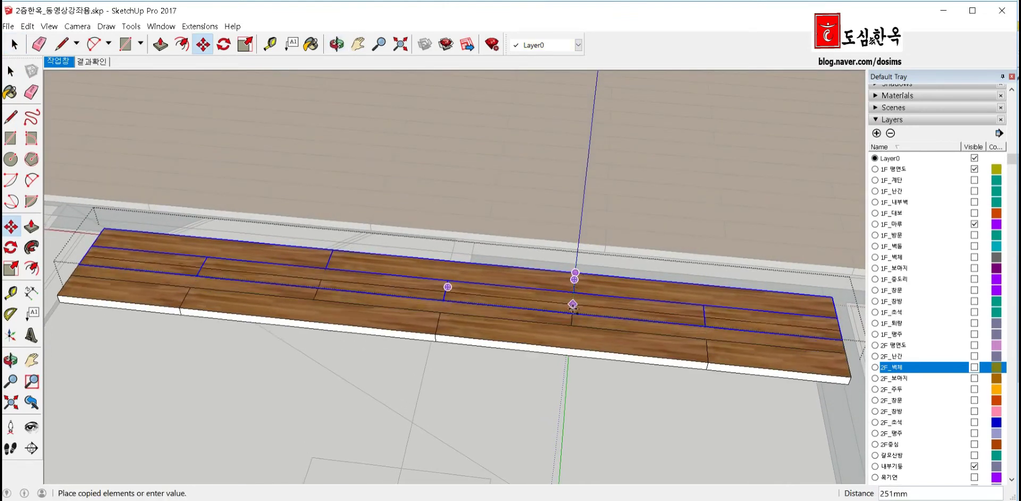
pyautogui.click(568, 305)
pyautogui.scroll(-2, 568, 305)
pyautogui.scroll(-2, 568, 307)
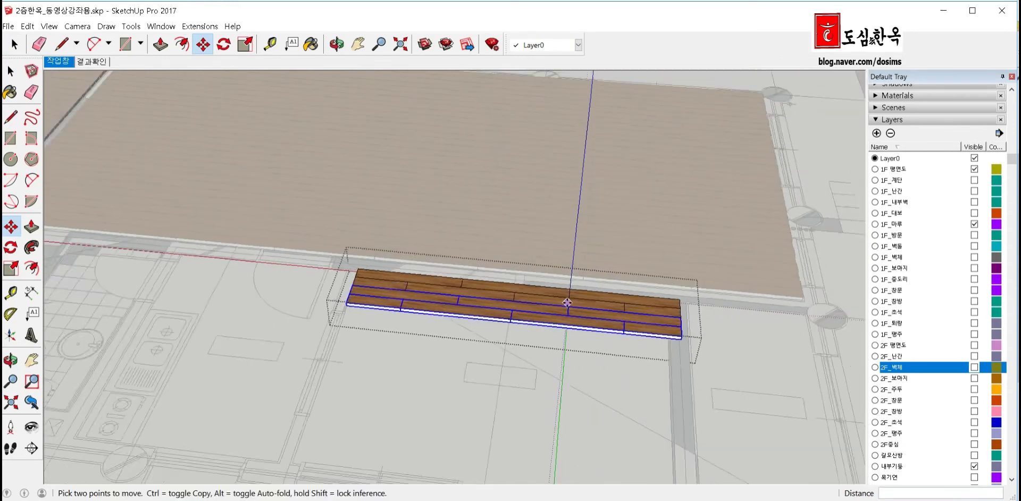
pyautogui.scroll(-2, 566, 308)
pyautogui.write('*8')
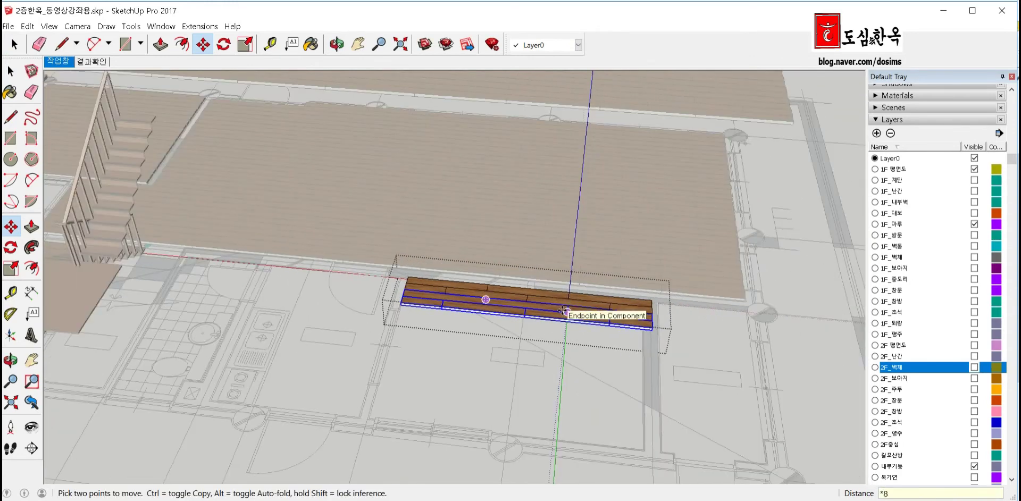
pyautogui.press('Return')
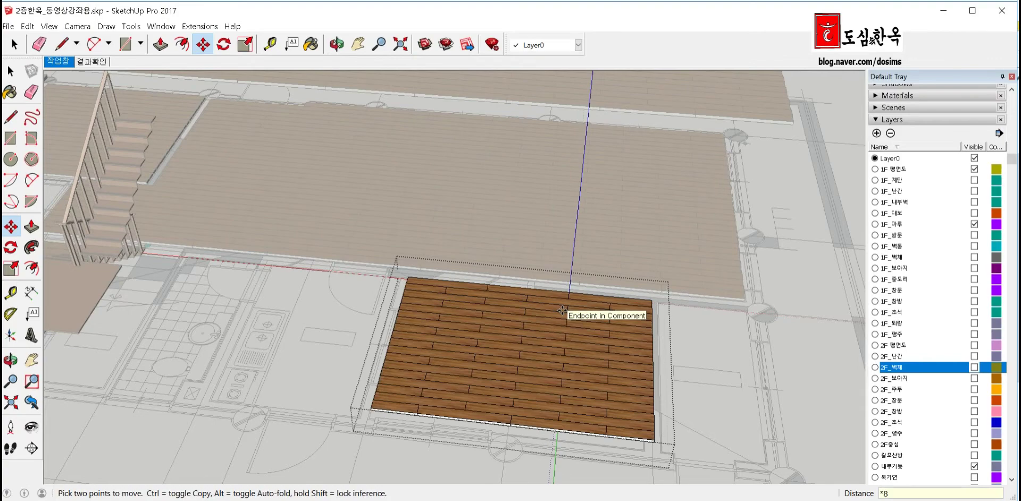
pyautogui.moveTo(531, 335)
pyautogui.mouseDown(button='middle')
pyautogui.moveTo(288, 245)
pyautogui.moveTo(372, 266)
pyautogui.mouseUp(button='middle')
pyautogui.press('space')
# Exit the floor group, select the rebuilt first-floor plank floor and show the 2F_벽체 layer
pyautogui.click(519, 474)
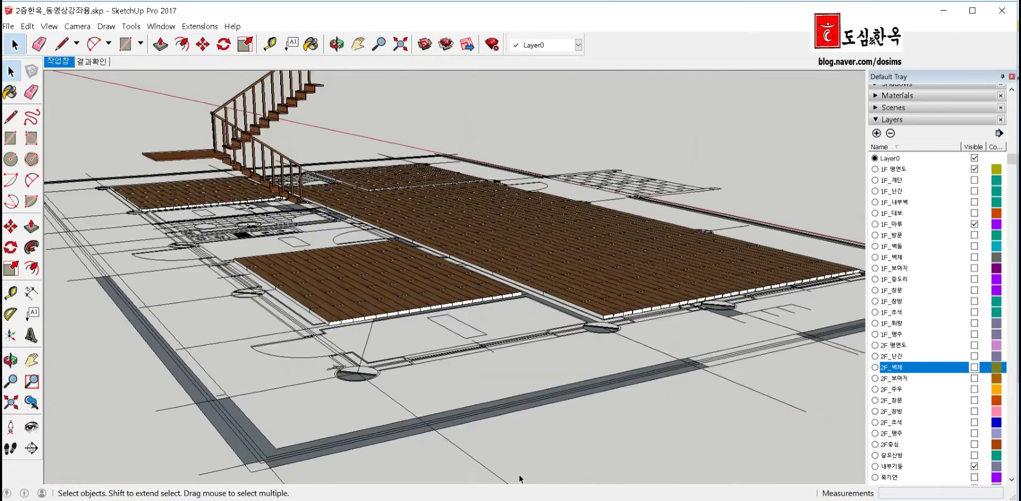
pyautogui.click(419, 316)
pyautogui.moveTo(403, 317)
pyautogui.mouseDown(button='middle')
pyautogui.moveTo(491, 349)
pyautogui.moveTo(656, 379)
pyautogui.mouseUp(button='middle')
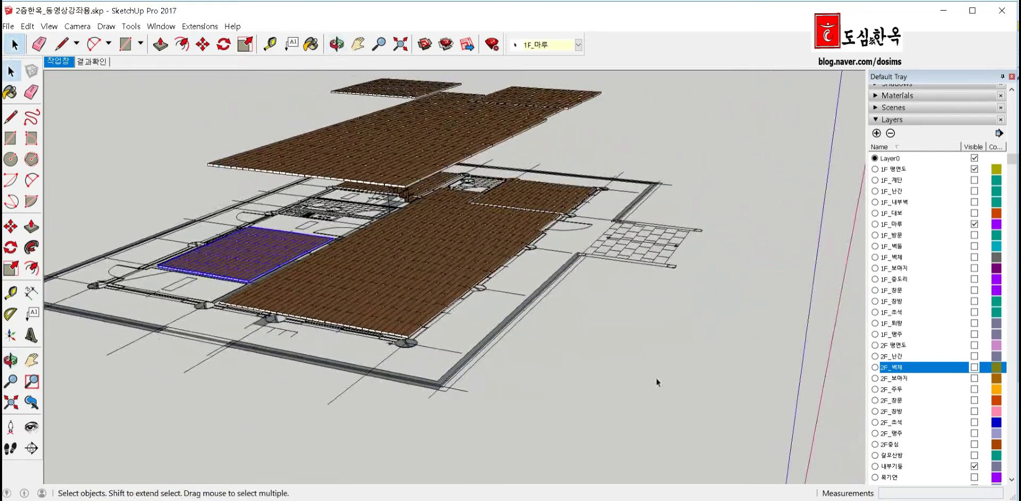
pyautogui.click(974, 366)
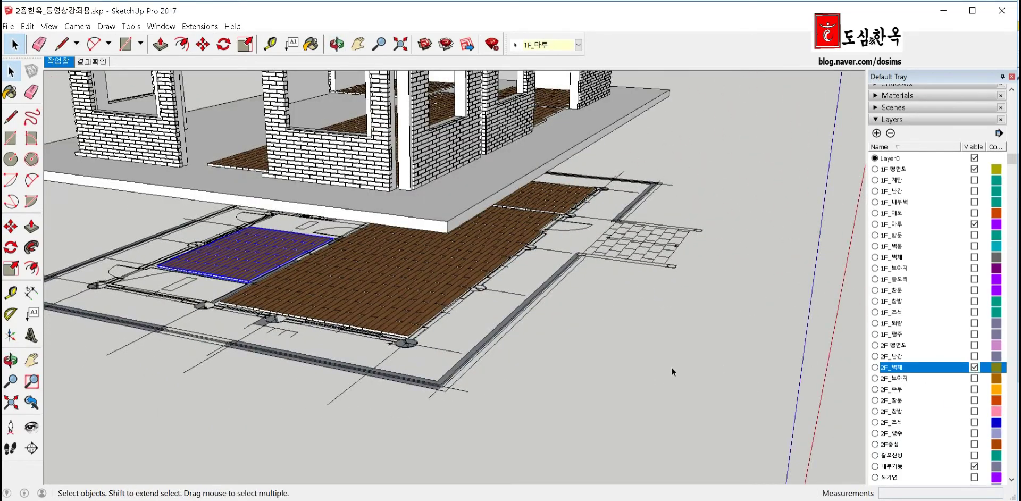
pyautogui.moveTo(581, 375); pyautogui.dragTo(540, 417, button='middle')
# Copy the plank floor 2980mm up onto the second-floor slab
pyautogui.press('m')
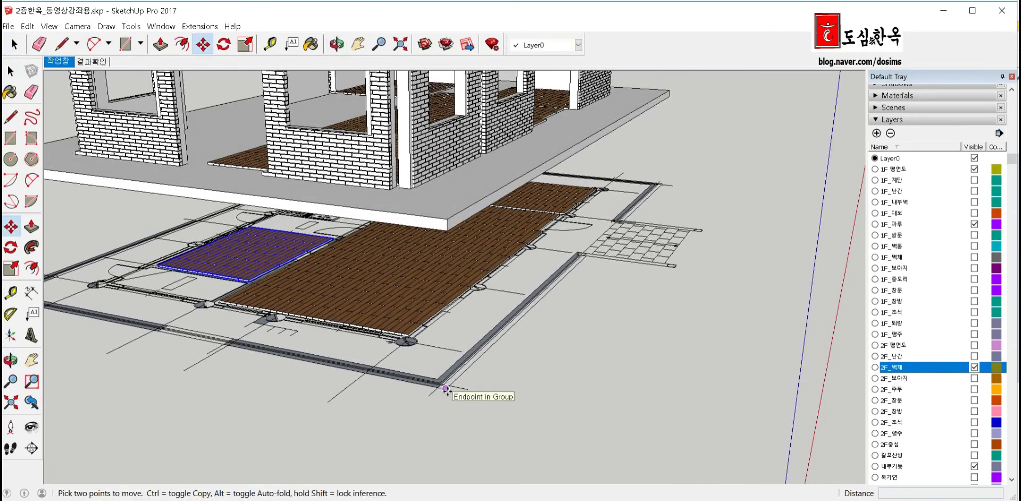
pyautogui.click(448, 392)
pyautogui.press('ctrl')
pyautogui.click(445, 218)
pyautogui.press('space')
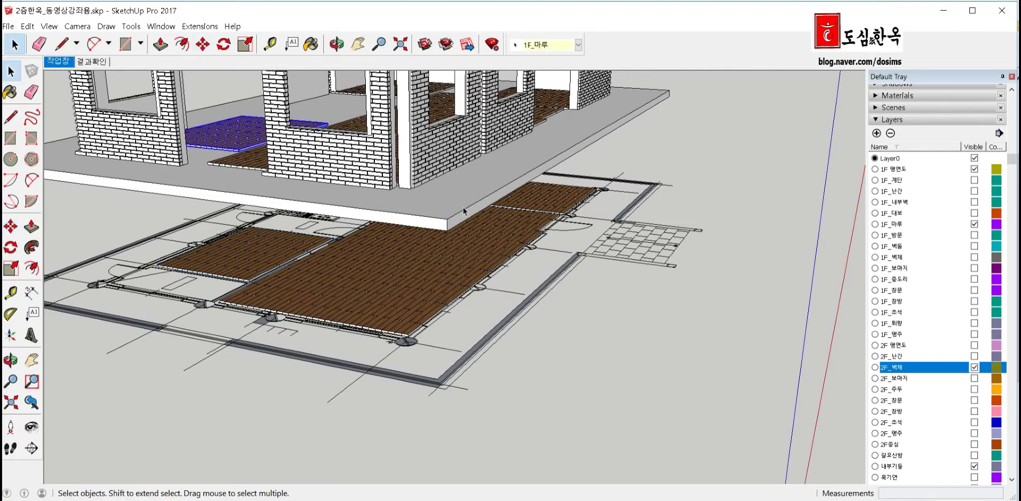
pyautogui.scroll(-5, 445, 217)
pyautogui.moveTo(444, 217)
pyautogui.mouseDown(button='middle')
pyautogui.moveTo(601, 387)
pyautogui.moveTo(449, 287)
pyautogui.moveTo(622, 335)
pyautogui.moveTo(641, 222)
pyautogui.moveTo(500, 290)
pyautogui.moveTo(462, 293)
pyautogui.mouseUp(button='middle')
pyautogui.click(361, 189)
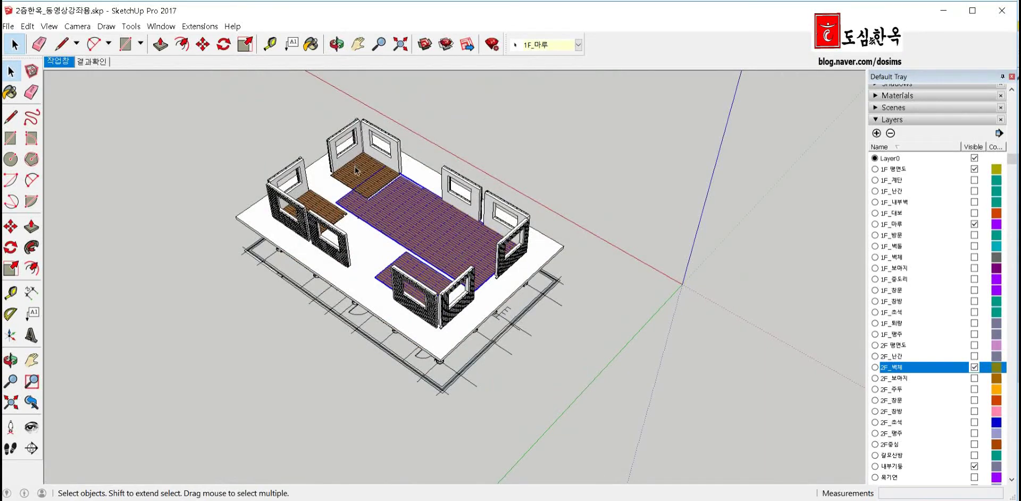
# Add the top and left room floors to the selection and create a new layer named 2F_마루
pyautogui.keyDown('shift'); pyautogui.click(357, 173); pyautogui.keyUp('shift')
pyautogui.keyDown('shift'); pyautogui.click(323, 213); pyautogui.keyUp('shift')
pyautogui.click(876, 134)
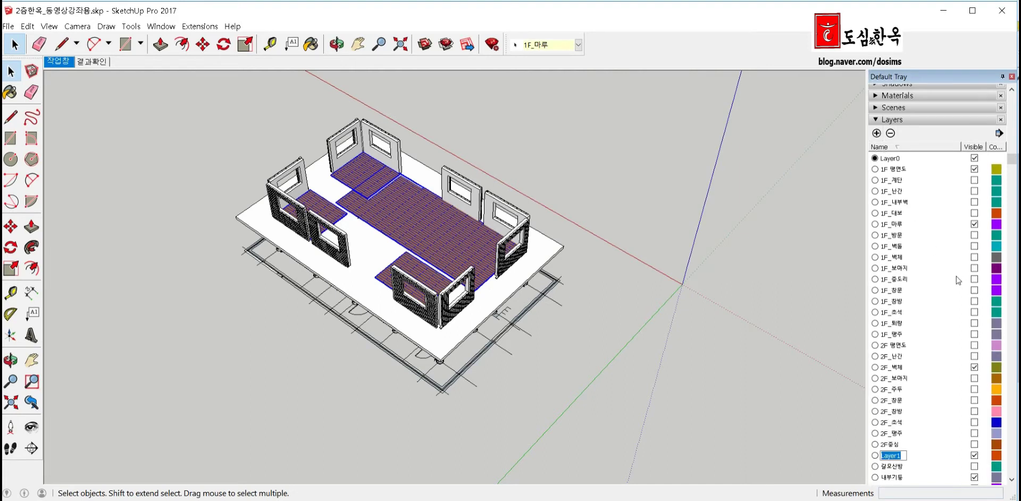
pyautogui.write('2F_')
pyautogui.write('마')
pyautogui.write('루')
pyautogui.click(943, 358)
# Assign the selected second-floor floors to the 2F_마루 layer, then hide that layer
pyautogui.scroll(5, 936, 266)
pyautogui.click(977, 121)
pyautogui.scroll(2, 968, 134)
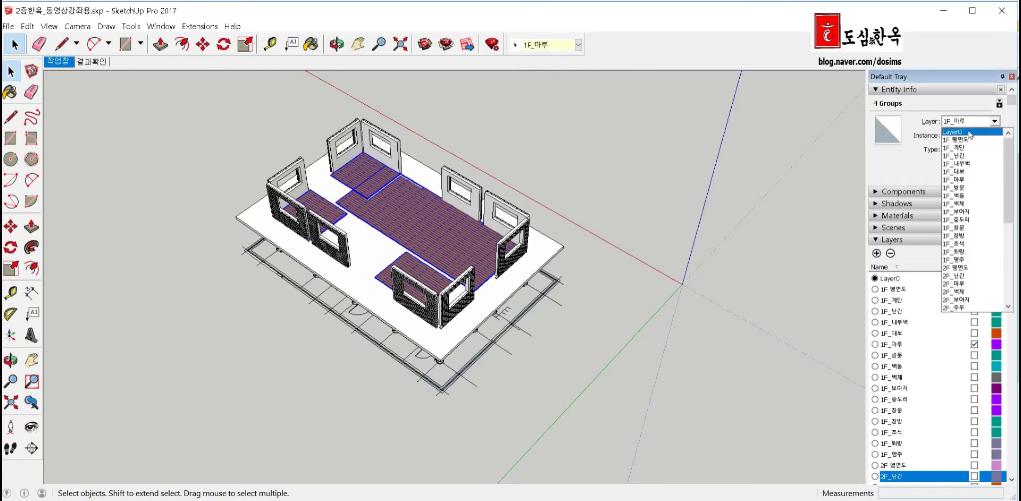
pyautogui.click(966, 133)
pyautogui.click(976, 122)
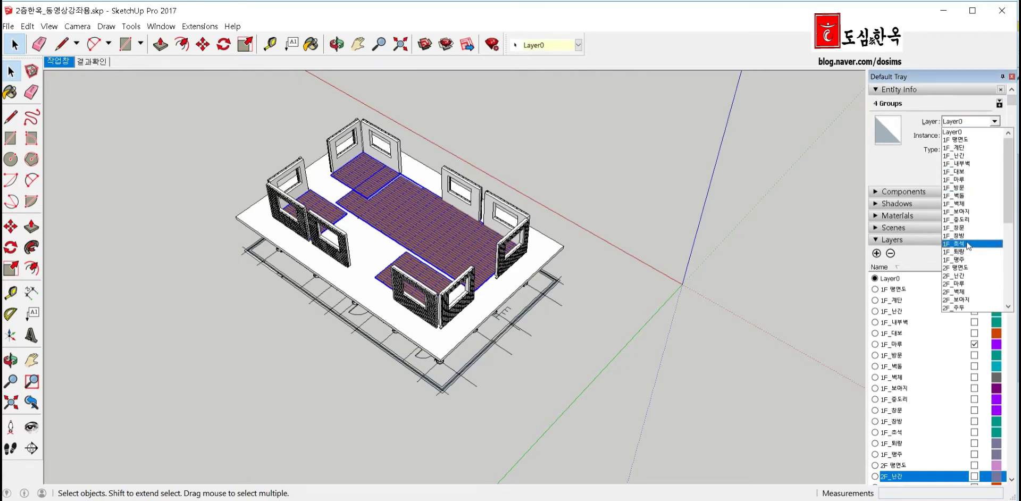
pyautogui.click(960, 284)
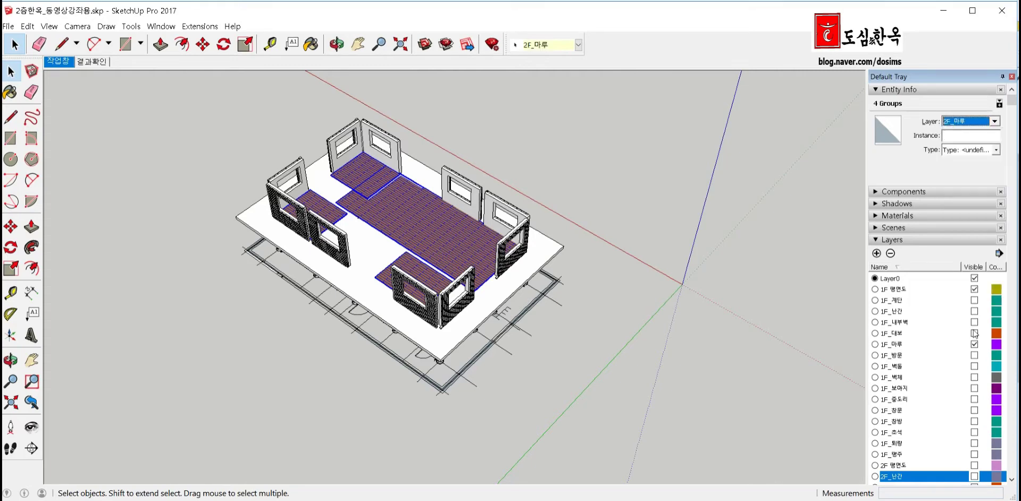
pyautogui.scroll(-5, 974, 335)
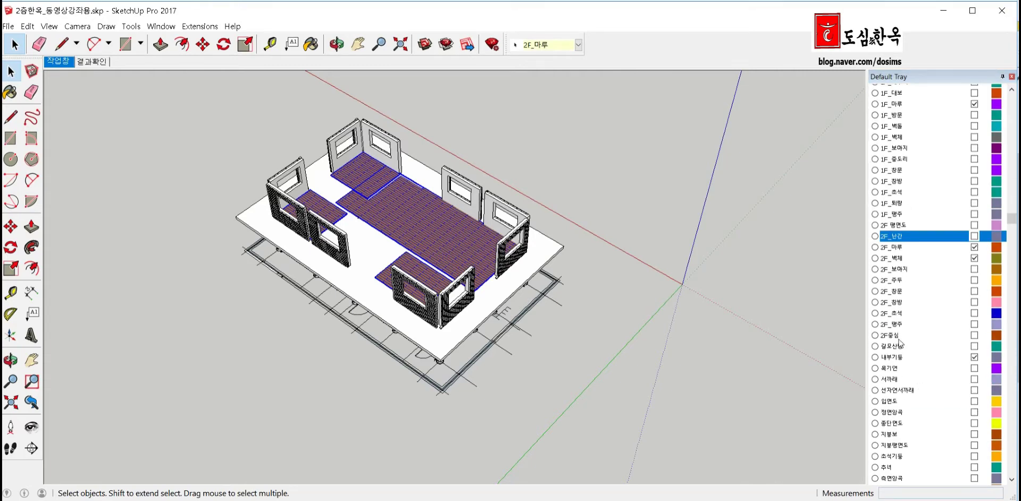
pyautogui.click(974, 247)
pyautogui.moveTo(739, 372); pyautogui.dragTo(405, 376, button='middle')
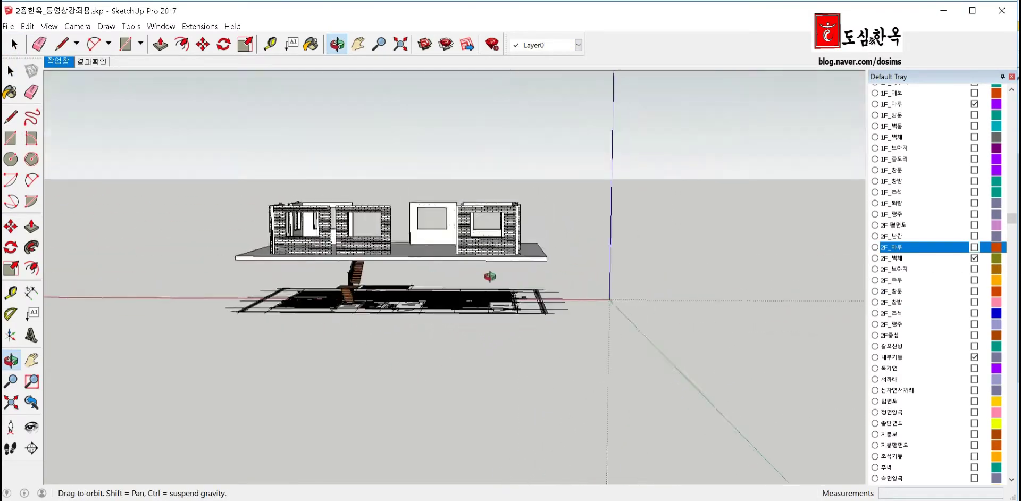
# Hide the 1F_마루 layer and select the second-floor slab's top face from above
pyautogui.moveTo(405, 376); pyautogui.dragTo(922, 261, button='middle')
pyautogui.scroll(5, 922, 261)
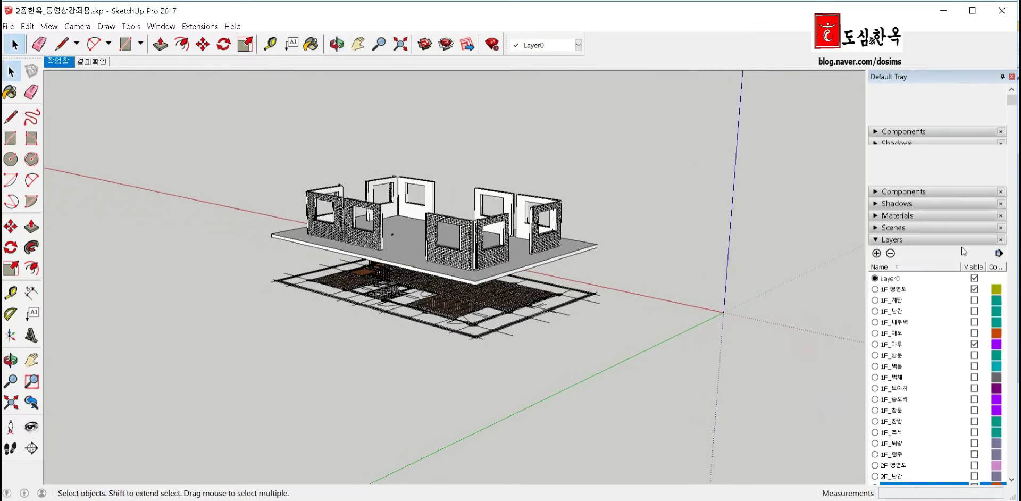
pyautogui.click(902, 345)
pyautogui.click(974, 344)
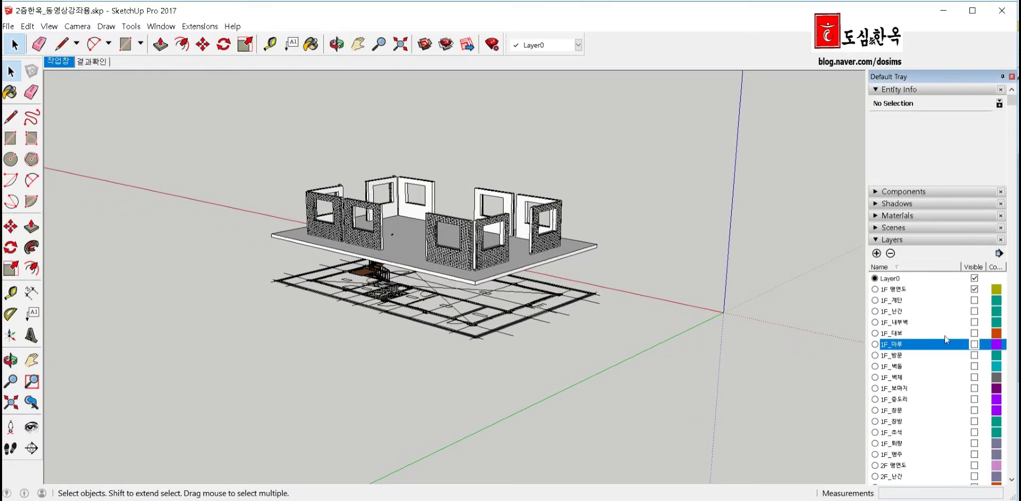
pyautogui.moveTo(483, 308)
pyautogui.mouseDown(button='middle')
pyautogui.moveTo(389, 405)
pyautogui.moveTo(418, 190)
pyautogui.moveTo(353, 294)
pyautogui.moveTo(355, 325)
pyautogui.mouseUp(button='middle')
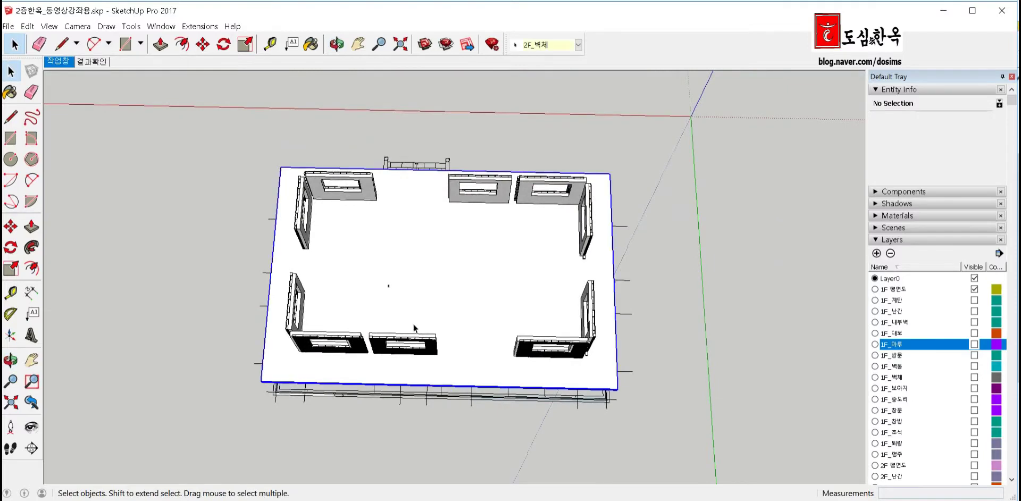
pyautogui.scroll(2, 414, 326)
pyautogui.click(365, 301)
pyautogui.scroll(3, 363, 291)
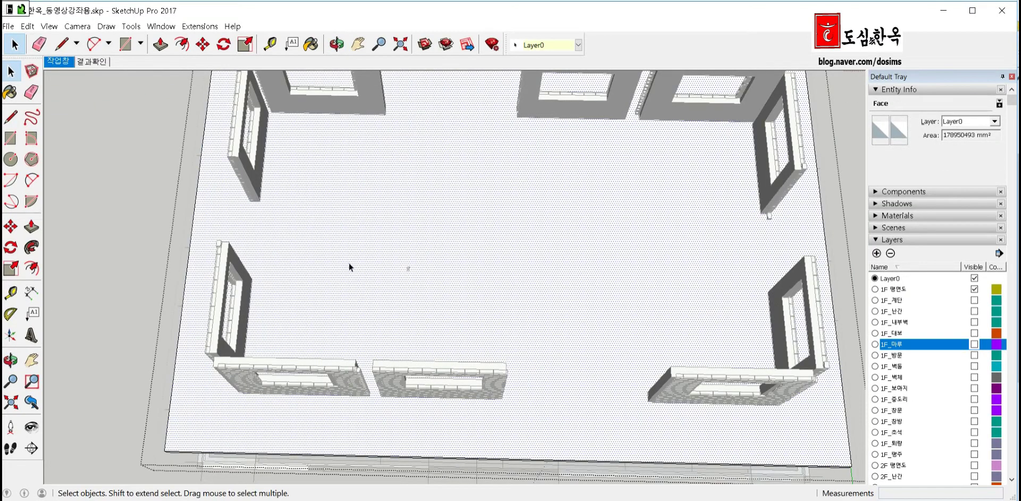
# Draw a rectangle on the 2F slab above the stairs and push it through the slab
pyautogui.press('r')
pyautogui.click(344, 264)
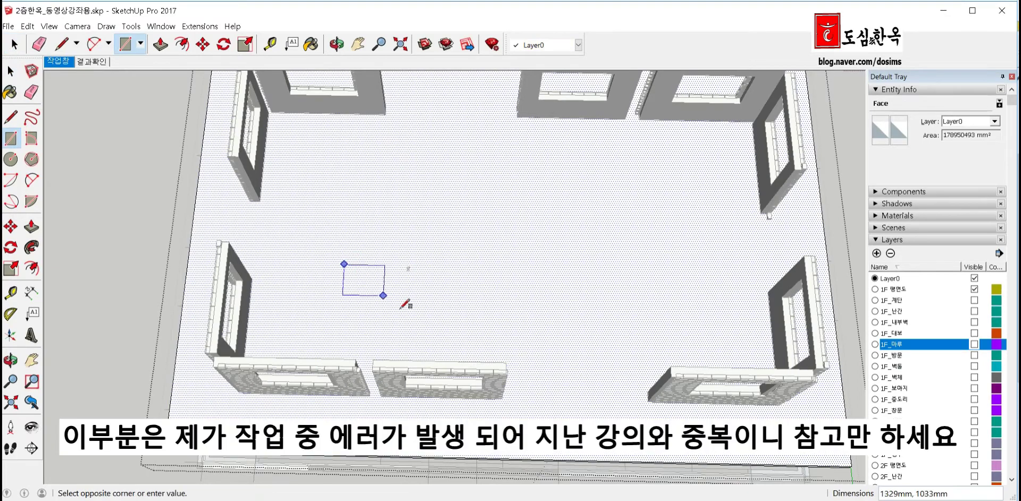
pyautogui.click(404, 339)
pyautogui.press('space')
pyautogui.click(372, 309)
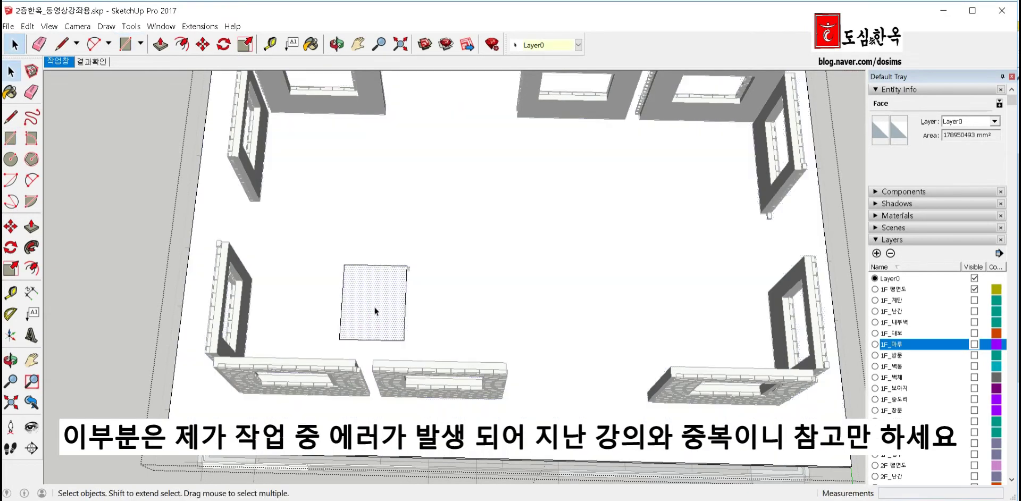
pyautogui.press('p')
pyautogui.moveTo(370, 356); pyautogui.dragTo(388, 216, button='middle')
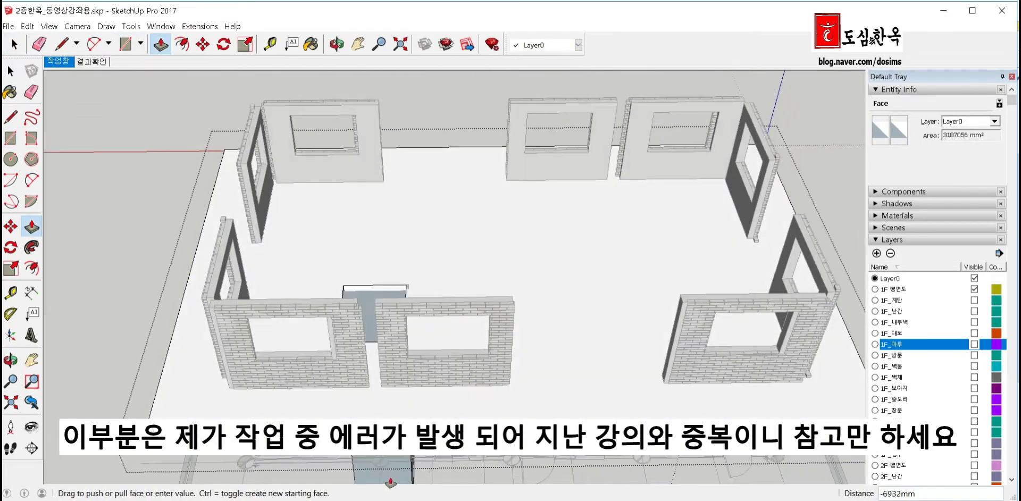
pyautogui.click(412, 319)
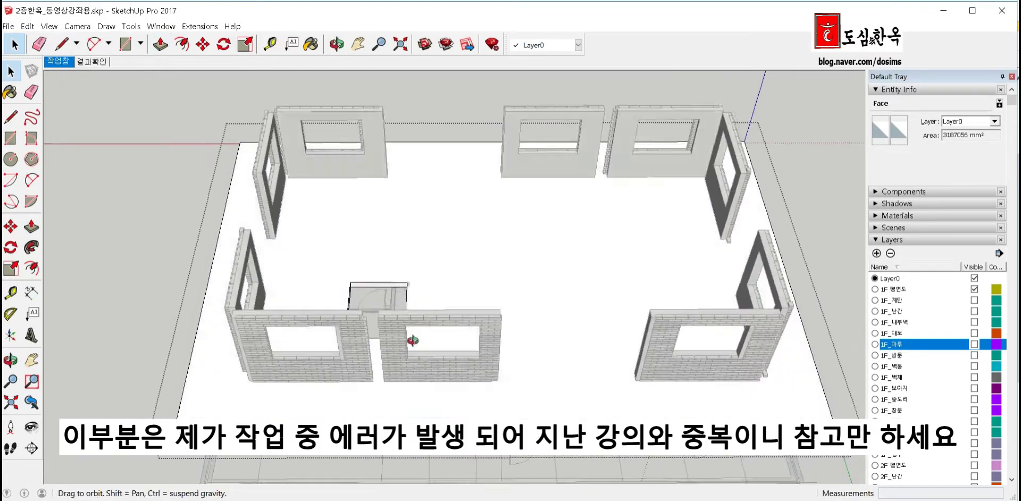
# Push away the leftover slab strip faces to widen the stair opening
pyautogui.moveTo(412, 319)
pyautogui.mouseDown(button='middle')
pyautogui.moveTo(418, 484)
pyautogui.moveTo(540, 346)
pyautogui.mouseUp(button='middle')
pyautogui.scroll(3, 540, 346)
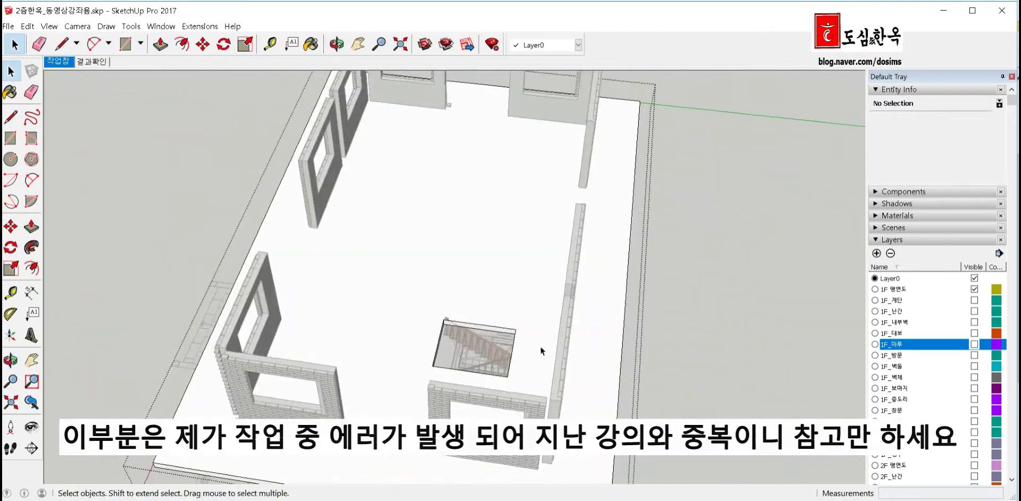
pyautogui.scroll(3, 511, 334)
pyautogui.scroll(3, 483, 323)
pyautogui.click(483, 323)
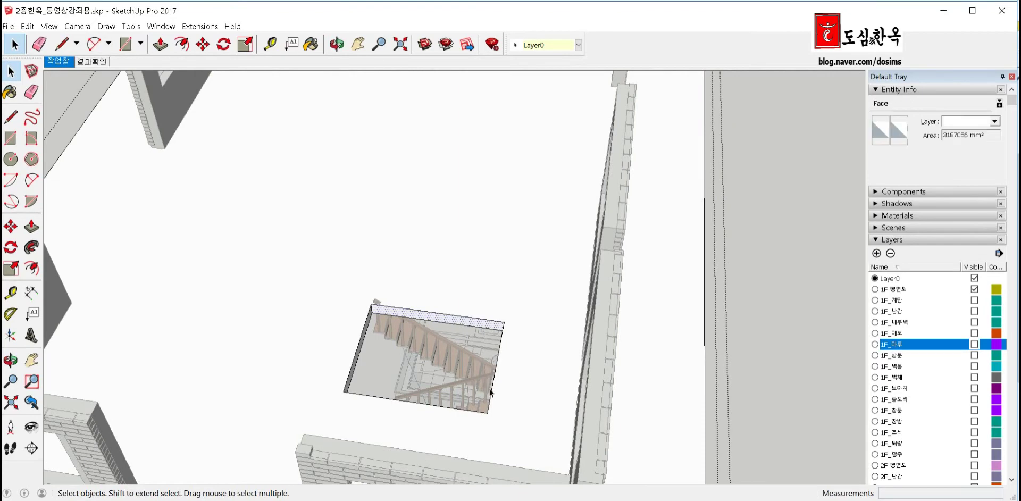
pyautogui.moveTo(491, 393); pyautogui.dragTo(476, 307, button='middle')
pyautogui.press('p')
pyautogui.click(477, 308)
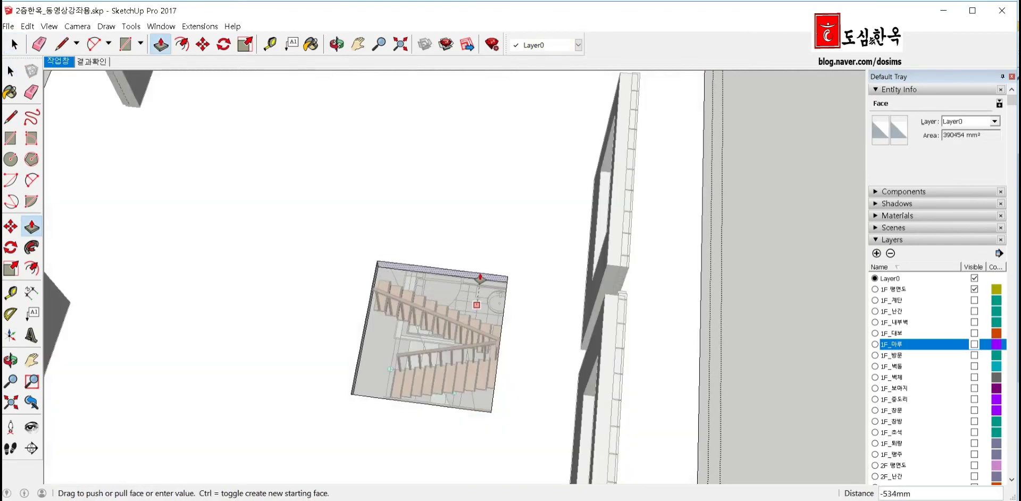
pyautogui.press('space')
pyautogui.moveTo(407, 380)
pyautogui.mouseDown(button='middle')
pyautogui.moveTo(361, 225)
pyautogui.moveTo(360, 248)
pyautogui.mouseUp(button='middle')
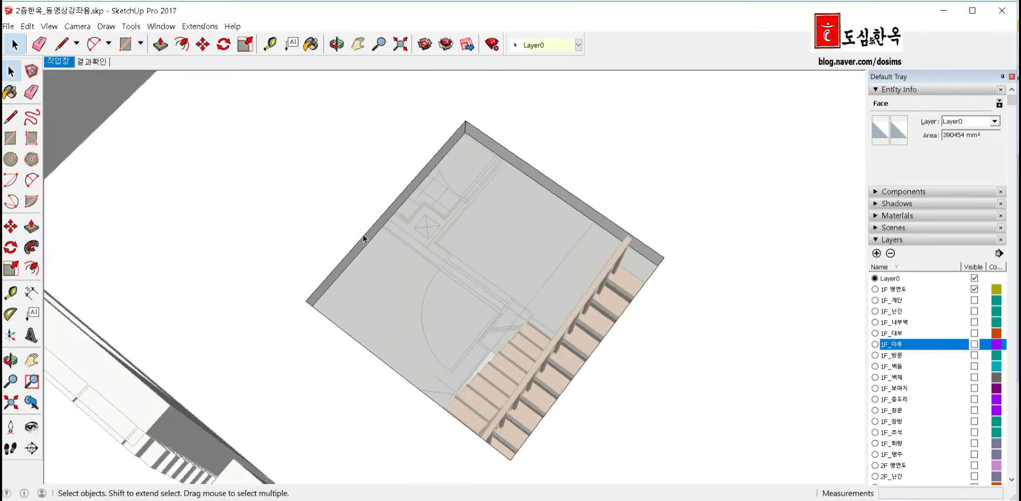
pyautogui.scroll(3, 360, 247)
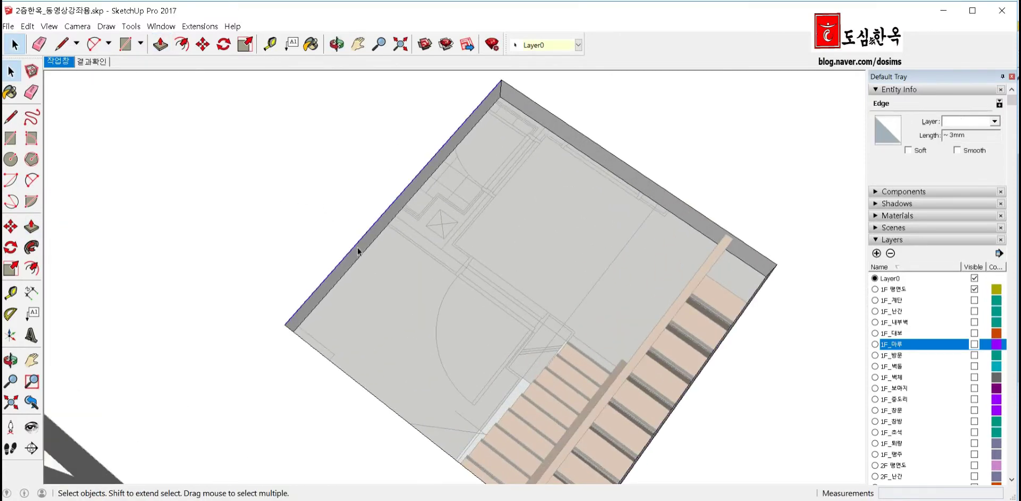
pyautogui.press('p')
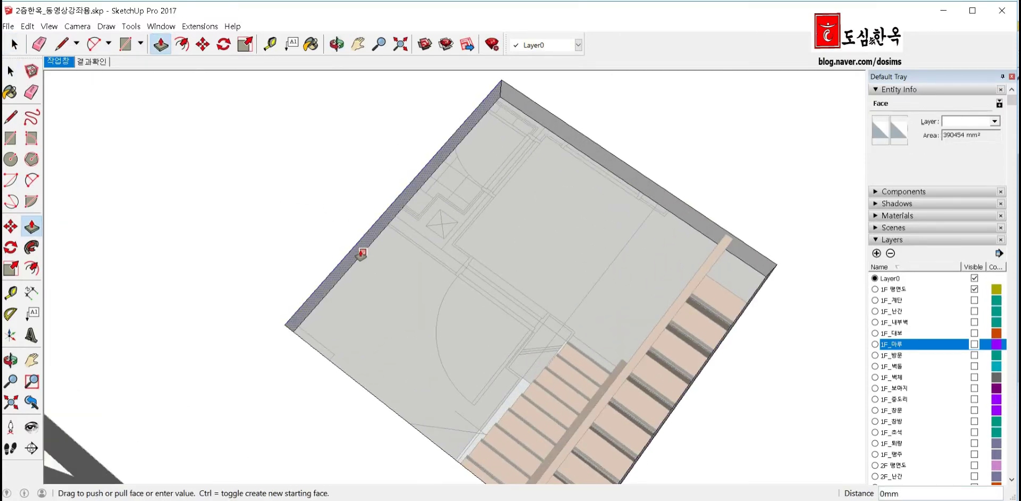
pyautogui.moveTo(362, 253); pyautogui.dragTo(568, 349)
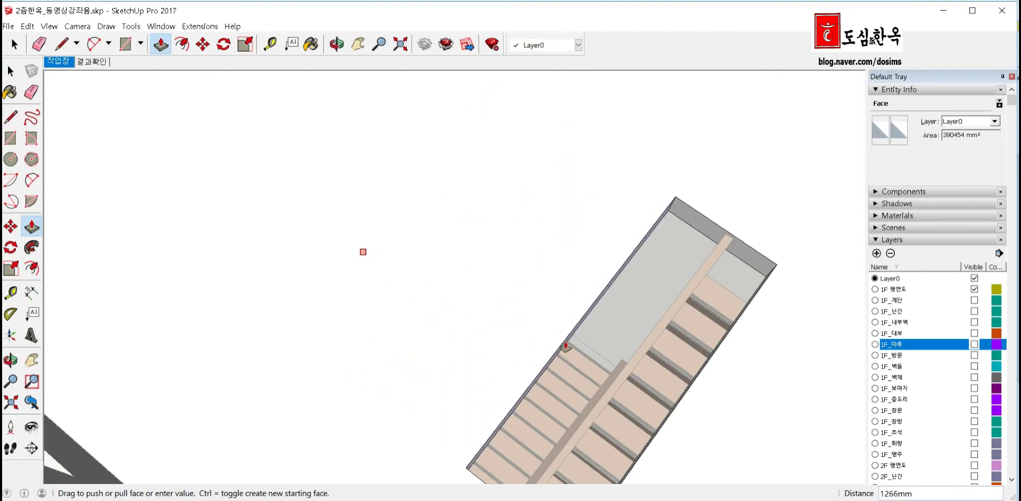
pyautogui.moveTo(564, 346)
pyautogui.mouseDown(button='middle')
pyautogui.moveTo(519, 218)
pyautogui.moveTo(410, 280)
pyautogui.moveTo(308, 272)
pyautogui.moveTo(403, 198)
pyautogui.moveTo(247, 342)
pyautogui.moveTo(588, 257)
pyautogui.moveTo(596, 279)
pyautogui.moveTo(570, 262)
pyautogui.mouseUp(button='middle')
pyautogui.press('space')
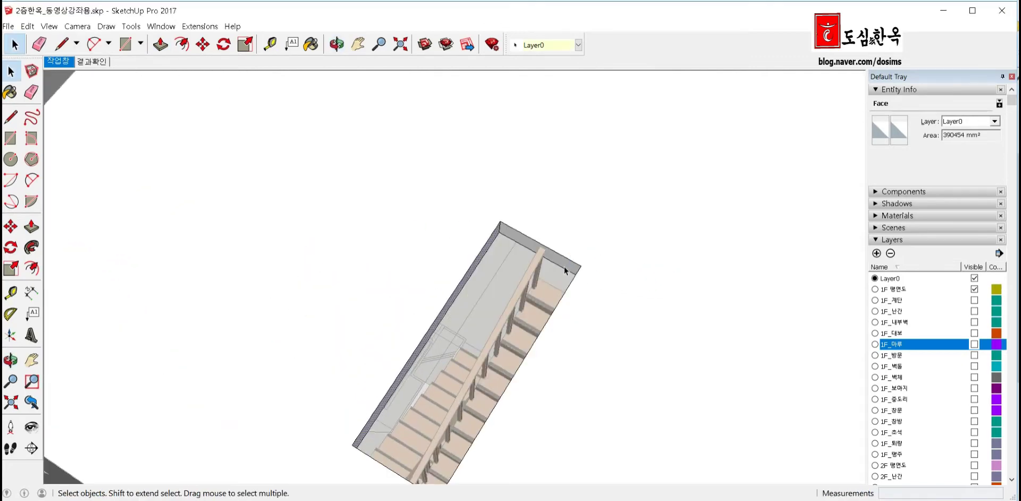
# Push the opening's end face back 392mm to lengthen it past the stairs
pyautogui.scroll(1, 565, 270)
pyautogui.scroll(1, 565, 269)
pyautogui.click(565, 268)
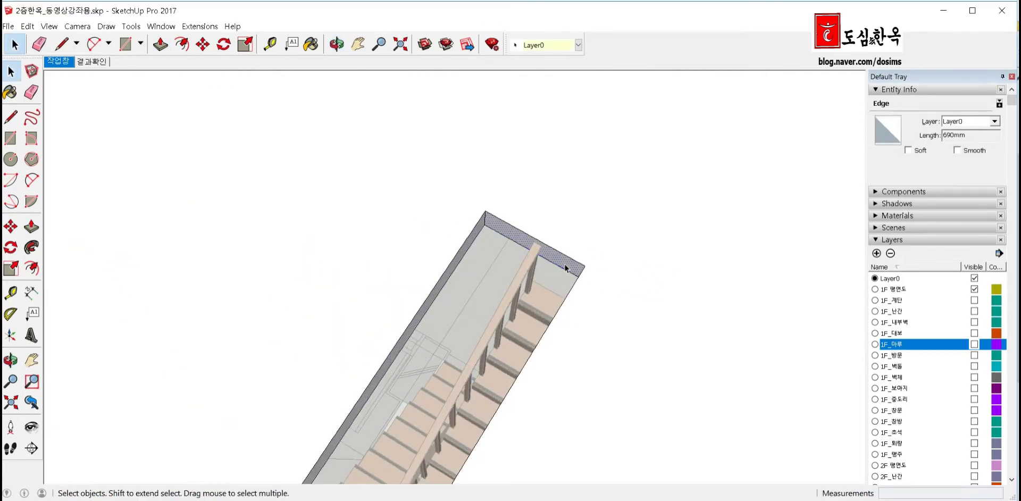
pyautogui.press('p')
pyautogui.click(572, 260)
pyautogui.click(607, 236)
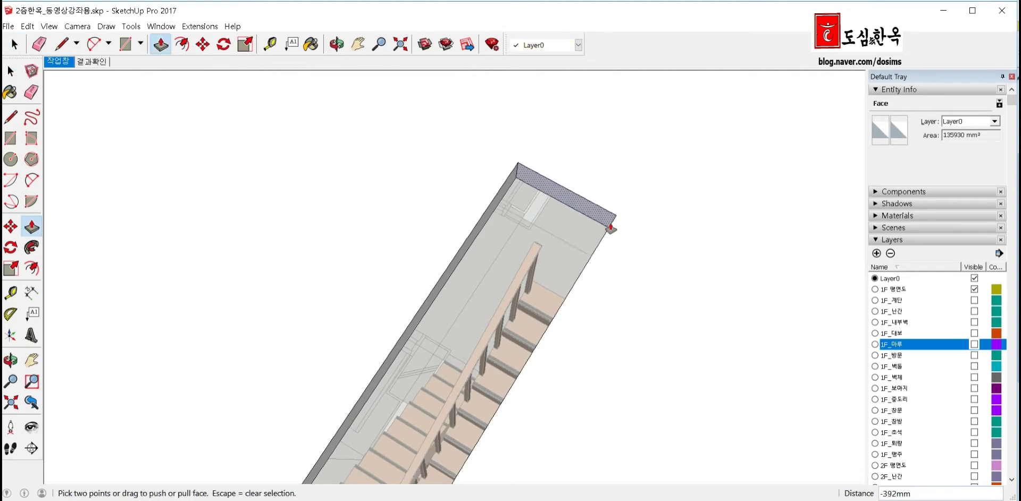
pyautogui.press('space')
pyautogui.moveTo(607, 236)
pyautogui.mouseDown(button='middle')
pyautogui.moveTo(640, 244)
pyautogui.moveTo(680, 325)
pyautogui.moveTo(613, 282)
pyautogui.moveTo(606, 296)
pyautogui.moveTo(611, 271)
pyautogui.moveTo(579, 176)
pyautogui.moveTo(643, 385)
pyautogui.mouseUp(button='middle')
pyautogui.scroll(-5, 582, 177)
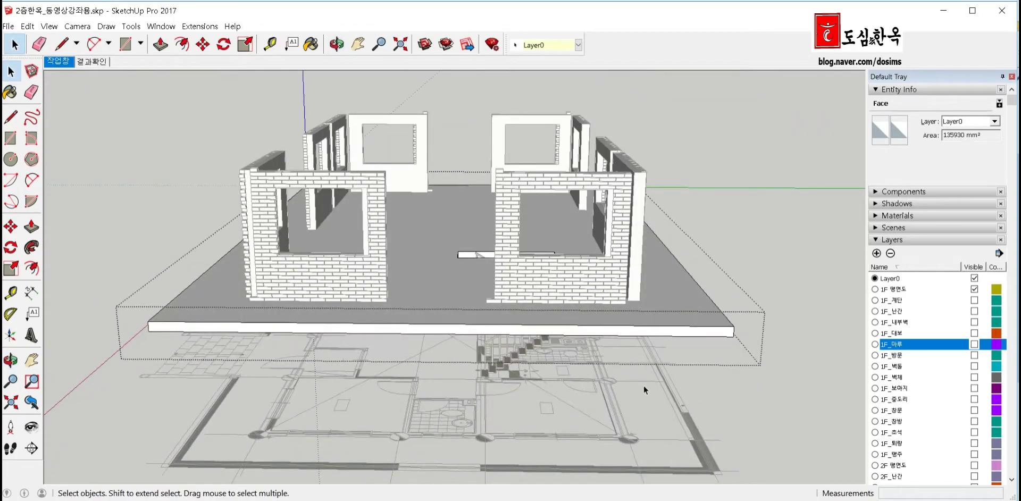
# Select the staircase's top step together with its riser and baluster
pyautogui.moveTo(756, 249); pyautogui.dragTo(482, 274, button='middle')
pyautogui.scroll(3, 481, 273)
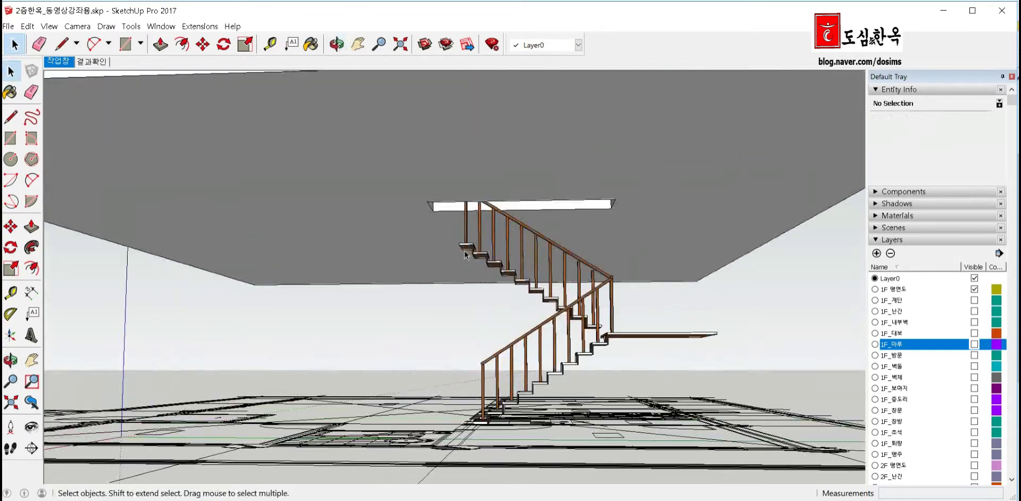
pyautogui.scroll(3, 481, 274)
pyautogui.scroll(2, 494, 287)
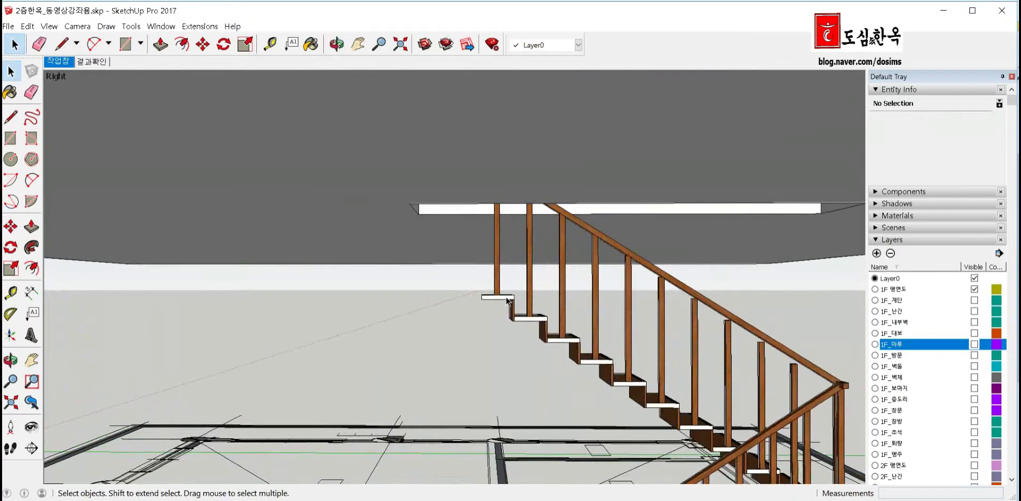
pyautogui.scroll(3, 506, 299)
pyautogui.scroll(2, 506, 300)
pyautogui.click(505, 302)
pyautogui.moveTo(505, 302); pyautogui.dragTo(474, 301, button='middle')
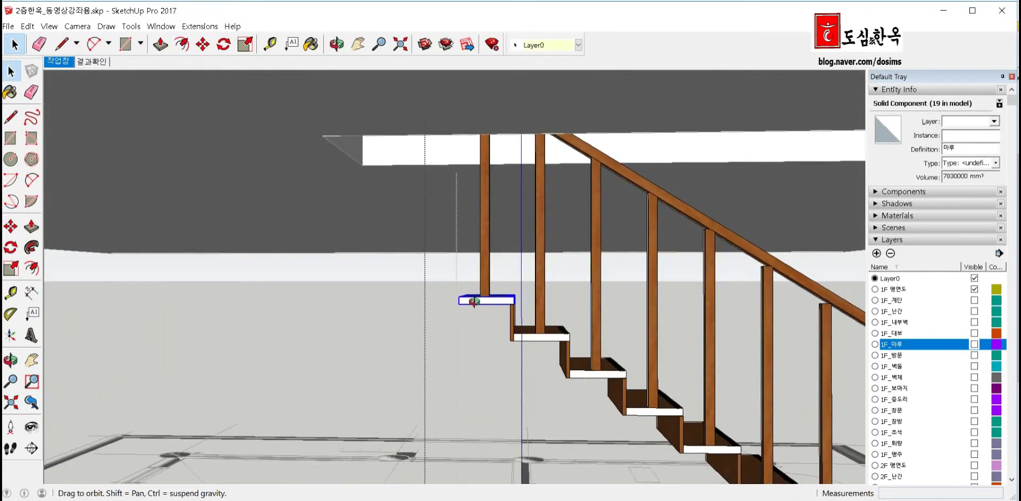
pyautogui.moveTo(479, 264); pyautogui.dragTo(485, 264, button='middle')
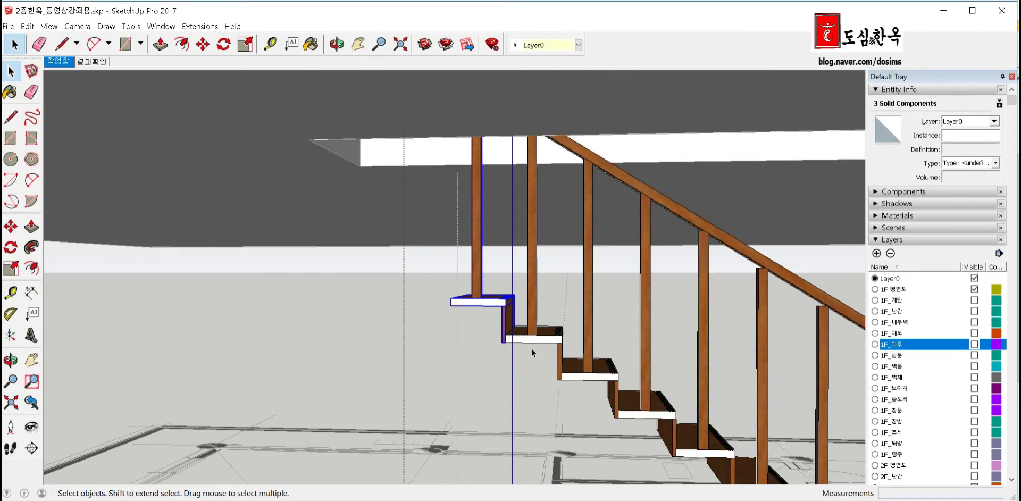
# Copy them one tread higher and repeat to make three copies up the stair
pyautogui.press('m')
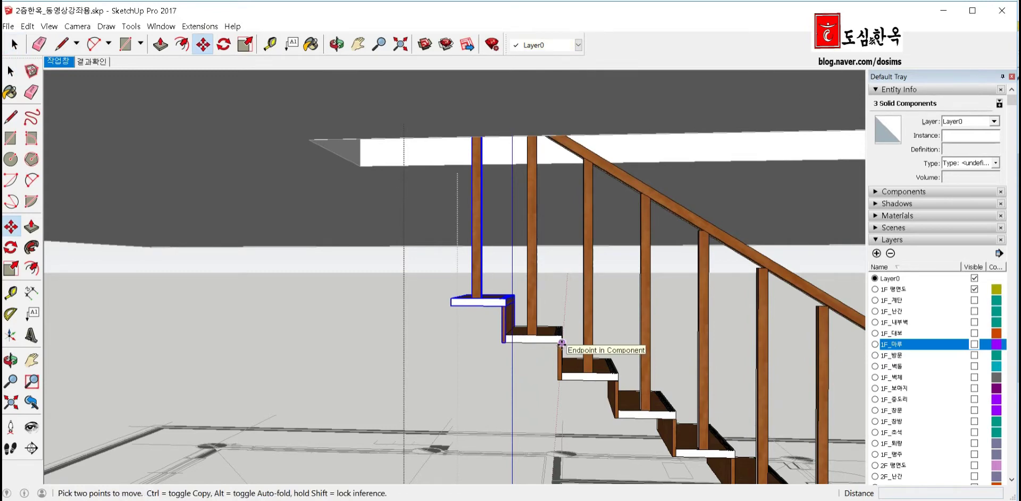
pyautogui.keyDown('ctrl'); pyautogui.click(561, 343); pyautogui.keyUp('ctrl')
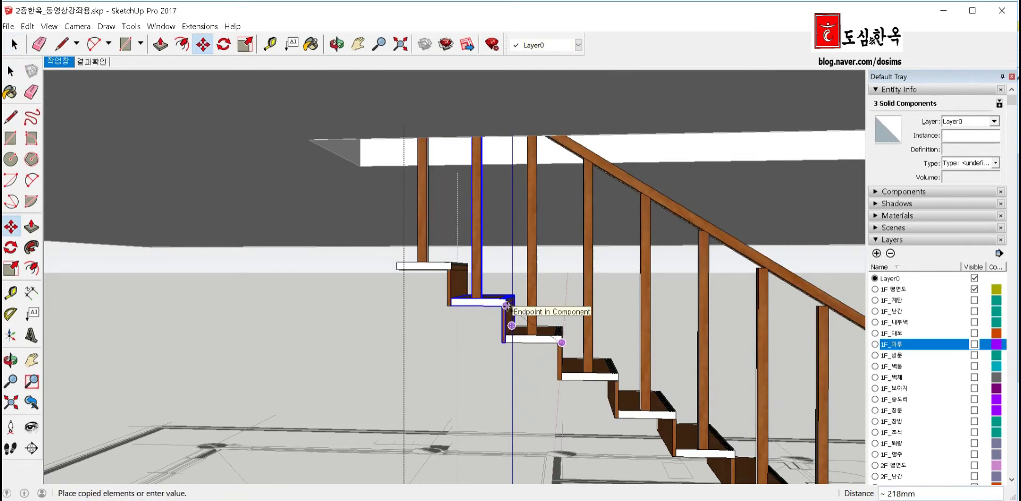
pyautogui.click(506, 304)
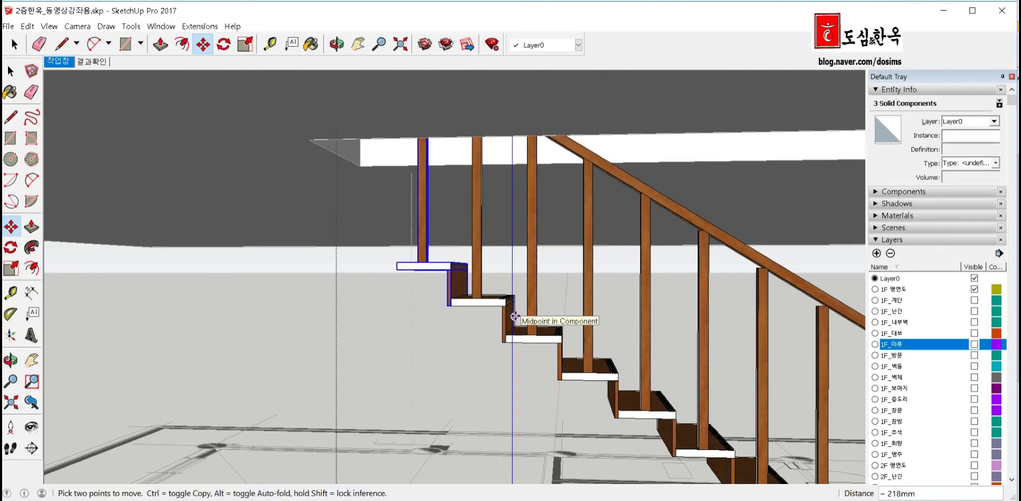
pyautogui.write('*3')
pyautogui.press('Return')
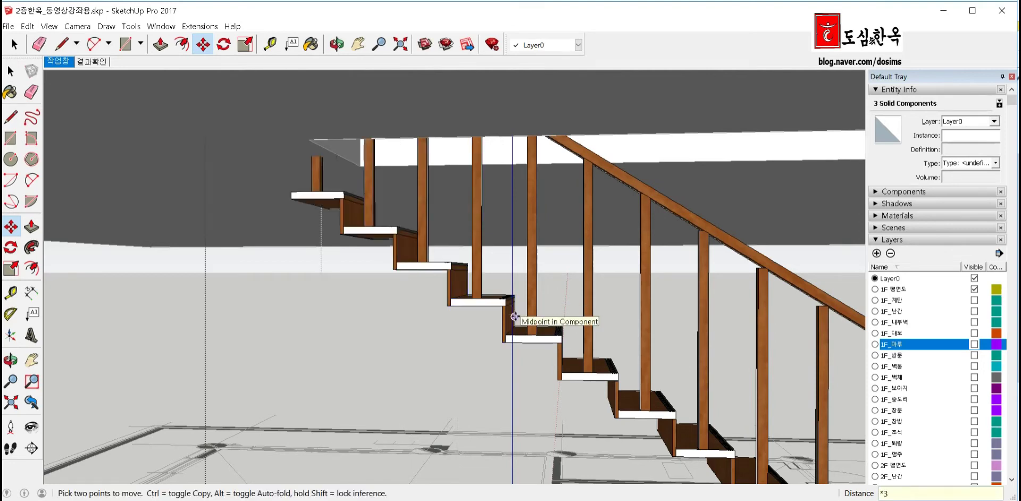
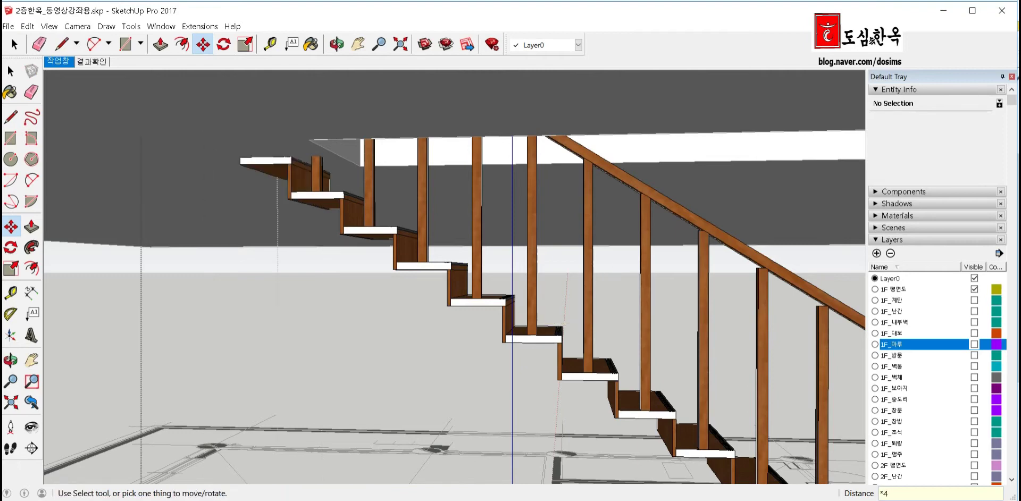
# Hide wood textures and push back the stairwell opening's side face
pyautogui.press('space')
pyautogui.scroll(-5, 965, 265)
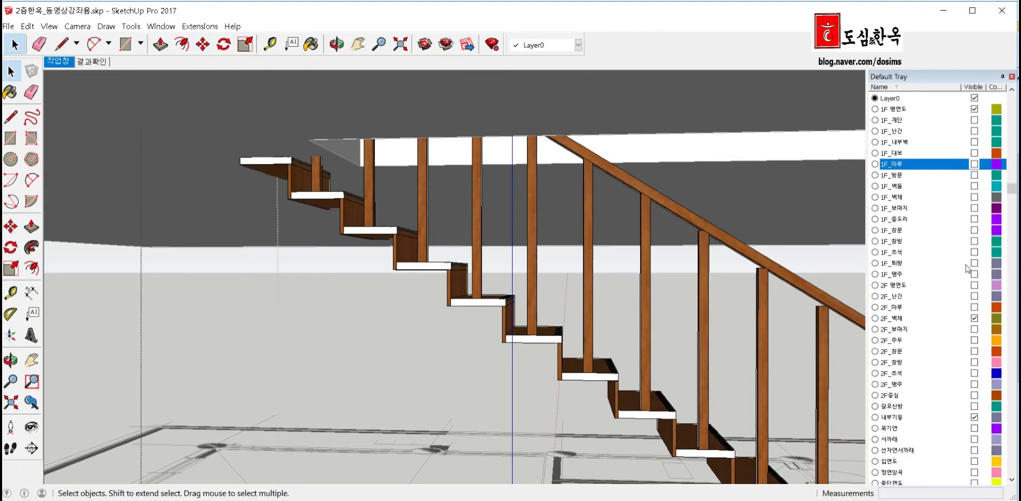
pyautogui.scroll(-5, 965, 265)
pyautogui.moveTo(662, 314)
pyautogui.mouseDown(button='middle')
pyautogui.moveTo(638, 143)
pyautogui.moveTo(643, 369)
pyautogui.moveTo(474, 341)
pyautogui.moveTo(492, 312)
pyautogui.moveTo(305, 301)
pyautogui.mouseUp(button='middle')
pyautogui.scroll(2, 489, 223)
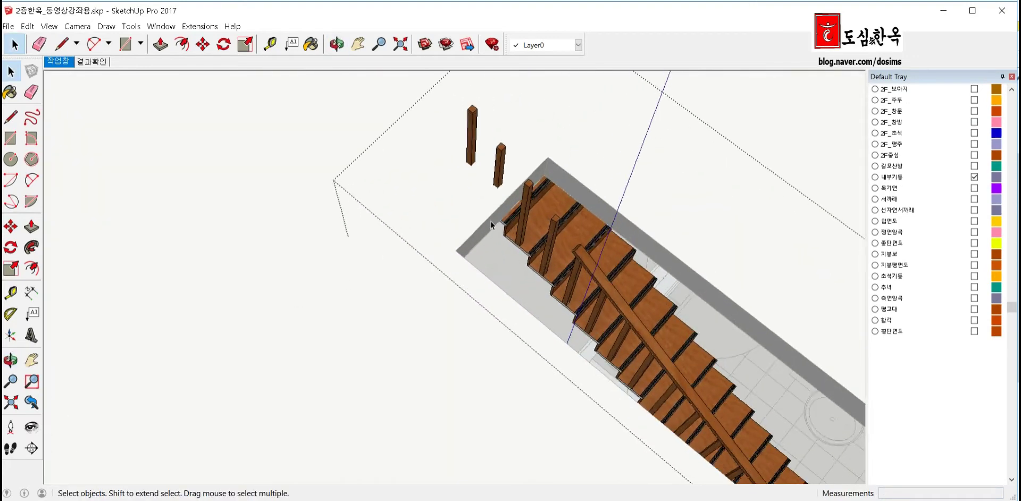
pyautogui.scroll(3, 489, 223)
pyautogui.hotkey('alt', '5')
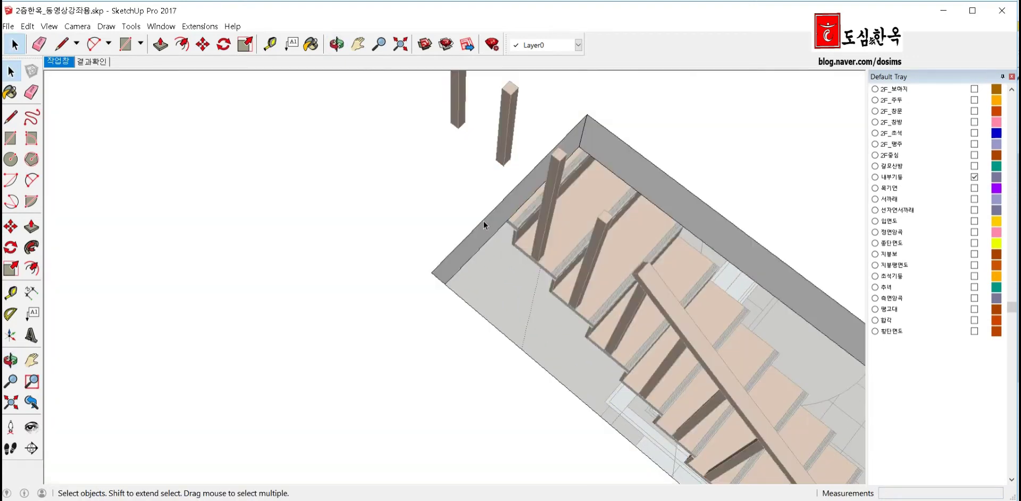
pyautogui.click(481, 231)
pyautogui.press('p')
pyautogui.moveTo(464, 222); pyautogui.dragTo(437, 98)
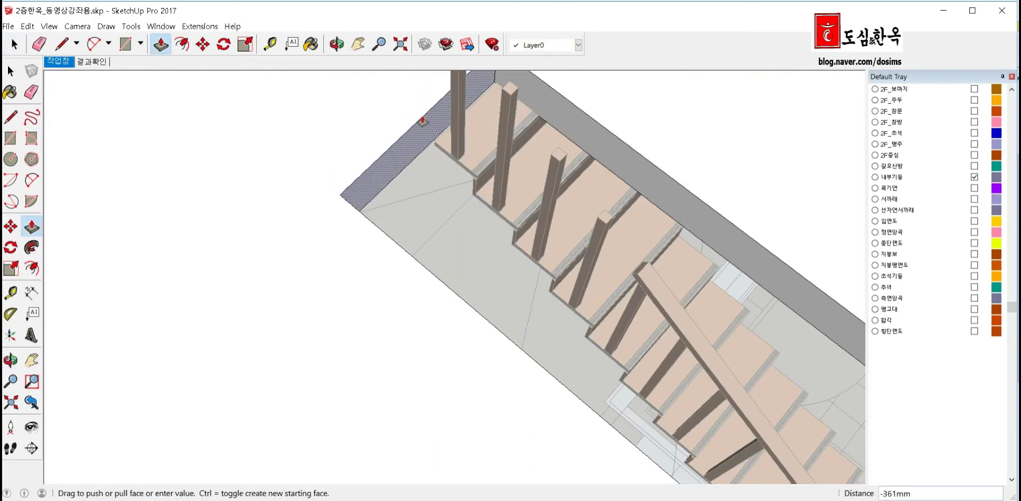
# Extend the top rail's end face about 850 mm along the post tops past the last post
pyautogui.moveTo(468, 228)
pyautogui.mouseDown(button='middle')
pyautogui.moveTo(855, 346)
pyautogui.moveTo(741, 108)
pyautogui.mouseUp(button='middle')
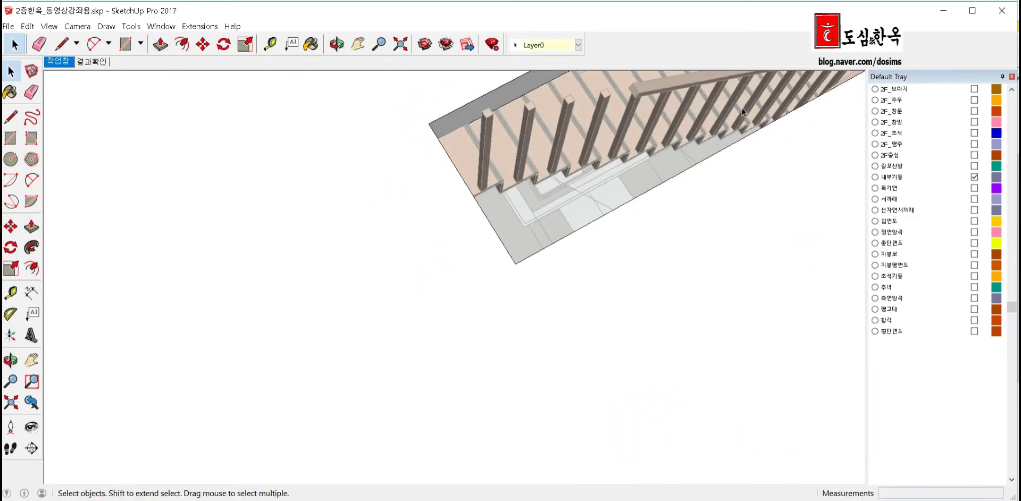
pyautogui.scroll(3, 601, 82)
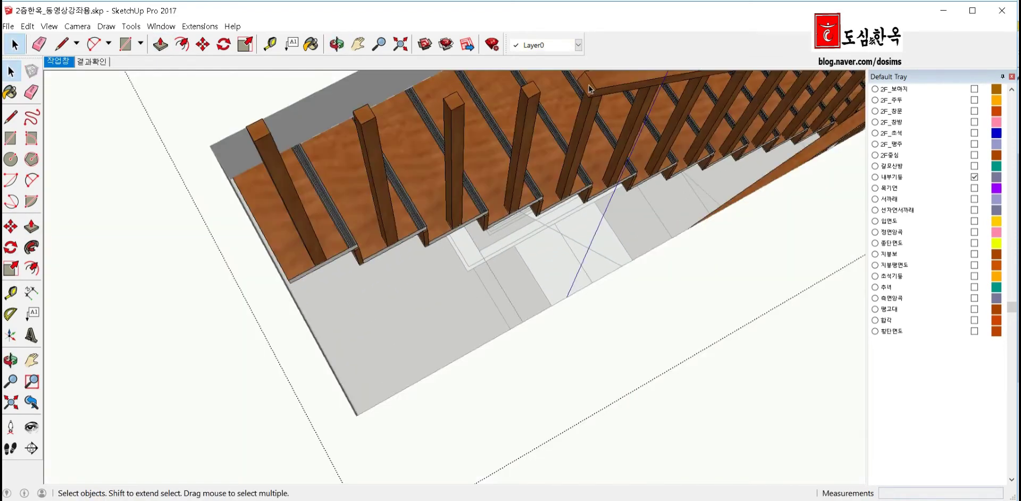
pyautogui.doubleClick(589, 85)
pyautogui.scroll(5, 585, 86)
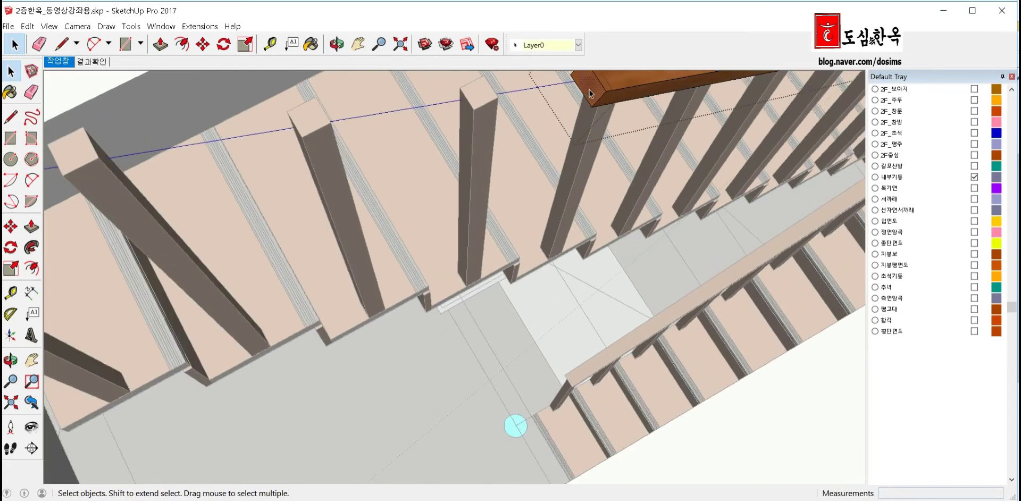
pyautogui.press('p')
pyautogui.scroll(-3, 574, 85)
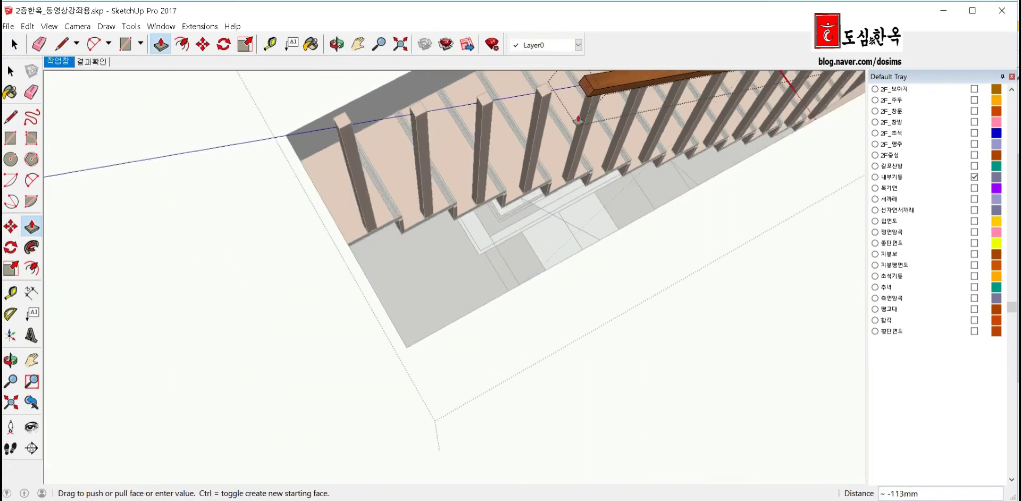
pyautogui.moveTo(569, 93); pyautogui.dragTo(397, 87)
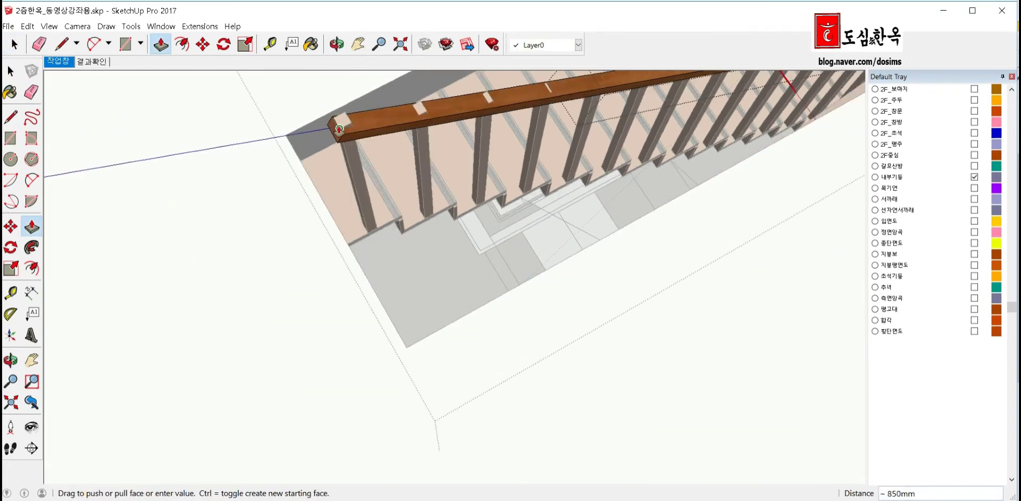
pyautogui.click(339, 129)
pyautogui.scroll(-3, 244, 268)
# Exit the extended top rail group and view the stairs from overhead
pyautogui.moveTo(244, 269); pyautogui.dragTo(351, 268, button='middle')
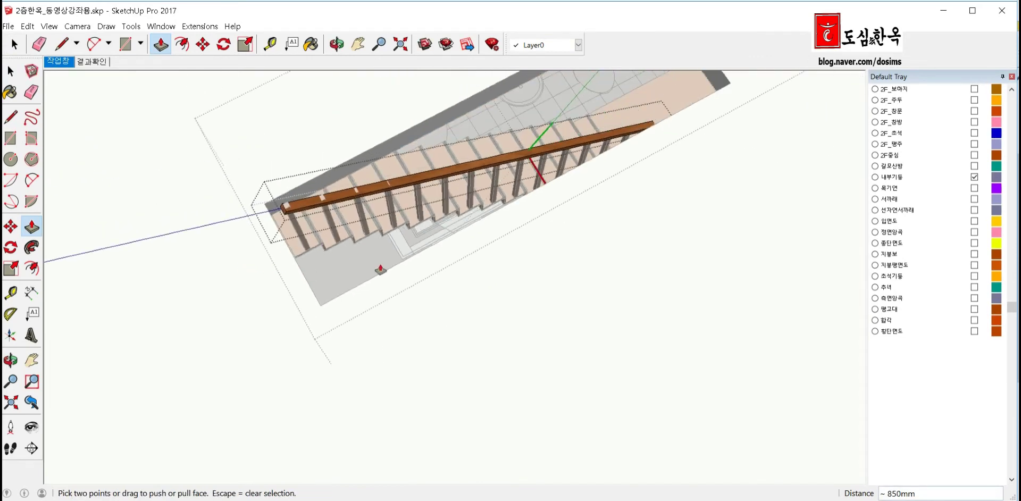
pyautogui.click(577, 130)
pyautogui.scroll(2, 576, 130)
pyautogui.scroll(3, 626, 149)
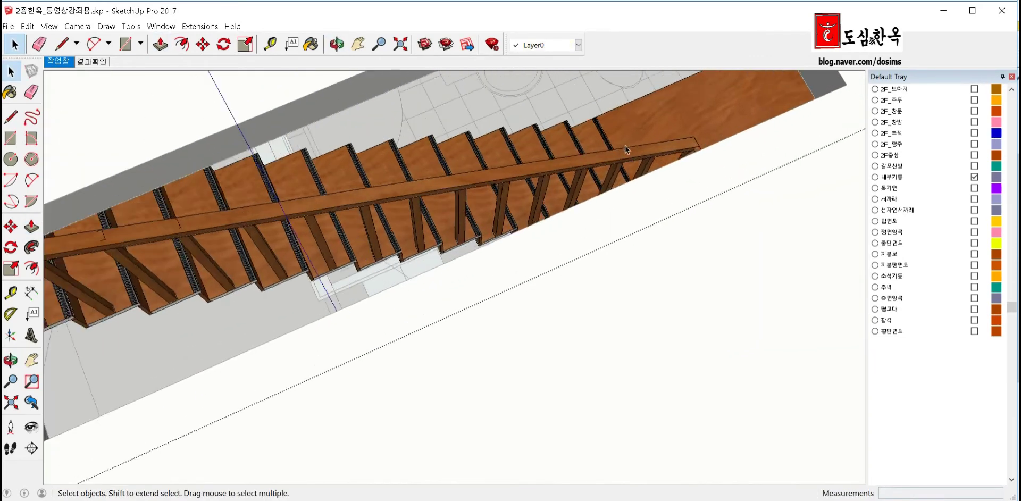
pyautogui.scroll(-2, 648, 150)
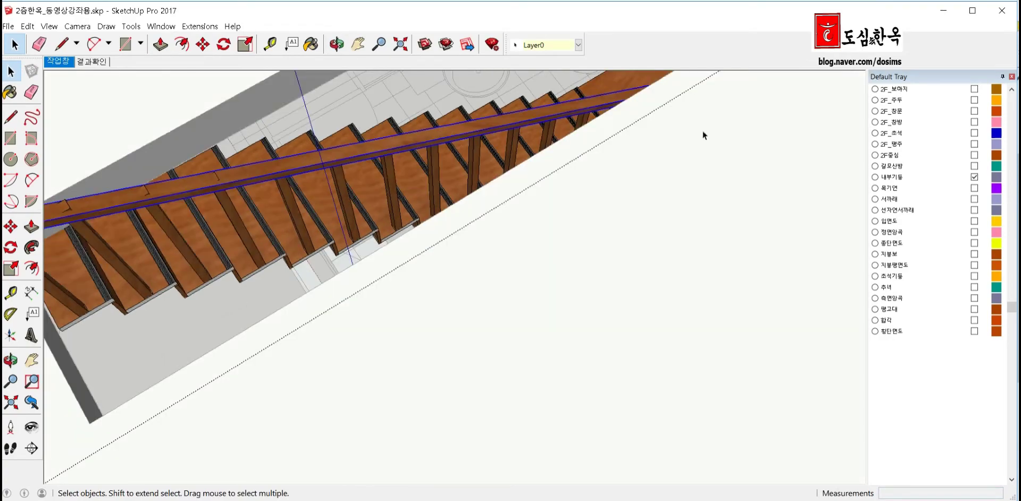
pyautogui.moveTo(607, 100)
pyautogui.mouseDown(button='middle')
pyautogui.moveTo(669, 123)
pyautogui.moveTo(681, 74)
pyautogui.moveTo(796, 104)
pyautogui.mouseUp(button='middle')
pyautogui.press('F2')
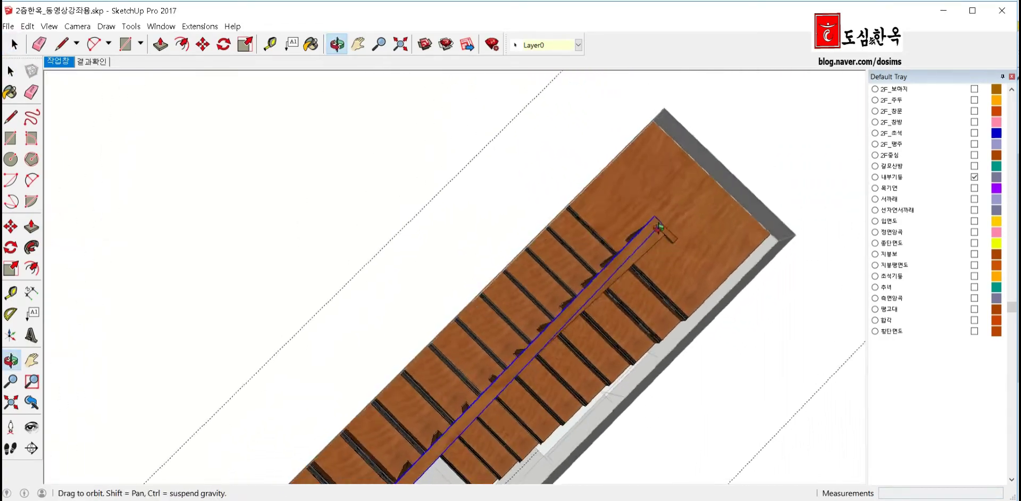
pyautogui.moveTo(513, 256); pyautogui.dragTo(706, 274, button='middle')
pyautogui.scroll(-2, 706, 274)
# From a side view, examine the handrail corner at the stair top with Rotate, then cancel
pyautogui.moveTo(195, 258)
pyautogui.mouseDown(button='middle')
pyautogui.moveTo(255, 280)
pyautogui.moveTo(501, 207)
pyautogui.mouseUp(button='middle')
pyautogui.scroll(5, 305, 217)
pyautogui.scroll(-2, 304, 217)
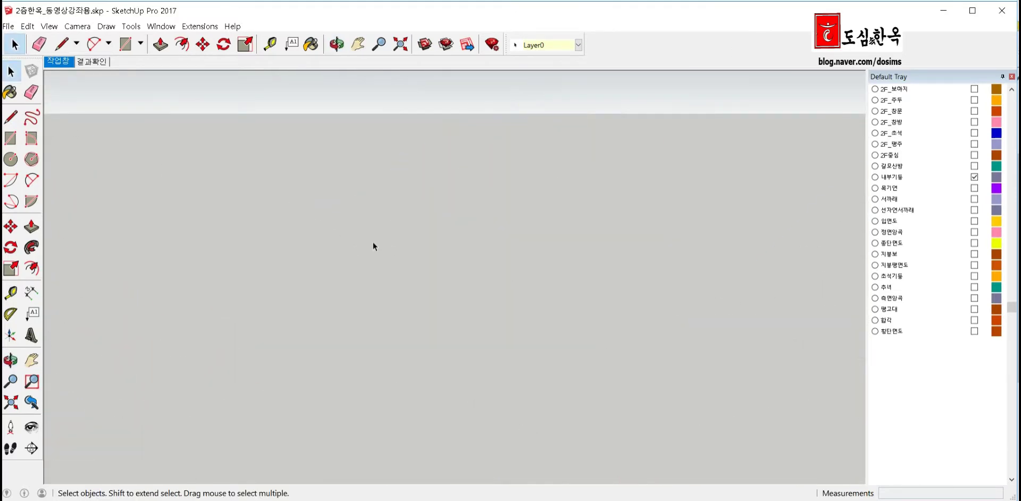
pyautogui.scroll(5, 438, 265)
pyautogui.scroll(-3, 438, 265)
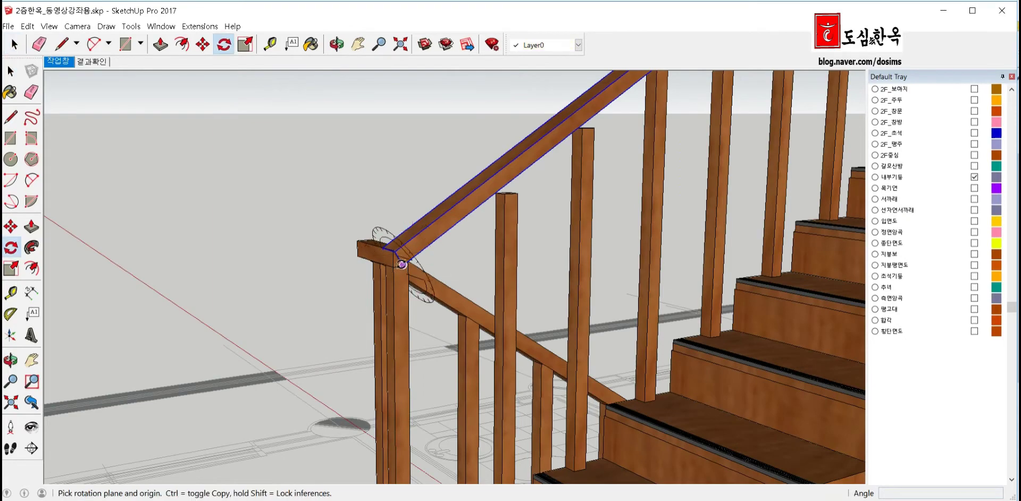
pyautogui.click(402, 264)
pyautogui.scroll(-3, 402, 264)
pyautogui.scroll(2, 378, 270)
pyautogui.scroll(2, 378, 267)
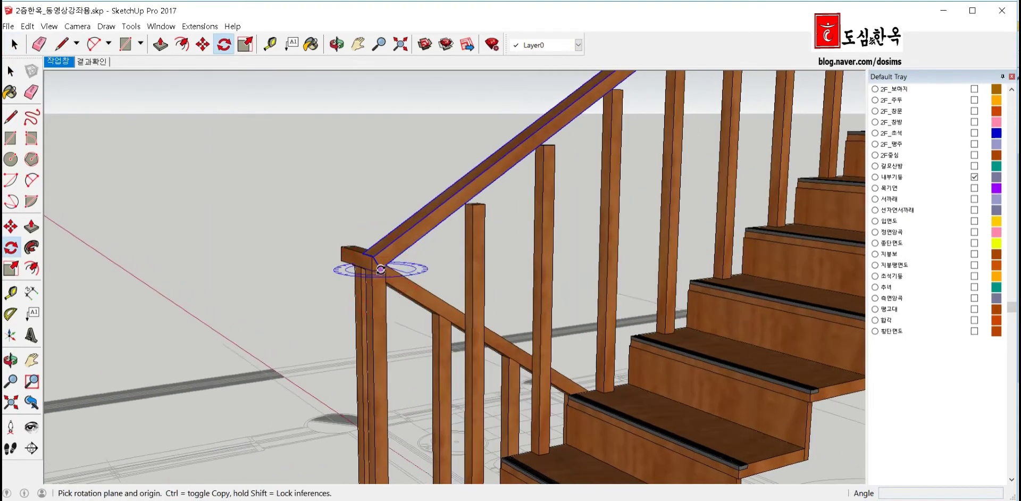
pyautogui.scroll(1, 377, 261)
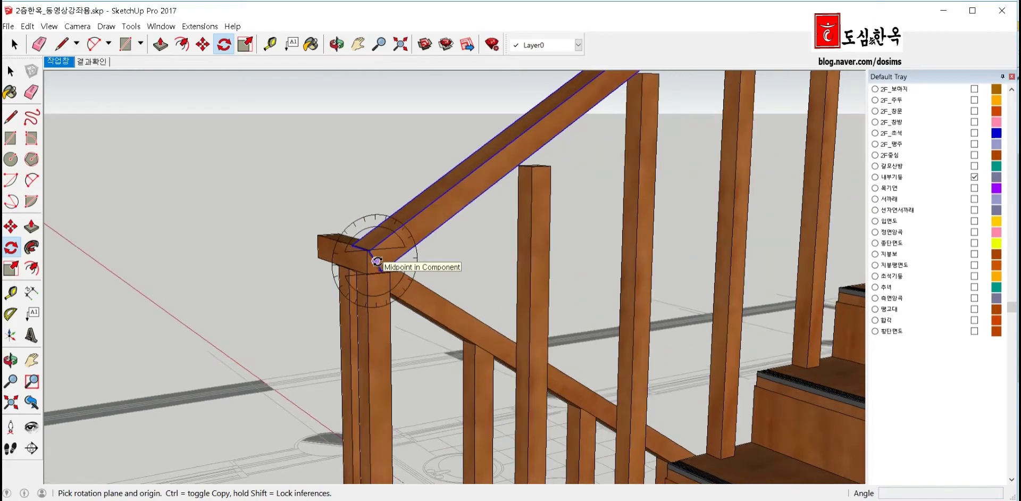
pyautogui.scroll(-2, 358, 275)
pyautogui.scroll(-3, 296, 278)
pyautogui.scroll(-2, 297, 273)
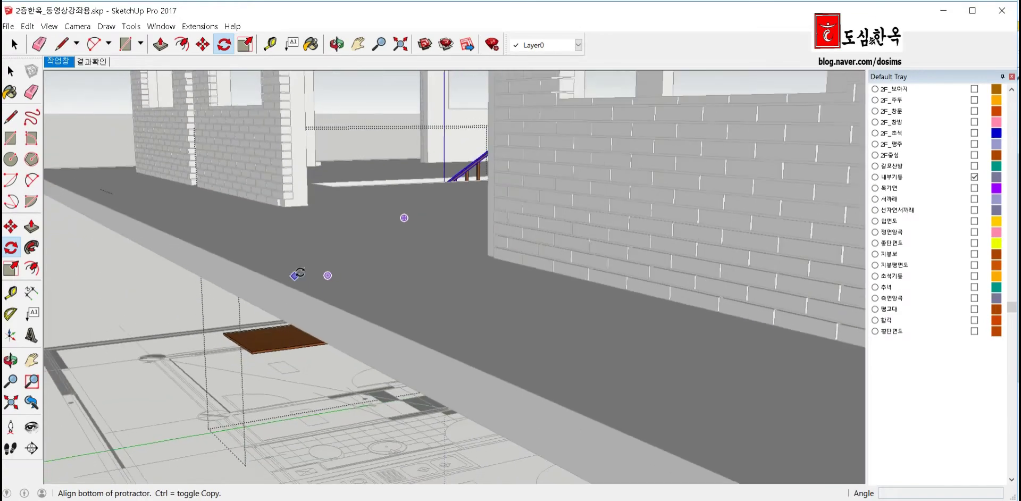
pyautogui.press('o')
pyautogui.scroll(2, 452, 175)
pyautogui.scroll(2, 455, 169)
pyautogui.scroll(2, 455, 168)
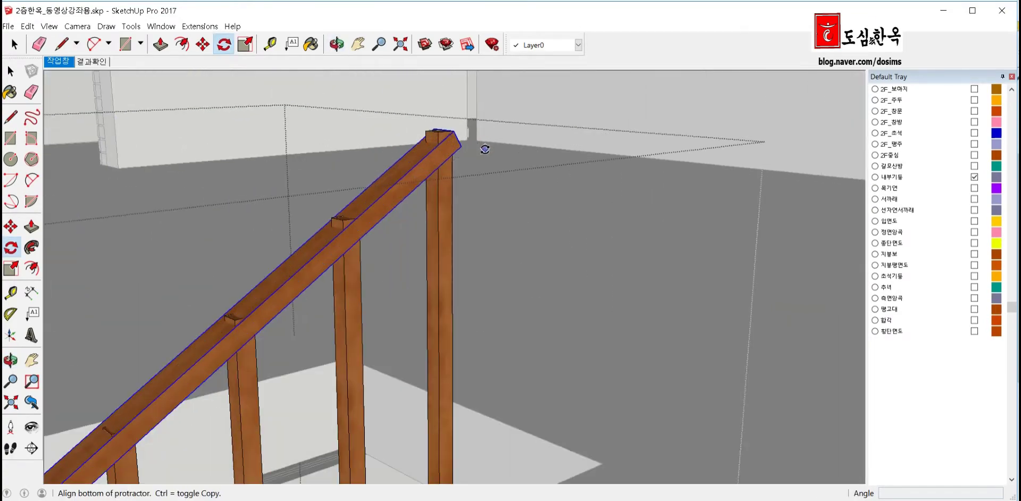
pyautogui.scroll(2, 455, 168)
pyautogui.scroll(-2, 457, 169)
pyautogui.press('q')
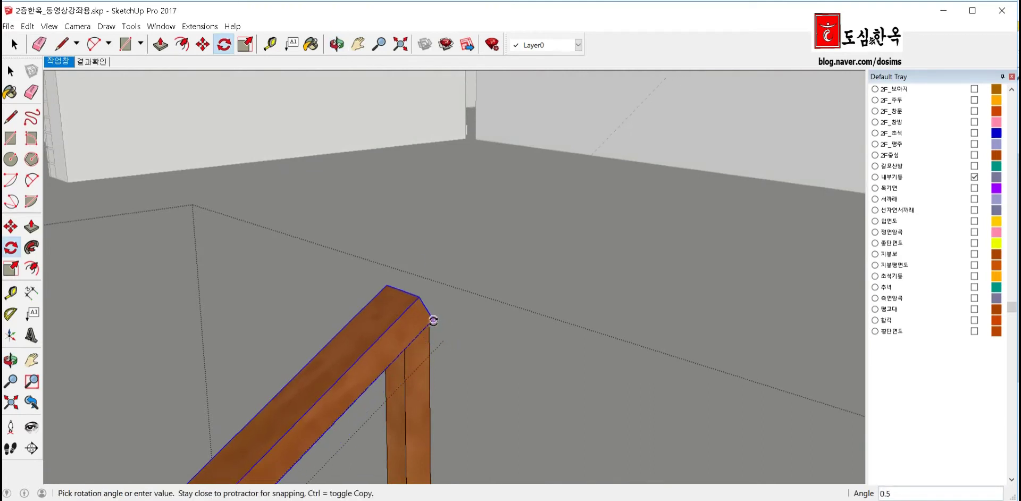
pyautogui.press('space')
# Zoom out and orbit to look down on the second floor
pyautogui.scroll(-3, 534, 243)
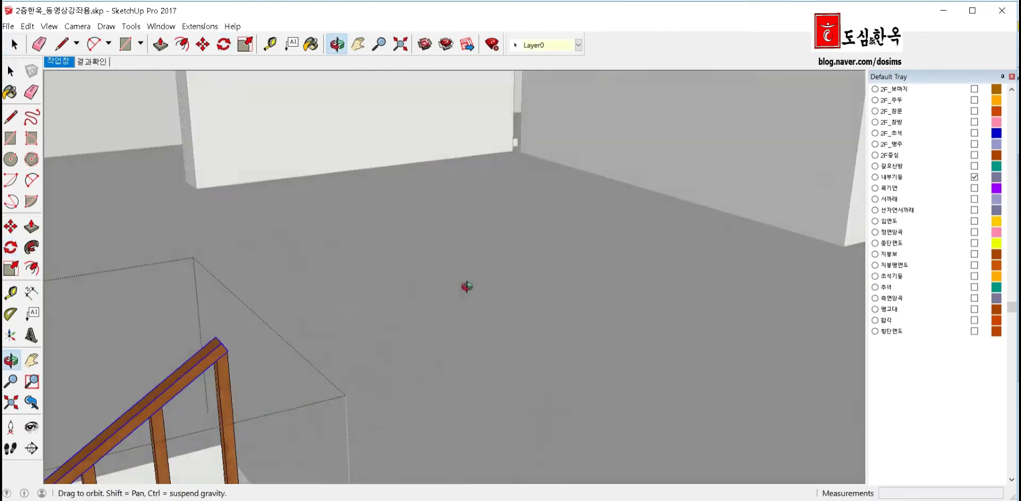
pyautogui.scroll(-2, 531, 250)
pyautogui.scroll(-2, 533, 259)
pyautogui.scroll(-3, 532, 258)
pyautogui.scroll(-3, 537, 257)
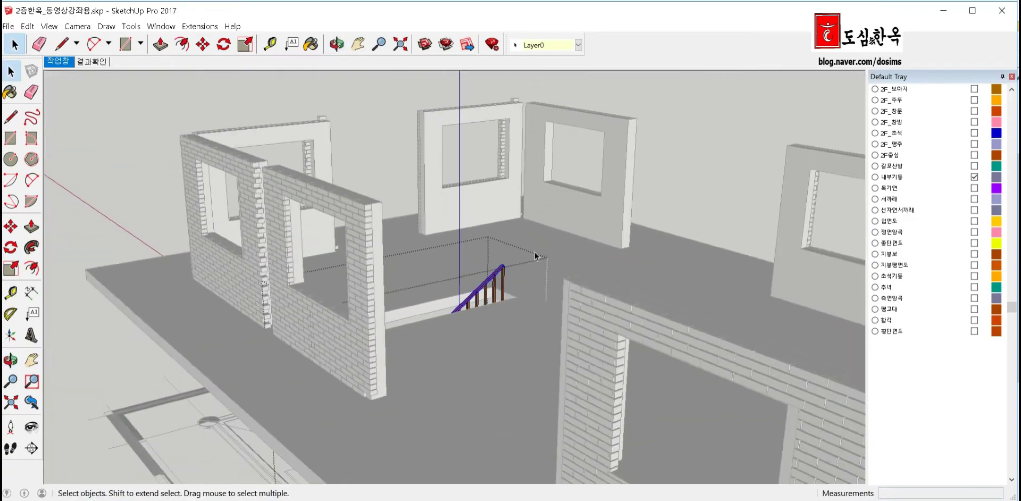
pyautogui.scroll(-2, 359, 299)
pyautogui.scroll(-2, 180, 295)
pyautogui.moveTo(298, 281)
pyautogui.mouseDown(button='middle')
pyautogui.moveTo(735, 388)
pyautogui.moveTo(404, 276)
pyautogui.moveTo(392, 303)
pyautogui.moveTo(191, 267)
pyautogui.moveTo(638, 336)
pyautogui.moveTo(489, 200)
pyautogui.mouseUp(button='middle')
pyautogui.scroll(2, 415, 219)
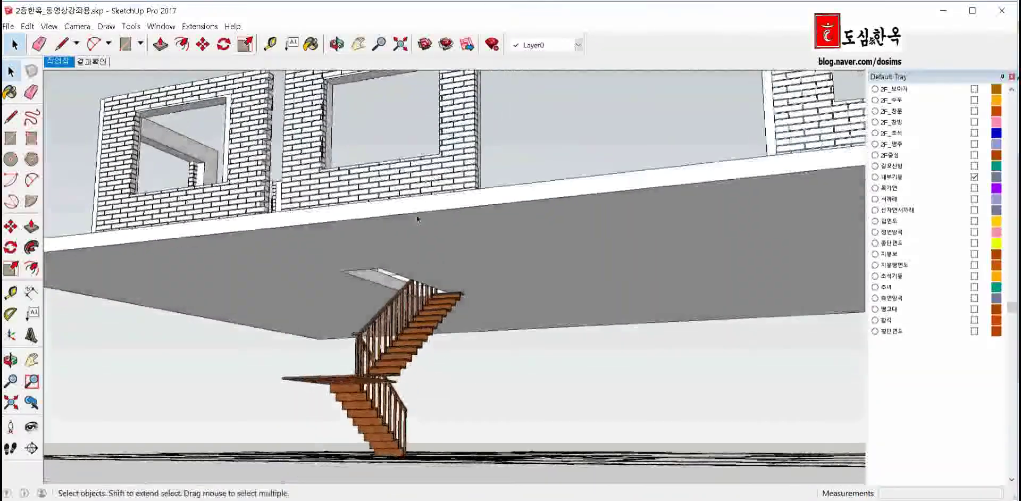
pyautogui.scroll(3, 467, 316)
pyautogui.scroll(2, 467, 316)
pyautogui.scroll(2, 467, 316)
pyautogui.scroll(2, 467, 316)
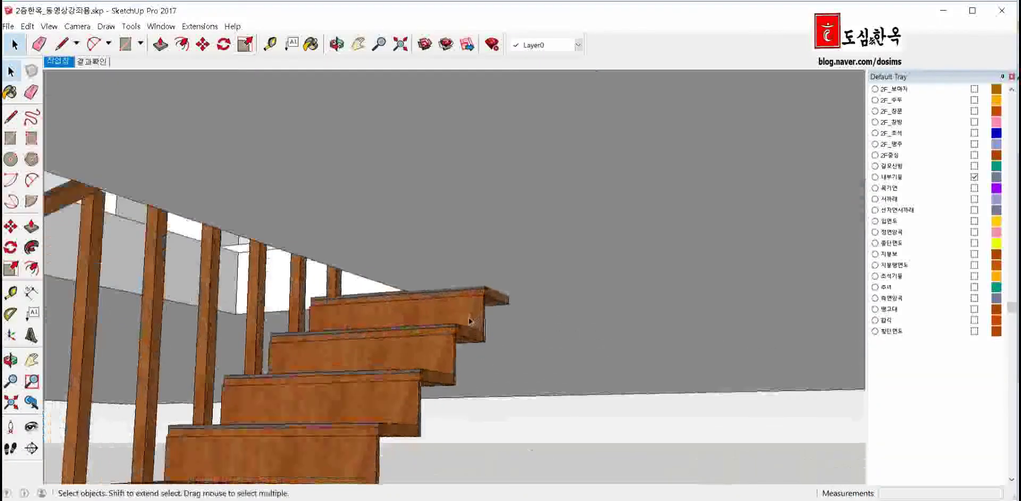
pyautogui.scroll(2, 468, 313)
pyautogui.scroll(2, 478, 303)
# Orbit around the staircase and the second-floor room, then return to Select
pyautogui.press('t')
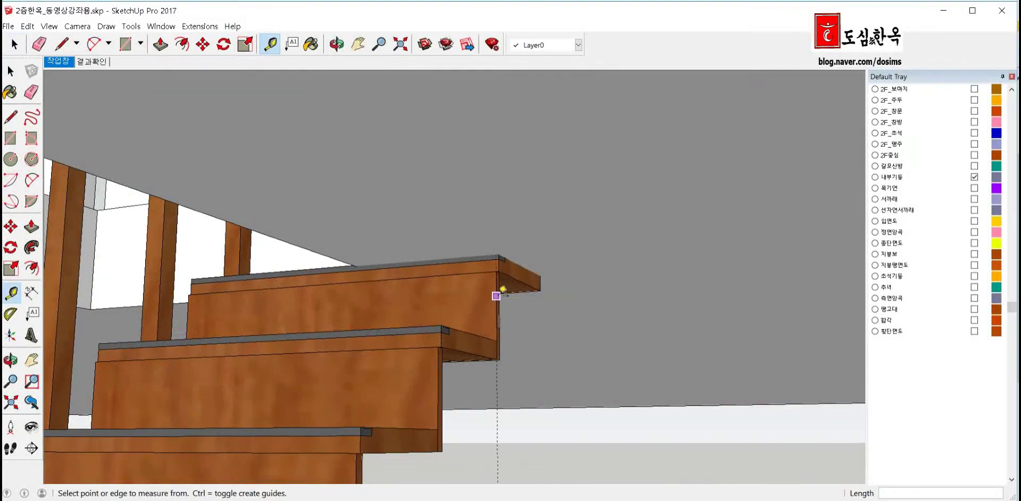
pyautogui.scroll(-5, 496, 296)
pyautogui.moveTo(496, 296)
pyautogui.mouseDown(button='middle')
pyautogui.moveTo(351, 394)
pyautogui.moveTo(415, 391)
pyautogui.moveTo(526, 353)
pyautogui.mouseUp(button='middle')
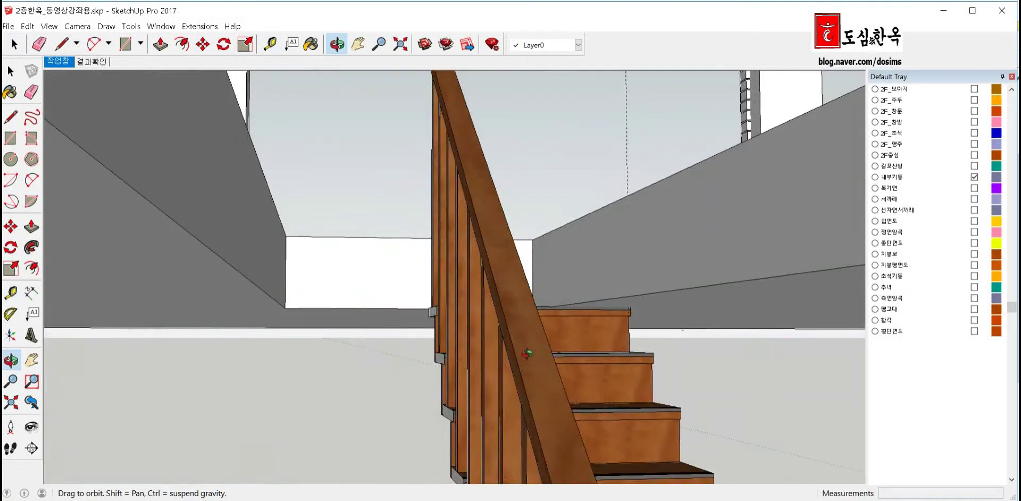
pyautogui.scroll(-5, 526, 353)
pyautogui.moveTo(463, 337); pyautogui.dragTo(419, 325, button='middle')
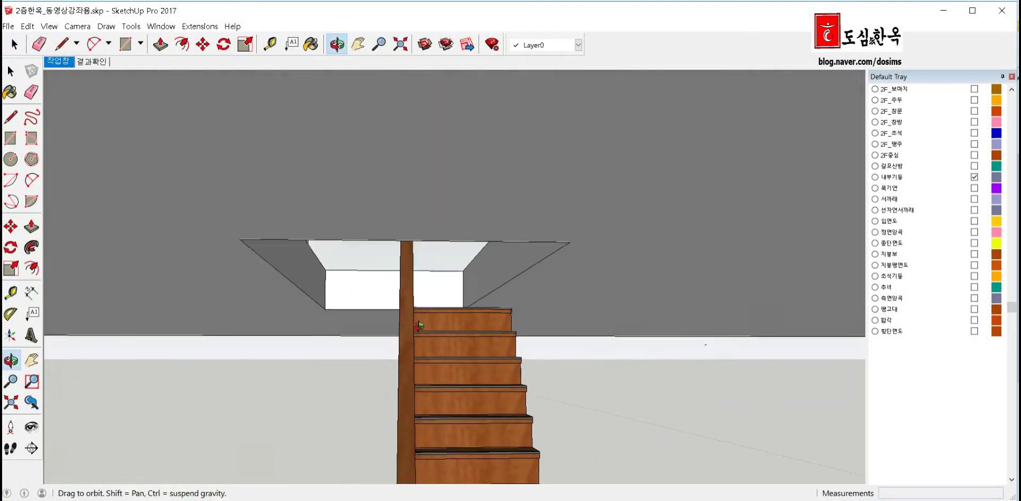
pyautogui.moveTo(418, 325)
pyautogui.mouseDown()
pyautogui.moveTo(428, 319)
pyautogui.moveTo(394, 357)
pyautogui.moveTo(401, 387)
pyautogui.moveTo(414, 376)
pyautogui.mouseUp()
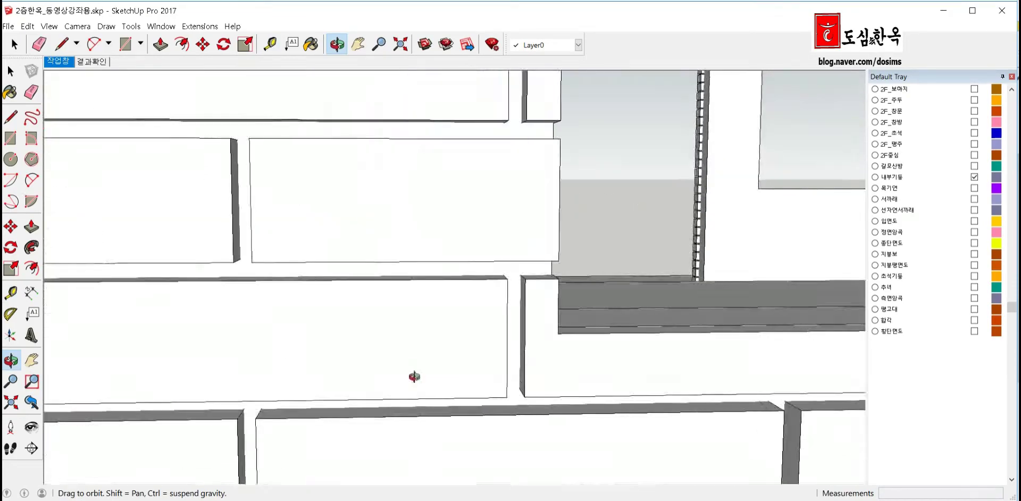
pyautogui.scroll(-5, 414, 376)
pyautogui.scroll(-3, 380, 323)
pyautogui.scroll(-2, 431, 341)
pyautogui.moveTo(431, 341); pyautogui.dragTo(423, 407, button='middle')
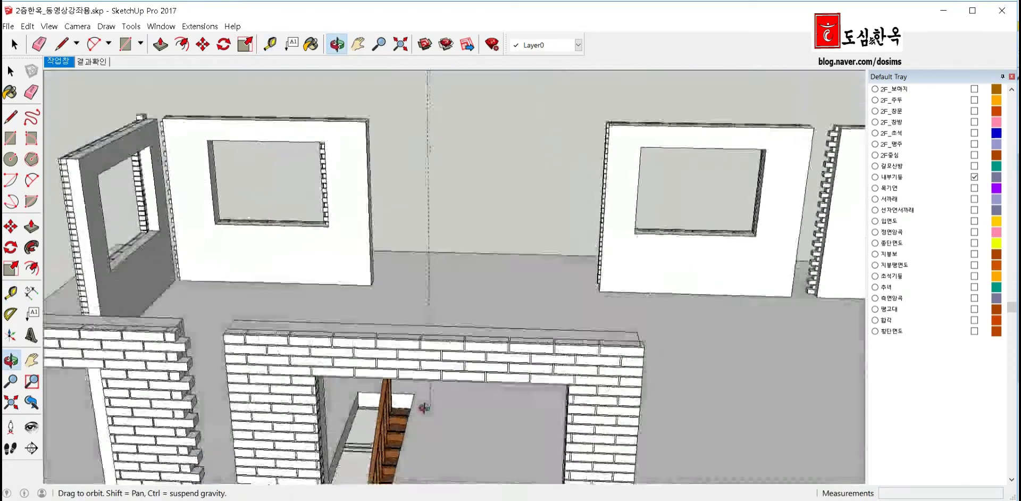
pyautogui.press('space')
pyautogui.scroll(3, 424, 407)
pyautogui.scroll(3, 436, 414)
pyautogui.scroll(3, 491, 441)
# Inside the stairwell group, push the wall face out about 217 mm
pyautogui.scroll(2, 490, 432)
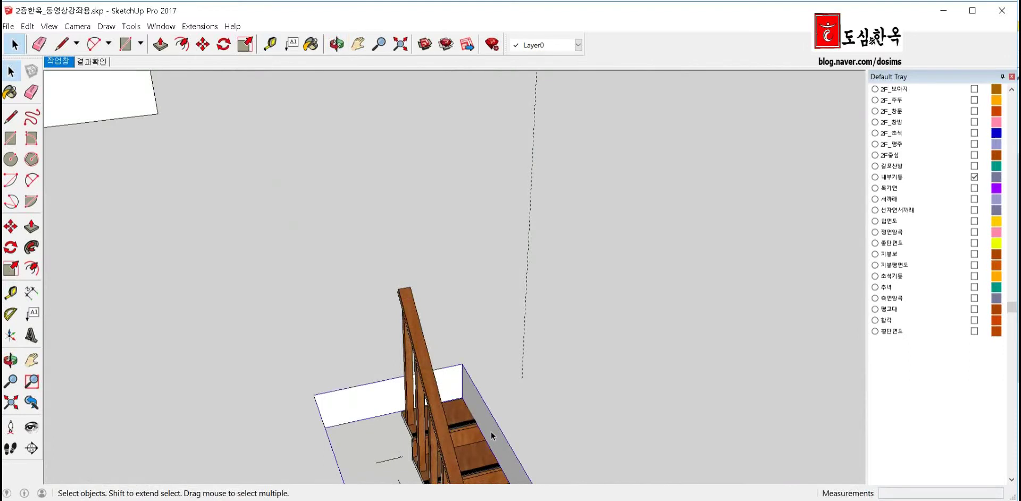
pyautogui.doubleClick(490, 432)
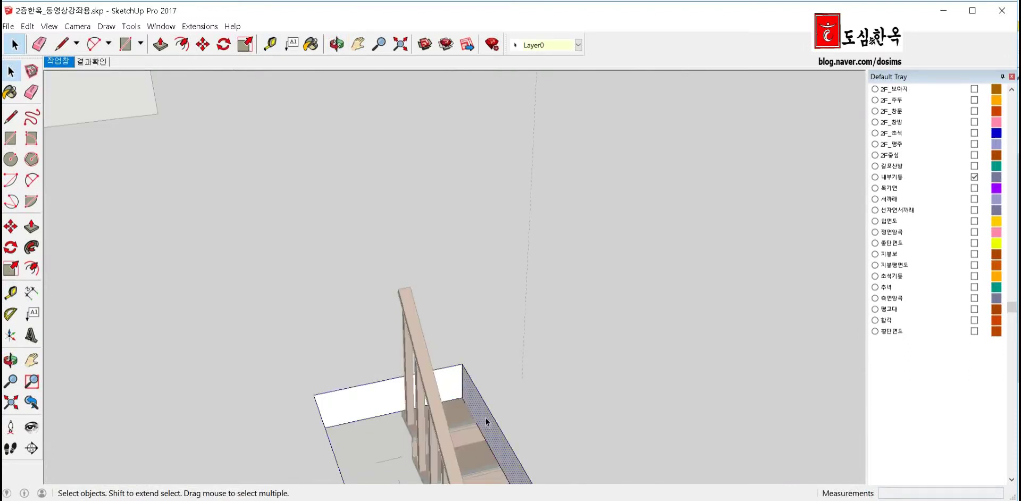
pyautogui.press('p')
pyautogui.moveTo(503, 381); pyautogui.dragTo(523, 346)
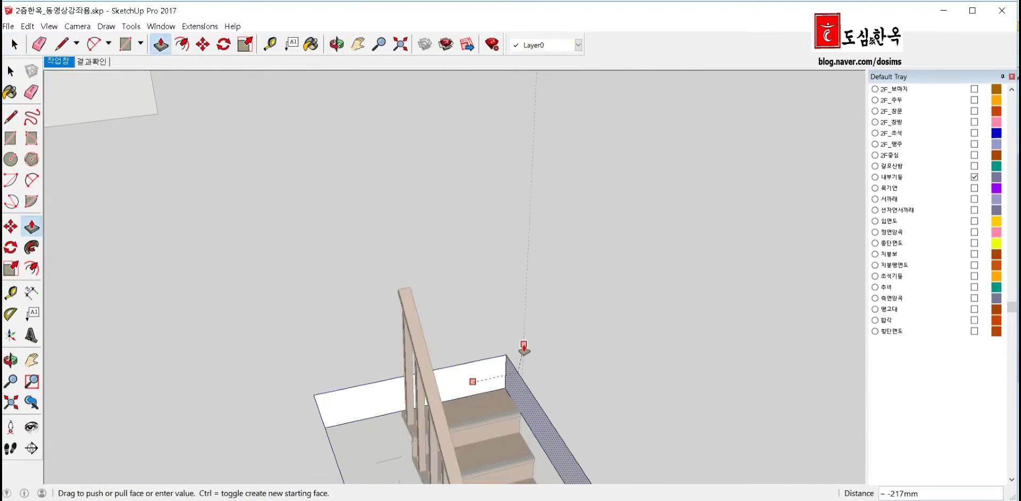
pyautogui.moveTo(442, 316); pyautogui.dragTo(297, 408, button='middle')
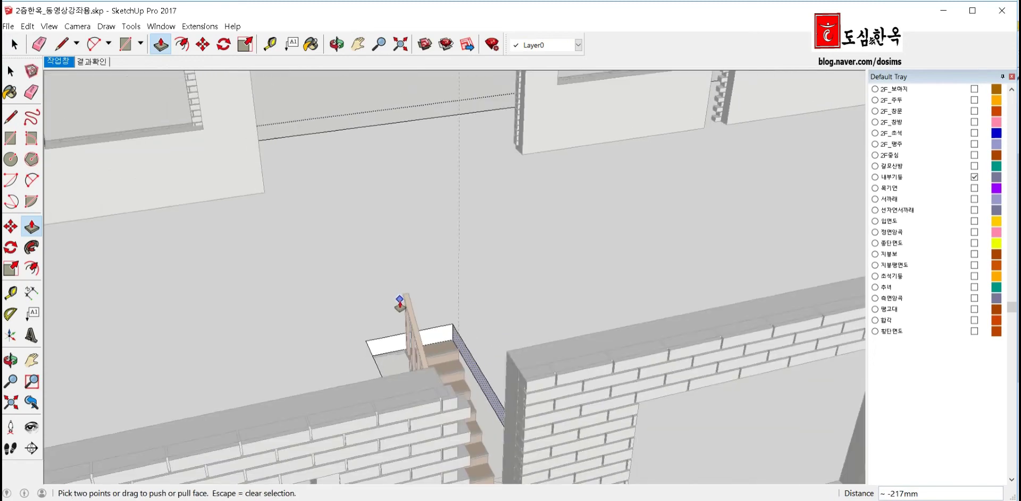
pyautogui.press('space')
# Inspect the widened opening around the stair from the front, side and above
pyautogui.scroll(2, 297, 408)
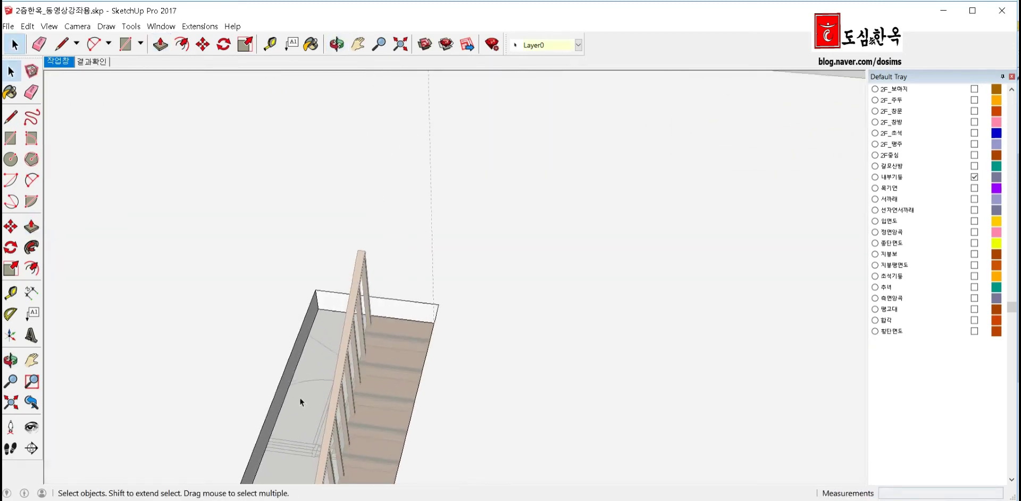
pyautogui.scroll(1, 299, 396)
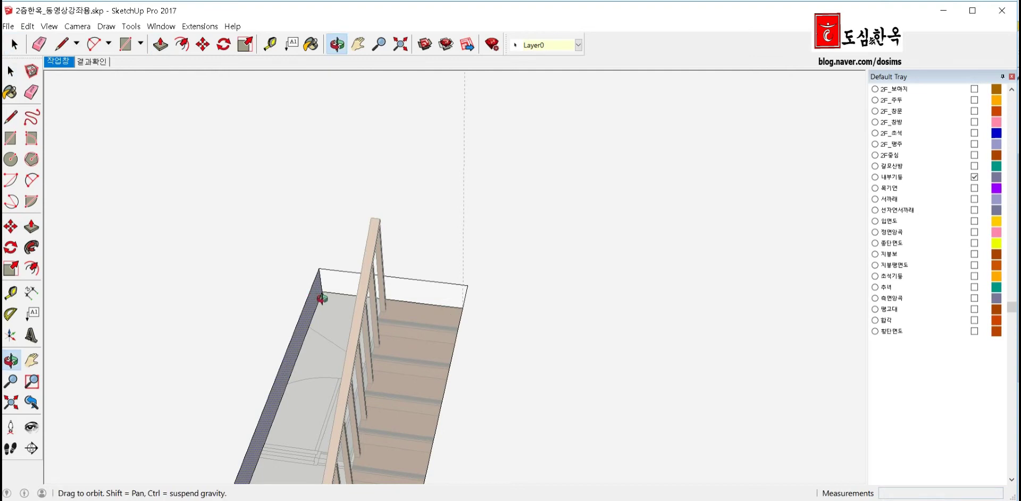
pyautogui.moveTo(269, 317); pyautogui.dragTo(487, 277, button='middle')
pyautogui.scroll(-2, 487, 277)
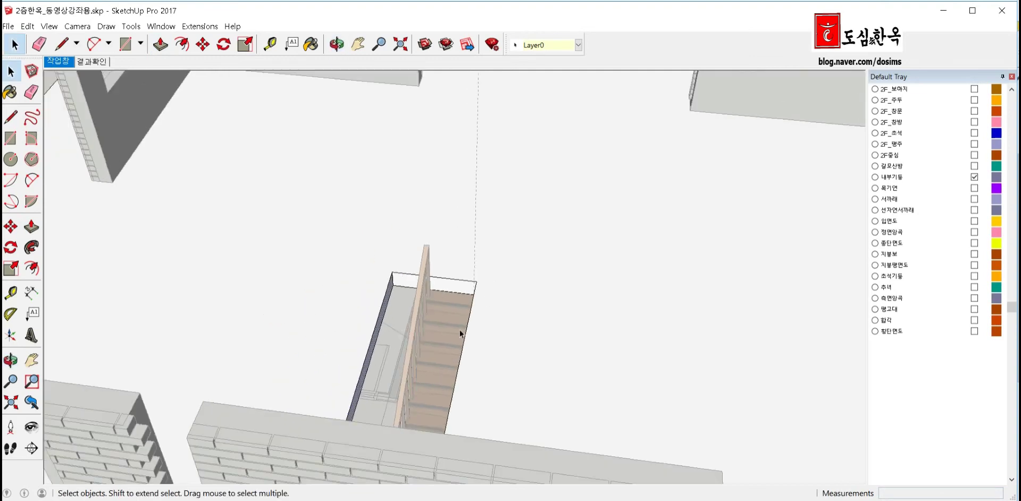
pyautogui.moveTo(462, 335)
pyautogui.mouseDown(button='middle')
pyautogui.moveTo(473, 458)
pyautogui.moveTo(441, 442)
pyautogui.moveTo(522, 113)
pyautogui.mouseUp(button='middle')
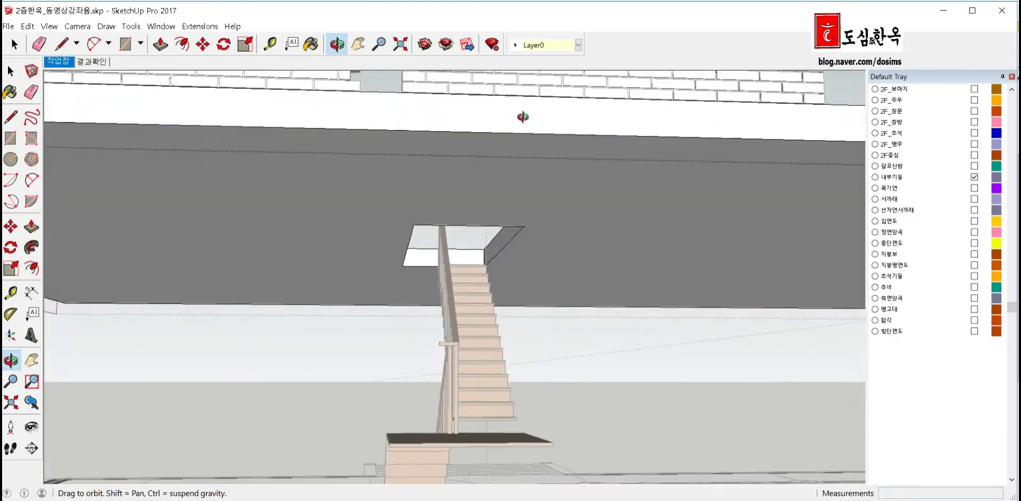
pyautogui.moveTo(460, 369)
pyautogui.mouseDown(button='middle')
pyautogui.moveTo(441, 402)
pyautogui.moveTo(477, 402)
pyautogui.mouseUp(button='middle')
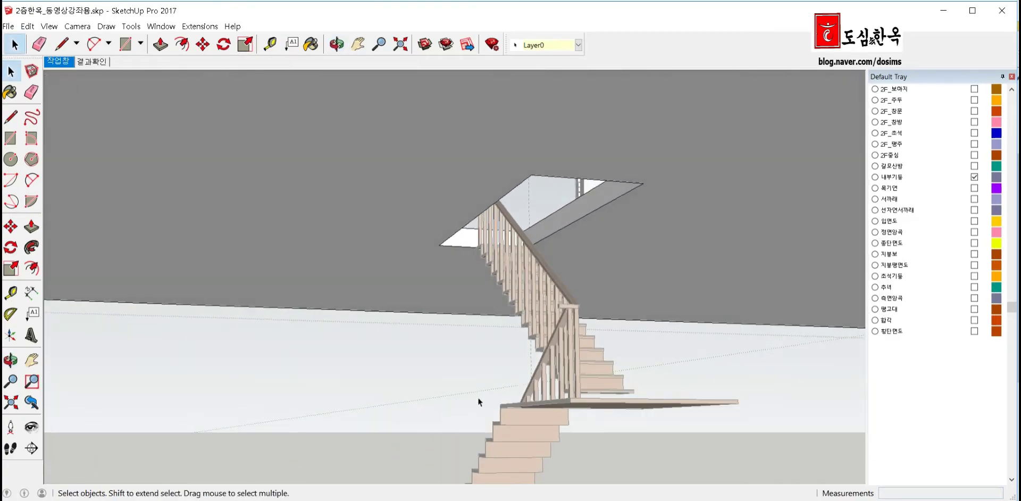
pyautogui.scroll(3, 516, 402)
pyautogui.scroll(3, 537, 412)
pyautogui.moveTo(540, 413)
pyautogui.mouseDown(button='middle')
pyautogui.moveTo(569, 417)
pyautogui.moveTo(609, 394)
pyautogui.mouseUp(button='middle')
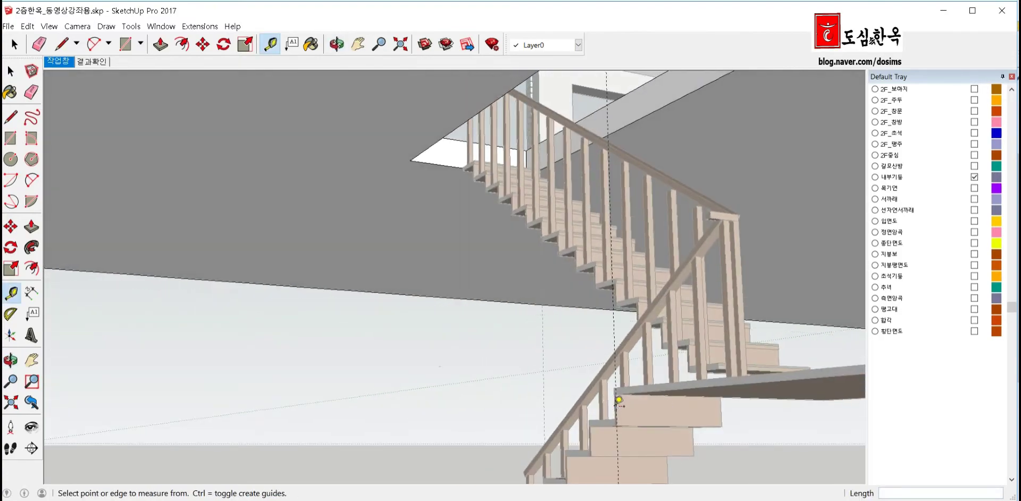
pyautogui.scroll(-2, 558, 367)
pyautogui.scroll(-5, 494, 323)
pyautogui.moveTo(495, 323)
pyautogui.mouseDown(button='middle')
pyautogui.moveTo(433, 239)
pyautogui.moveTo(363, 393)
pyautogui.mouseUp(button='middle')
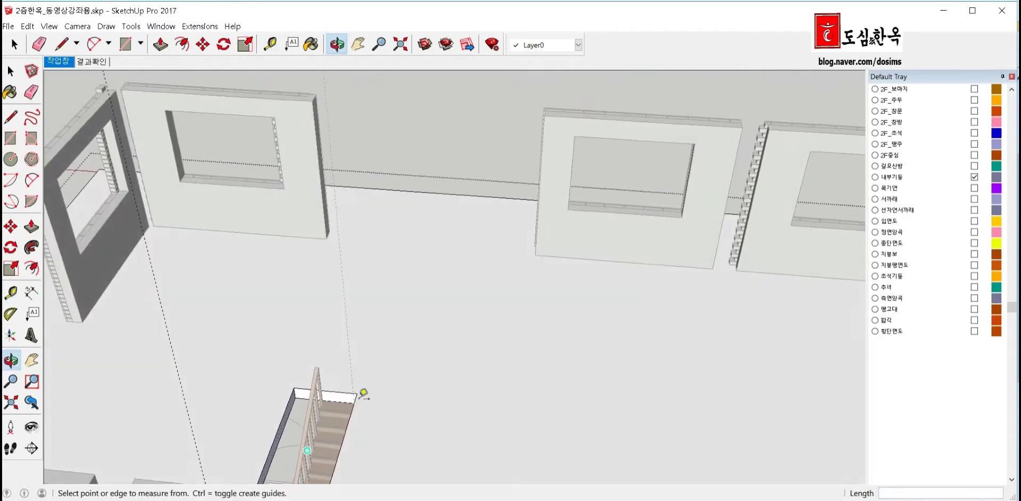
pyautogui.scroll(-5, 363, 393)
pyautogui.moveTo(485, 276)
pyautogui.mouseDown(button='middle')
pyautogui.moveTo(410, 342)
pyautogui.moveTo(325, 367)
pyautogui.mouseUp(button='middle')
pyautogui.press('space')
pyautogui.scroll(3, 346, 355)
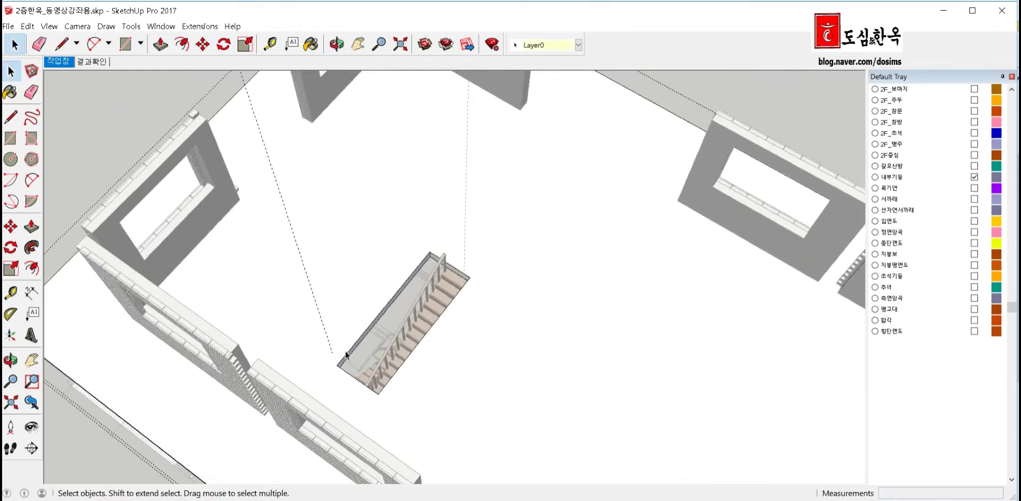
pyautogui.scroll(2, 346, 354)
pyautogui.scroll(2, 347, 359)
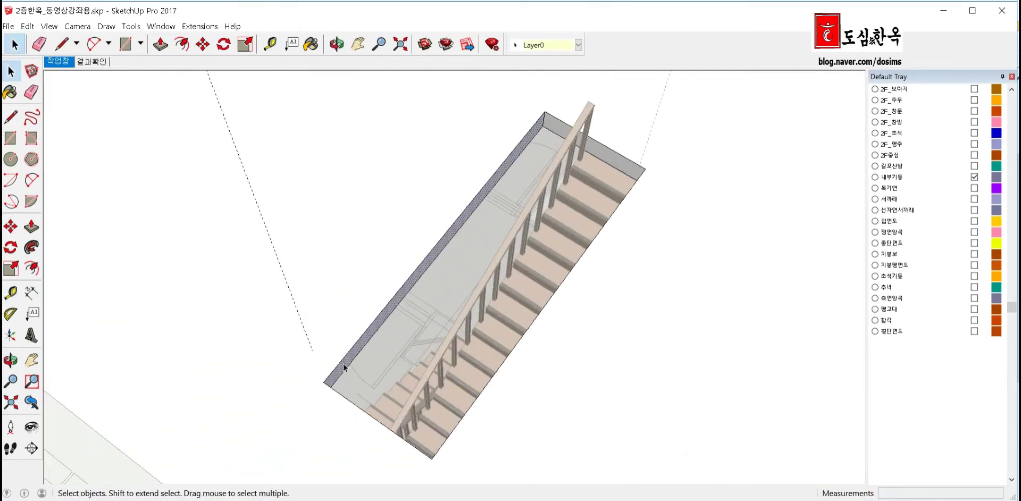
# Push the stairwell side face out about 221 mm
pyautogui.press('p')
pyautogui.moveTo(336, 372); pyautogui.dragTo(306, 335)
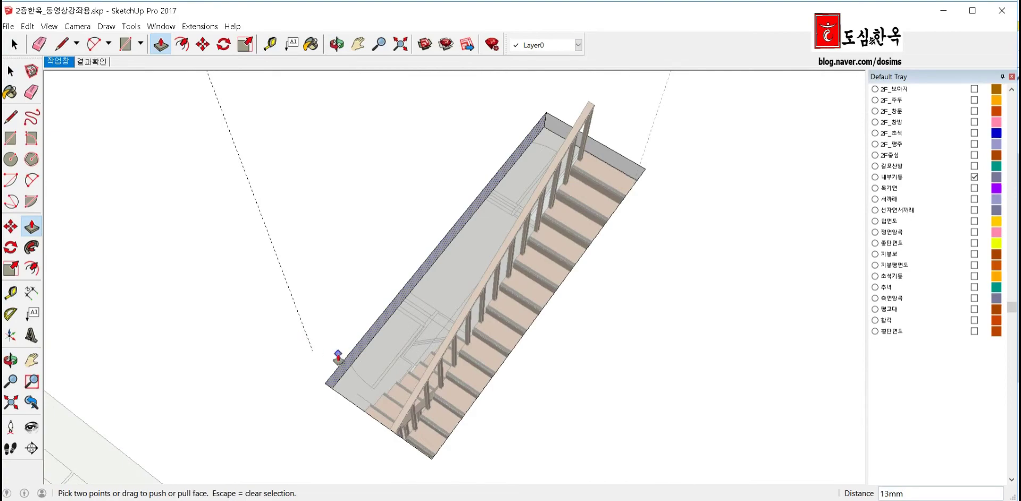
pyautogui.moveTo(341, 366); pyautogui.dragTo(306, 342)
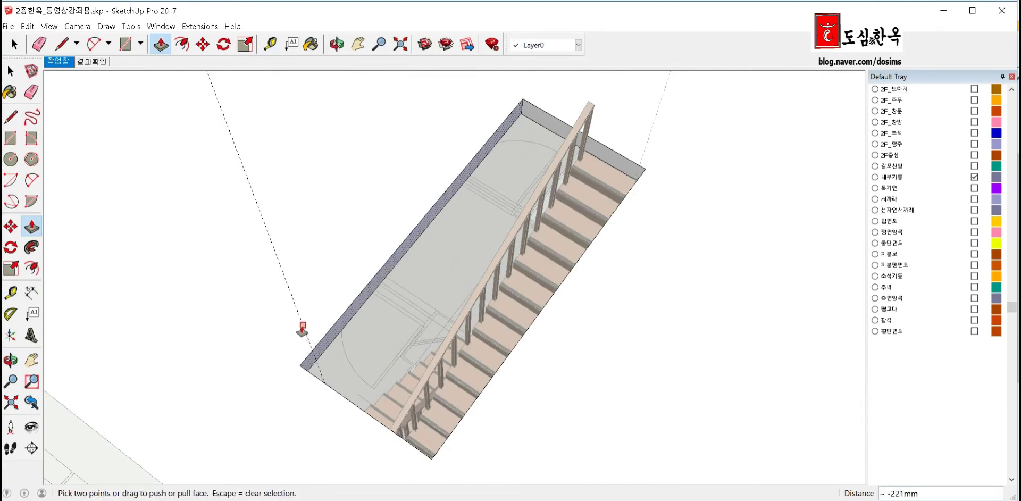
pyautogui.scroll(-3, 302, 330)
pyautogui.press('space')
pyautogui.scroll(1, 376, 290)
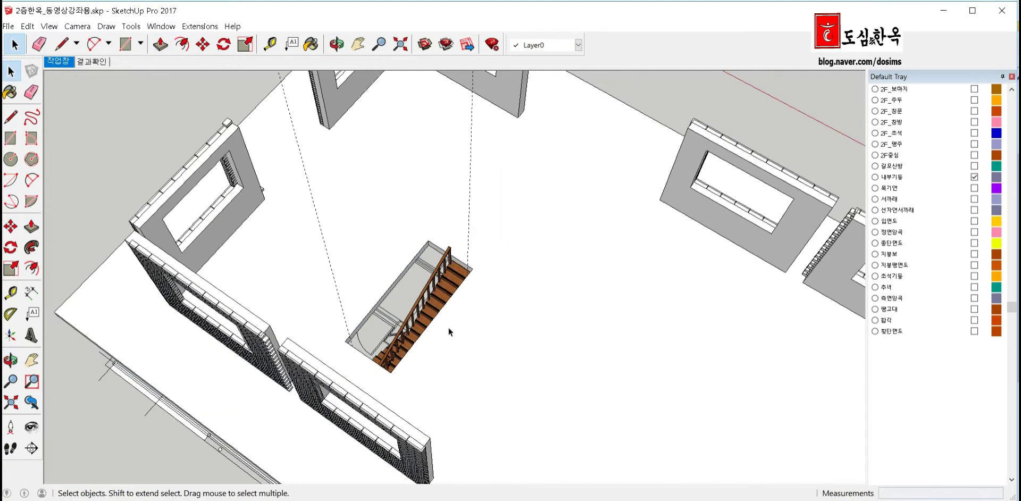
# Copy a baluster with Move to place a standalone post at the stair foot
pyautogui.moveTo(448, 327)
pyautogui.mouseDown(button='middle')
pyautogui.moveTo(480, 302)
pyautogui.moveTo(323, 423)
pyautogui.moveTo(505, 403)
pyautogui.moveTo(579, 287)
pyautogui.moveTo(468, 319)
pyautogui.moveTo(384, 326)
pyautogui.moveTo(309, 292)
pyautogui.mouseUp(button='middle')
pyautogui.scroll(3, 468, 306)
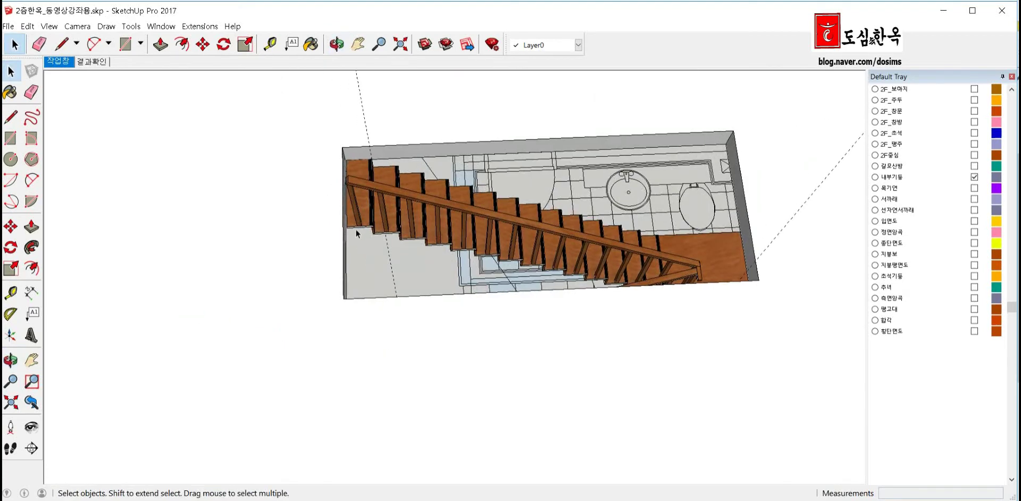
pyautogui.scroll(3, 355, 229)
pyautogui.scroll(2, 352, 204)
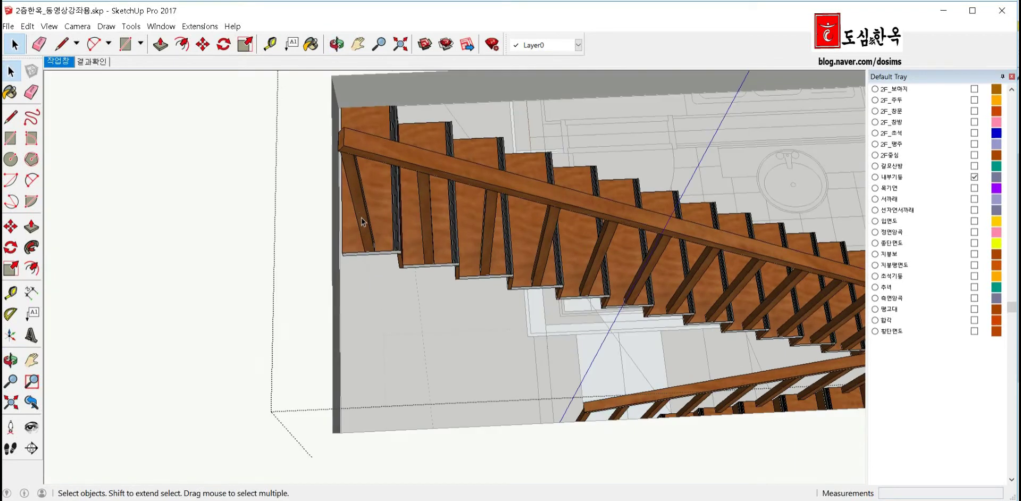
pyautogui.press('m')
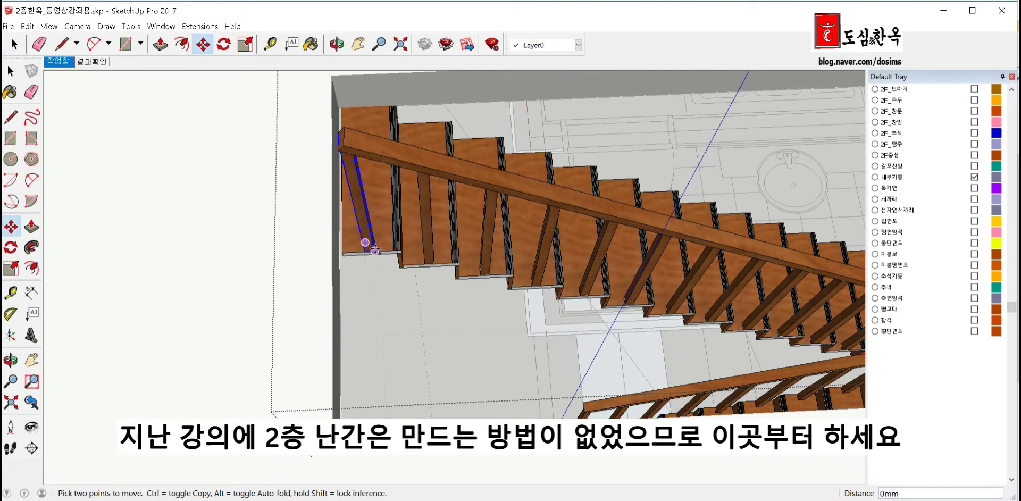
pyautogui.keyDown('ctrl'); pyautogui.click(375, 250); pyautogui.keyUp('ctrl')
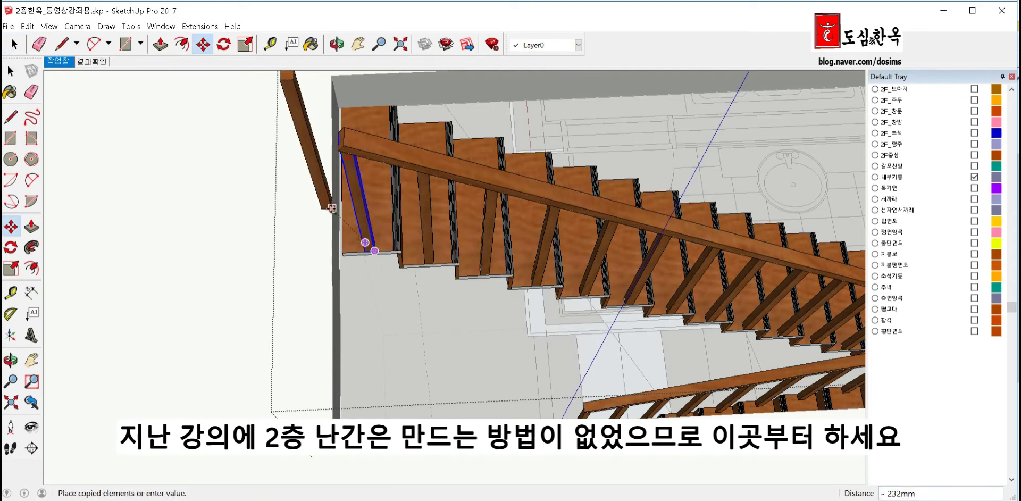
pyautogui.press('Escape')
pyautogui.moveTo(365, 243); pyautogui.dragTo(412, 263, button='middle')
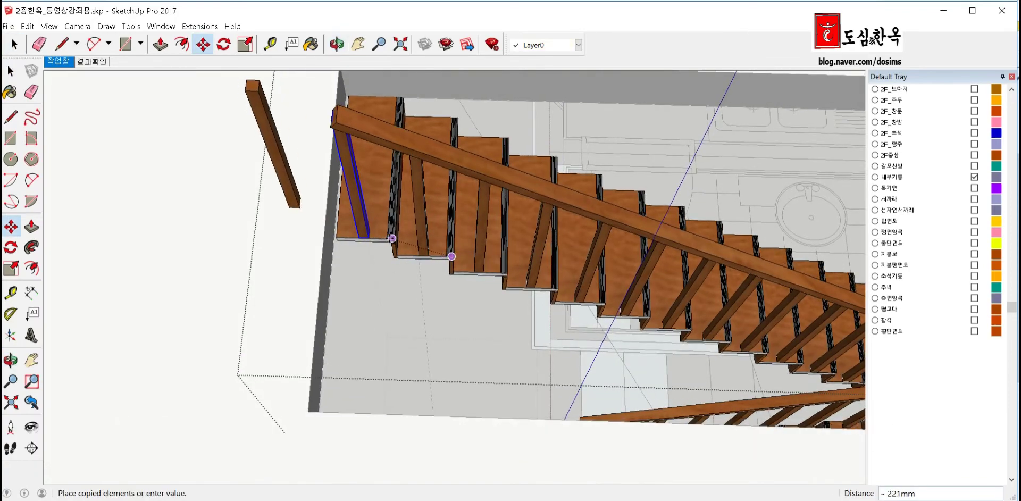
pyautogui.click(393, 238)
pyautogui.moveTo(382, 243); pyautogui.dragTo(672, 250, button='middle')
pyautogui.press('space')
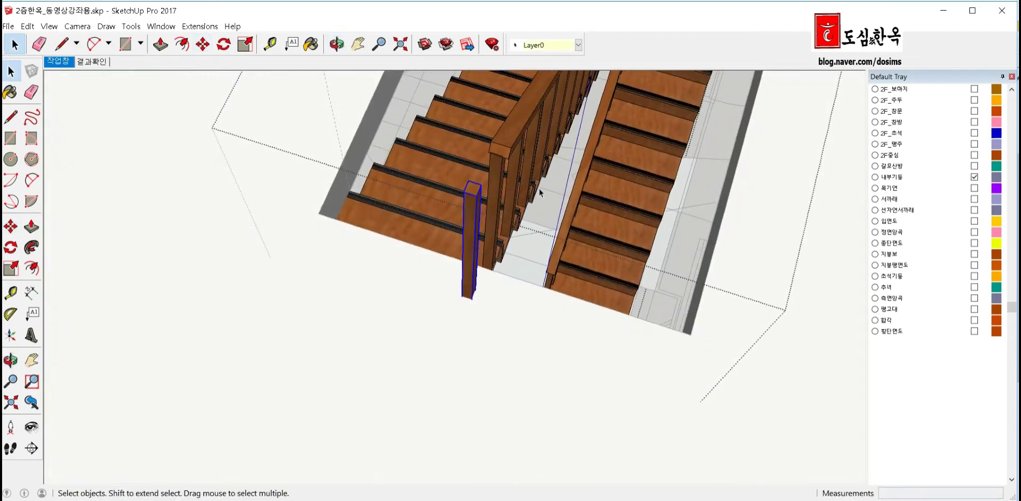
pyautogui.scroll(3, 510, 157)
pyautogui.scroll(2, 493, 143)
# Push/Pull the handrail's end so it extends over the new post
pyautogui.doubleClick(487, 141)
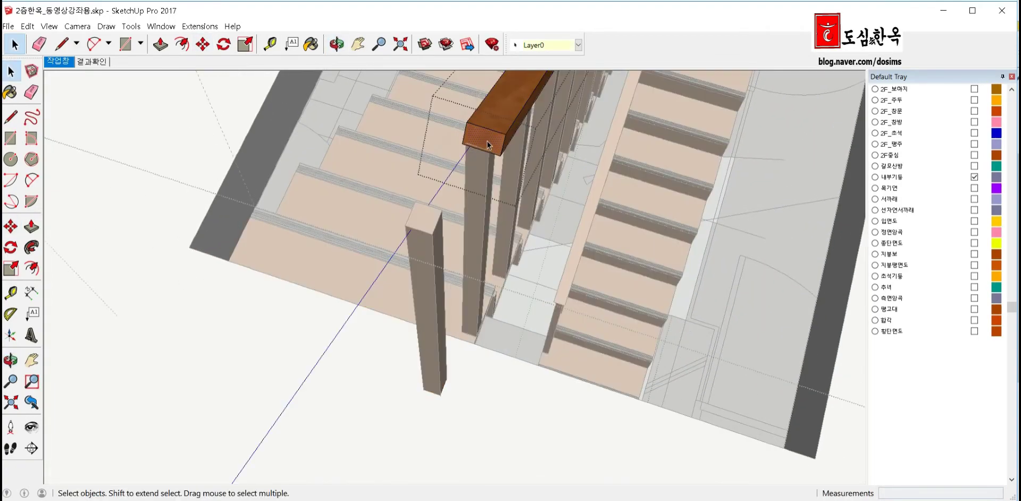
pyautogui.press('p')
pyautogui.moveTo(487, 141); pyautogui.dragTo(417, 236)
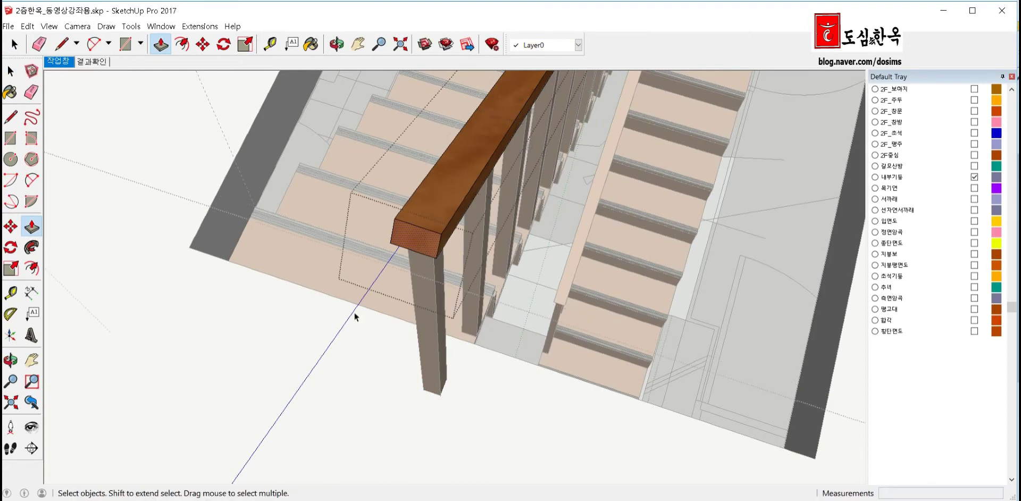
pyautogui.press('space')
pyautogui.click(267, 349)
pyautogui.scroll(-3, 277, 350)
pyautogui.moveTo(286, 351)
pyautogui.mouseDown(button='middle')
pyautogui.moveTo(392, 335)
pyautogui.moveTo(427, 299)
pyautogui.moveTo(408, 352)
pyautogui.mouseUp(button='middle')
pyautogui.scroll(2, 412, 362)
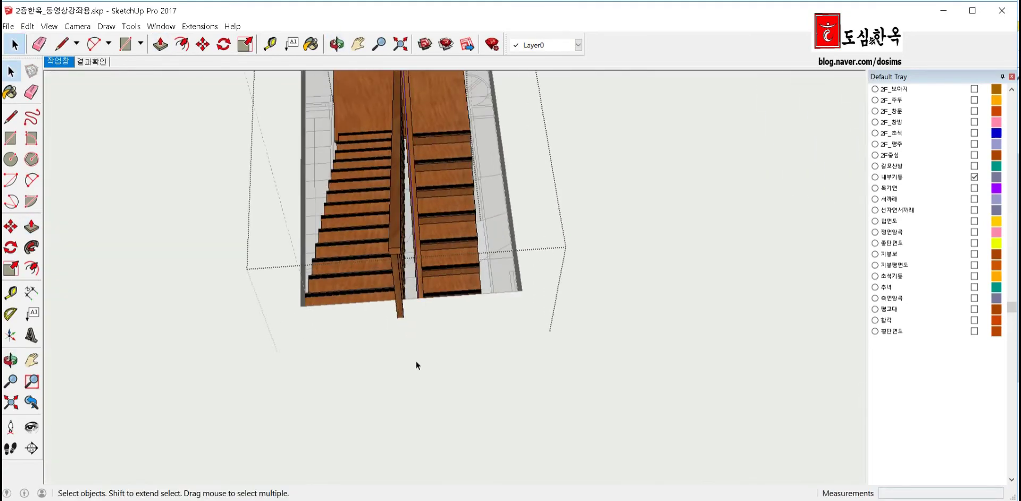
pyautogui.scroll(-1, 401, 313)
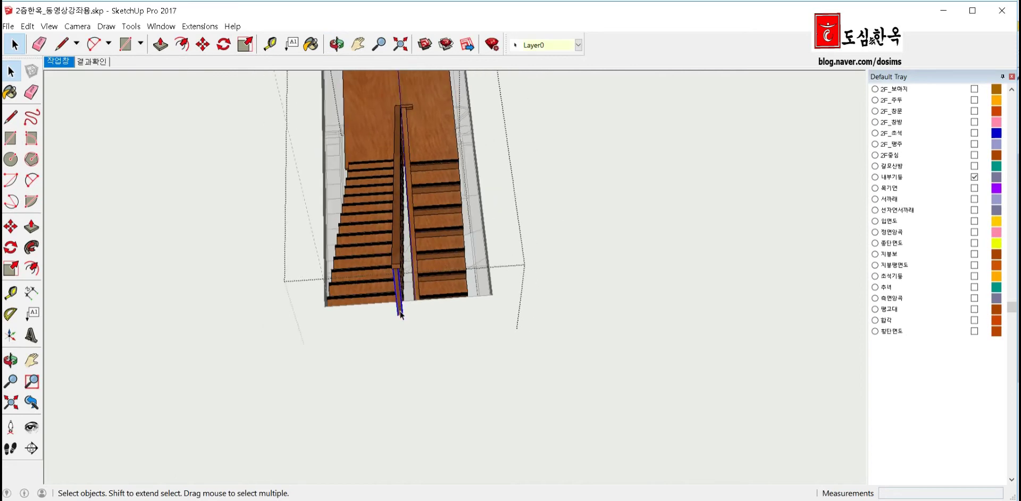
# Copy the wooden post beside the other stair and nudge it about 35 mm into place
pyautogui.press('m')
pyautogui.press('q')
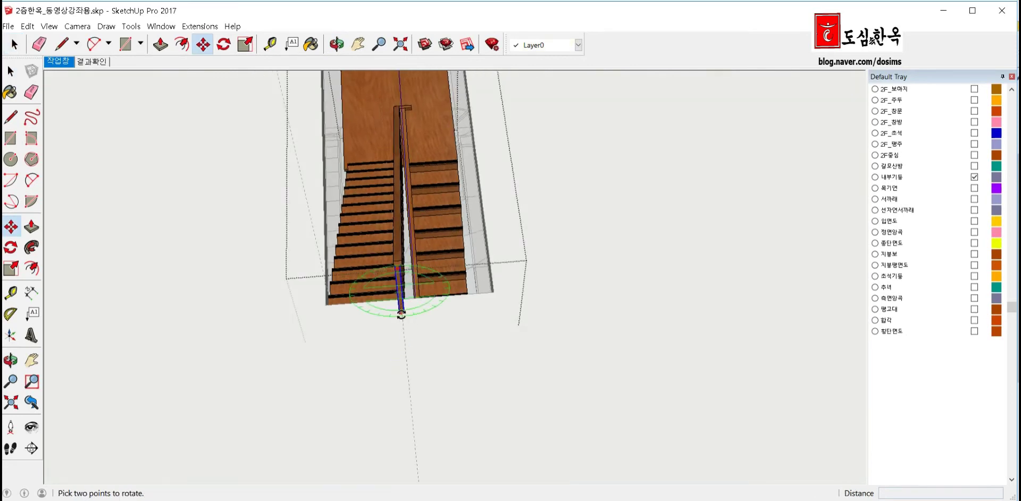
pyautogui.press('m')
pyautogui.moveTo(400, 314)
pyautogui.mouseDown(button='middle')
pyautogui.moveTo(490, 360)
pyautogui.moveTo(519, 337)
pyautogui.moveTo(241, 346)
pyautogui.moveTo(391, 363)
pyautogui.mouseUp(button='middle')
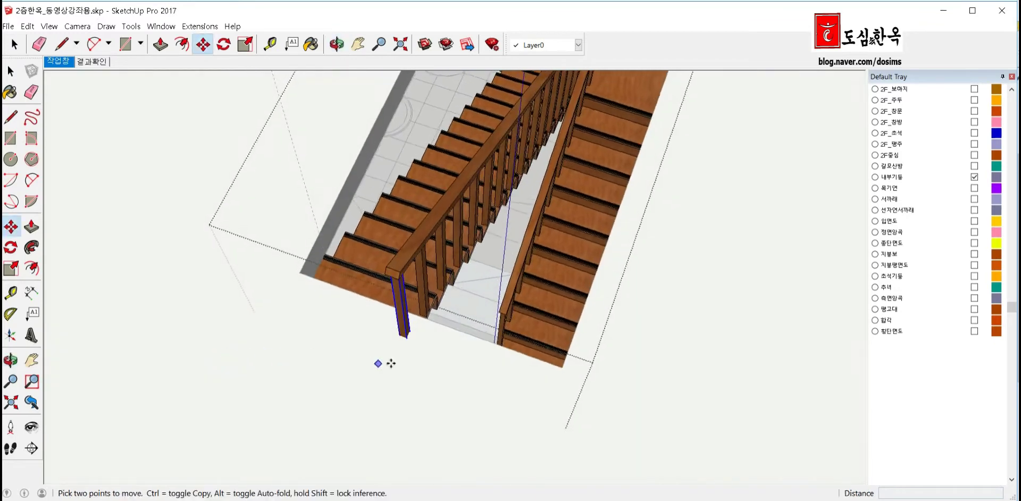
pyautogui.click(419, 316)
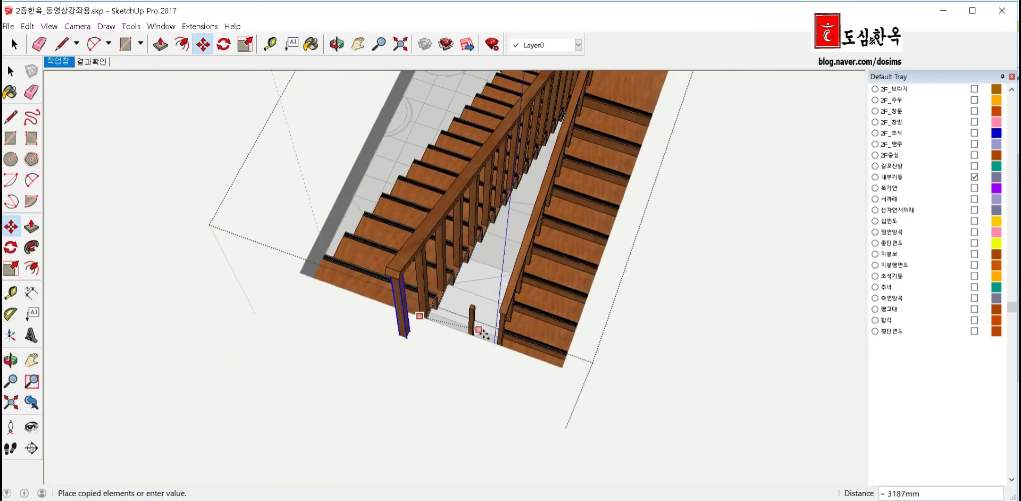
pyautogui.click(561, 369)
pyautogui.moveTo(548, 365)
pyautogui.mouseDown(button='middle')
pyautogui.moveTo(549, 375)
pyautogui.moveTo(553, 348)
pyautogui.mouseUp(button='middle')
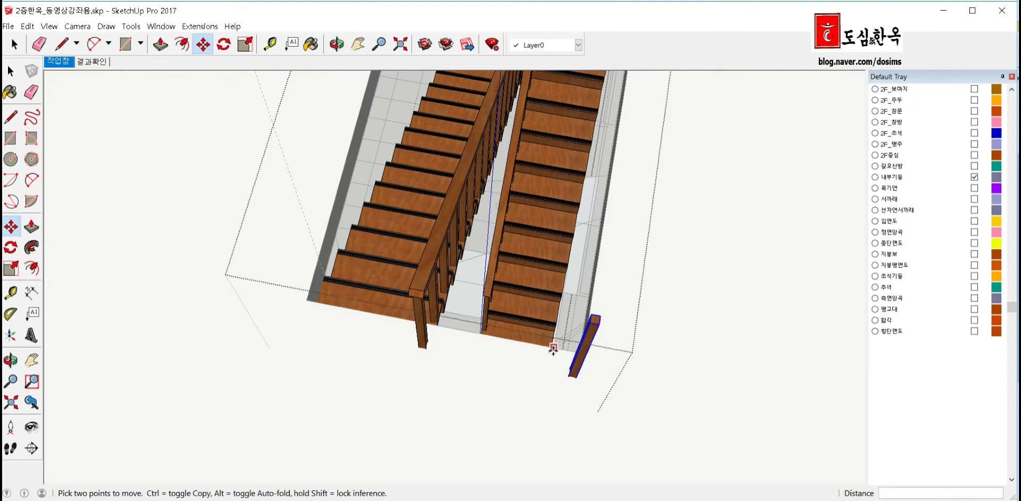
pyautogui.moveTo(553, 348); pyautogui.dragTo(562, 351)
pyautogui.click(562, 350)
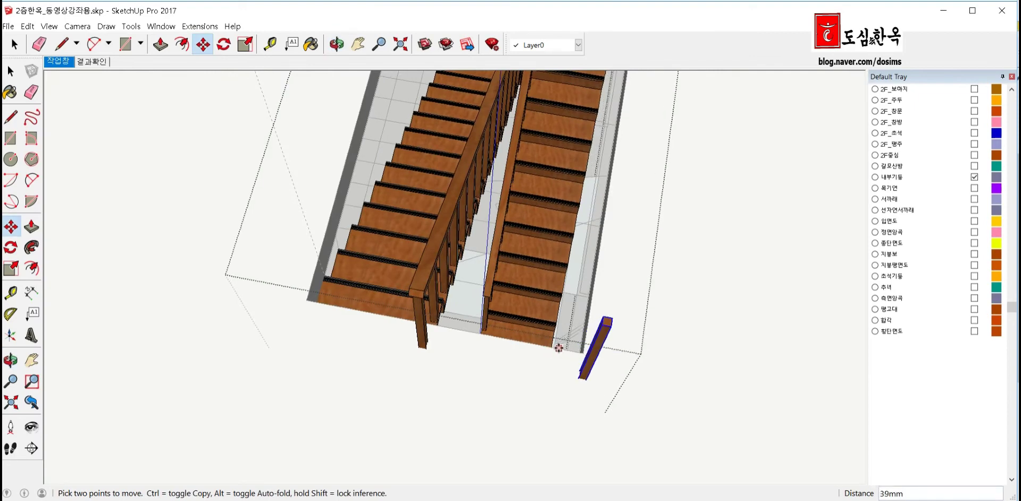
# From a low side view, place another copy of the post along the stairwell edge
pyautogui.moveTo(562, 351)
pyautogui.mouseDown(button='middle')
pyautogui.moveTo(610, 317)
pyautogui.moveTo(291, 278)
pyautogui.moveTo(356, 304)
pyautogui.mouseUp(button='middle')
pyautogui.scroll(3, 355, 302)
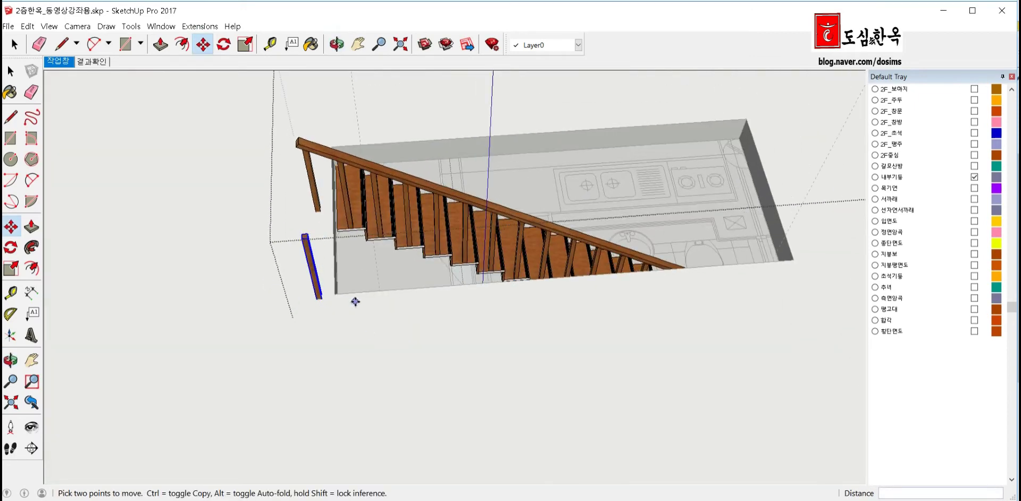
pyautogui.scroll(2, 345, 302)
pyautogui.click(338, 304)
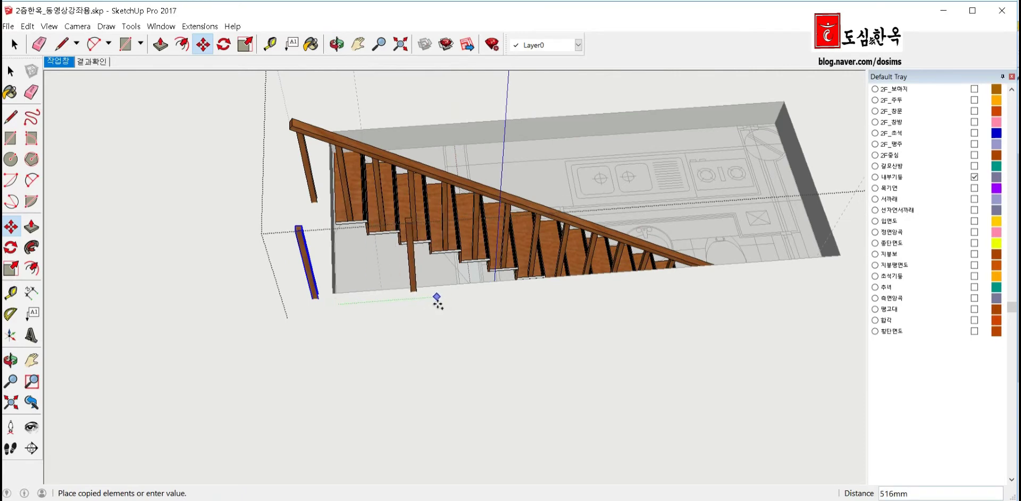
pyautogui.click(436, 301)
pyautogui.click(437, 304)
pyautogui.write('270')
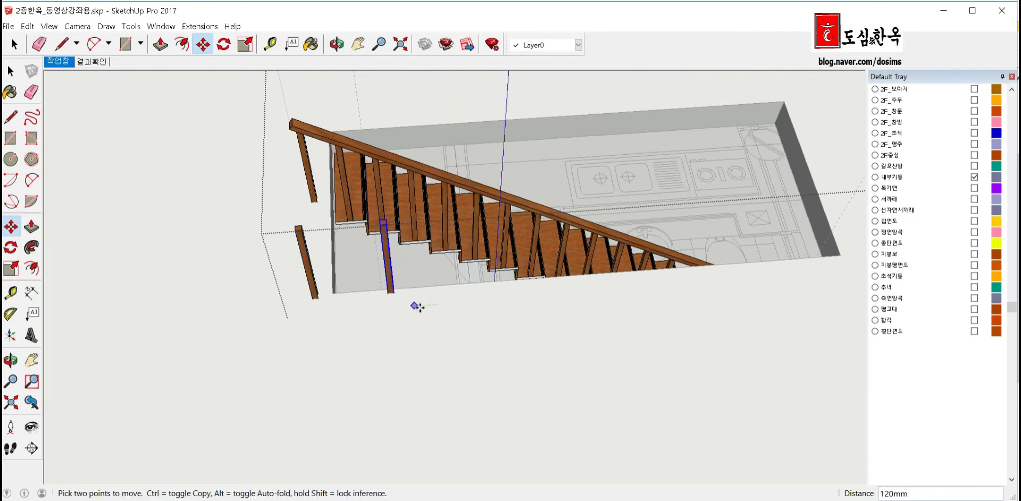
pyautogui.press('ctrl')
pyautogui.click(325, 311)
pyautogui.press('Escape')
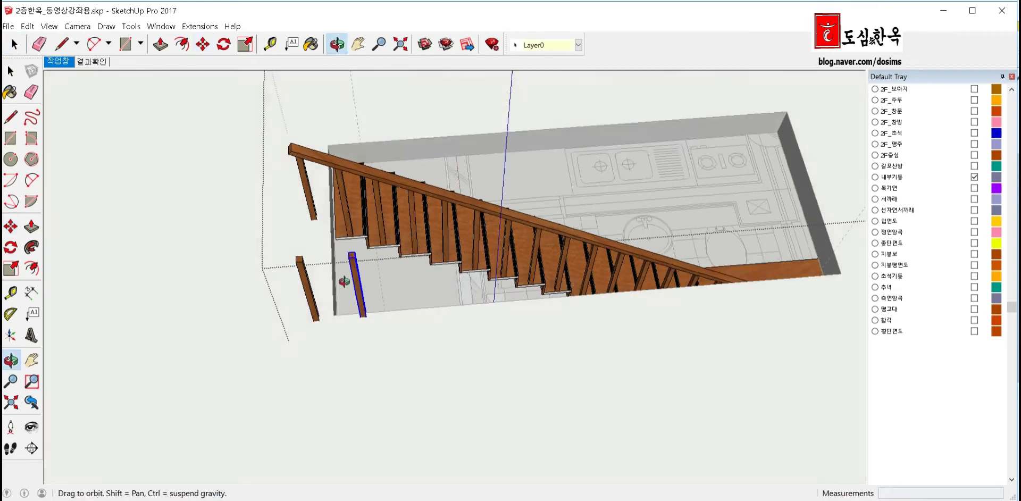
# Copy one more post beside the others near the stair's foot
pyautogui.scroll(6, 321, 305)
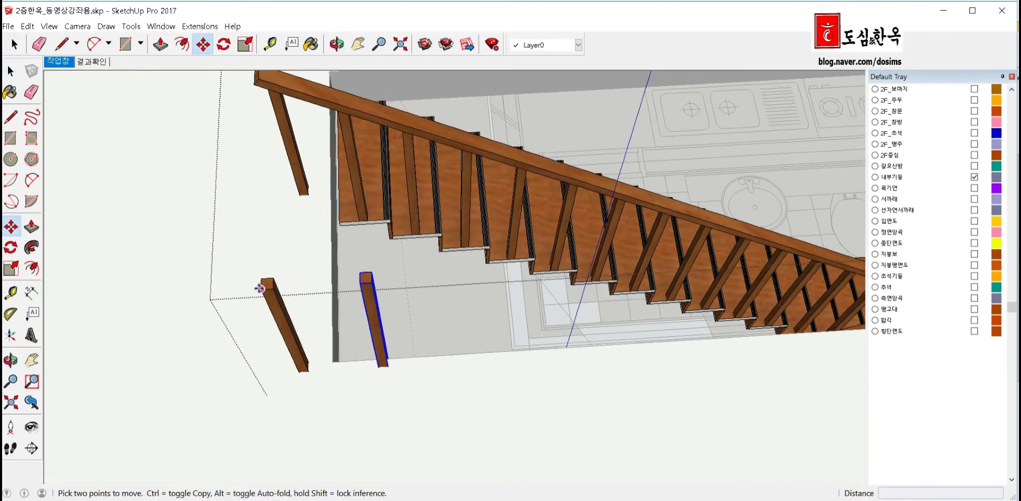
pyautogui.press('ctrl')
pyautogui.click(380, 365)
pyautogui.click(359, 286)
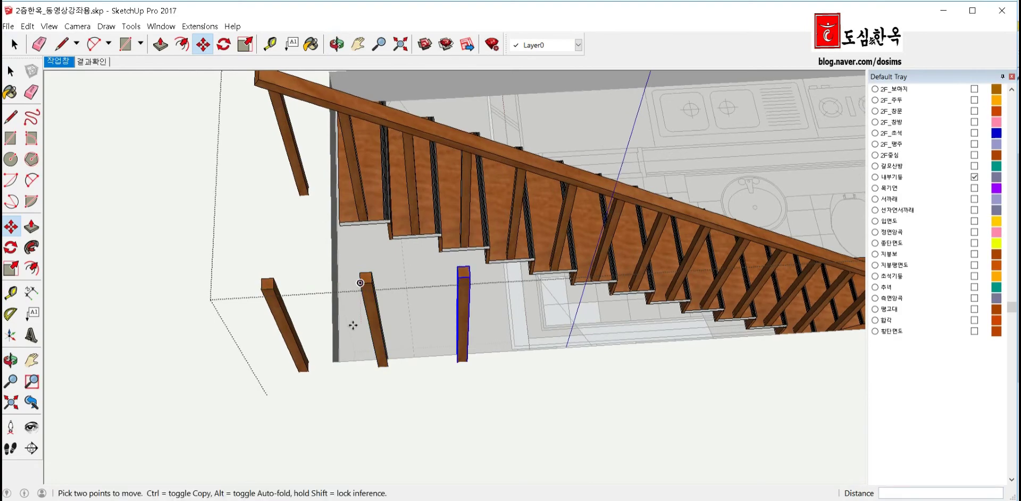
pyautogui.moveTo(359, 286); pyautogui.dragTo(542, 345, button='middle')
pyautogui.press('space')
pyautogui.scroll(3, 534, 342)
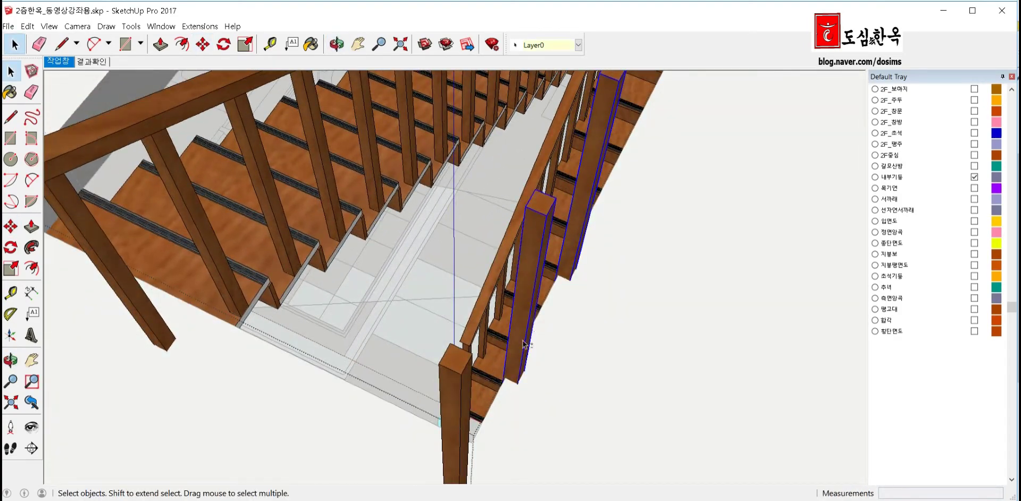
# Copy a post to the right and set it at the midpoint of the stairwell edge
pyautogui.scroll(2, 516, 389)
pyautogui.scroll(2, 512, 393)
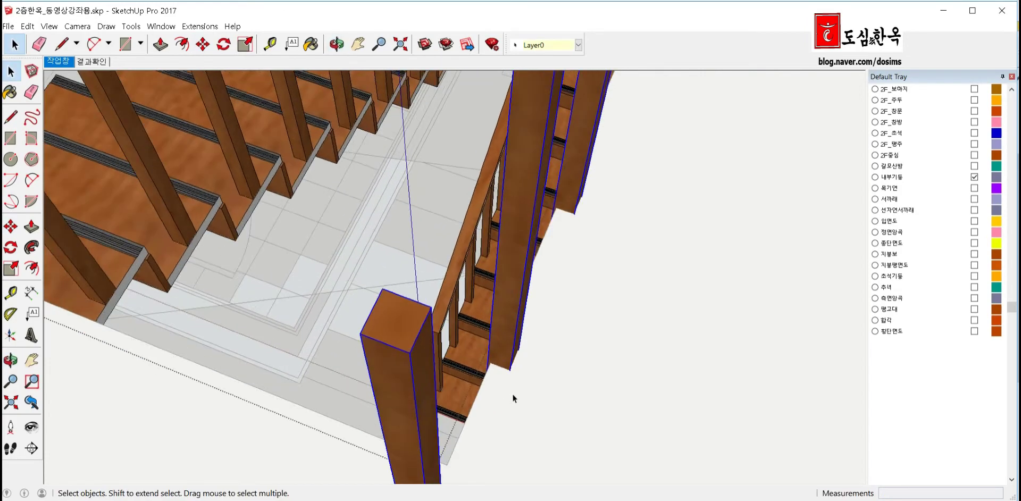
pyautogui.scroll(1, 507, 399)
pyautogui.press('m')
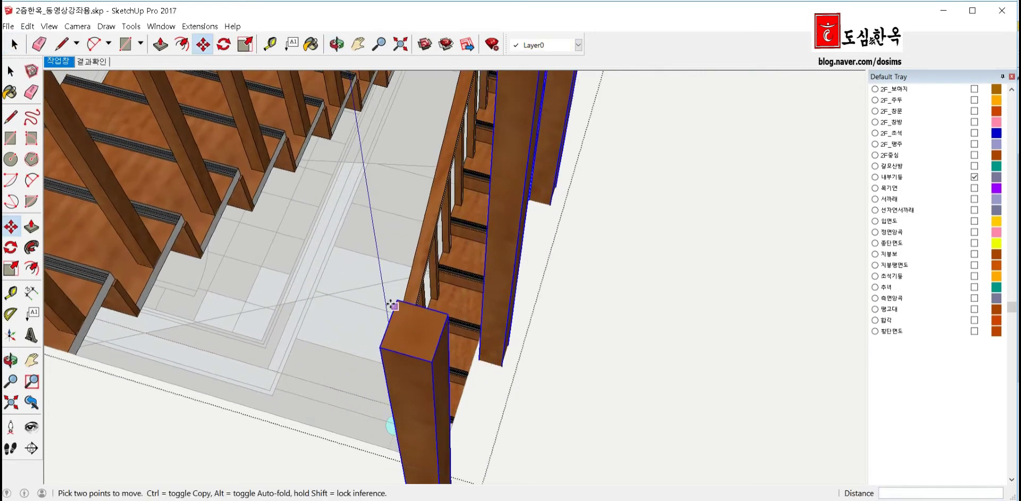
pyautogui.scroll(-5, 467, 326)
pyautogui.moveTo(467, 326); pyautogui.dragTo(203, 340, button='middle')
pyautogui.press('space')
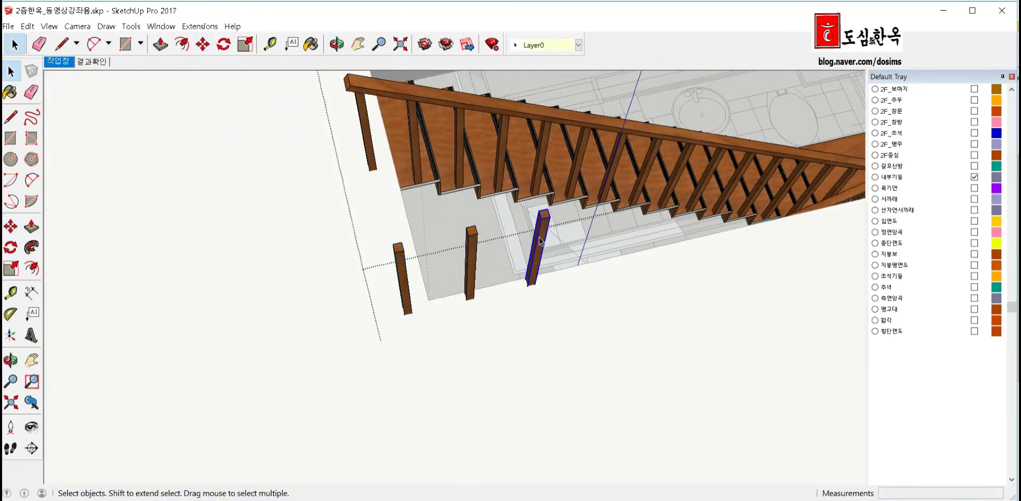
pyautogui.moveTo(540, 241); pyautogui.dragTo(467, 268, button='middle')
pyautogui.press('m')
pyautogui.press('ctrl')
pyautogui.click(443, 265)
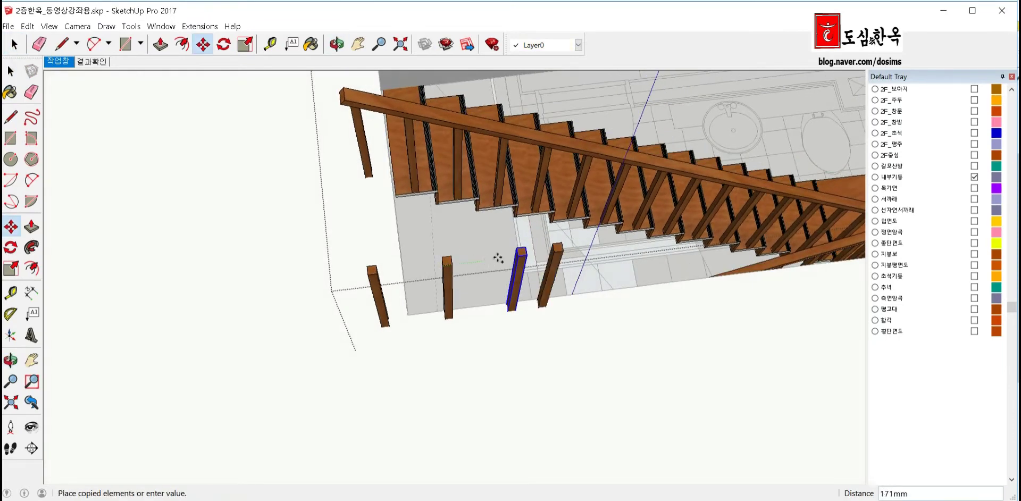
pyautogui.click(515, 254)
pyautogui.moveTo(515, 254); pyautogui.dragTo(268, 296, button='middle')
pyautogui.scroll(-3, 268, 296)
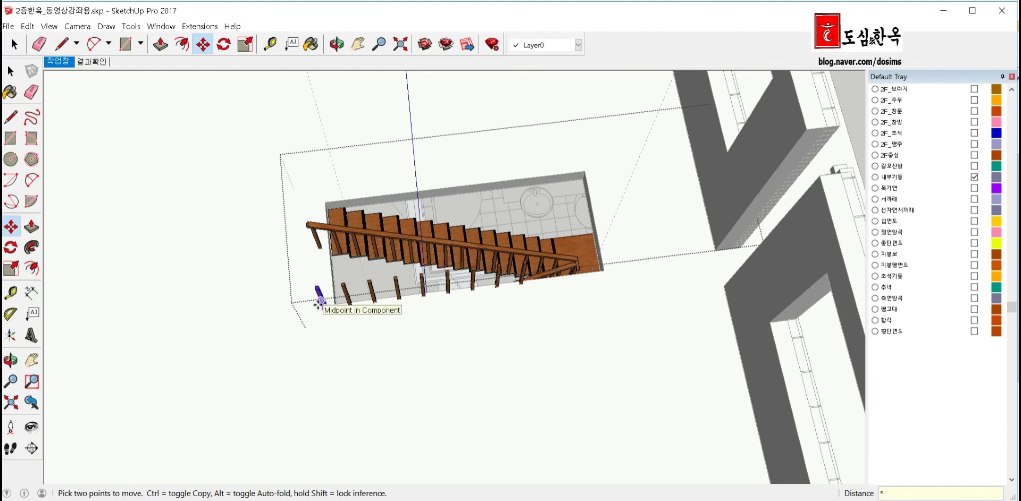
pyautogui.click(319, 300)
pyautogui.press('space')
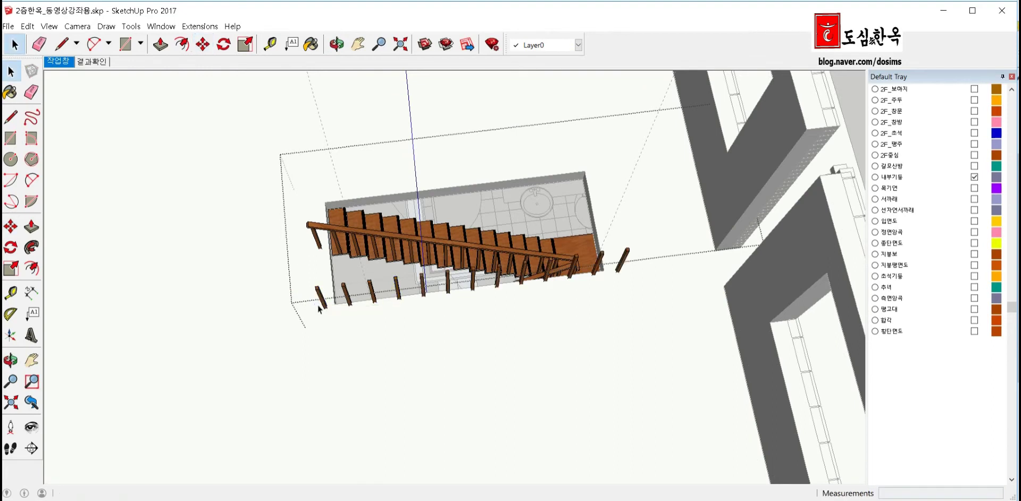
# Copy a post 500 mm along the red axis and array it to five evenly spaced posts
pyautogui.moveTo(629, 315); pyautogui.dragTo(488, 406, button='middle')
pyautogui.scroll(-2, 488, 406)
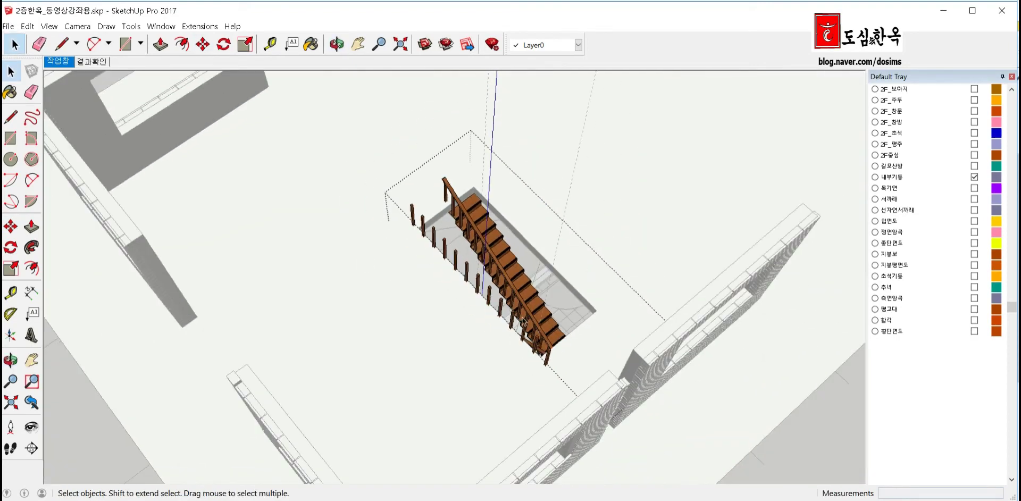
pyautogui.scroll(2, 488, 406)
pyautogui.scroll(2, 488, 406)
pyautogui.scroll(1, 518, 390)
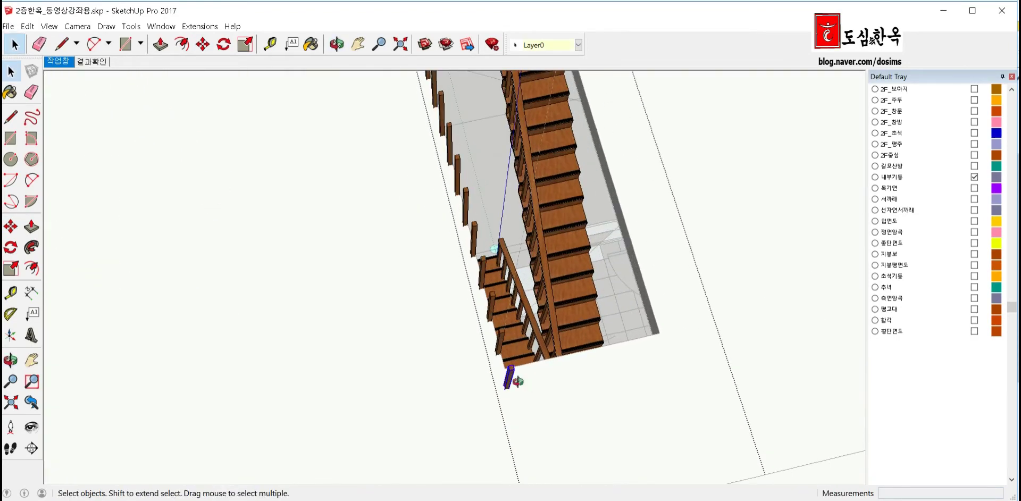
pyautogui.moveTo(519, 382)
pyautogui.mouseDown(button='middle')
pyautogui.moveTo(469, 380)
pyautogui.moveTo(425, 415)
pyautogui.mouseUp(button='middle')
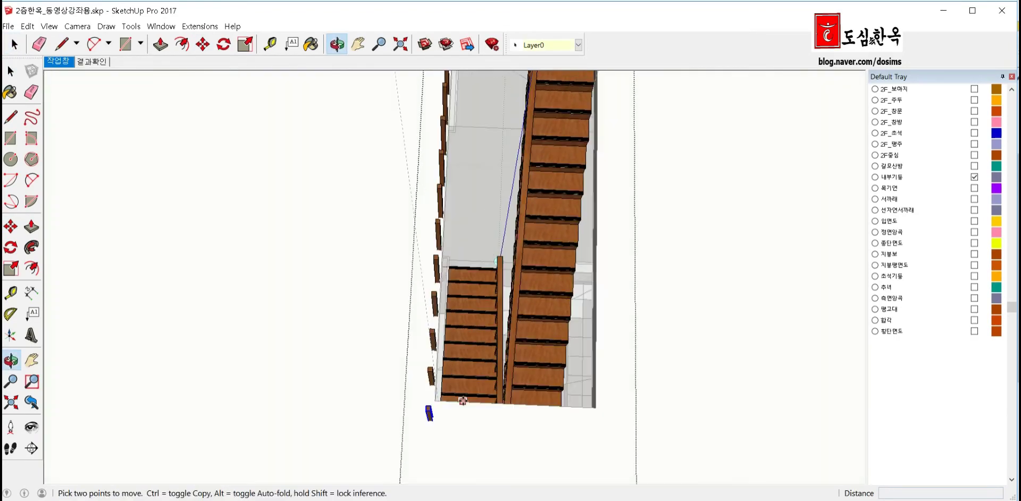
pyautogui.press('ctrl')
pyautogui.click(428, 434)
pyautogui.write('500')
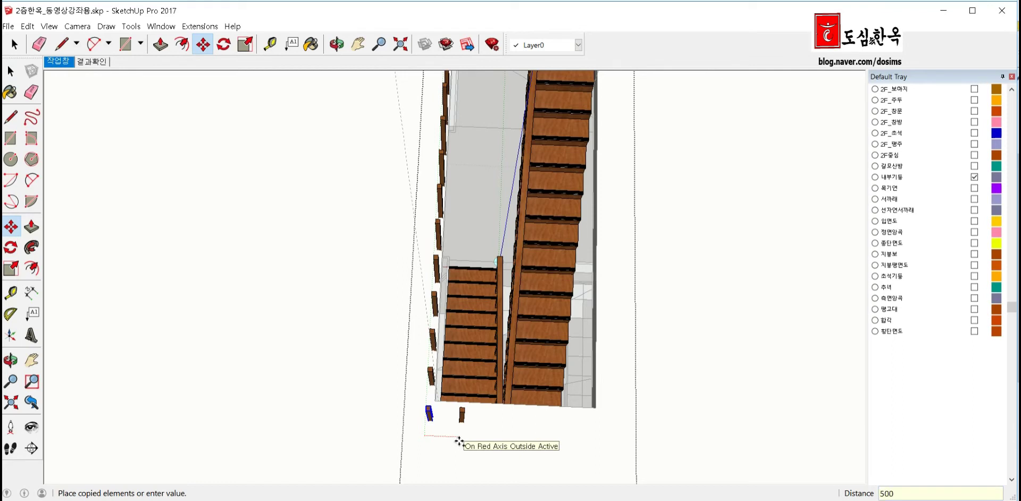
pyautogui.press('Return')
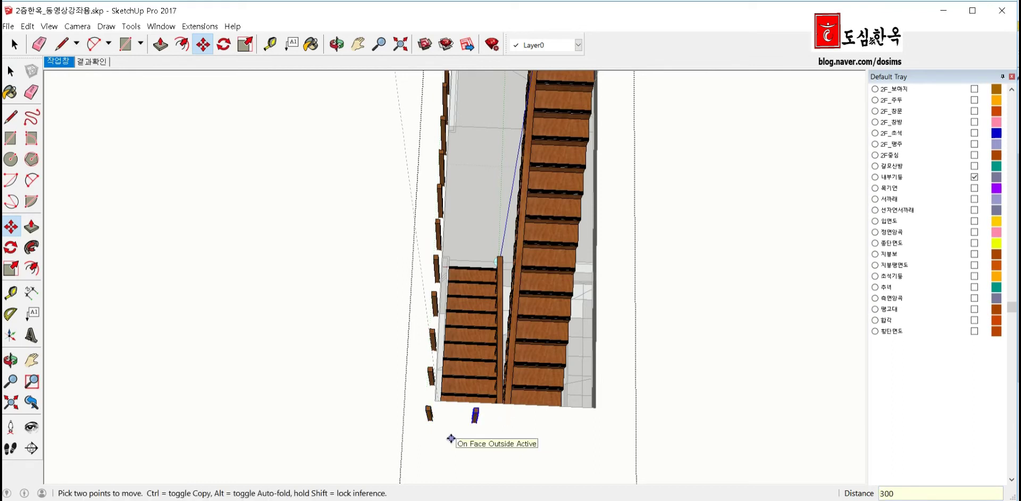
pyautogui.write('*5')
pyautogui.press('Return')
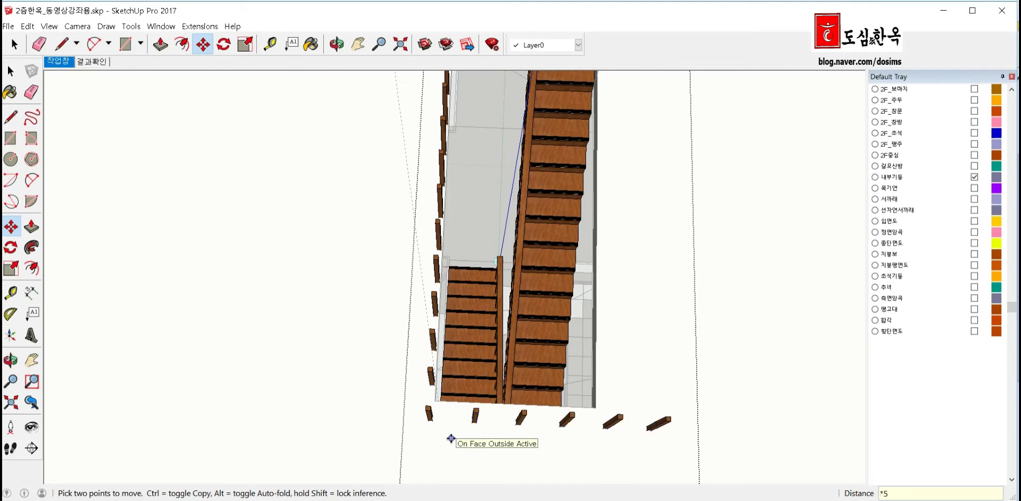
pyautogui.press('space')
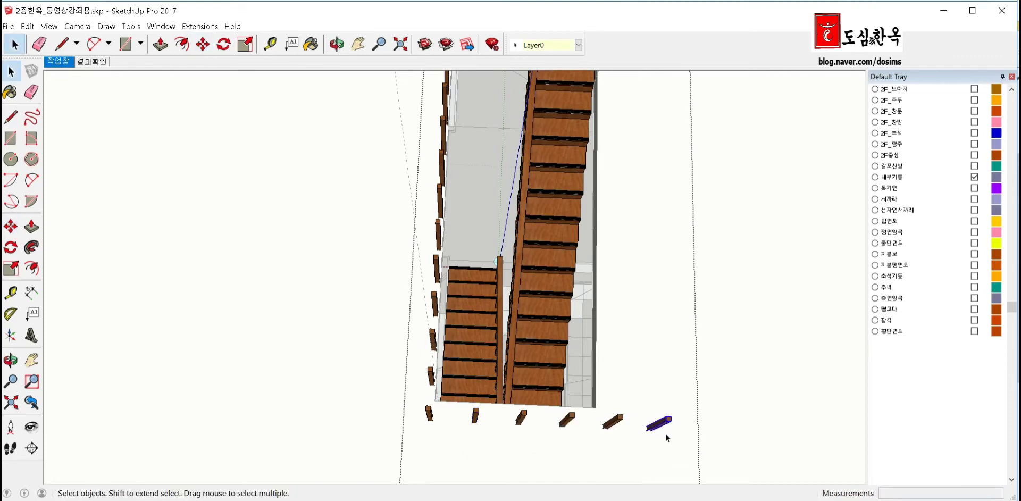
# Copy the left-side posts 1200 mm across to the opposite side of the opening
pyautogui.scroll(-5, 314, 294)
pyautogui.moveTo(313, 294); pyautogui.dragTo(353, 184, button='middle')
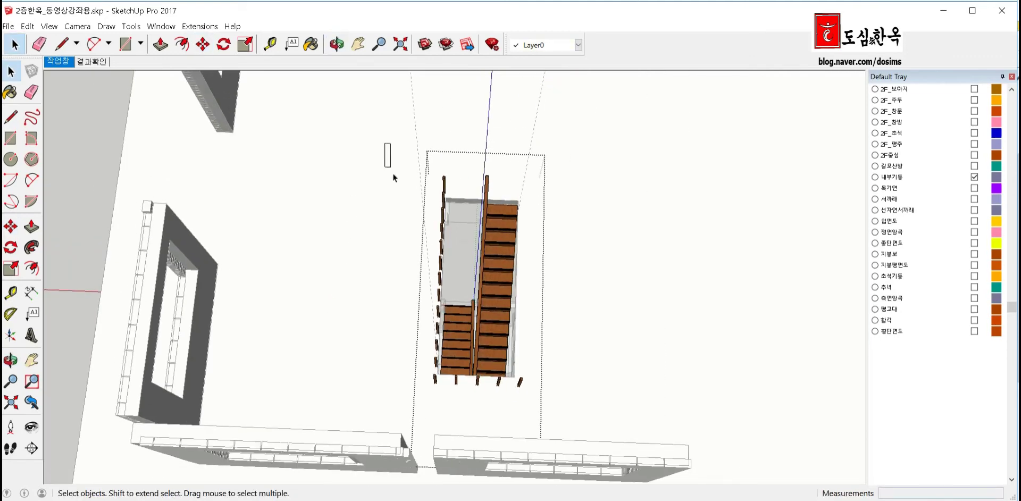
pyautogui.moveTo(435, 410); pyautogui.dragTo(441, 398)
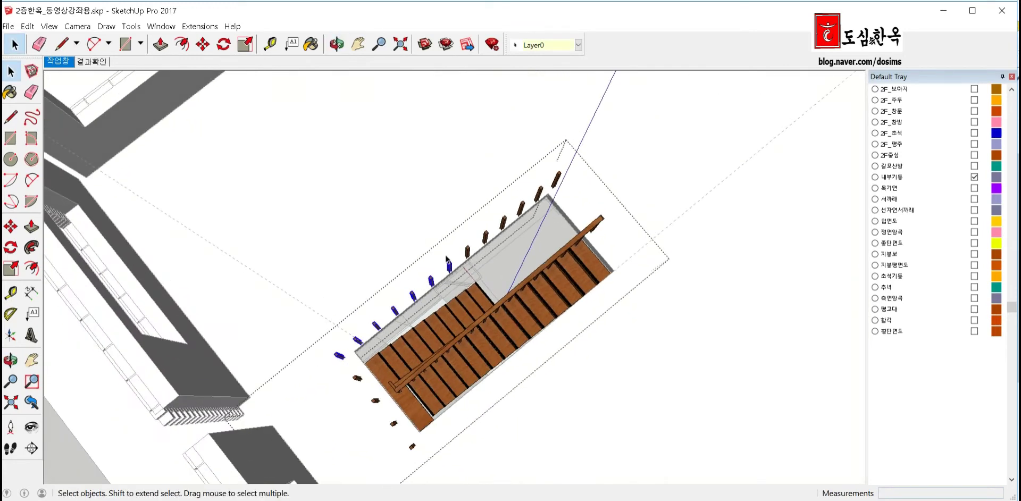
pyautogui.moveTo(456, 260); pyautogui.dragTo(461, 259, button='middle')
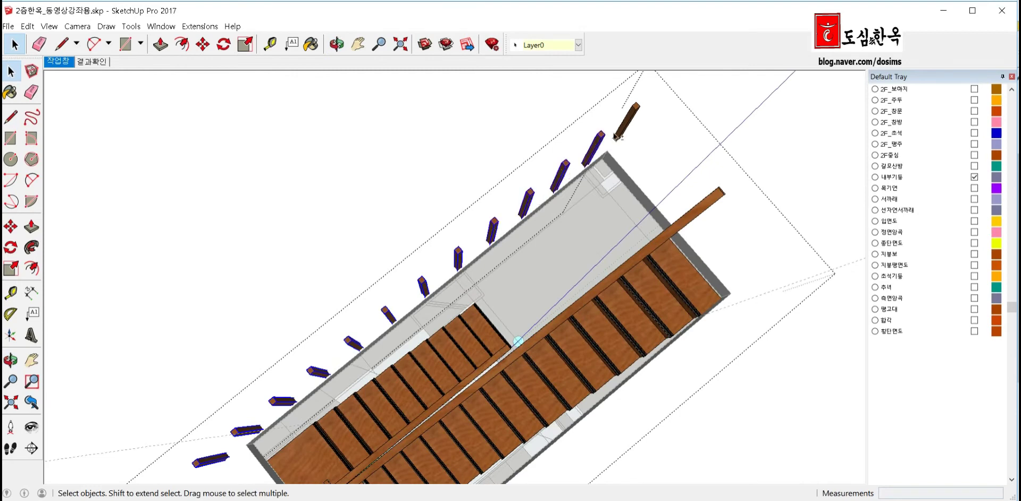
pyautogui.moveTo(634, 116)
pyautogui.mouseDown(button='middle')
pyautogui.moveTo(476, 419)
pyautogui.moveTo(450, 422)
pyautogui.mouseUp(button='middle')
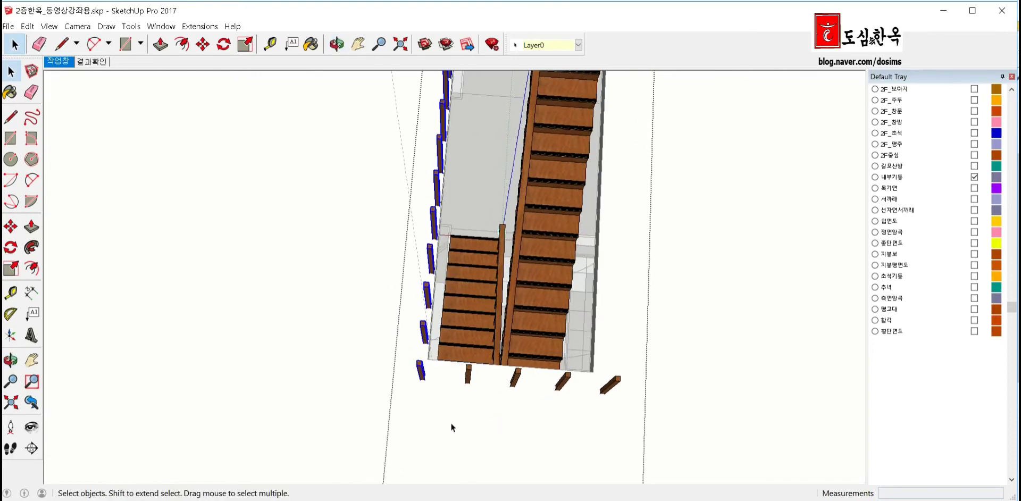
pyautogui.press('m')
pyautogui.click(420, 364)
pyautogui.press('ctrl')
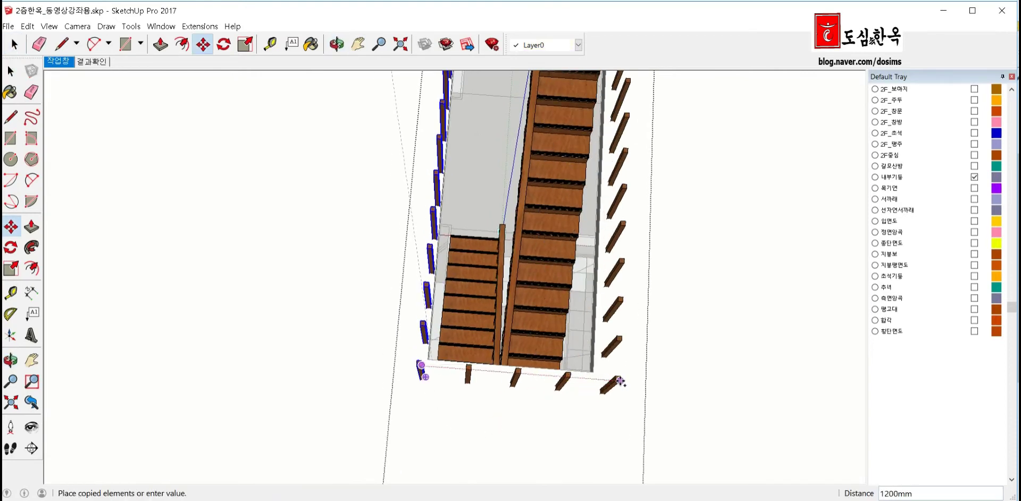
pyautogui.click(620, 380)
pyautogui.press('space')
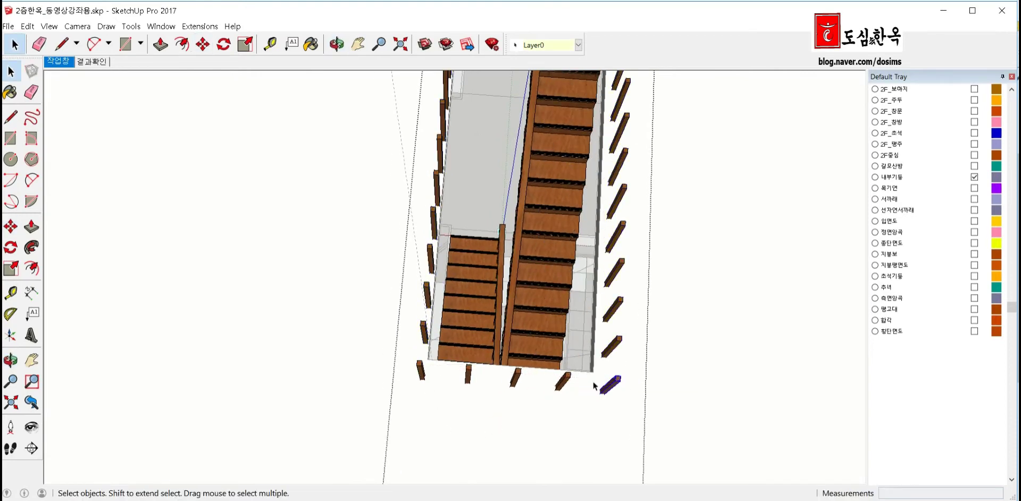
# Select the stair group and enter it for editing
pyautogui.moveTo(594, 385)
pyautogui.mouseDown(button='middle')
pyautogui.moveTo(468, 326)
pyautogui.moveTo(496, 398)
pyautogui.moveTo(547, 288)
pyautogui.moveTo(455, 394)
pyautogui.moveTo(365, 401)
pyautogui.moveTo(511, 363)
pyautogui.mouseUp(button='middle')
pyautogui.scroll(-2, 540, 272)
pyautogui.scroll(3, 422, 404)
pyautogui.scroll(3, 440, 387)
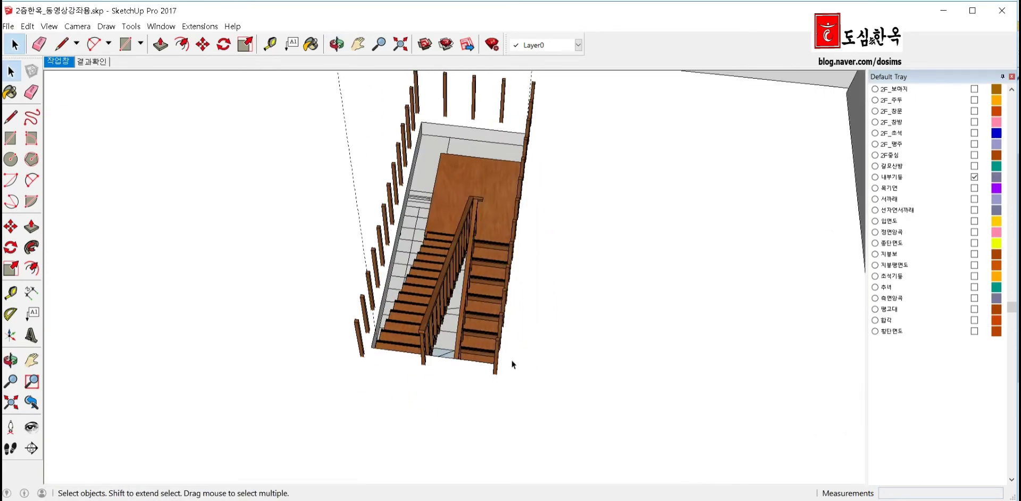
pyautogui.click(497, 353)
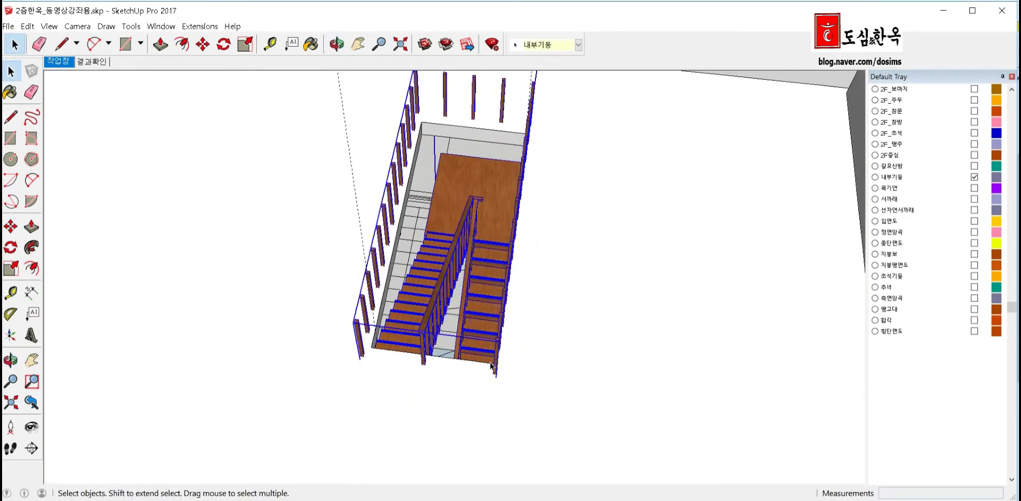
pyautogui.doubleClick(492, 366)
# Draw a 30 by 30 square and extrude it upward into a box
pyautogui.press('r')
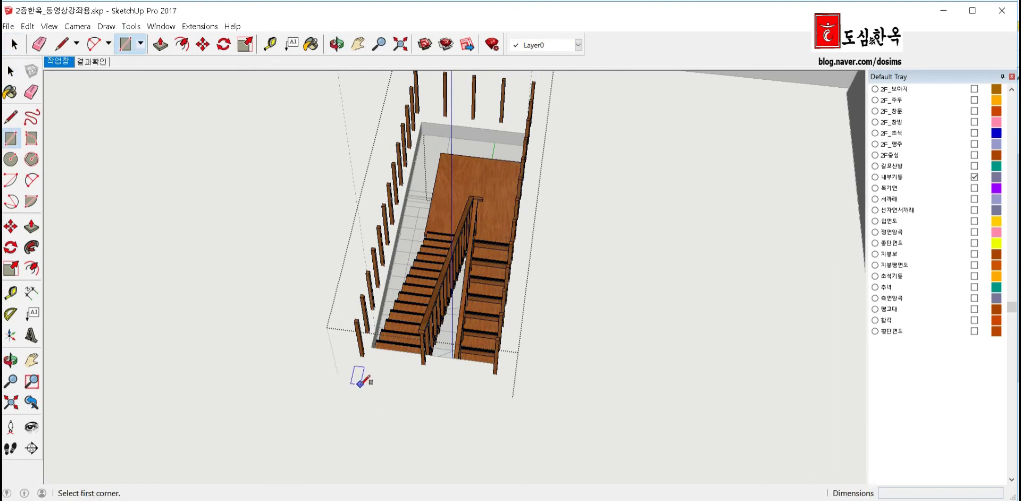
pyautogui.click(359, 385)
pyautogui.click(386, 405)
pyautogui.write('30,3')
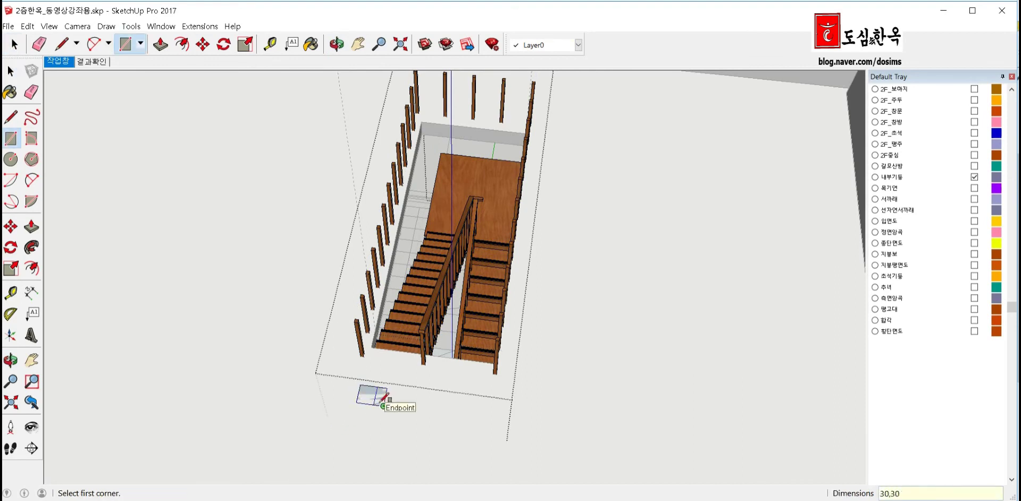
pyautogui.press('Return')
pyautogui.press('space')
pyautogui.scroll(2, 366, 414)
pyautogui.scroll(2, 361, 388)
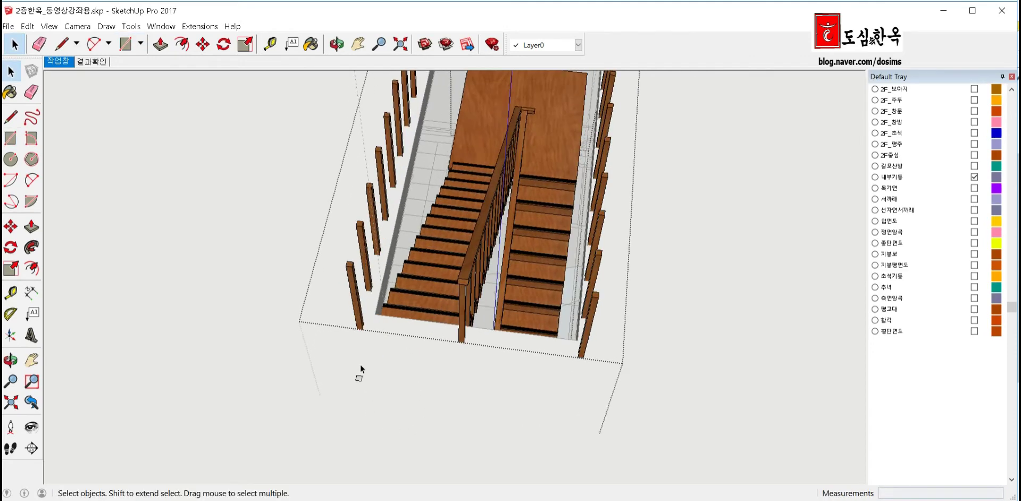
pyautogui.scroll(3, 361, 365)
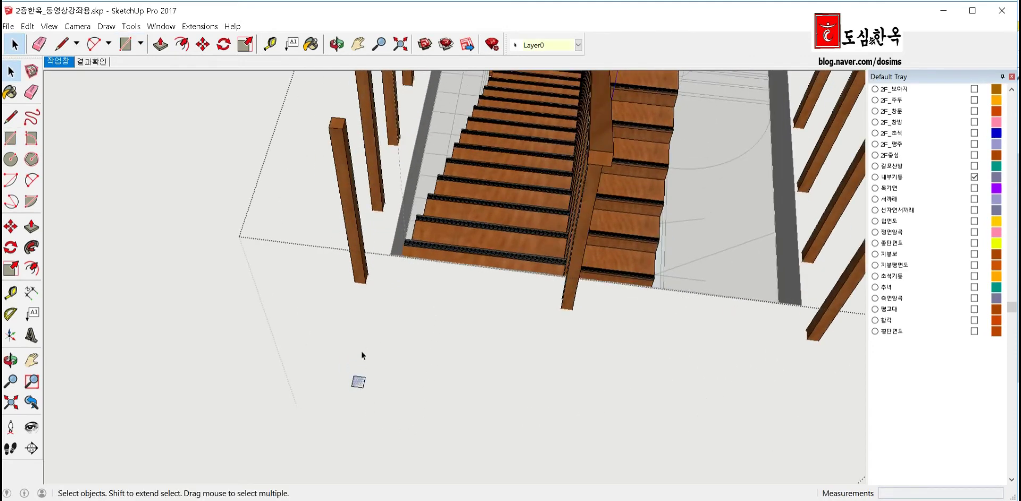
pyautogui.press('p')
pyautogui.moveTo(358, 382); pyautogui.dragTo(362, 345)
pyautogui.moveTo(357, 313); pyautogui.dragTo(356, 310)
pyautogui.press('space')
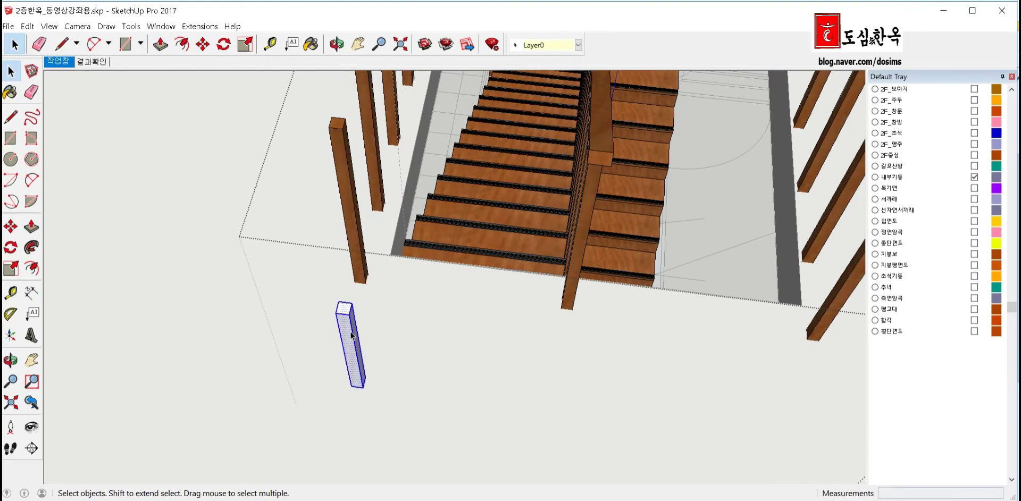
# Make the box a group and tip it 90 degrees about its base to lie flat
pyautogui.rightClick(351, 331)
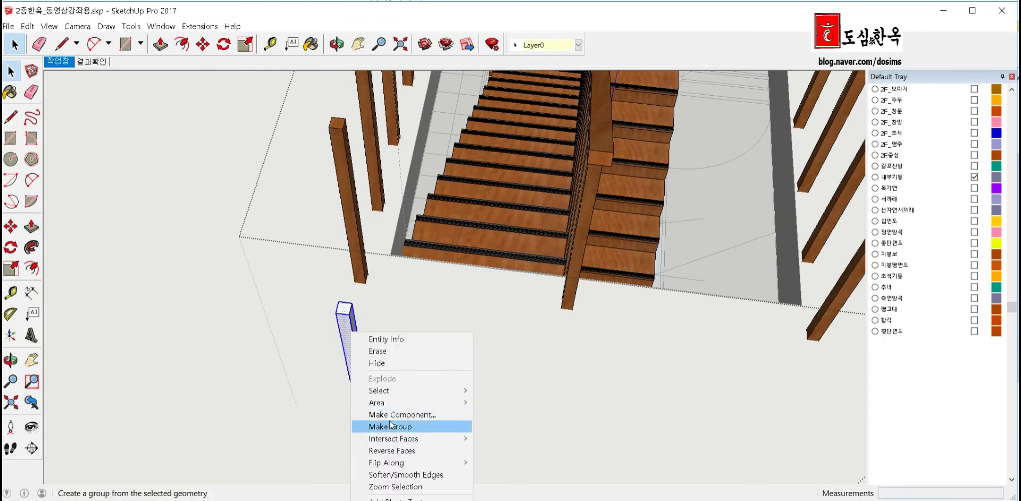
pyautogui.click(394, 427)
pyautogui.moveTo(387, 425); pyautogui.dragTo(401, 405, button='middle')
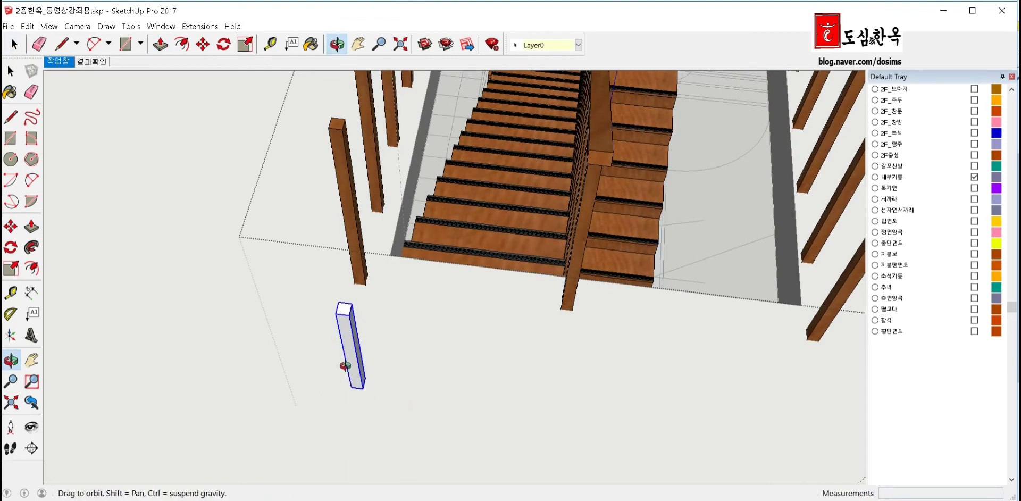
pyautogui.press('q')
pyautogui.moveTo(345, 365); pyautogui.dragTo(344, 346, button='middle')
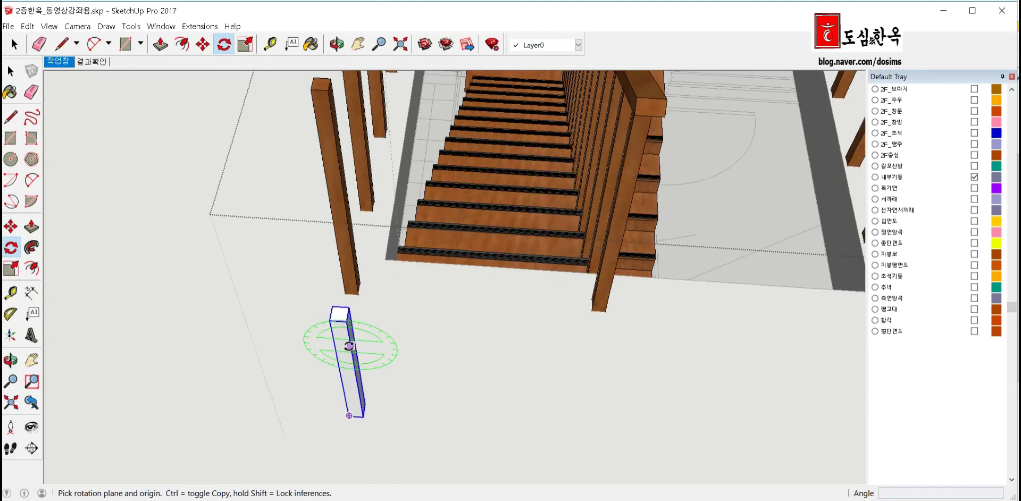
pyautogui.click(348, 318)
pyautogui.click(548, 326)
pyautogui.moveTo(547, 383)
pyautogui.mouseDown(button='middle')
pyautogui.moveTo(419, 400)
pyautogui.moveTo(524, 369)
pyautogui.mouseUp(button='middle')
# Move the rail piece by its corner onto the tops of the railing posts
pyautogui.press('m')
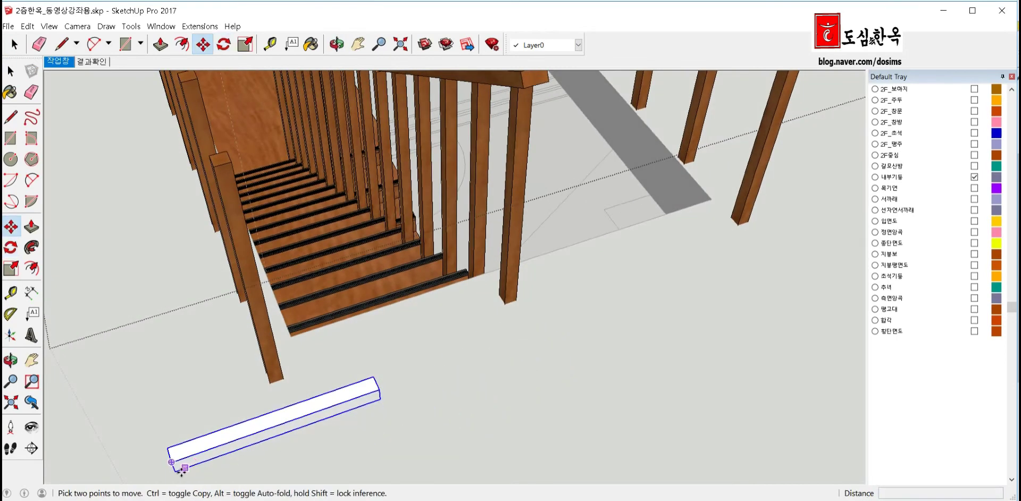
pyautogui.click(177, 470)
pyautogui.click(221, 200)
pyautogui.moveTo(221, 200); pyautogui.dragTo(408, 288, button='middle')
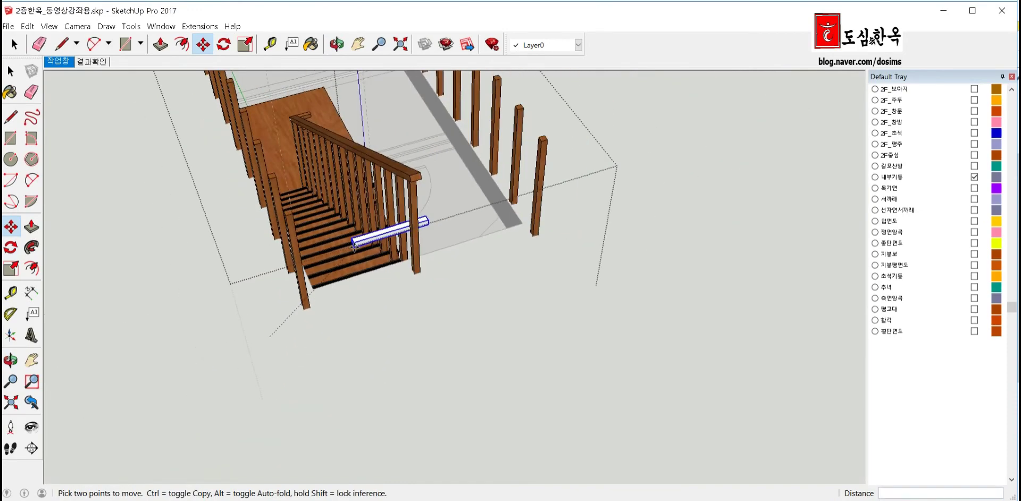
pyautogui.scroll(3, 249, 247)
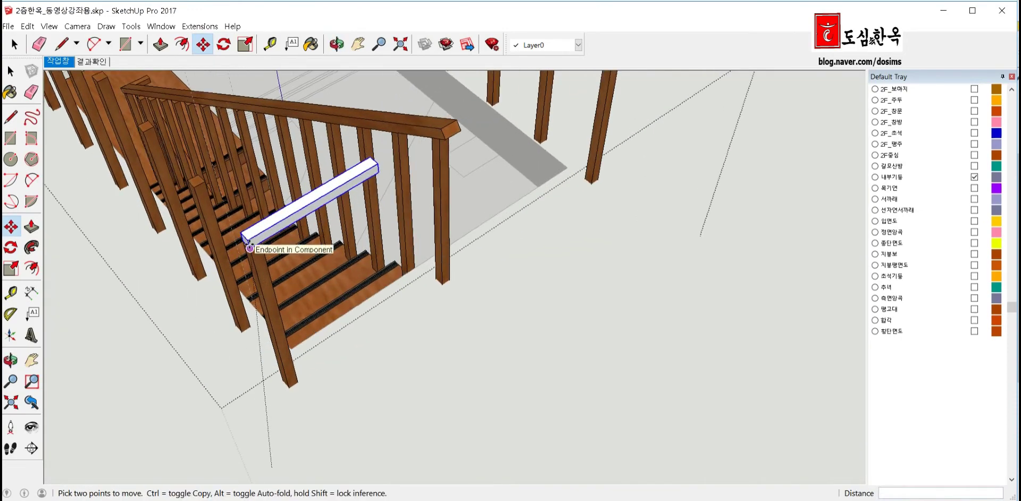
pyautogui.moveTo(249, 247); pyautogui.dragTo(244, 229, button='middle')
# Rotate the rail piece 90 degrees about its end to align with the railing
pyautogui.press('q')
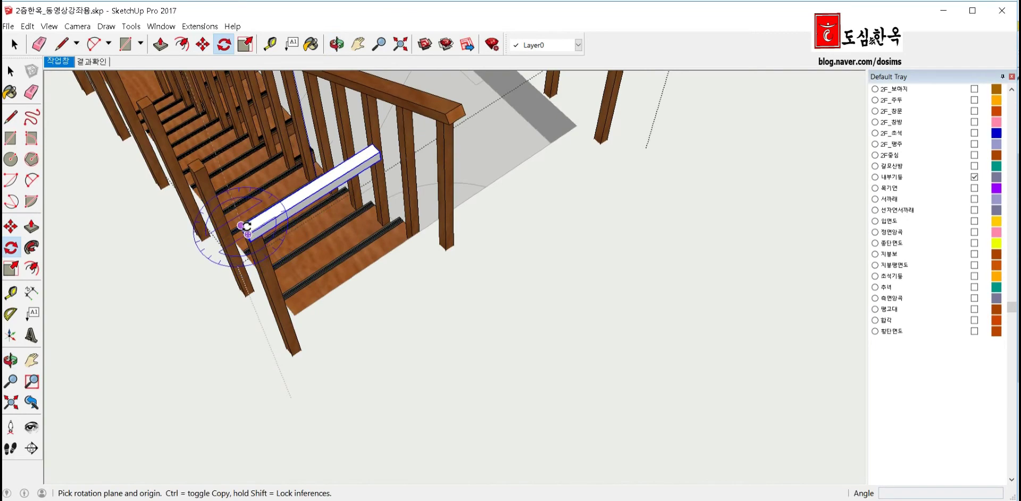
pyautogui.click(247, 226)
pyautogui.click(295, 204)
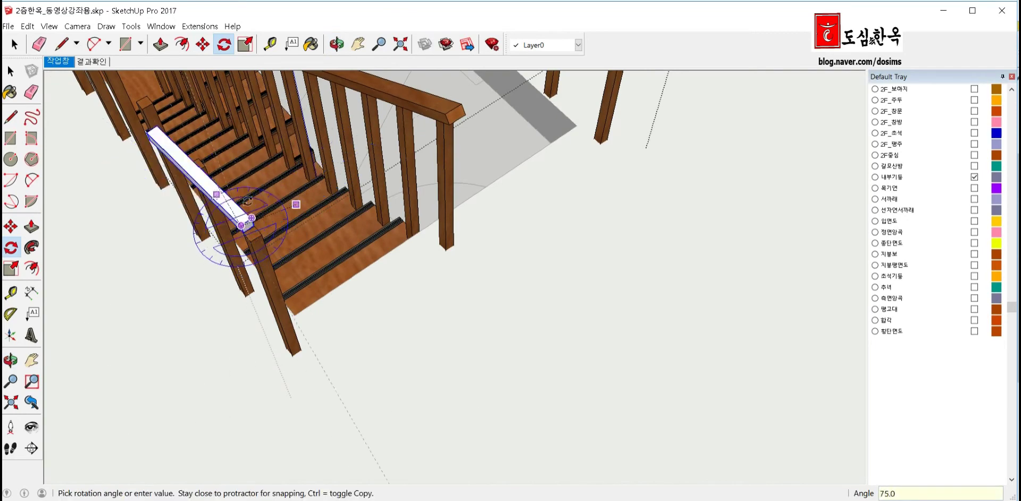
pyautogui.moveTo(247, 201); pyautogui.dragTo(467, 275, button='middle')
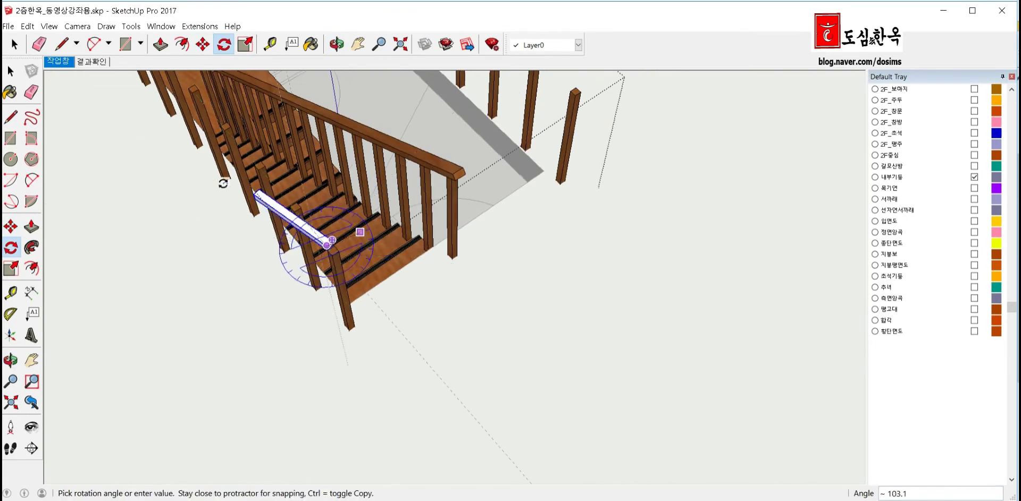
pyautogui.write('0')
pyautogui.press('Return')
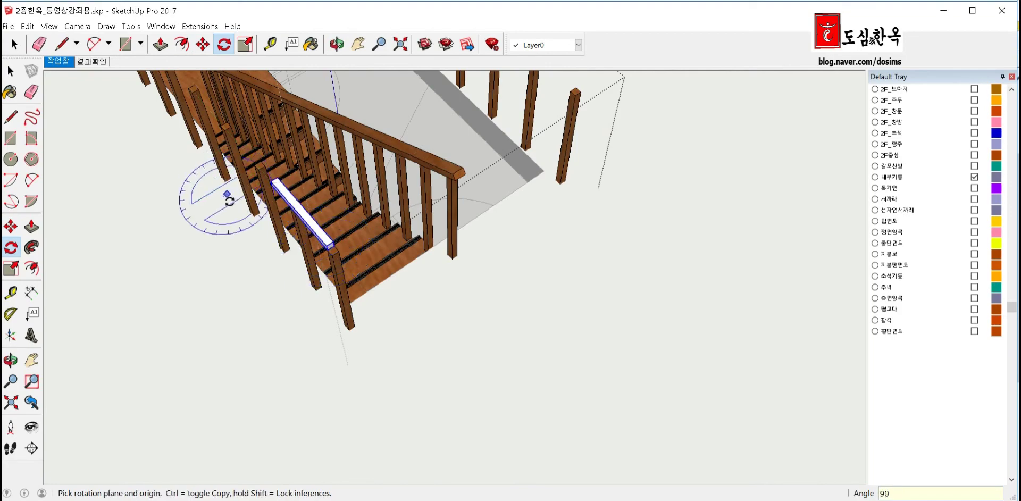
pyautogui.moveTo(217, 201); pyautogui.dragTo(469, 340, button='middle')
pyautogui.press('space')
pyautogui.scroll(3, 633, 148)
pyautogui.scroll(3, 627, 138)
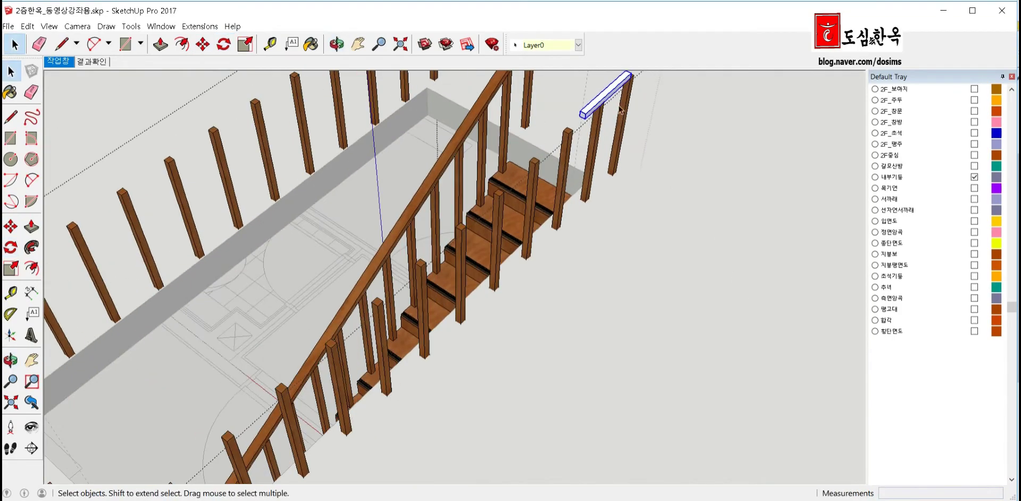
pyautogui.scroll(3, 596, 127)
pyautogui.scroll(3, 563, 124)
# Push/Pull the rail's end face about 2555 mm along the railing
pyautogui.press('p')
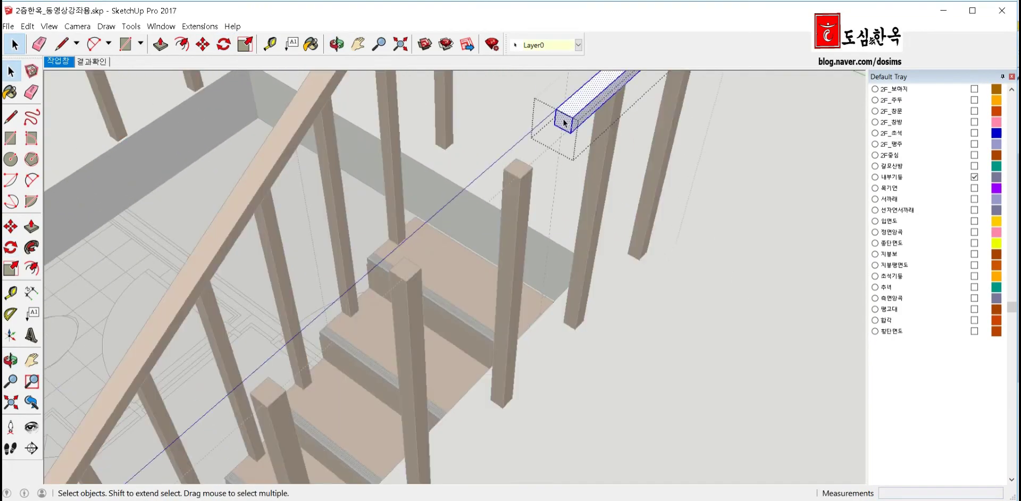
pyautogui.click(563, 122)
pyautogui.scroll(-3, 563, 120)
pyautogui.scroll(-3, 565, 117)
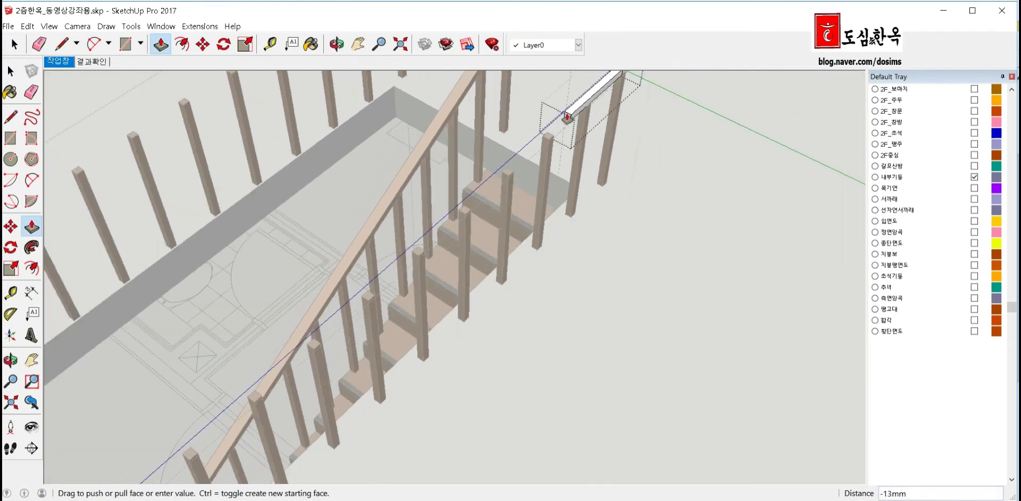
pyautogui.scroll(-3, 566, 114)
pyautogui.scroll(4, 523, 212)
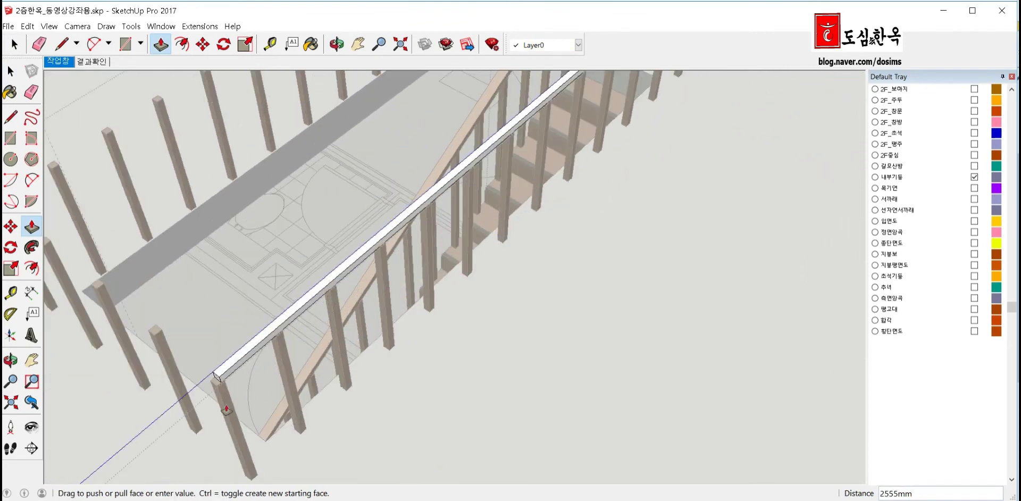
pyautogui.click(217, 385)
pyautogui.press('space')
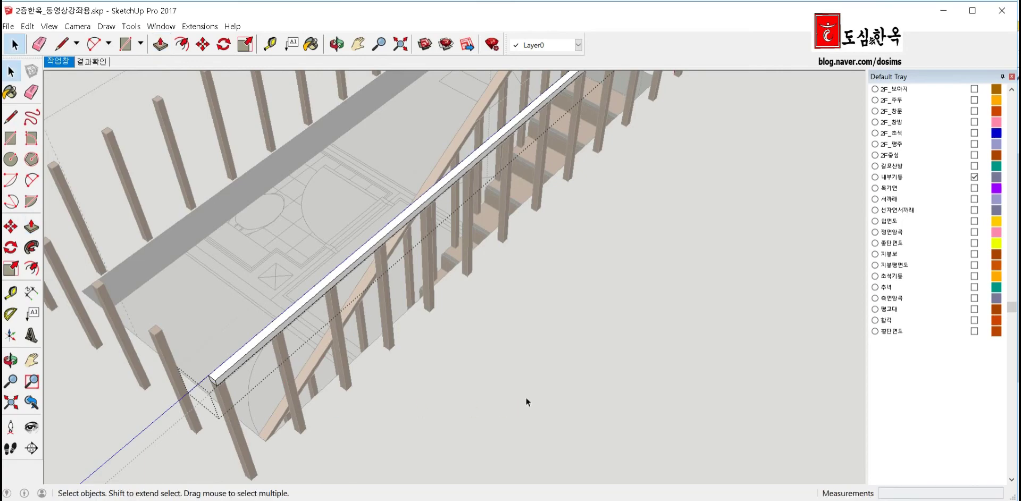
# Copy the new top rail over to the opposite side of the stairwell railing
pyautogui.scroll(-3, 543, 319)
pyautogui.moveTo(431, 355); pyautogui.dragTo(498, 348, button='middle')
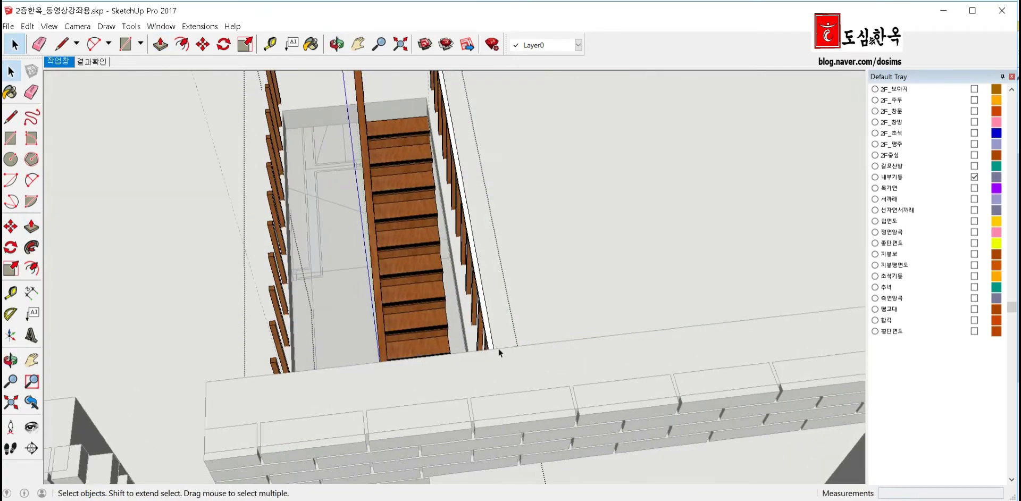
pyautogui.scroll(3, 498, 348)
pyautogui.click(508, 264)
pyautogui.scroll(2, 507, 264)
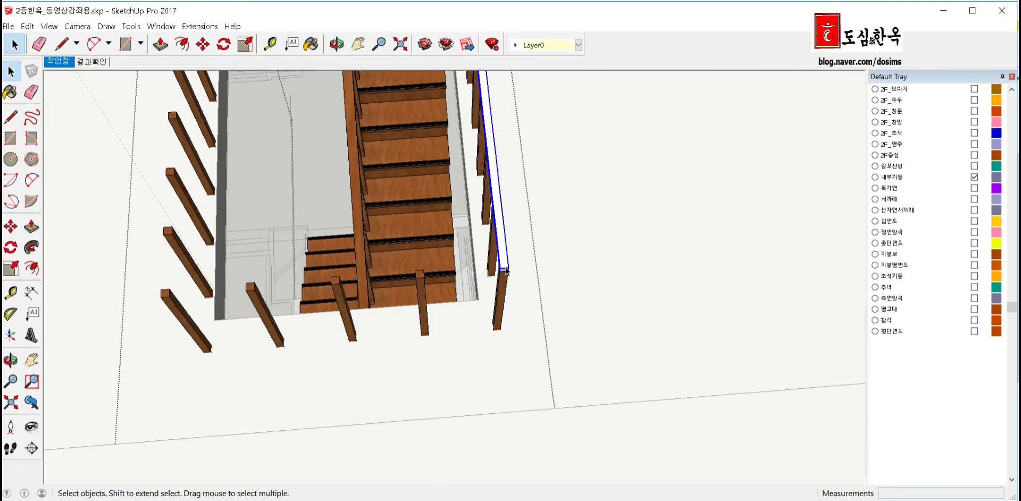
pyautogui.scroll(2, 497, 334)
pyautogui.press('m')
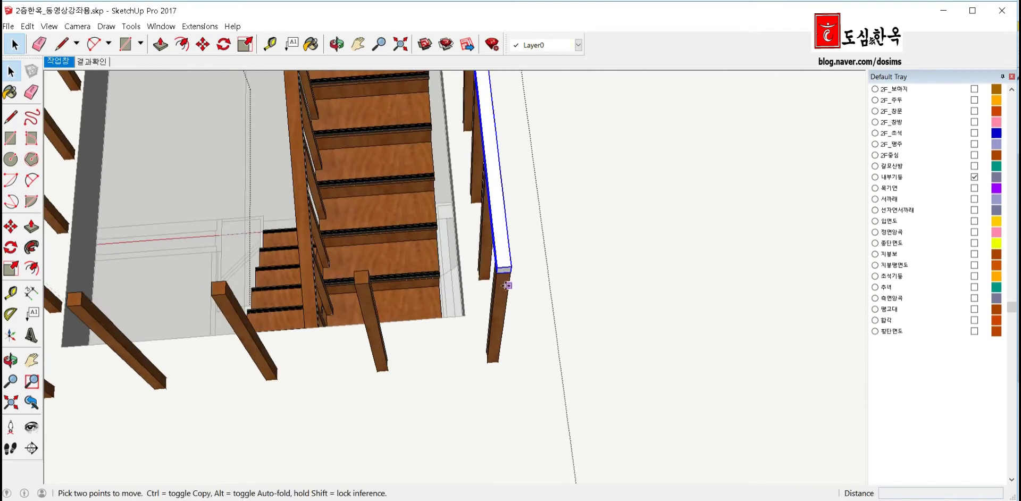
pyautogui.click(508, 271)
pyautogui.press('ctrl')
pyautogui.scroll(-1, 509, 272)
pyautogui.scroll(-1, 509, 272)
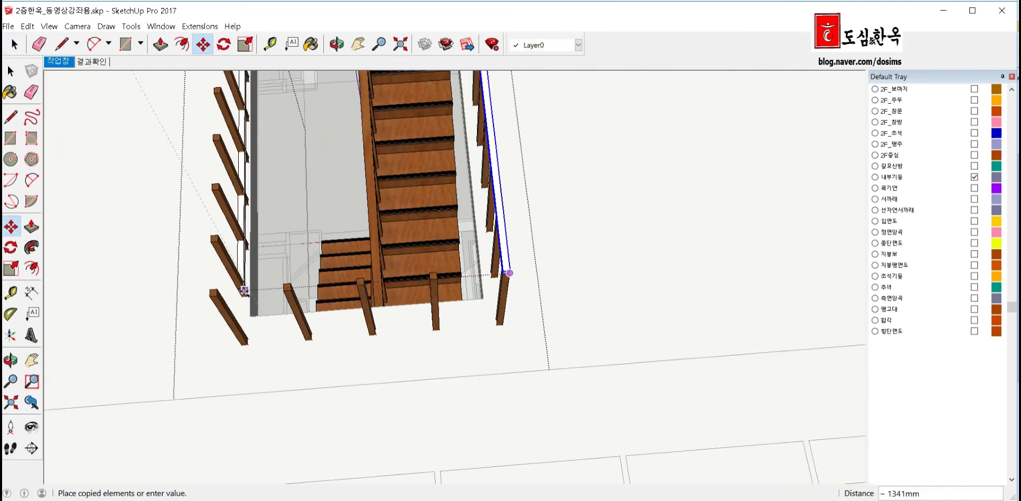
pyautogui.click(217, 295)
pyautogui.press('space')
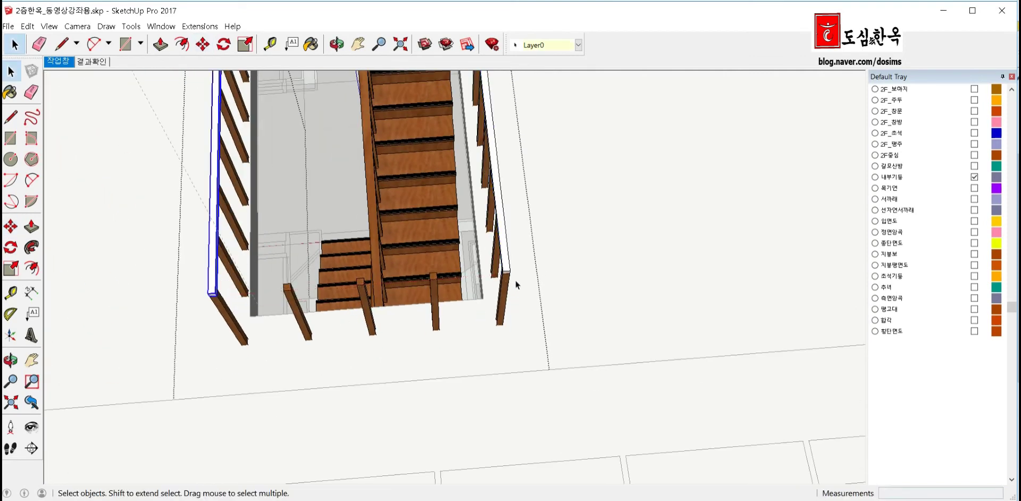
# Rotate the copied rail 90 degrees about the post bottom
pyautogui.scroll(3, 207, 291)
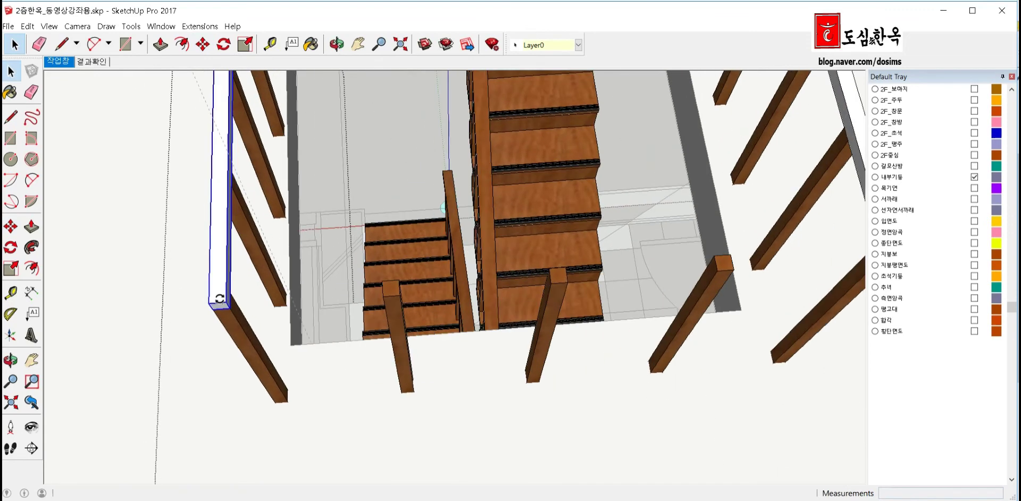
pyautogui.press('q')
pyautogui.click(217, 301)
pyautogui.click(218, 230)
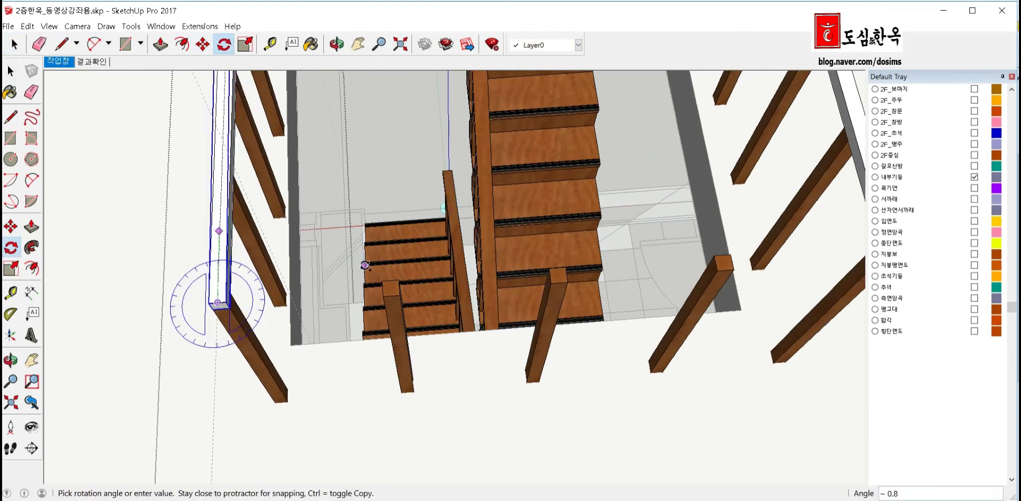
pyautogui.press('Return')
pyautogui.scroll(-2, 266, 308)
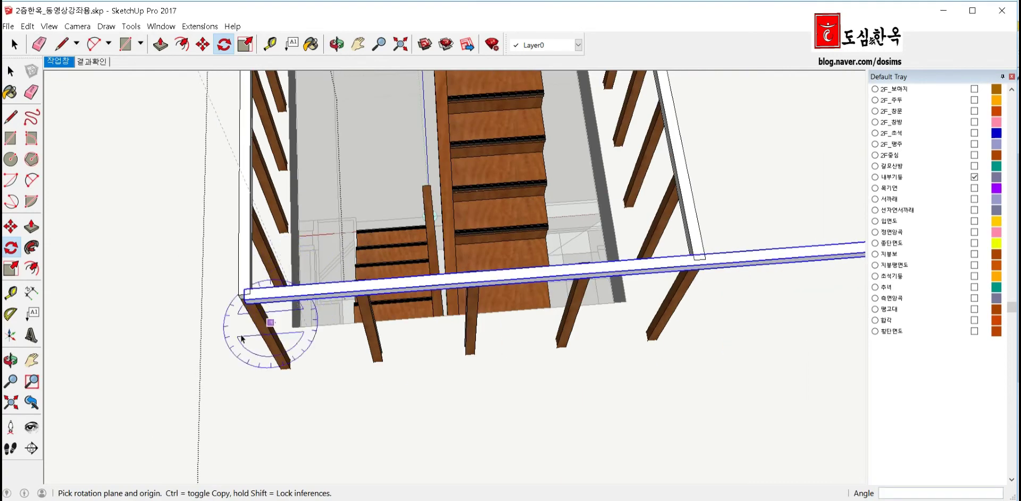
pyautogui.press('space')
# Move the rotated rail copy into place along the other stairwell edge
pyautogui.scroll(3, 245, 300)
pyautogui.scroll(1, 246, 302)
pyautogui.press('m')
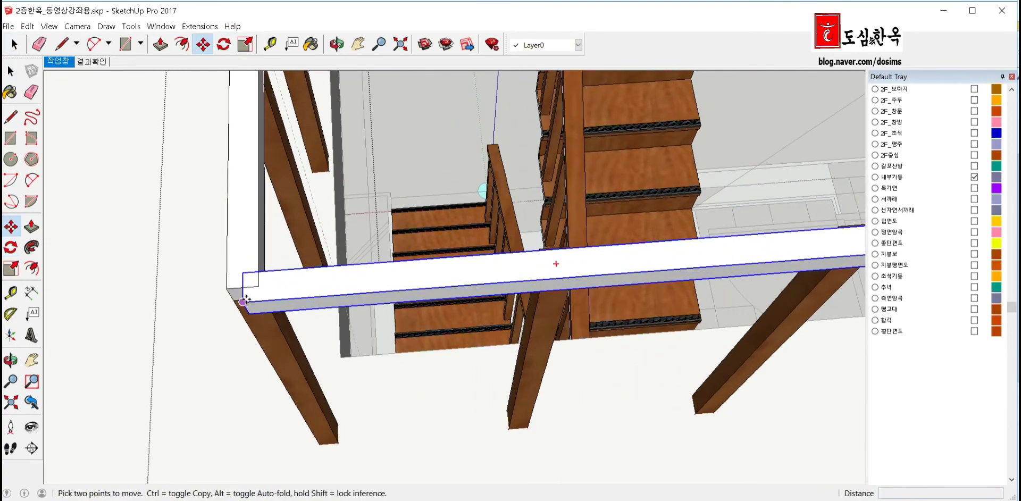
pyautogui.click(245, 301)
pyautogui.scroll(-2, 170, 311)
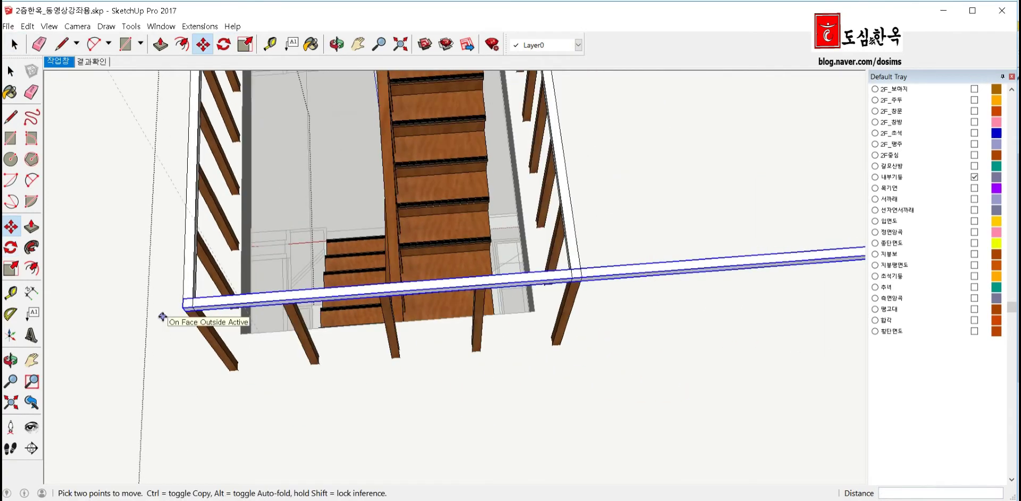
pyautogui.scroll(-2, 554, 296)
pyautogui.scroll(-1, 568, 290)
pyautogui.moveTo(567, 290); pyautogui.dragTo(494, 268, button='middle')
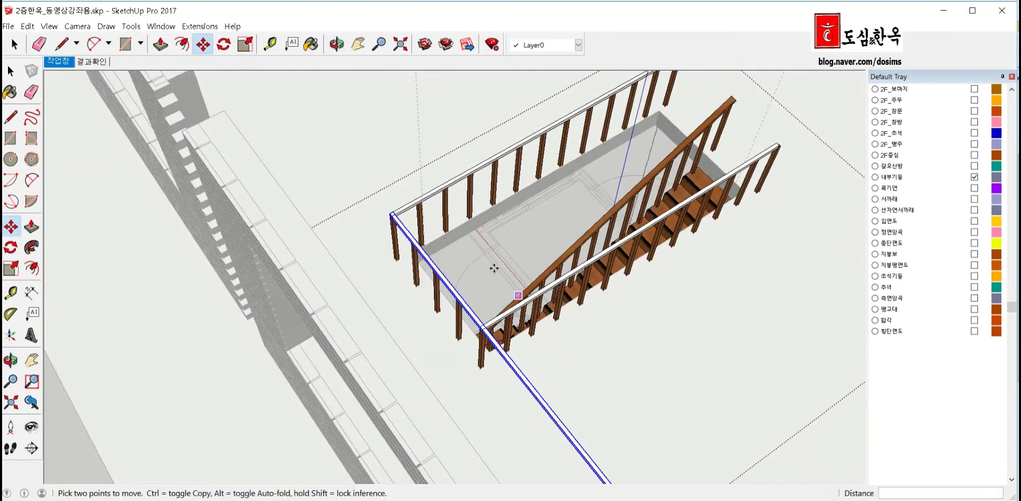
pyautogui.scroll(-3, 494, 268)
pyautogui.scroll(2, 529, 348)
pyautogui.scroll(2, 529, 346)
pyautogui.scroll(2, 528, 333)
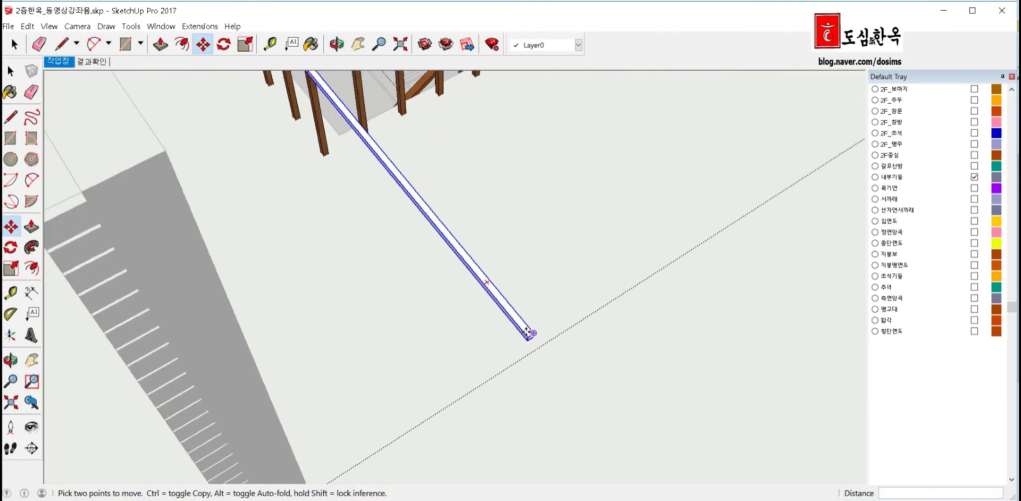
pyautogui.scroll(2, 529, 332)
pyautogui.press('space')
# Push/pull the rail's end face so it runs about 1700 mm over those posts
pyautogui.scroll(2, 530, 340)
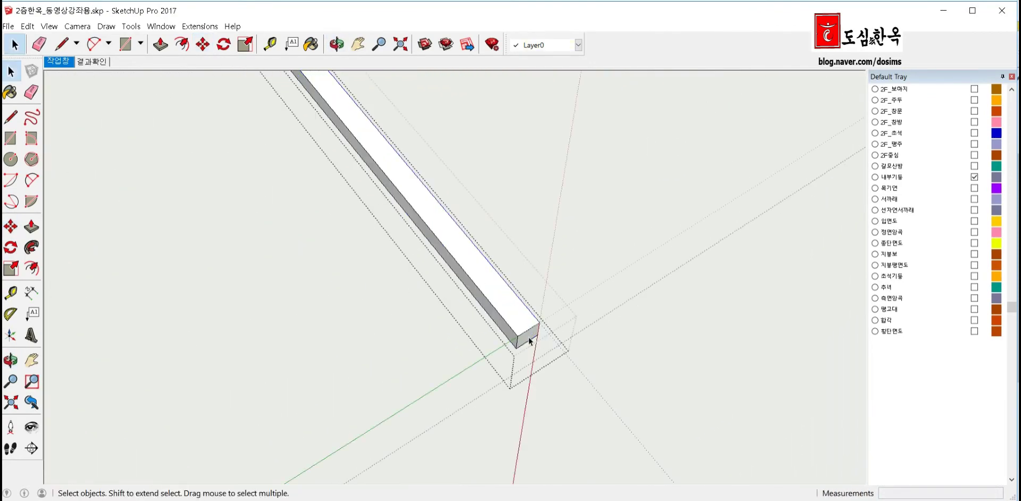
pyautogui.press('p')
pyautogui.scroll(-1, 524, 338)
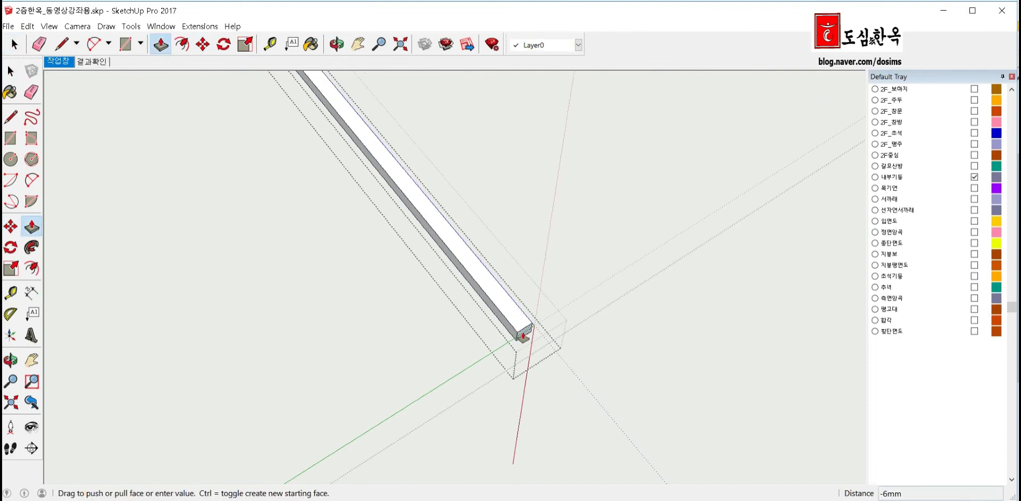
pyautogui.scroll(-1, 519, 337)
pyautogui.scroll(-2, 508, 335)
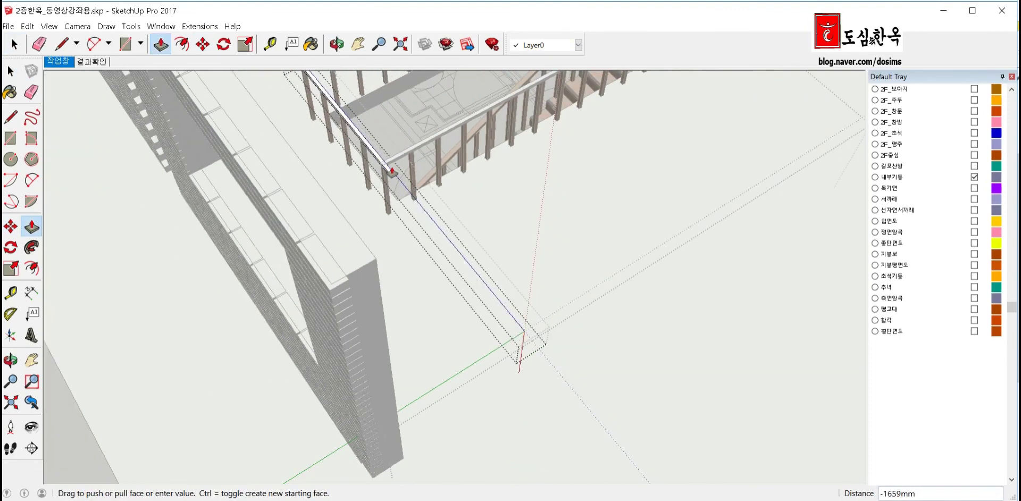
pyautogui.scroll(2, 392, 170)
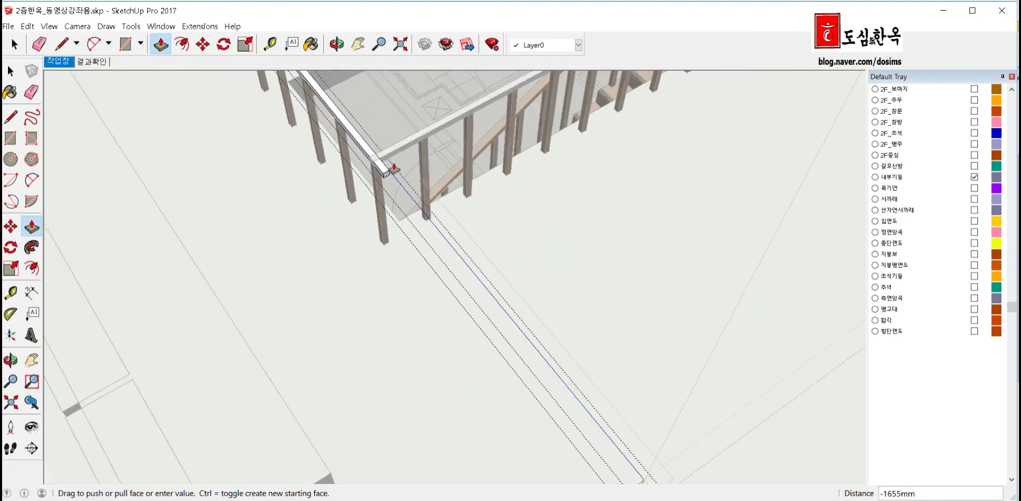
pyautogui.scroll(3, 364, 143)
pyautogui.scroll(-3, 317, 236)
pyautogui.scroll(-1, 302, 269)
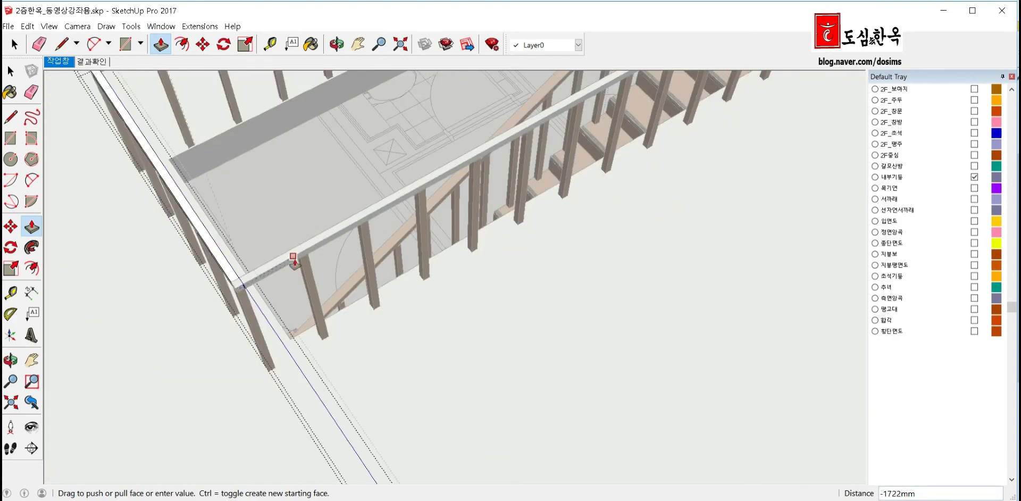
pyautogui.press('space')
pyautogui.scroll(-2, 433, 352)
# Select the right top rail, then add the front and left top rails to the selection
pyautogui.scroll(-2, 415, 356)
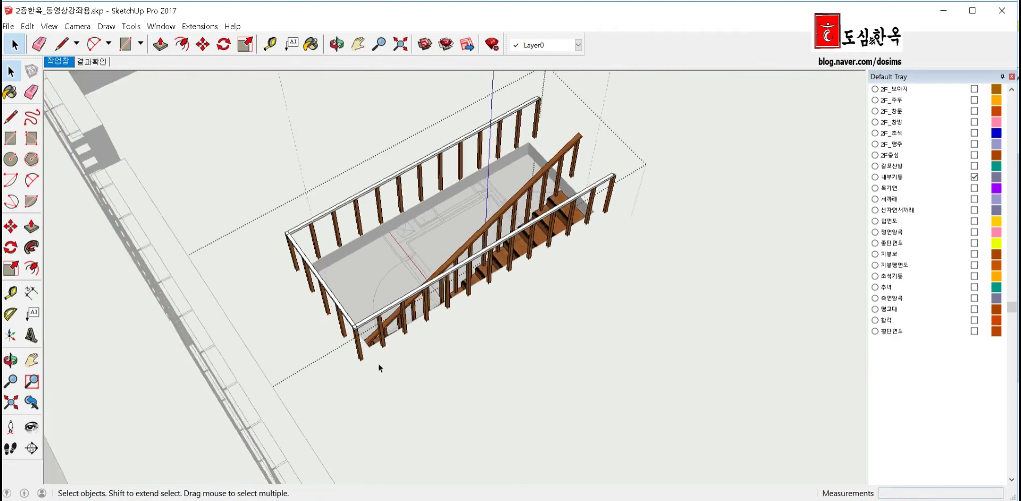
pyautogui.moveTo(379, 366)
pyautogui.mouseDown(button='middle')
pyautogui.moveTo(544, 341)
pyautogui.moveTo(404, 367)
pyautogui.mouseUp(button='middle')
pyautogui.scroll(2, 404, 367)
pyautogui.click(405, 379)
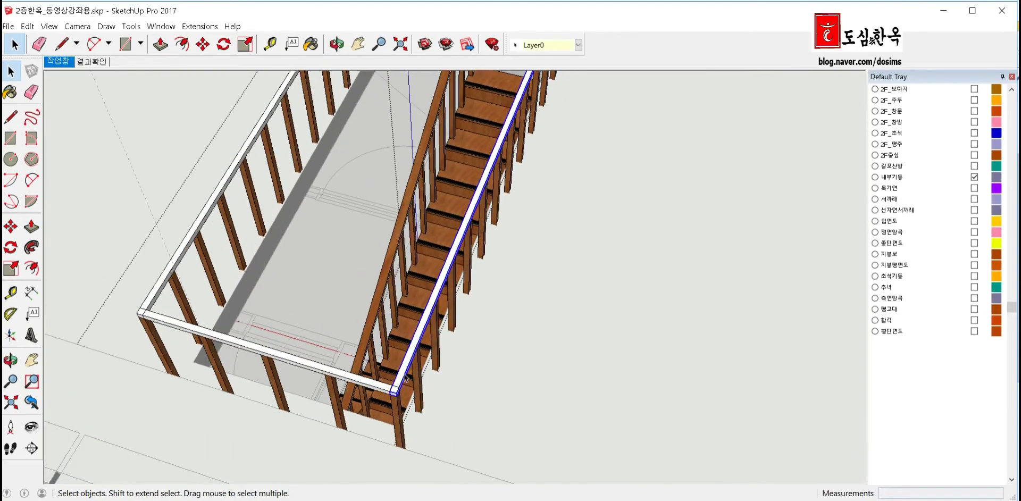
pyautogui.keyDown('shift'); pyautogui.click(375, 378); pyautogui.keyUp('shift')
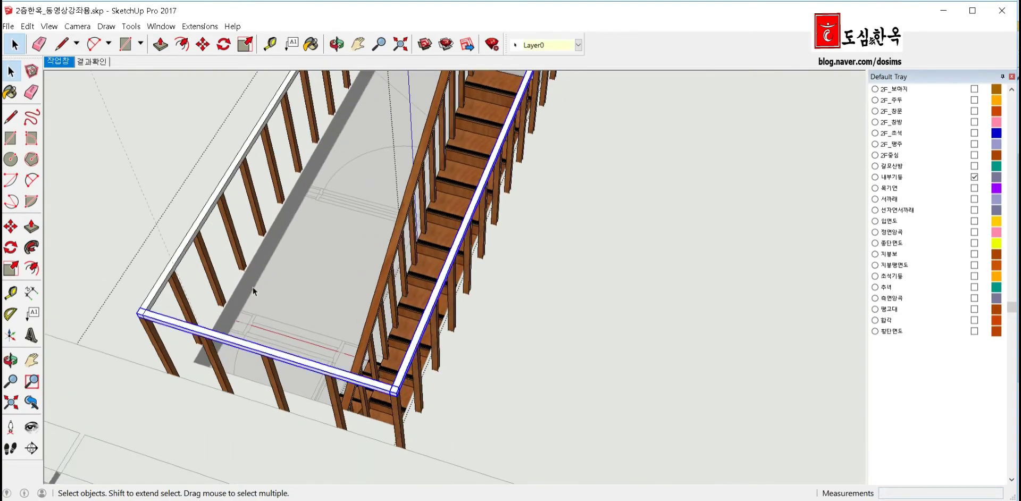
pyautogui.keyDown('shift'); pyautogui.click(185, 260); pyautogui.keyUp('shift')
pyautogui.scroll(-3, 463, 302)
pyautogui.moveTo(463, 302)
pyautogui.mouseDown(button='middle')
pyautogui.moveTo(55, 257)
pyautogui.moveTo(215, 180)
pyautogui.mouseUp(button='middle')
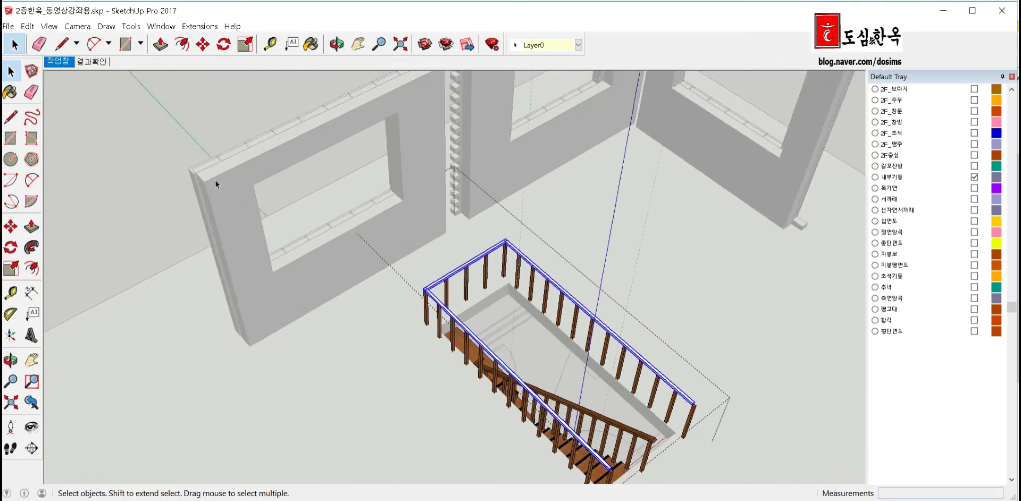
pyautogui.scroll(-3, 471, 408)
pyautogui.scroll(2, 471, 409)
pyautogui.scroll(2, 471, 408)
pyautogui.scroll(2, 493, 419)
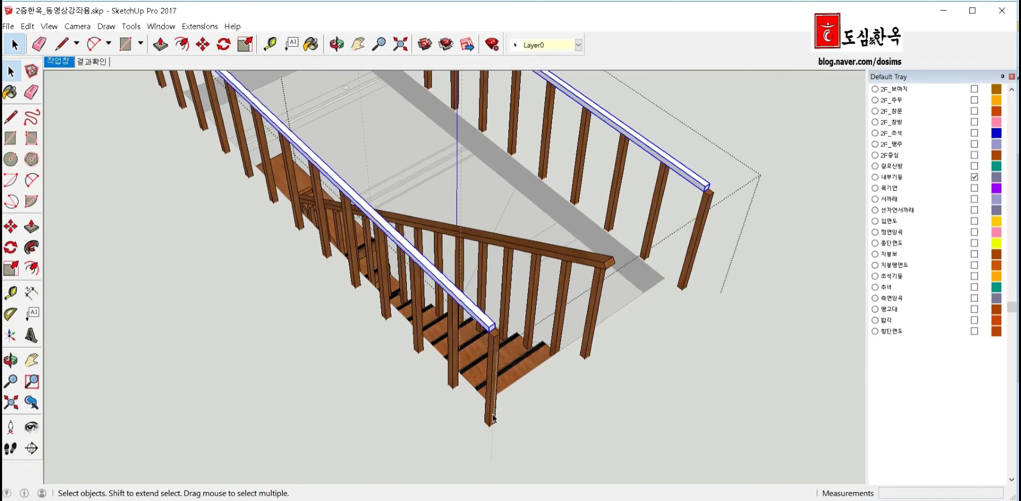
pyautogui.moveTo(493, 419); pyautogui.dragTo(500, 283, button='middle')
pyautogui.scroll(3, 495, 296)
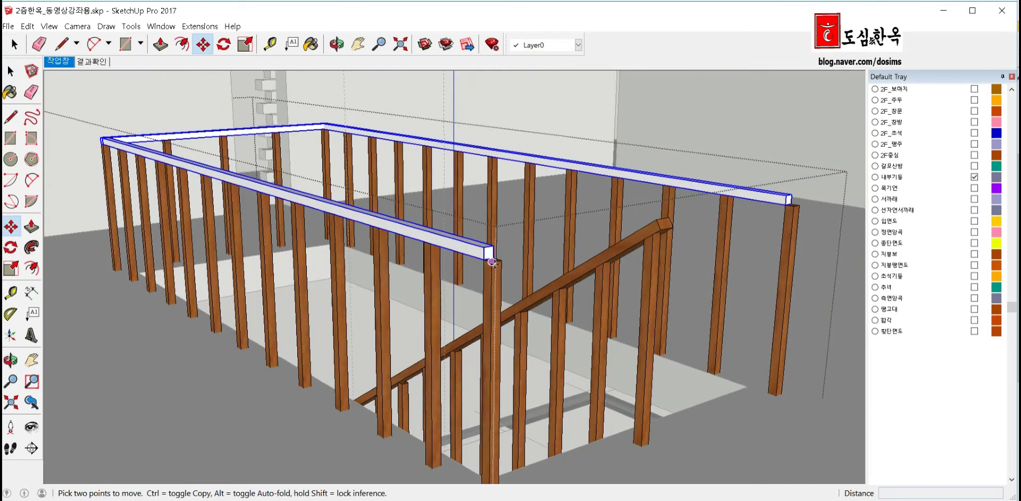
# Copy the selected top rails 315 mm down the posts to form mid rails
pyautogui.click(491, 262)
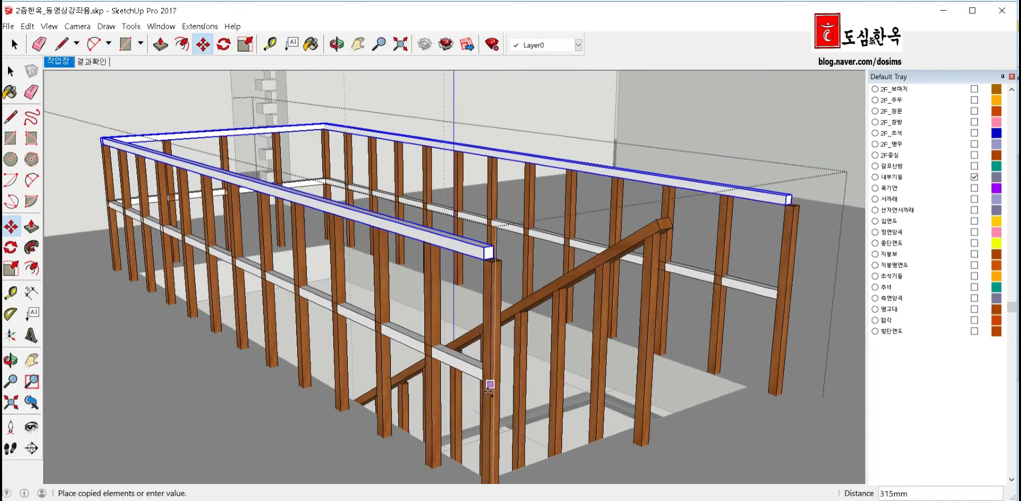
pyautogui.click(489, 391)
pyautogui.moveTo(490, 390); pyautogui.dragTo(451, 374, button='middle')
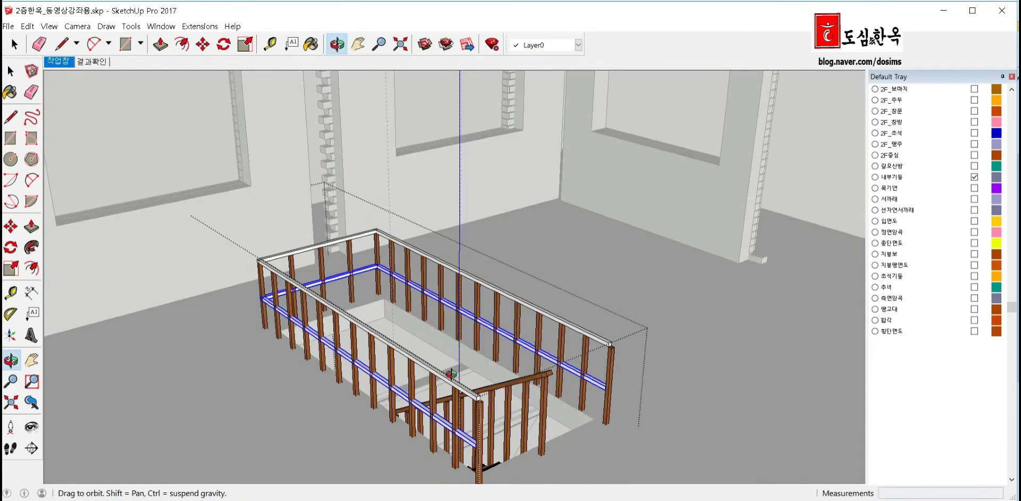
pyautogui.press('space')
pyautogui.scroll(2, 481, 396)
pyautogui.scroll(3, 481, 396)
pyautogui.scroll(2, 481, 396)
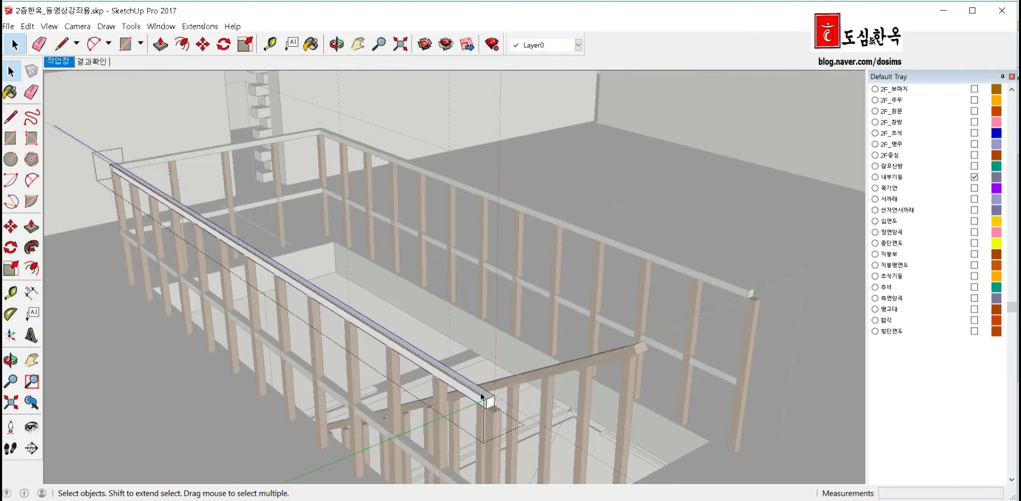
pyautogui.scroll(2, 481, 396)
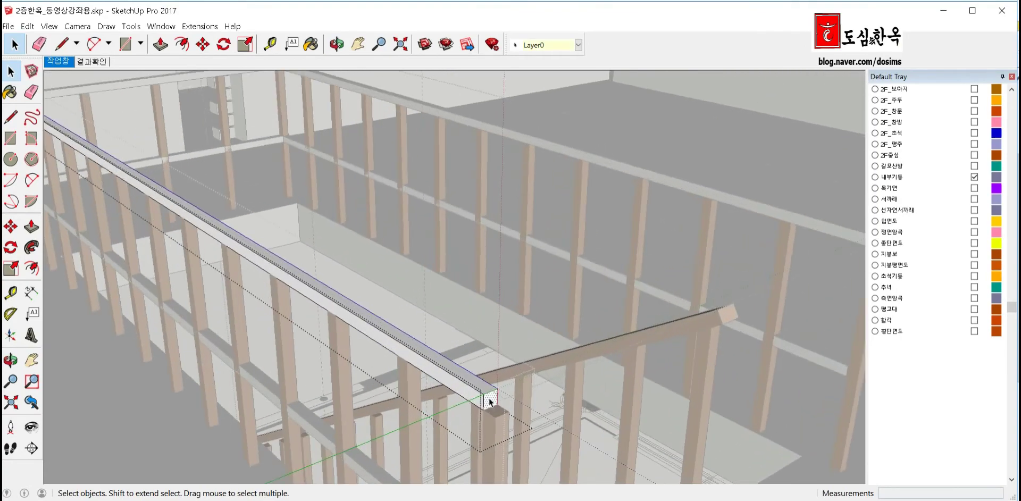
pyautogui.scroll(-3, 489, 401)
pyautogui.scroll(-1, 490, 401)
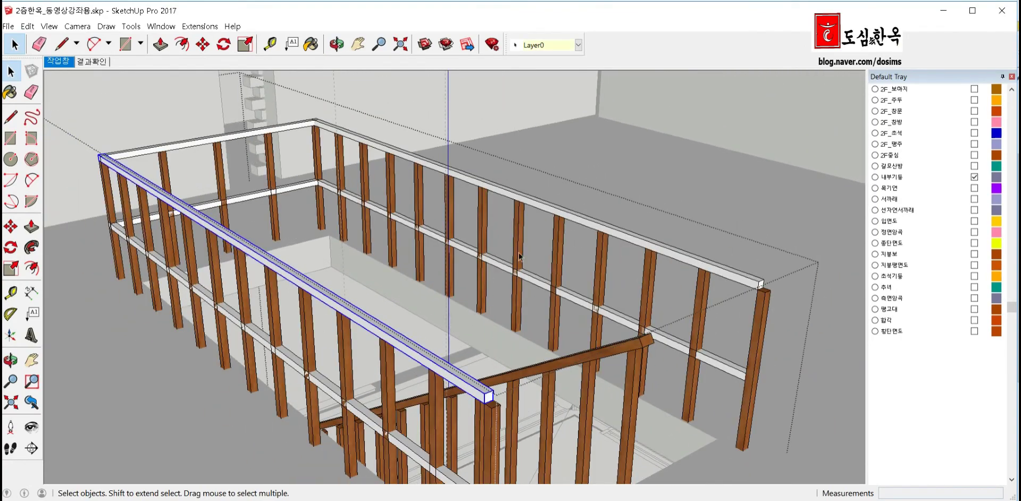
# Add the second long top rail to the selection
pyautogui.keyDown('shift'); pyautogui.click(561, 218); pyautogui.keyUp('shift')
pyautogui.scroll(-3, 561, 218)
pyautogui.moveTo(561, 218); pyautogui.dragTo(481, 362, button='middle')
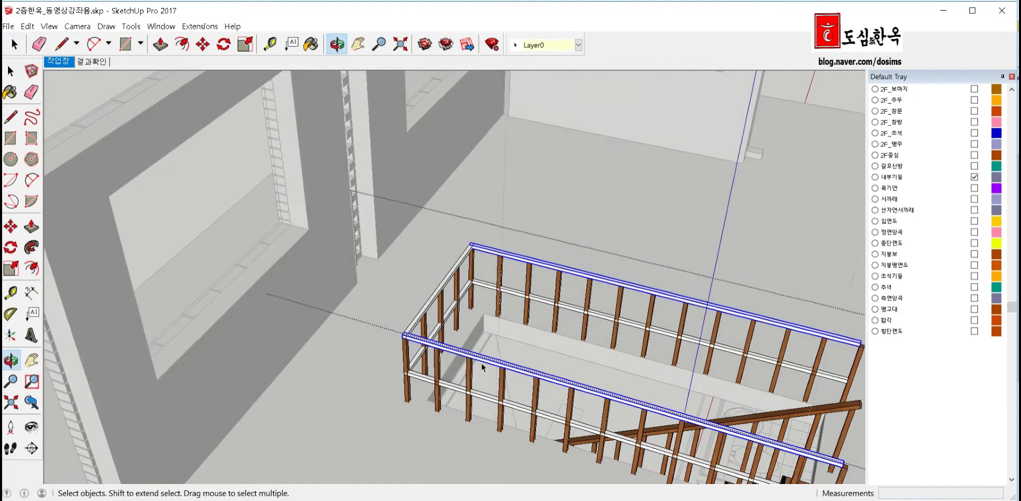
pyautogui.scroll(3, 426, 340)
pyautogui.scroll(2, 404, 340)
pyautogui.scroll(2, 392, 346)
pyautogui.scroll(2, 392, 346)
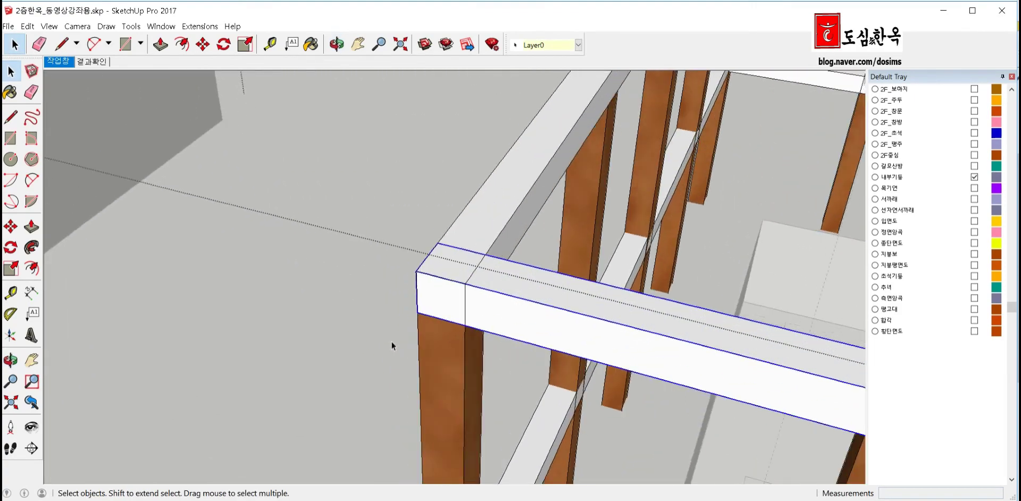
pyautogui.scroll(2, 404, 319)
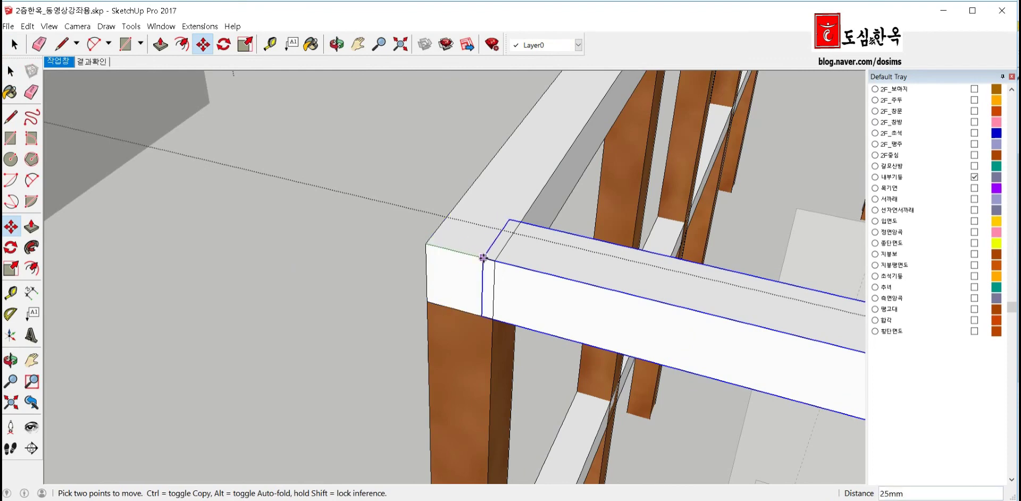
pyautogui.scroll(-2, 235, 308)
pyautogui.scroll(-3, 234, 307)
pyautogui.scroll(-3, 235, 308)
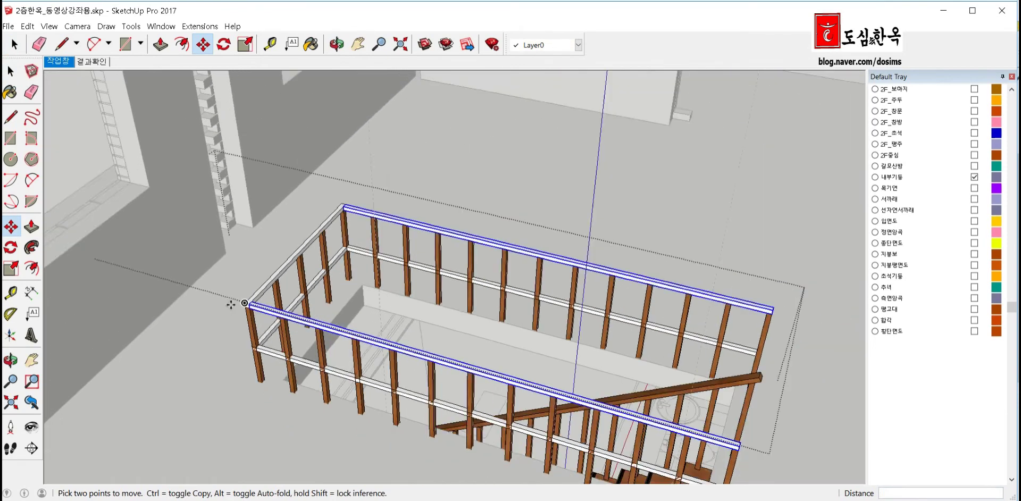
pyautogui.scroll(-2, 239, 302)
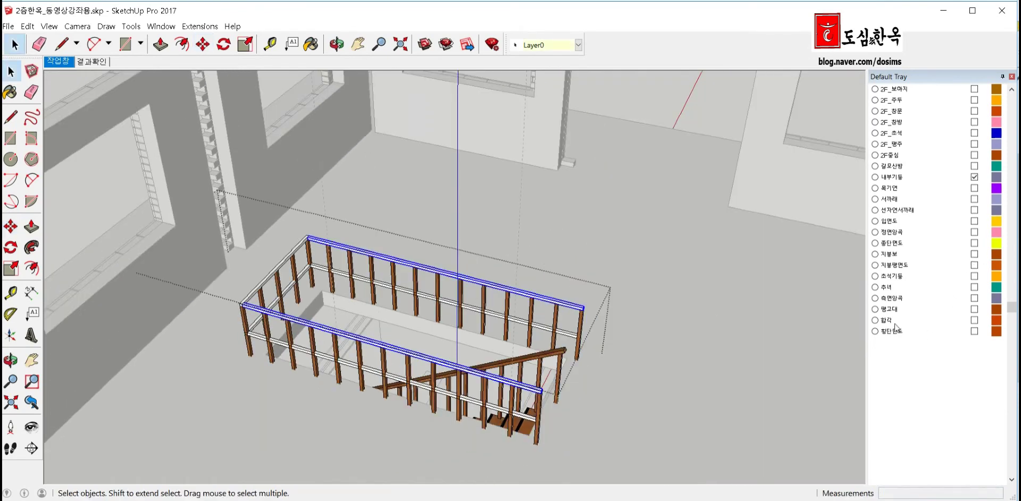
# Paint the selected long top rails with Wood Bamboo and view the finished guard
pyautogui.press('b')
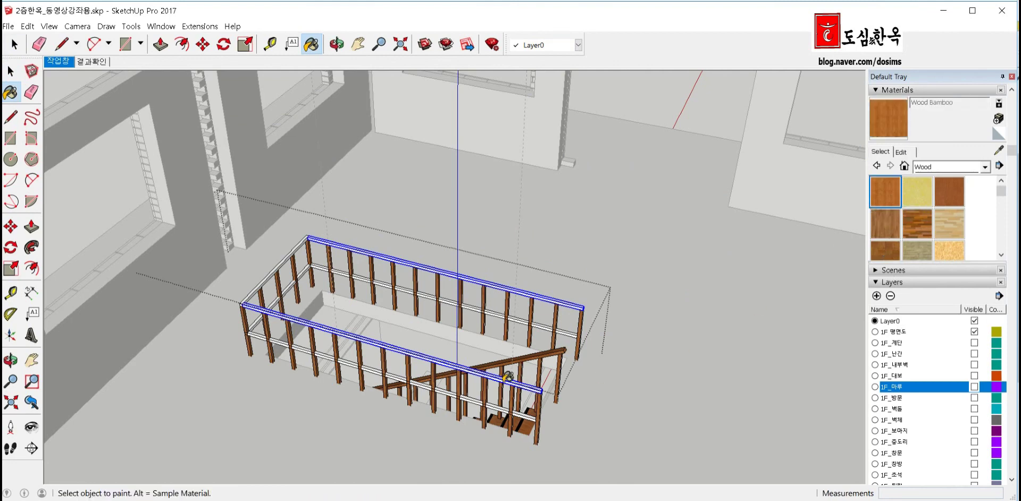
pyautogui.click(508, 376)
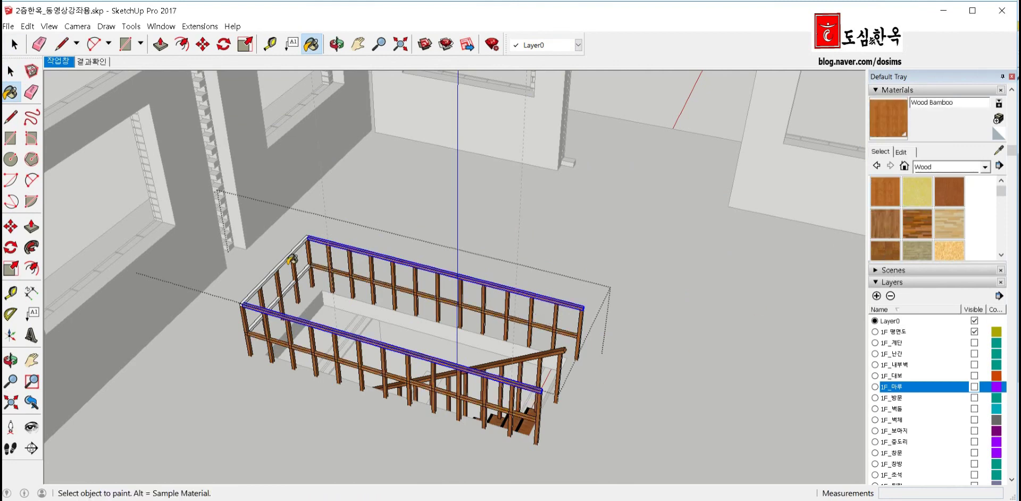
pyautogui.scroll(-5, 292, 284)
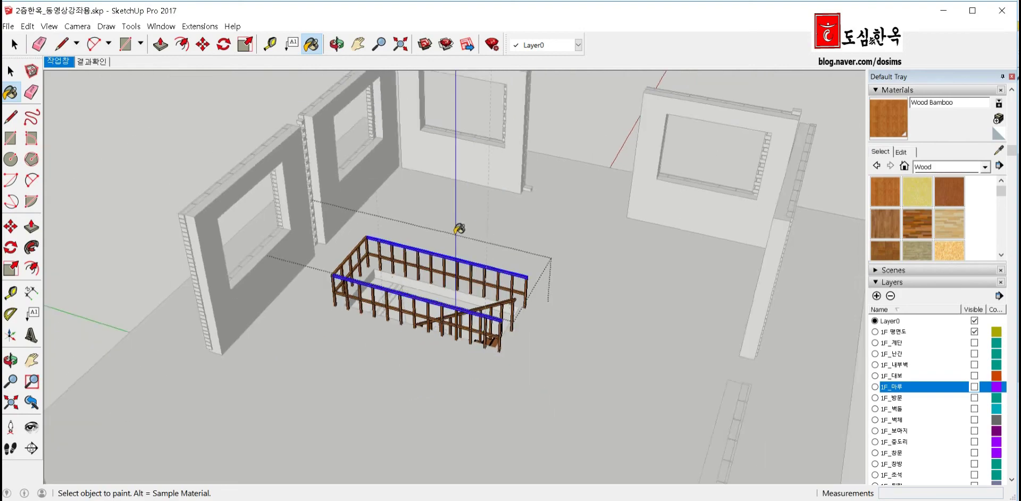
pyautogui.moveTo(460, 225); pyautogui.dragTo(206, 318, button='middle')
pyautogui.scroll(-5, 693, 260)
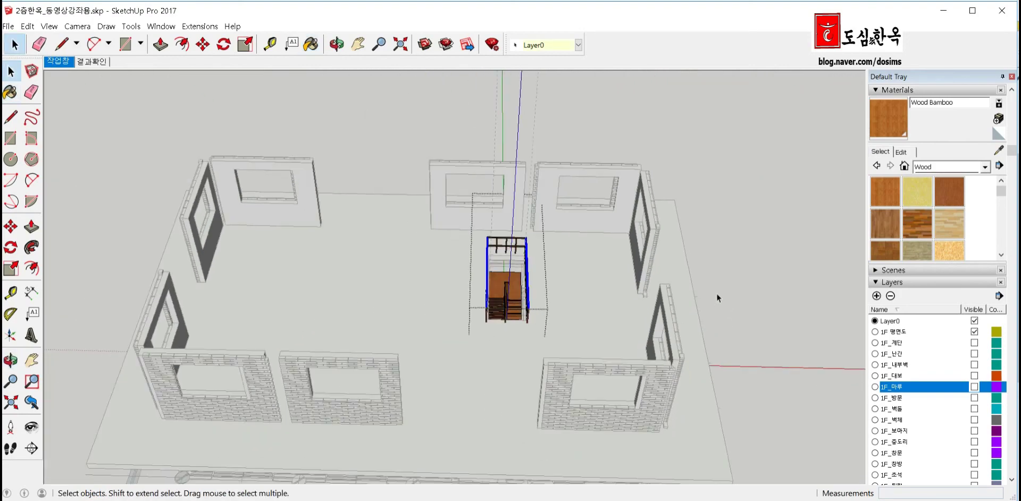
pyautogui.moveTo(716, 293)
pyautogui.mouseDown(button='middle')
pyautogui.moveTo(751, 261)
pyautogui.moveTo(456, 311)
pyautogui.mouseUp(button='middle')
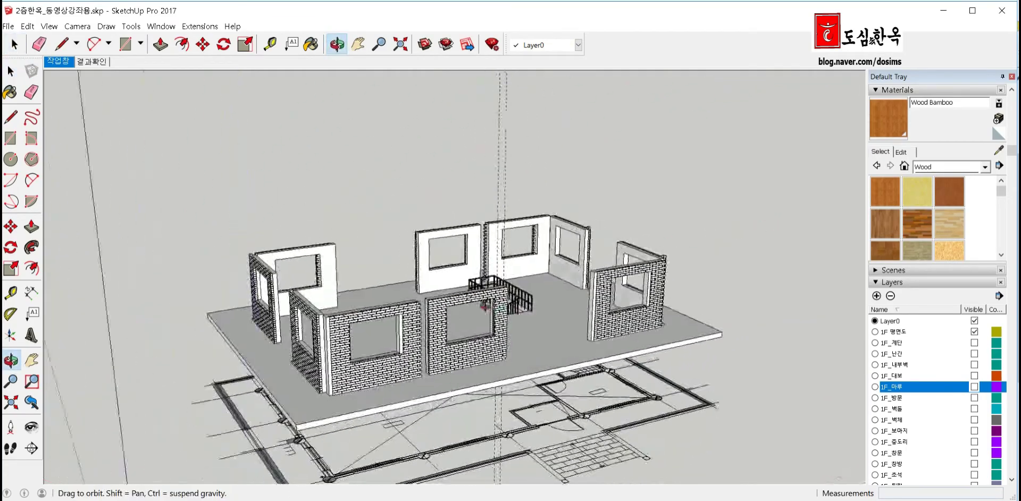
pyautogui.scroll(-3, 472, 275)
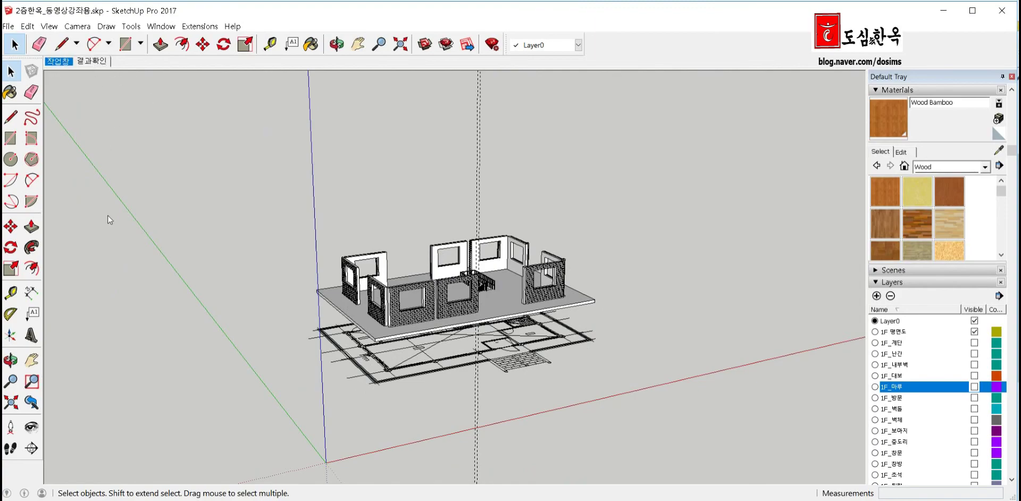
# Check the stairwell railing in the full hanok's 결과확인 scene, then return to the 작업창 scene
pyautogui.press('pagedown')
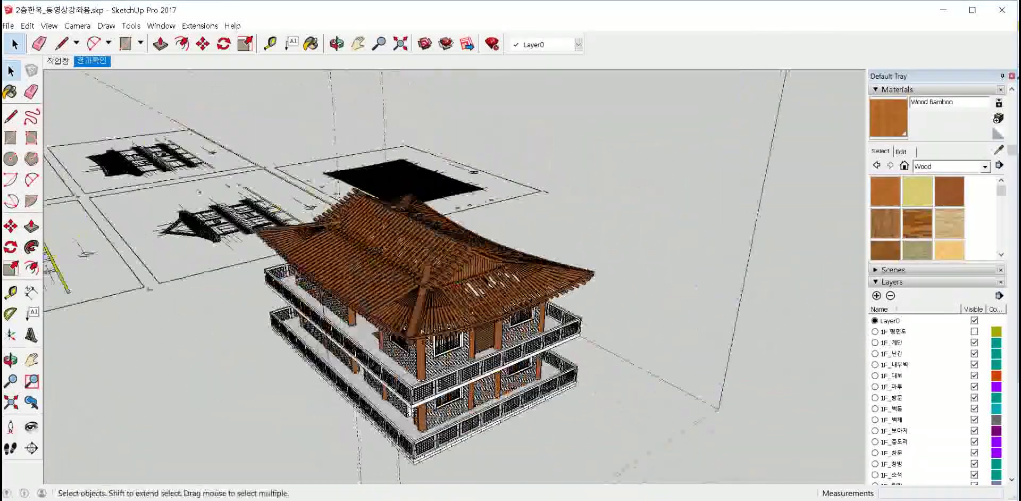
pyautogui.moveTo(286, 281); pyautogui.dragTo(451, 206, button='middle')
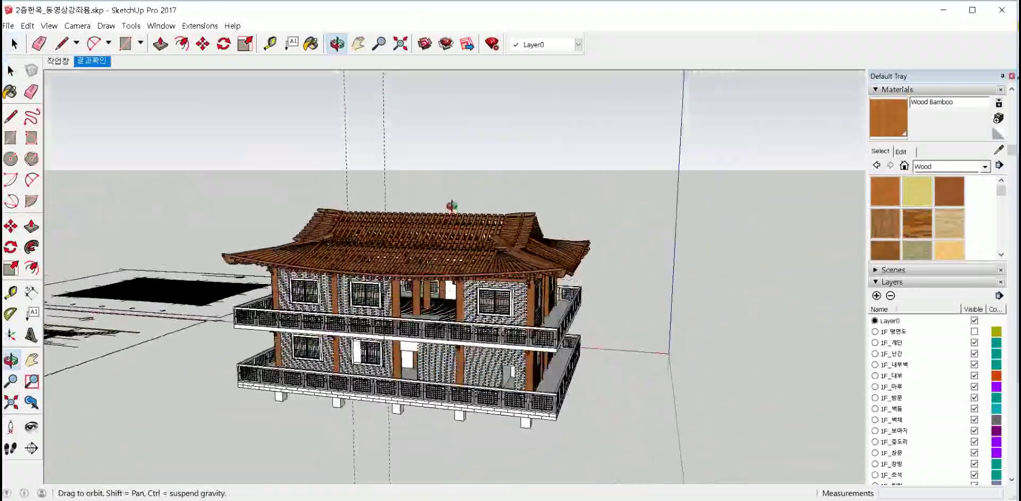
pyautogui.moveTo(452, 205); pyautogui.dragTo(130, 234, button='middle')
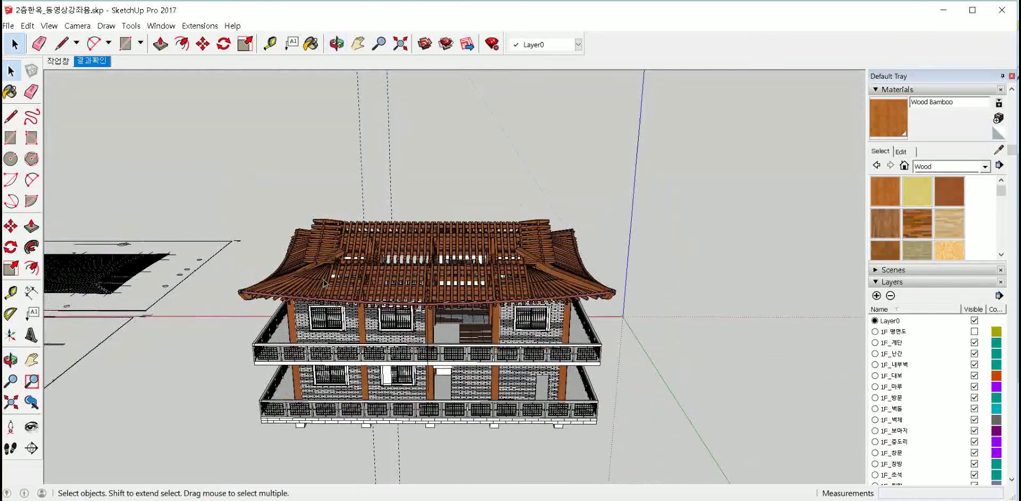
pyautogui.moveTo(323, 281); pyautogui.dragTo(352, 311, button='middle')
pyautogui.scroll(2, 438, 349)
pyautogui.scroll(2, 442, 345)
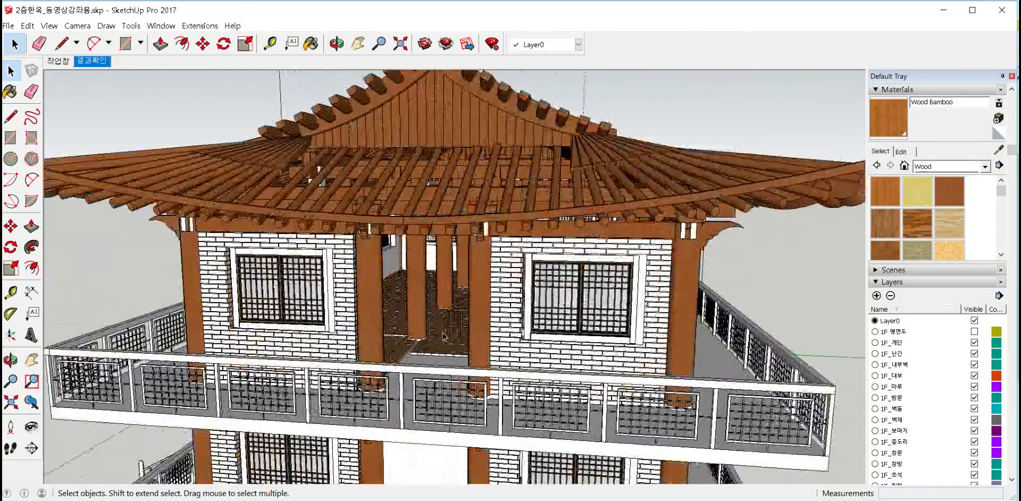
pyautogui.scroll(3, 447, 342)
pyautogui.scroll(3, 452, 338)
pyautogui.moveTo(452, 338); pyautogui.dragTo(441, 362, button='middle')
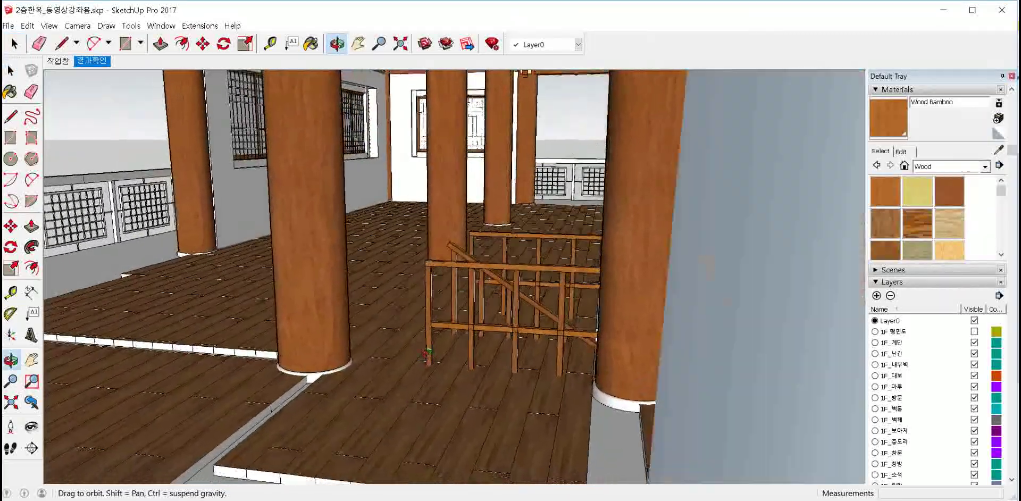
pyautogui.moveTo(440, 361); pyautogui.dragTo(412, 275, button='middle')
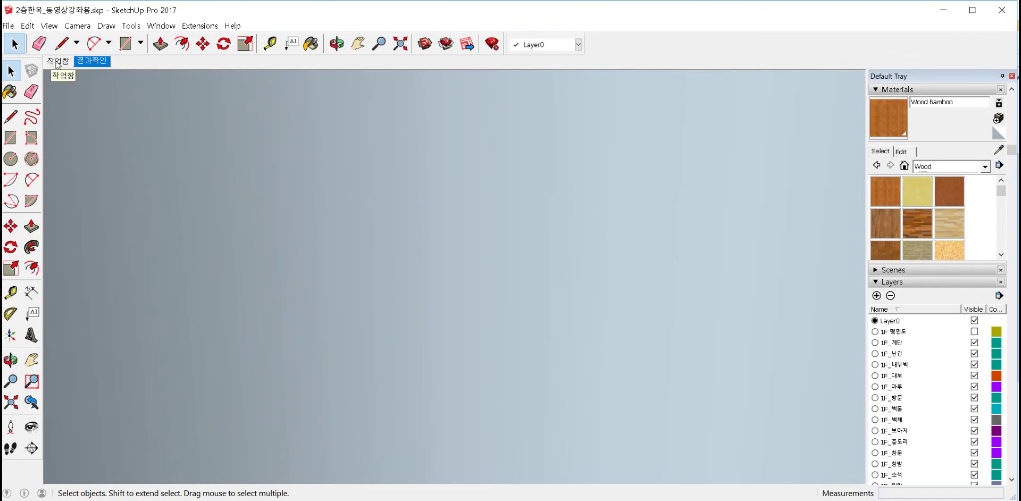
pyautogui.press('pageup')
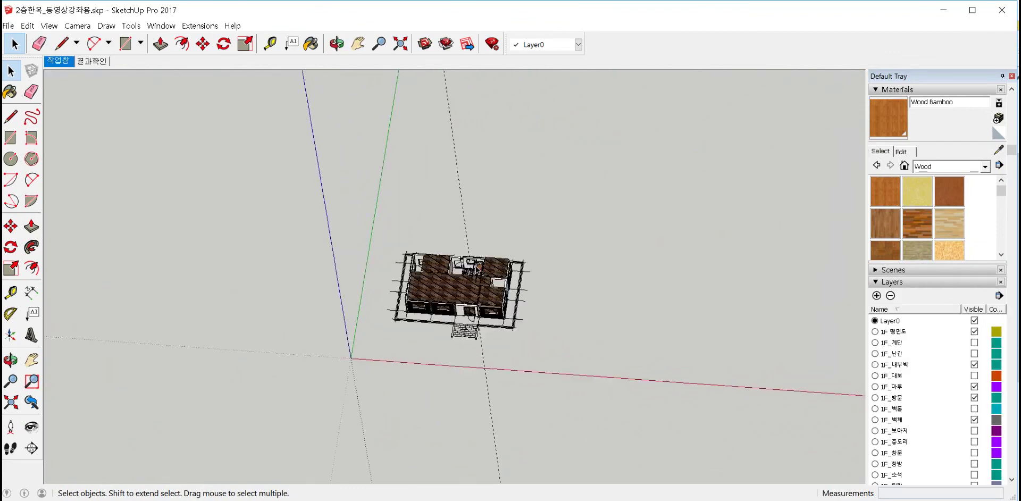